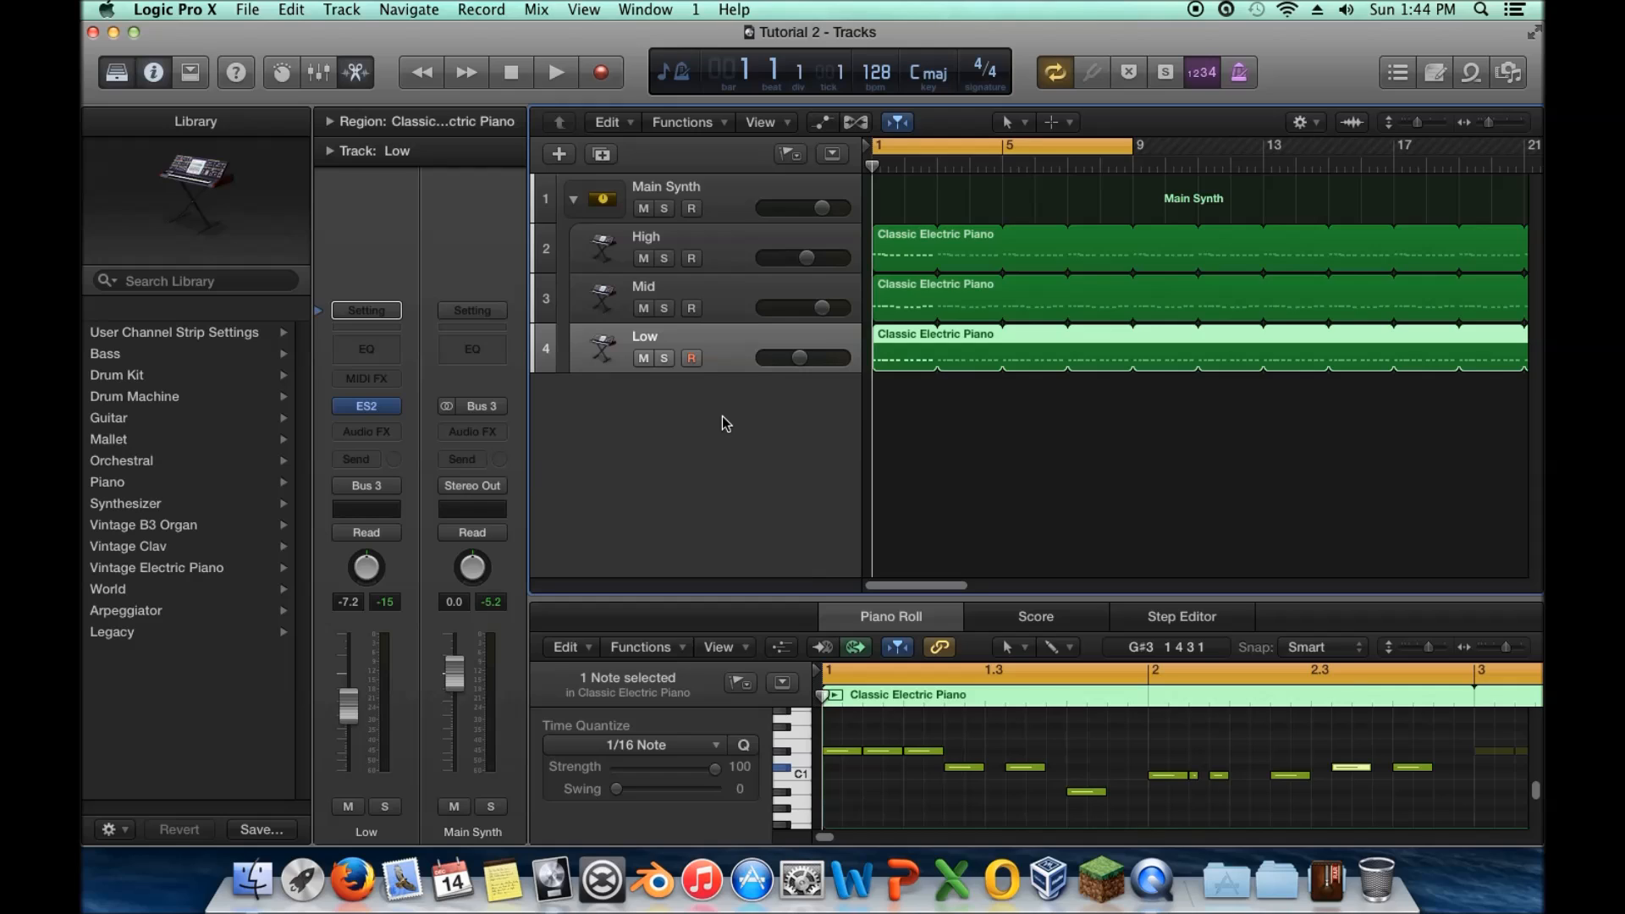
# Solo the High track and play it back on its own, stopping playback and clearing the solo at the end
pyautogui.click(723, 267)
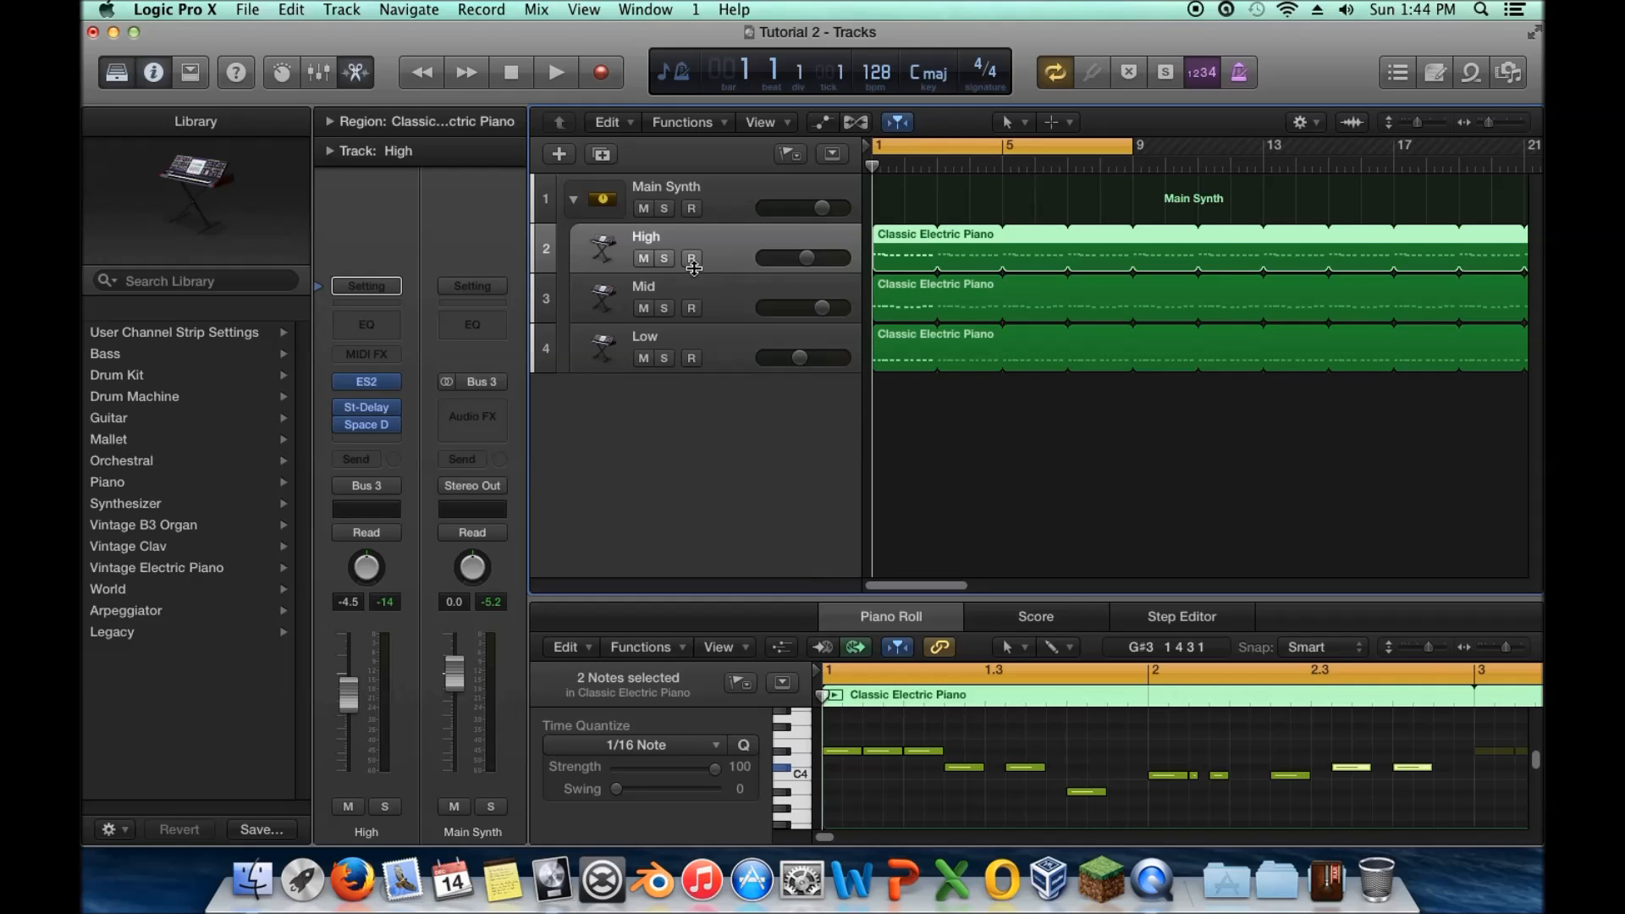
pyautogui.click(664, 259)
pyautogui.press('space')
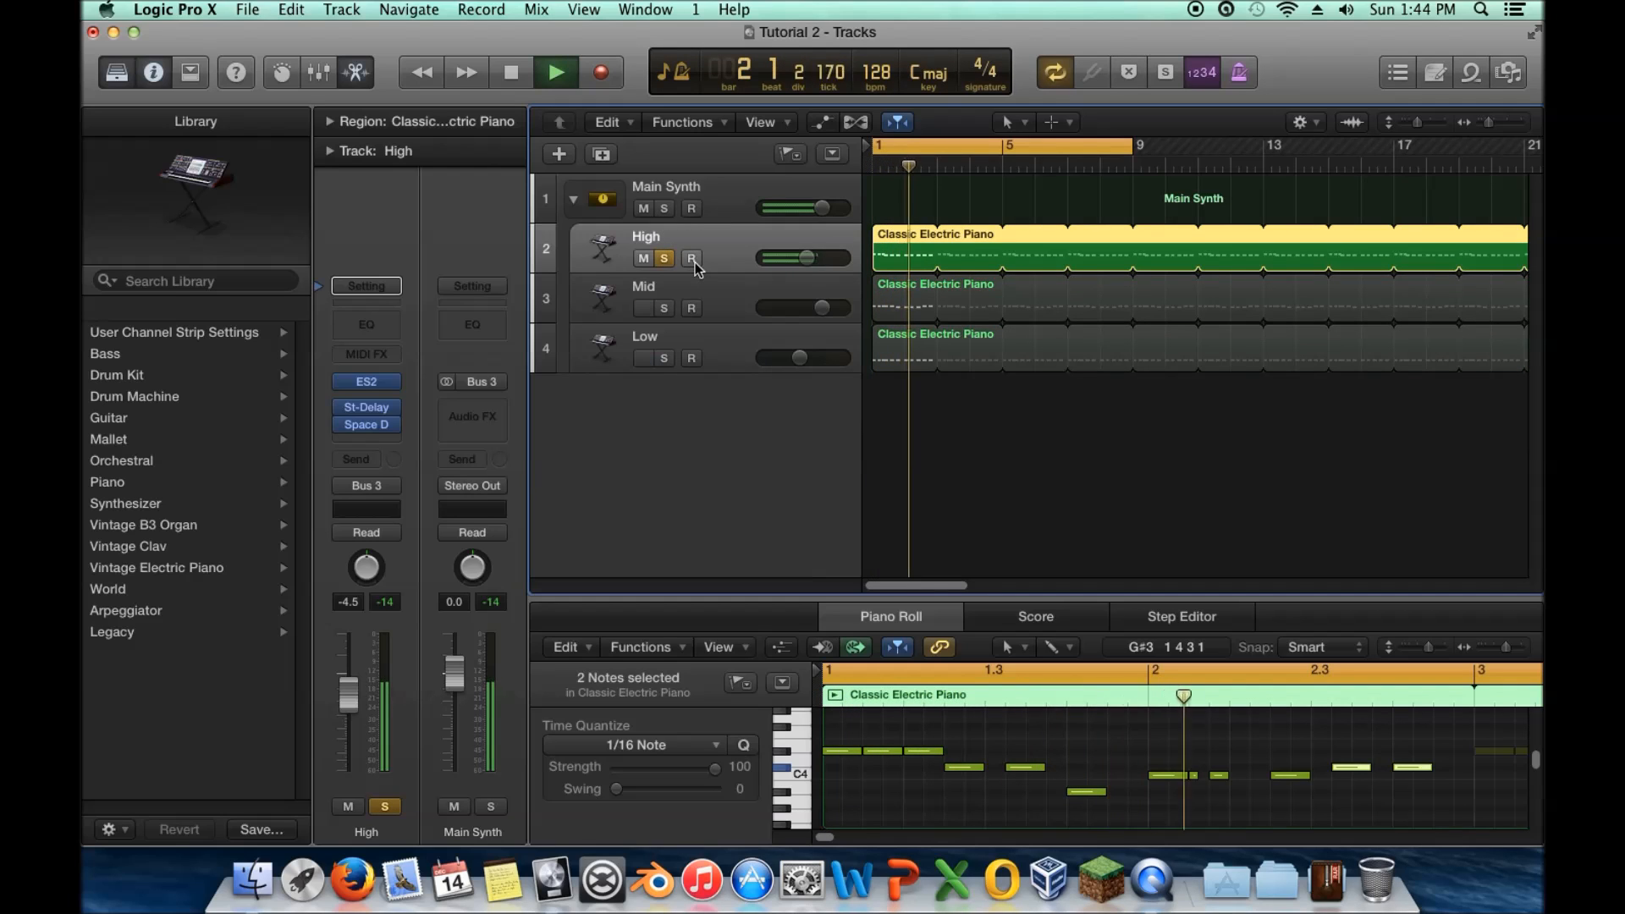
pyautogui.click(665, 258)
pyautogui.press('space')
# Solo the Mid track and listen to its part alone, stopping playback and unsoloing it at the end
pyautogui.click(665, 309)
pyautogui.press('space')
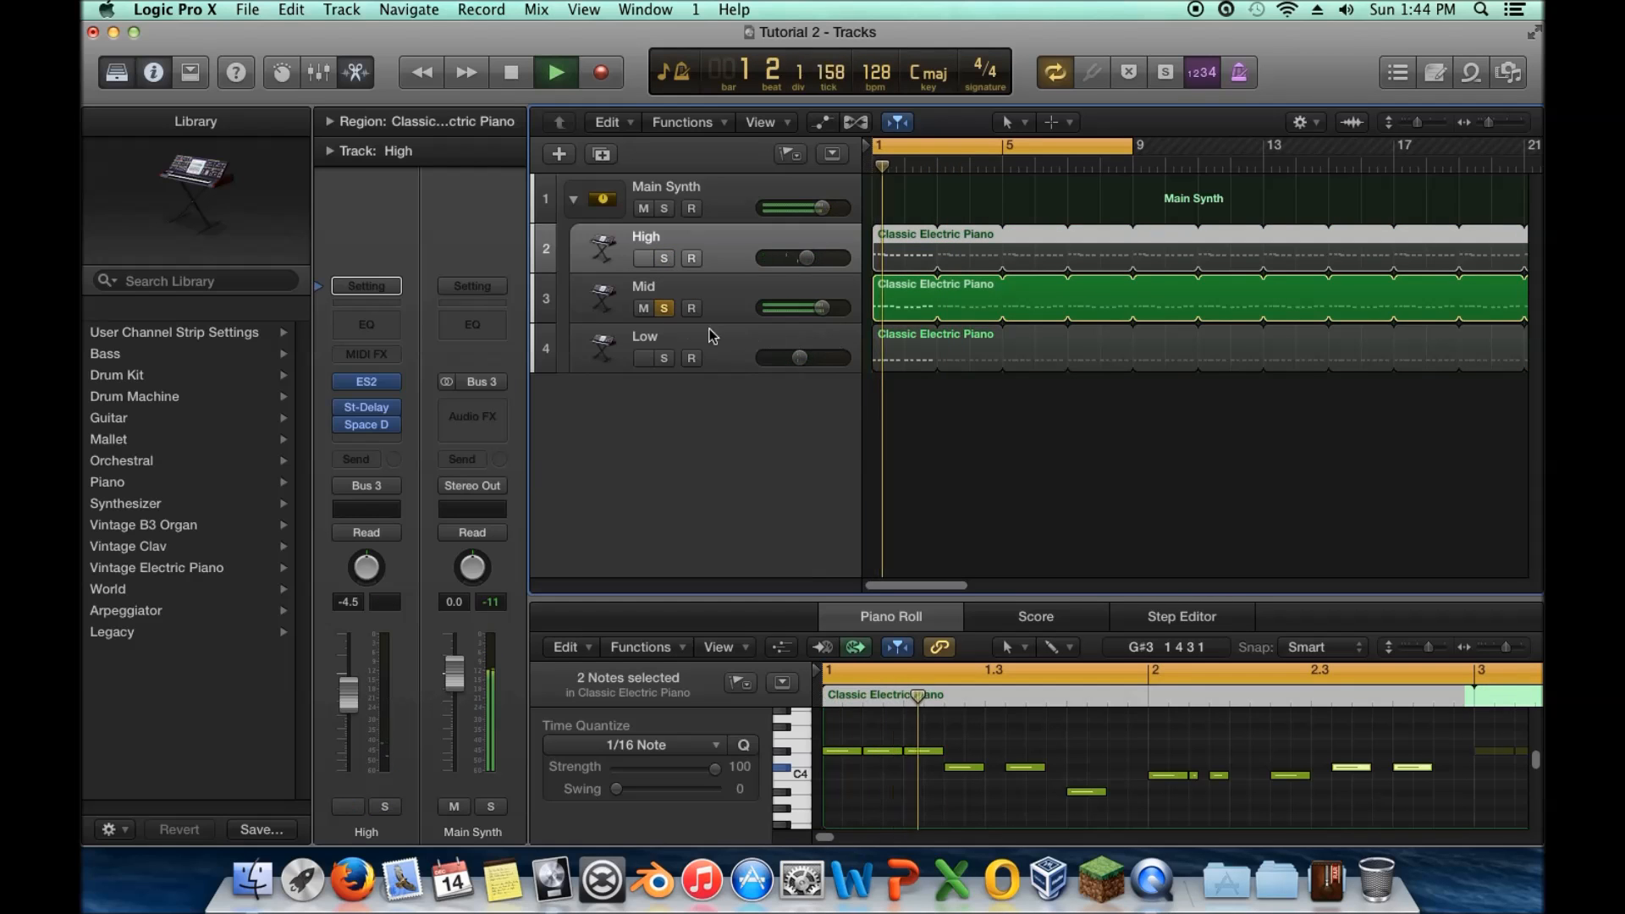
pyautogui.press('space')
pyautogui.click(665, 309)
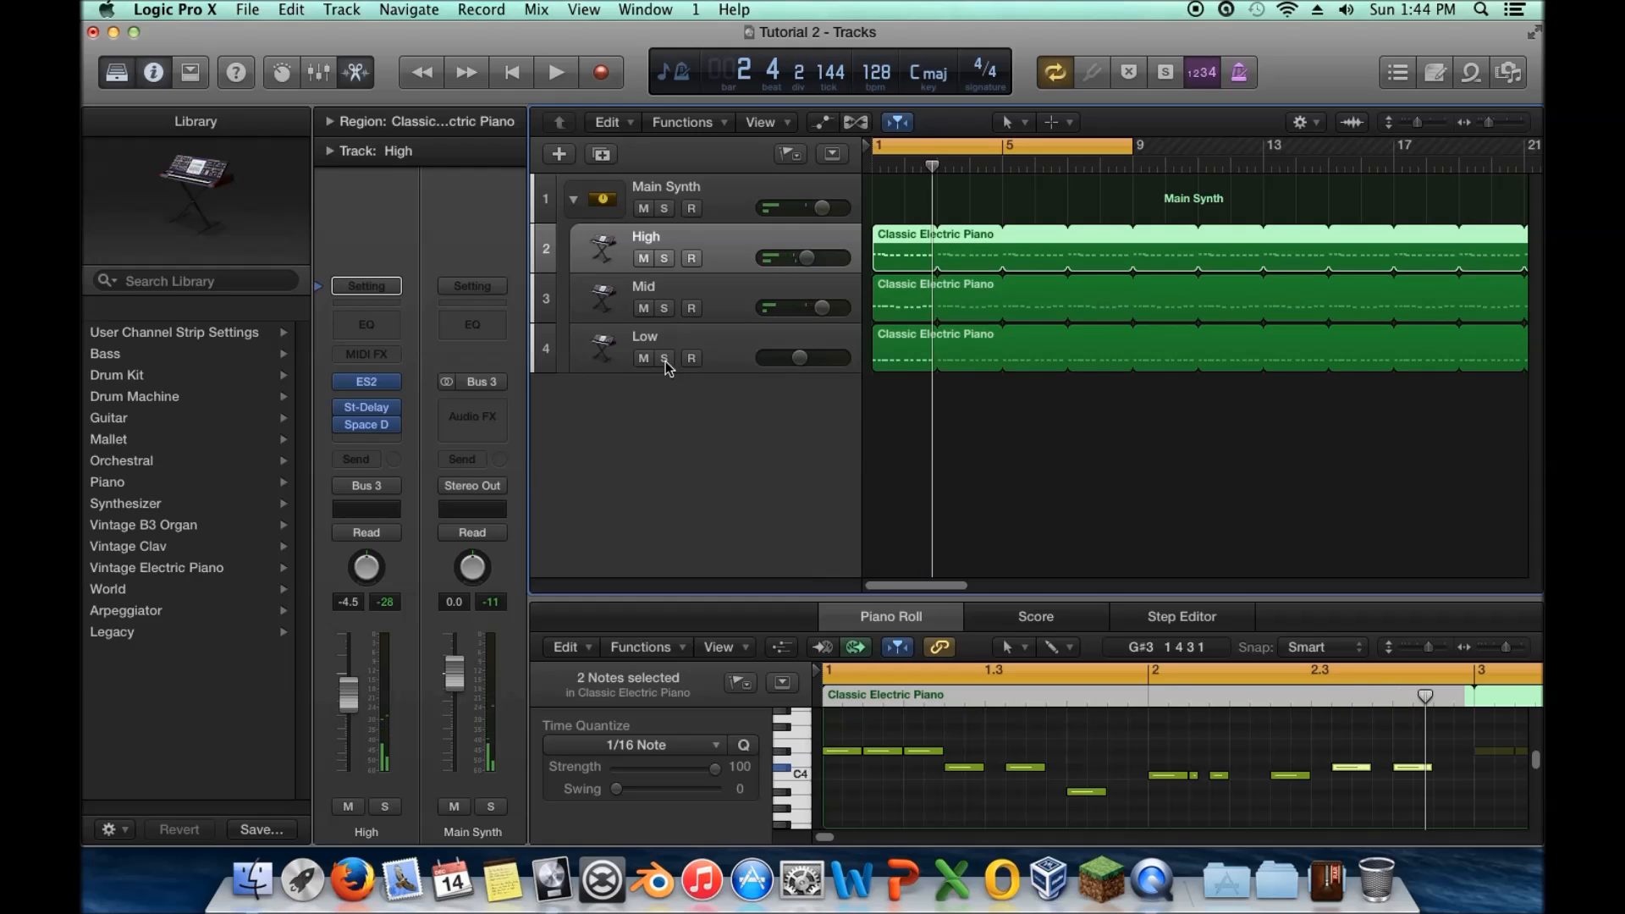
# Solo the Low track and listen to its part alone, stopping playback and removing the solo at the end
pyautogui.click(665, 359)
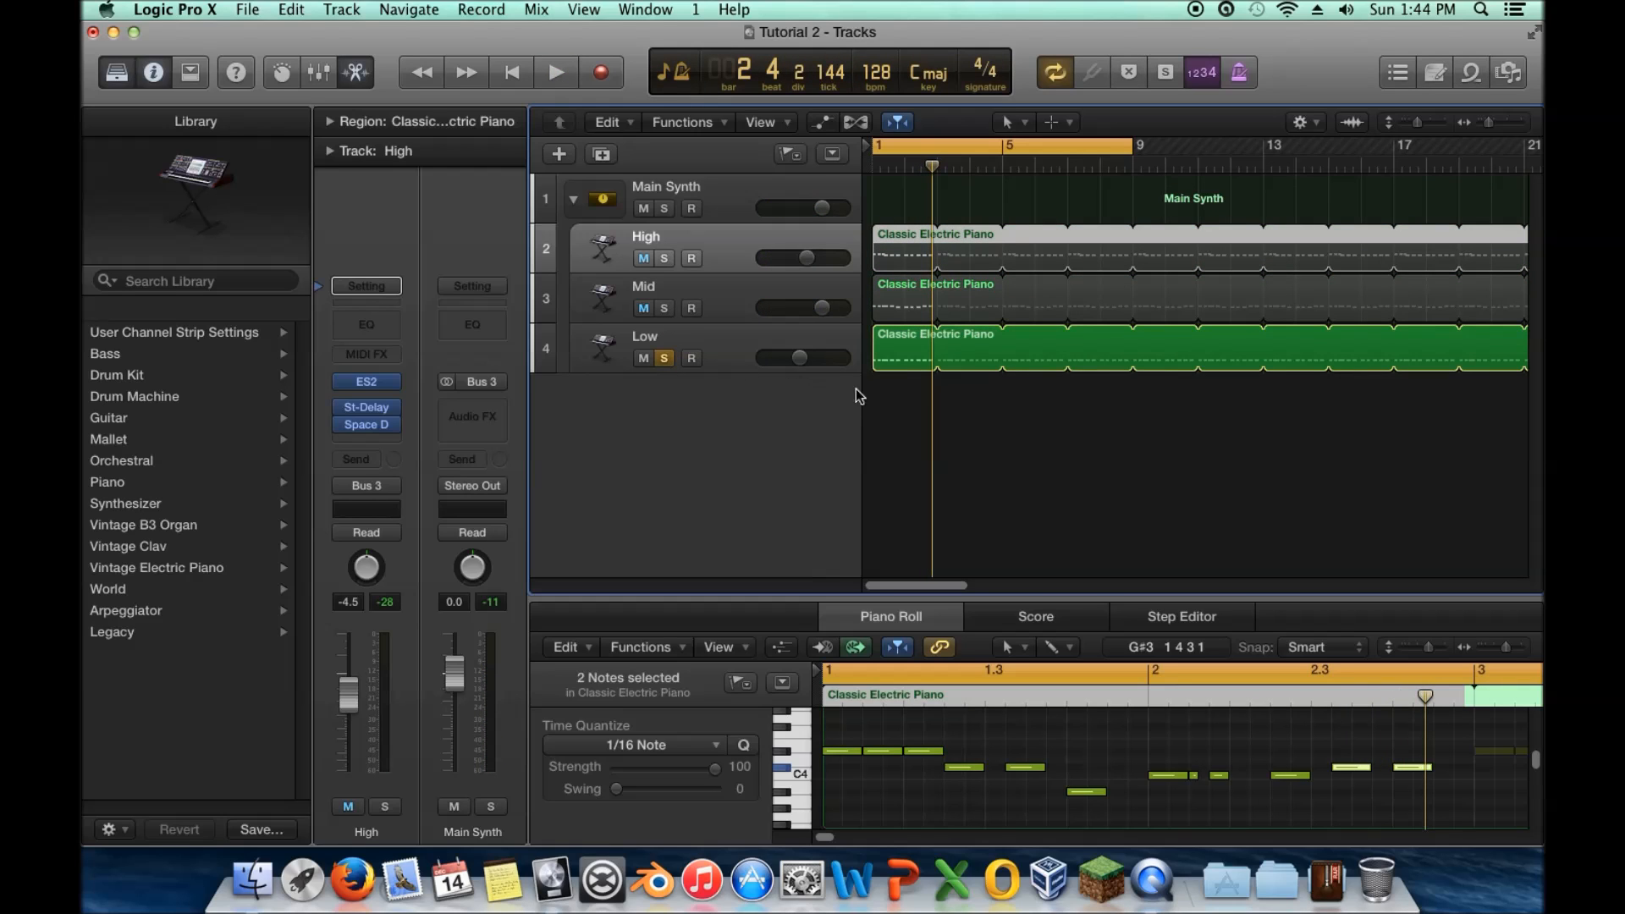
pyautogui.press('space')
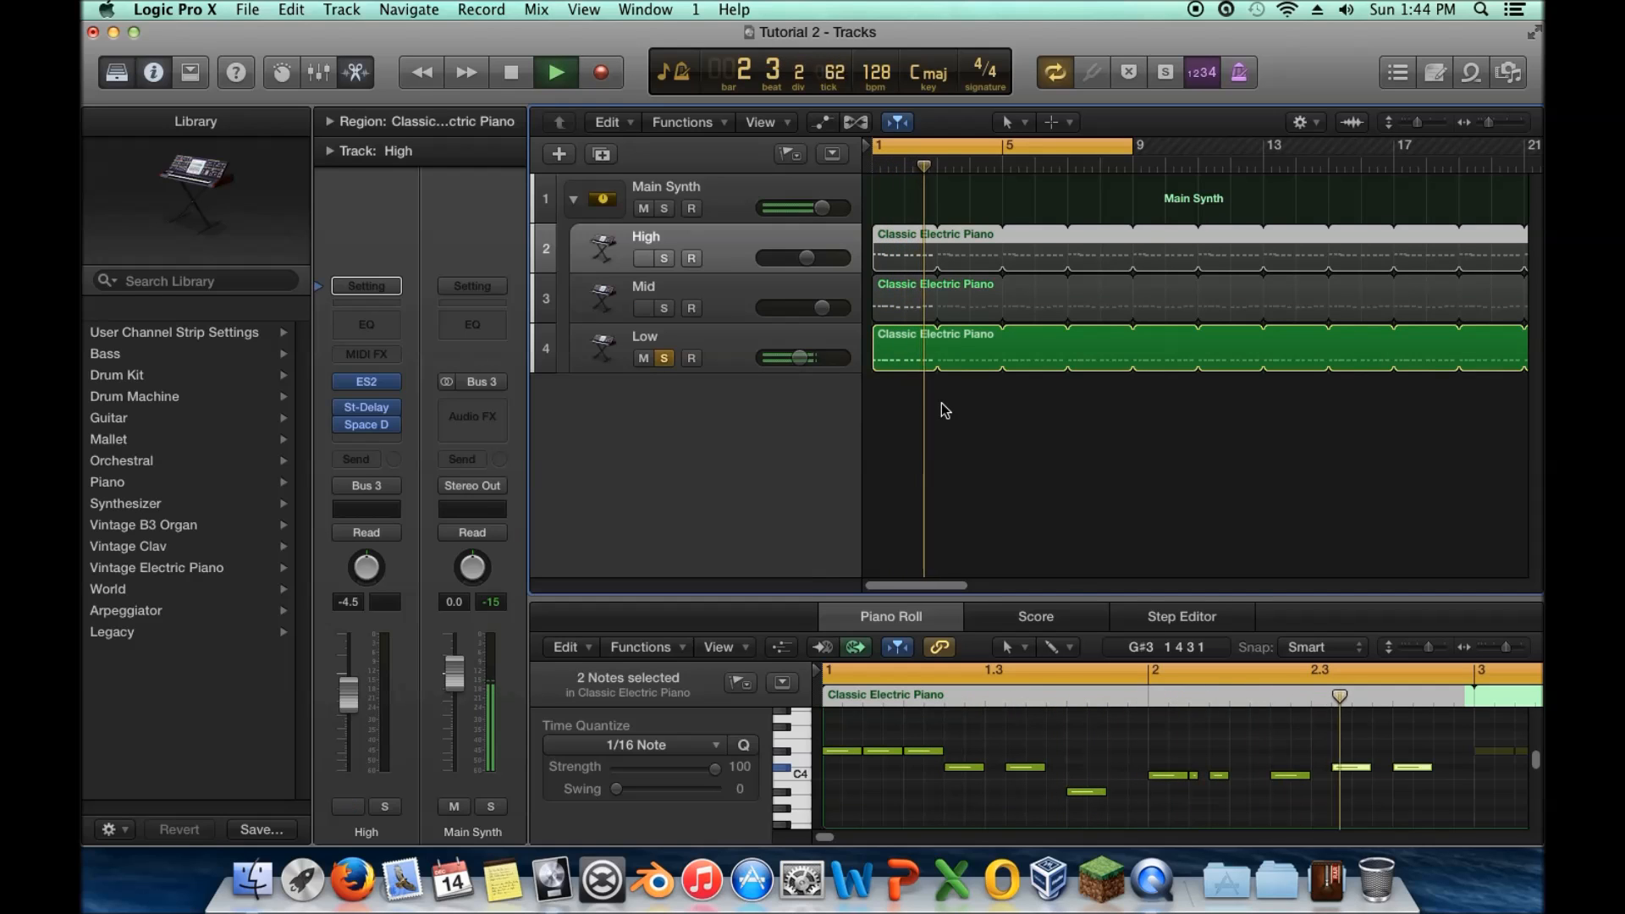
pyautogui.press('space')
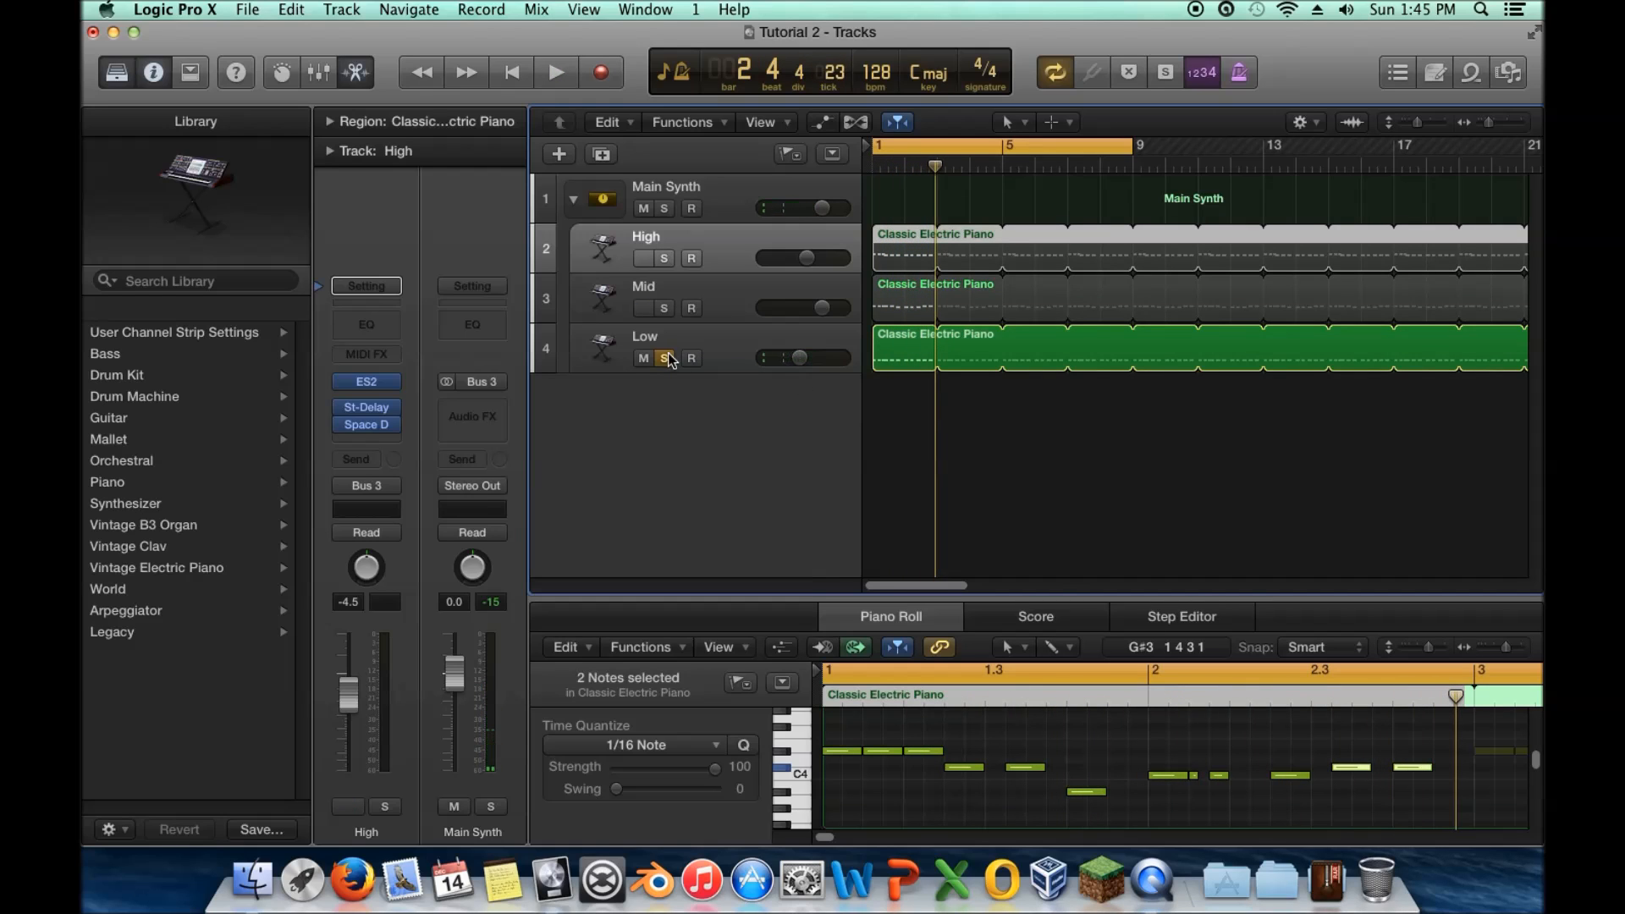
pyautogui.click(664, 358)
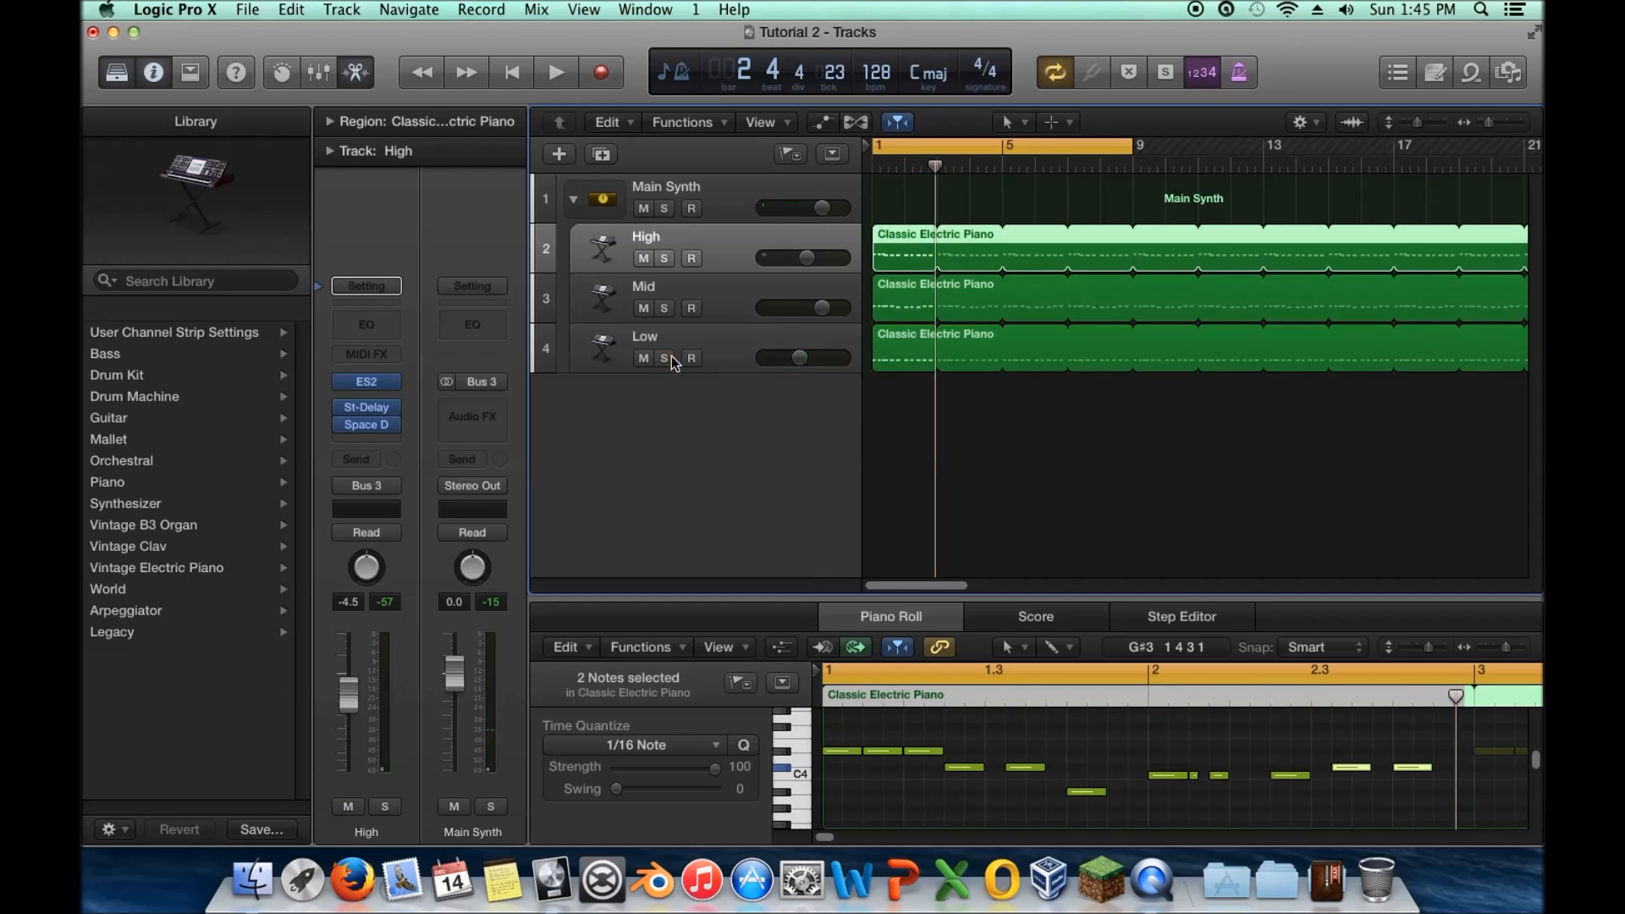
# Select the Main Synth track stack to show its channel strip
pyautogui.click(715, 201)
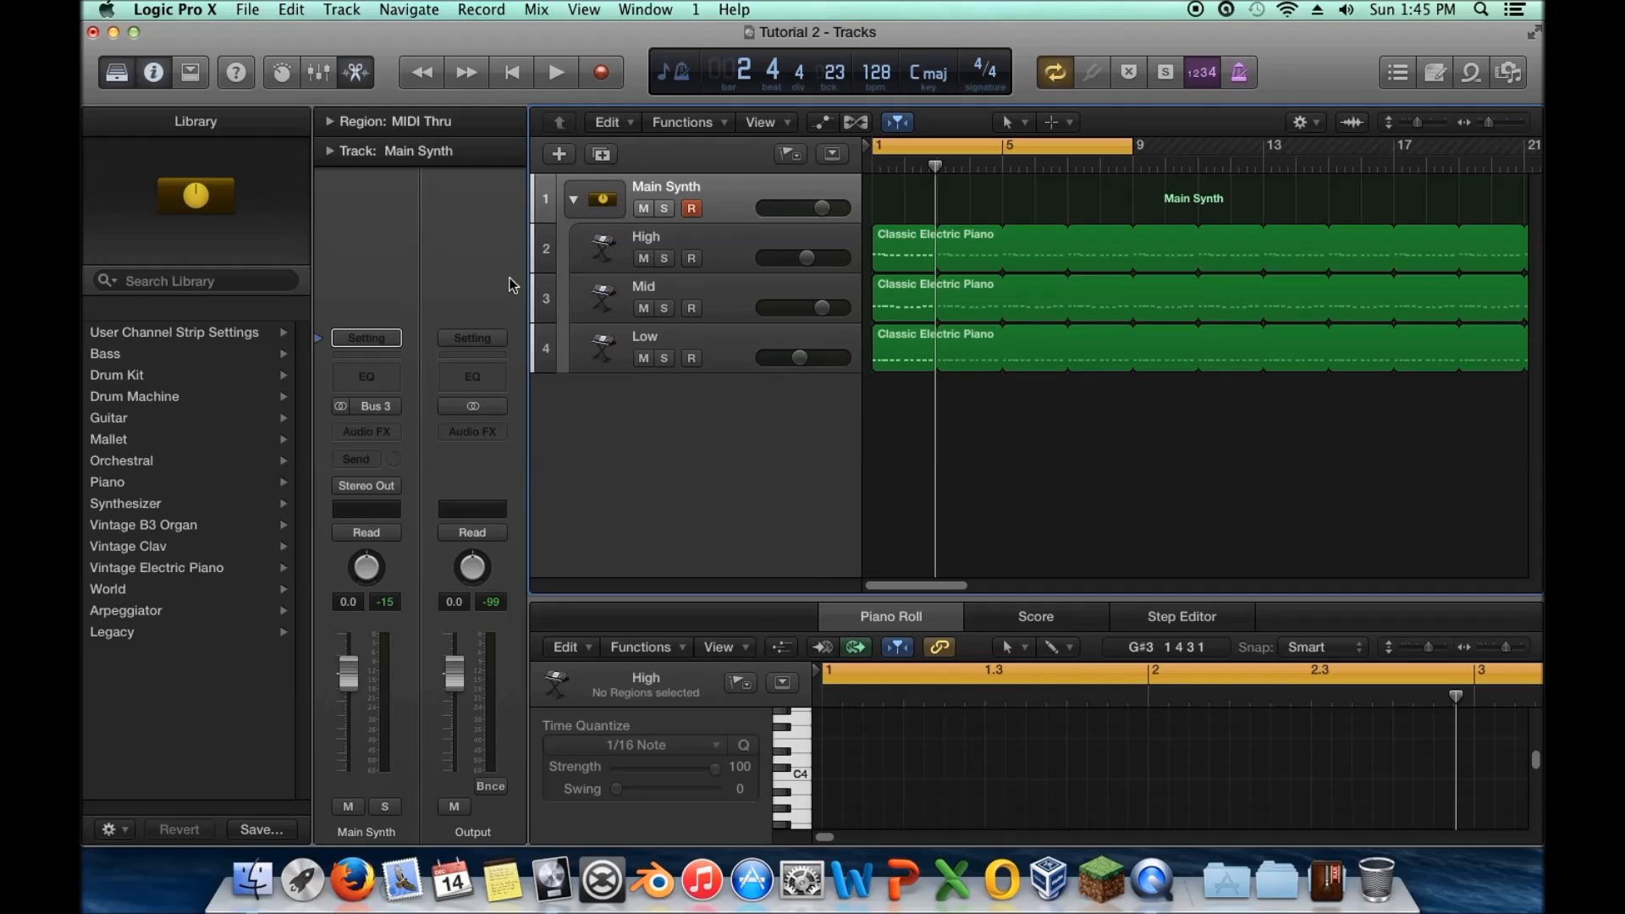
pyautogui.click(369, 433)
pyautogui.moveTo(449, 520)
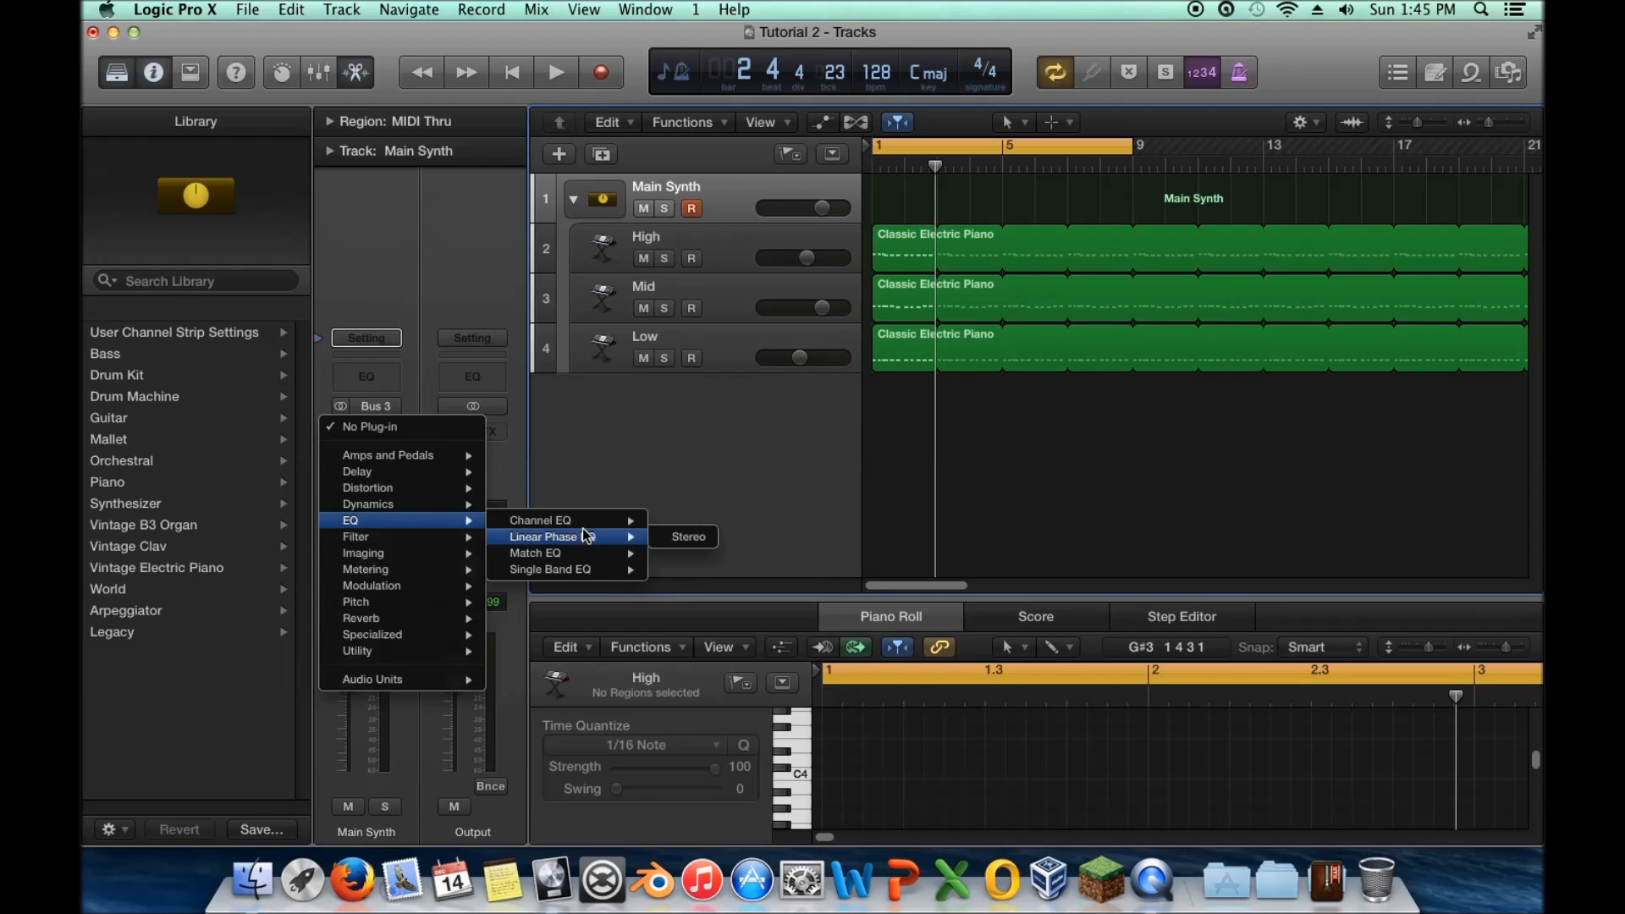
pyautogui.moveTo(597, 525)
pyautogui.click(415, 320)
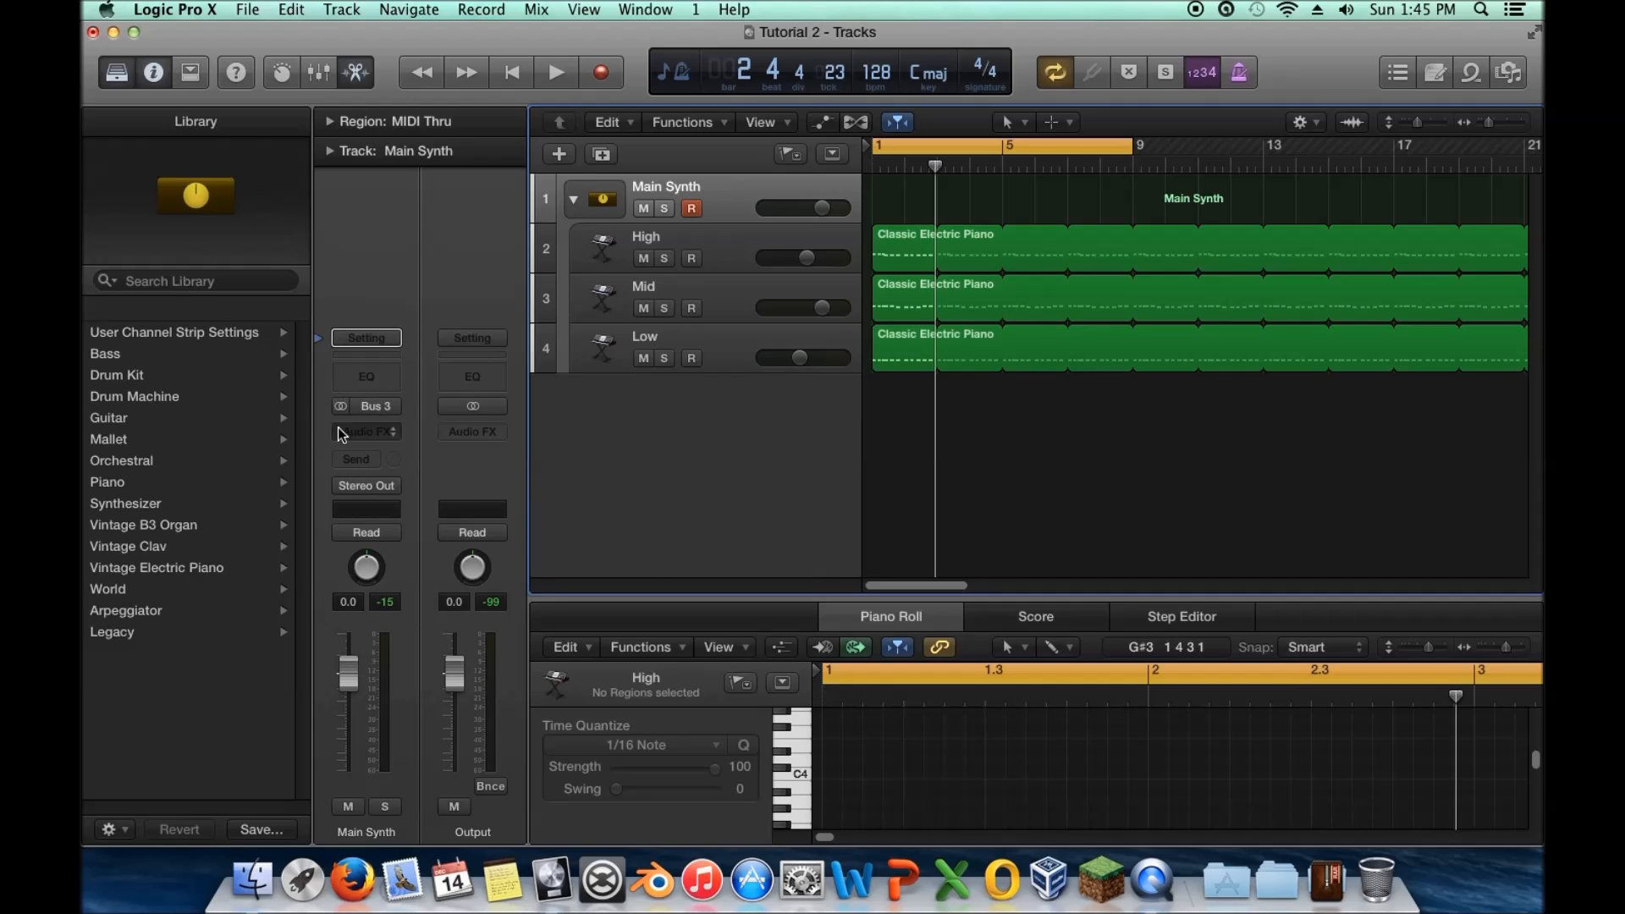
# Add a Channel EQ to the Main Synth channel strip and move its window so the whole equalizer is in view
pyautogui.click(367, 378)
pyautogui.moveTo(342, 91); pyautogui.dragTo(804, 138)
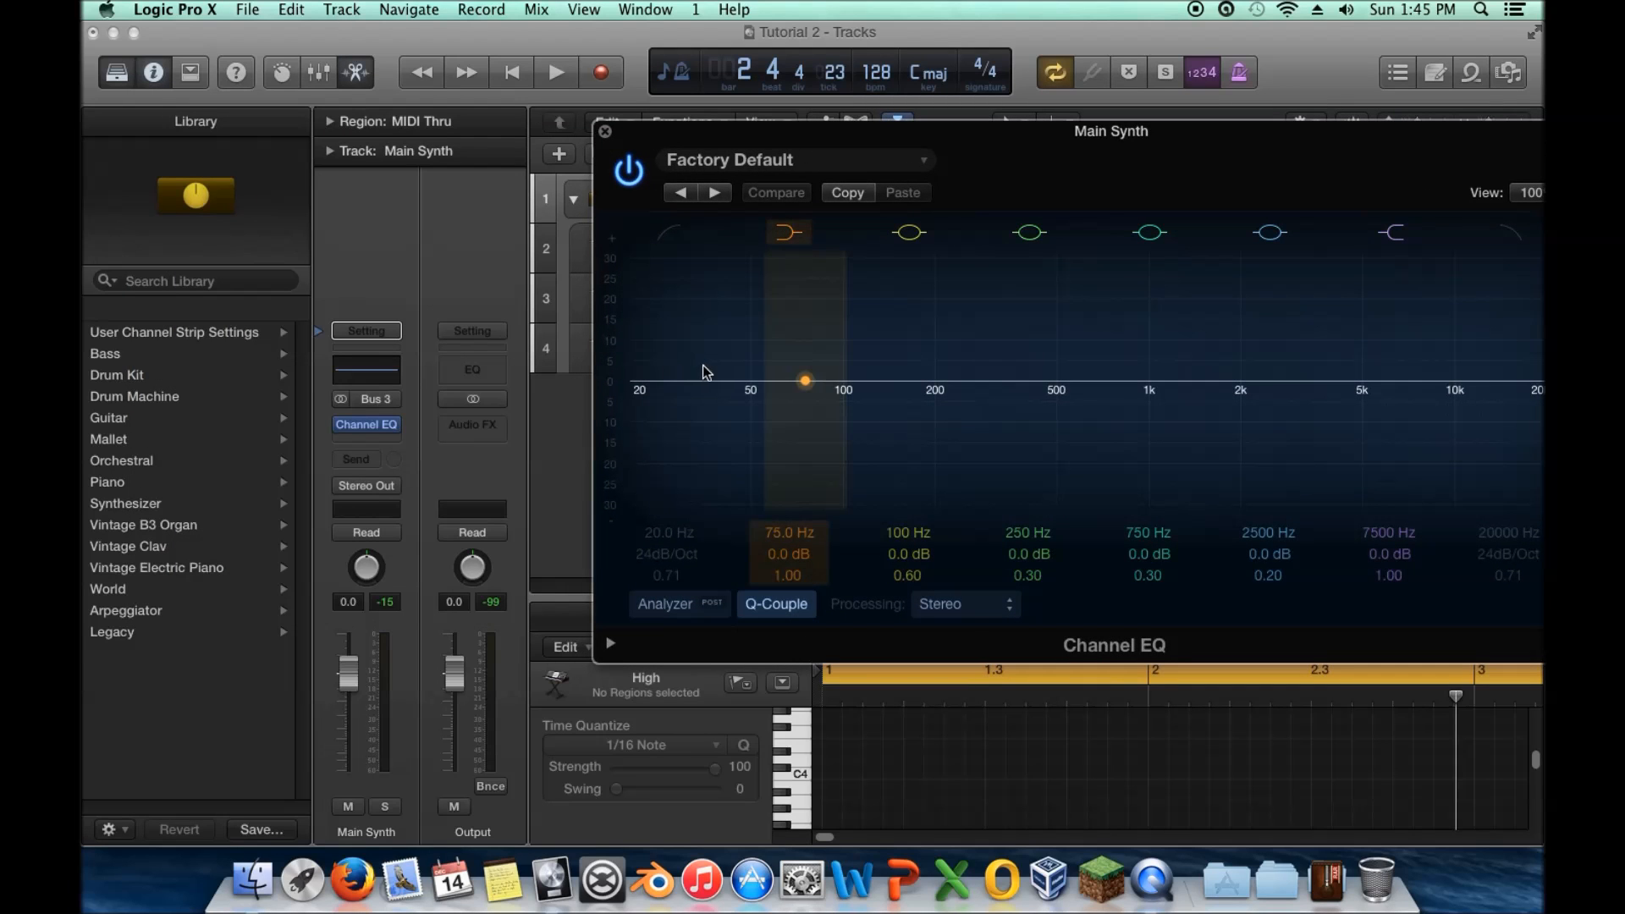
pyautogui.moveTo(971, 142); pyautogui.dragTo(641, 142)
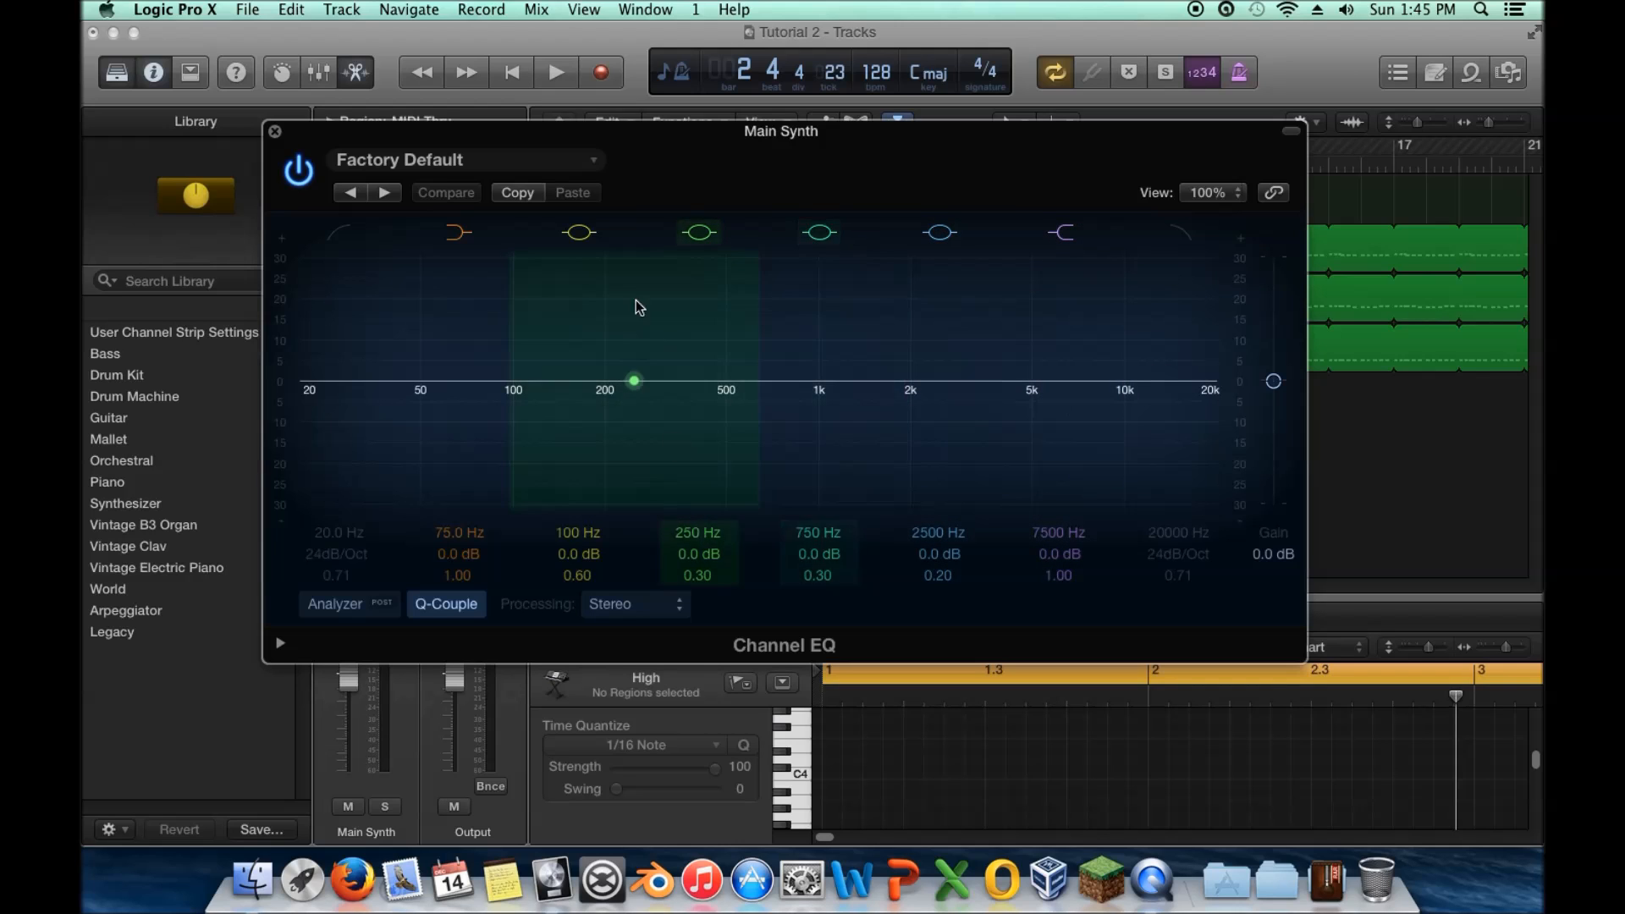
# Try cutting the 100 Hz bell band by 8 dB at 52 Hz, and restore the flat default curve
pyautogui.moveTo(514, 380); pyautogui.dragTo(426, 414)
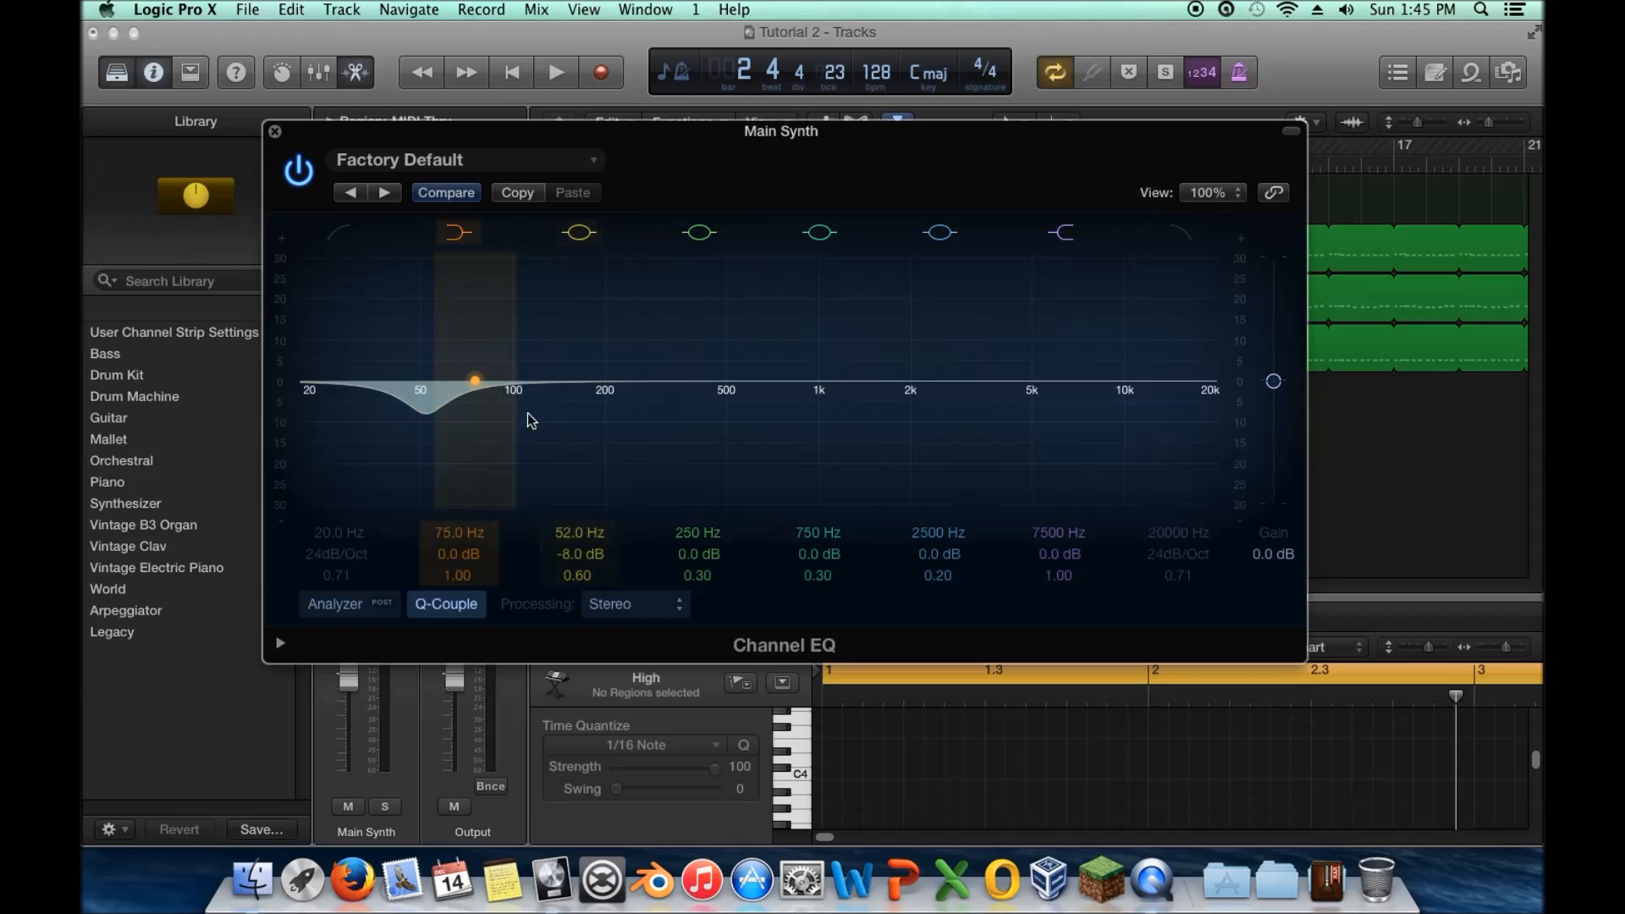
pyautogui.click(419, 160)
pyautogui.click(430, 446)
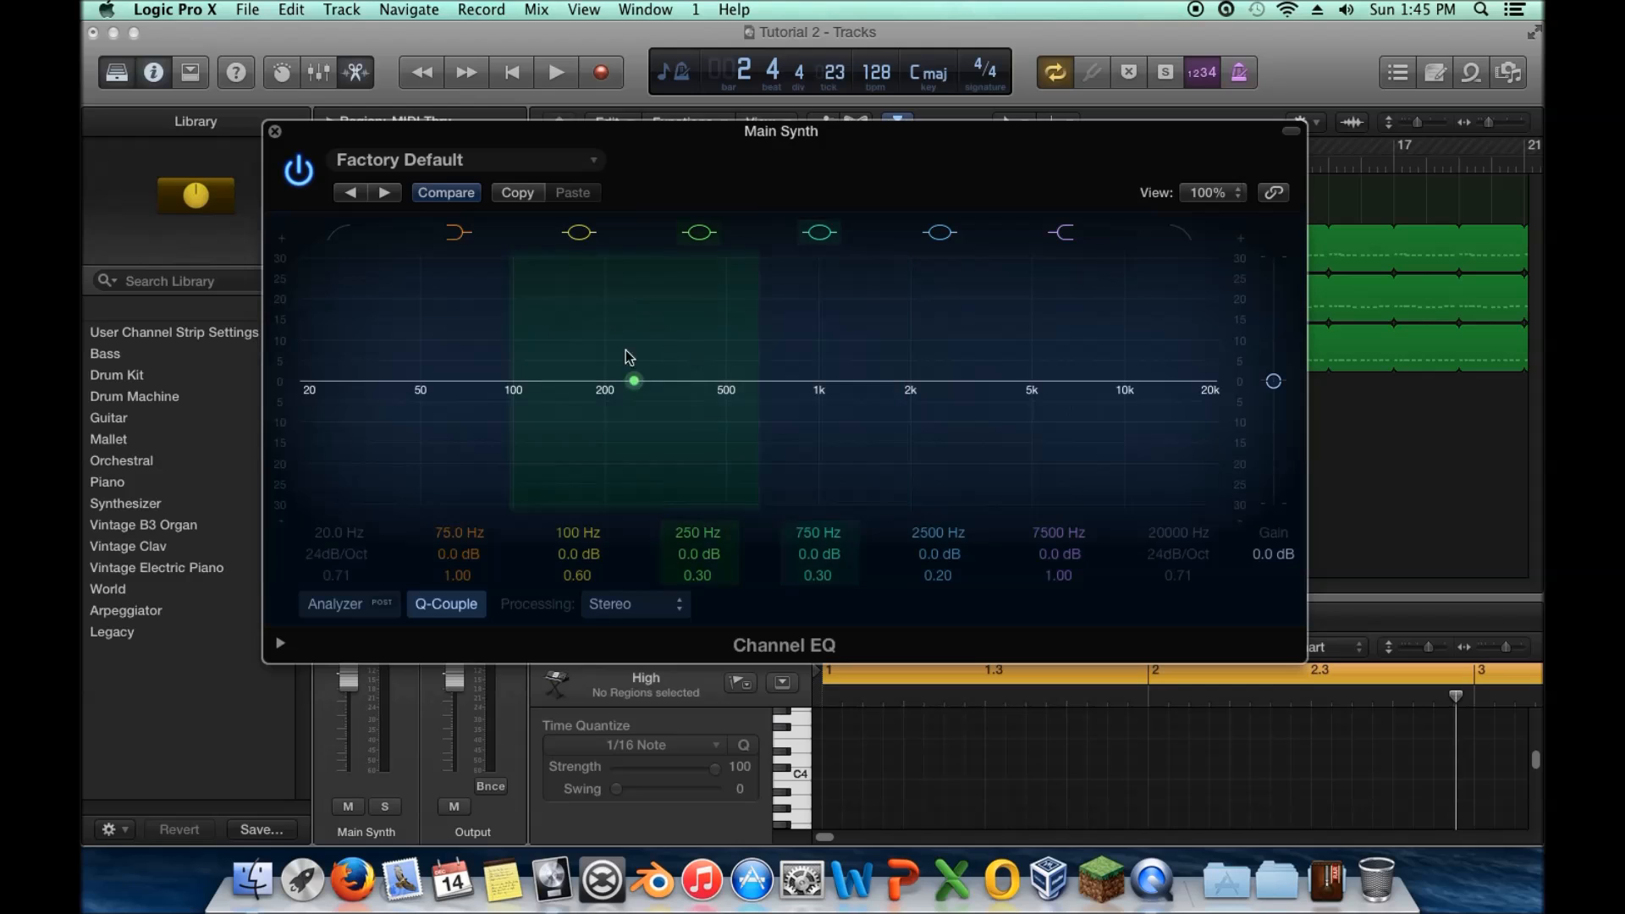
# Move the 750 Hz bell band to 680 Hz with a Q of 3.10
pyautogui.moveTo(785, 418); pyautogui.dragTo(779, 382)
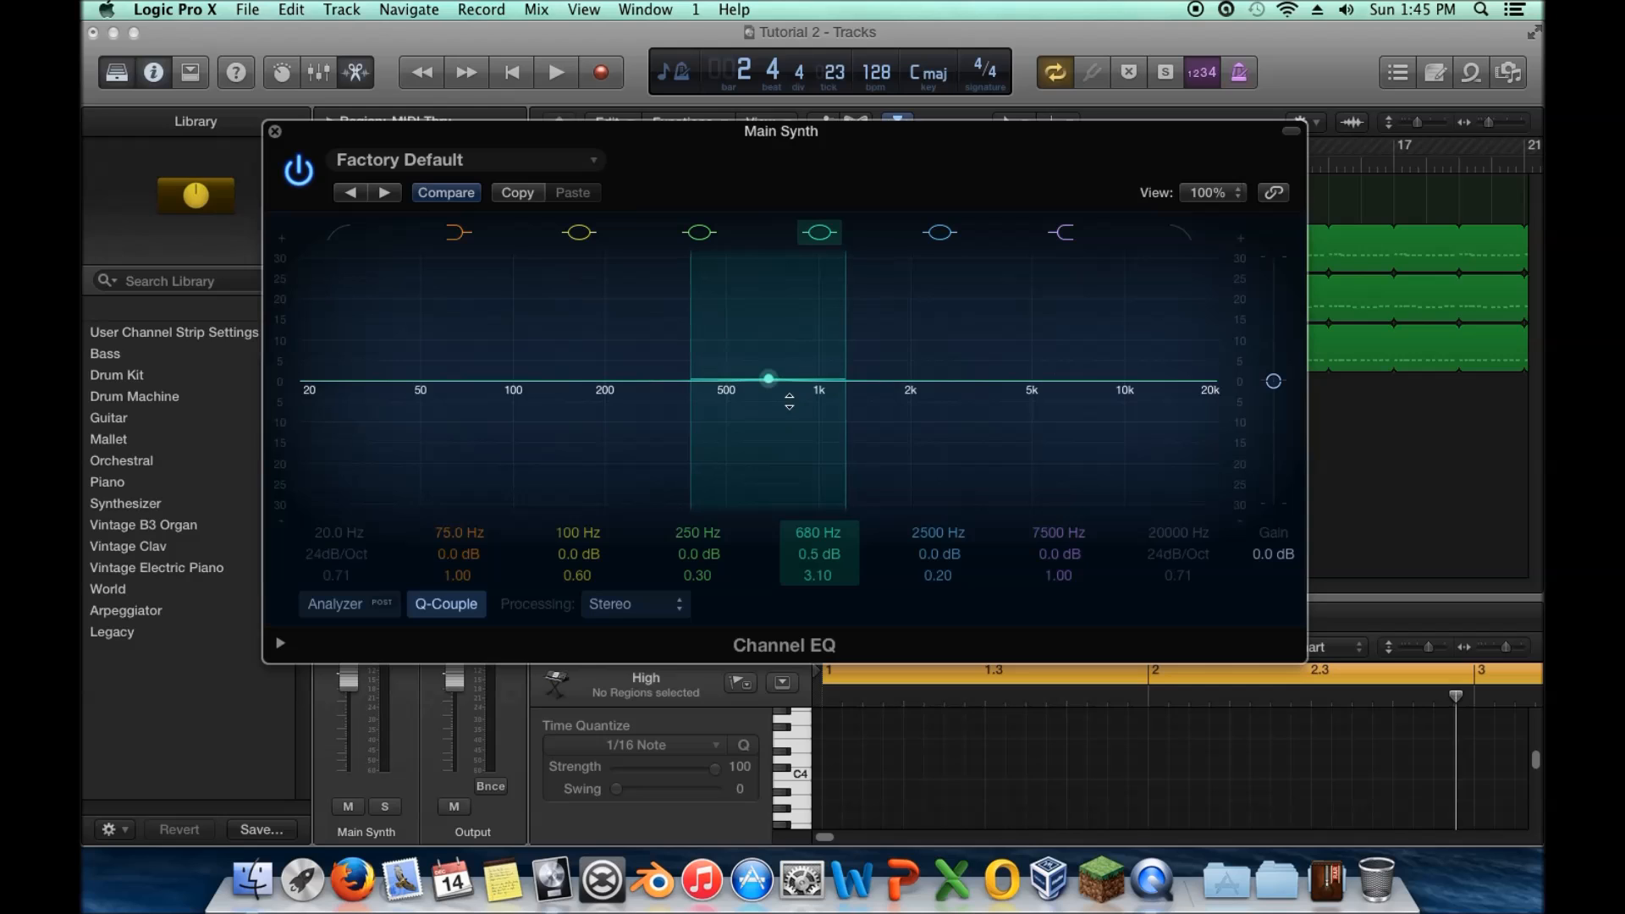
# Try the shelving bands, cutting the low shelf to -13.5 dB at 81 Hz and the high shelf to -12.5 dB at 6000 Hz
pyautogui.moveTo(1096, 437); pyautogui.dragTo(1071, 361)
pyautogui.moveTo(453, 405); pyautogui.dragTo(485, 437)
pyautogui.moveTo(1069, 337); pyautogui.dragTo(1055, 407)
# Replace both shelving bands with cut filters, setting the high cut to 2450 Hz and the low cut to 290 Hz
pyautogui.click(1060, 233)
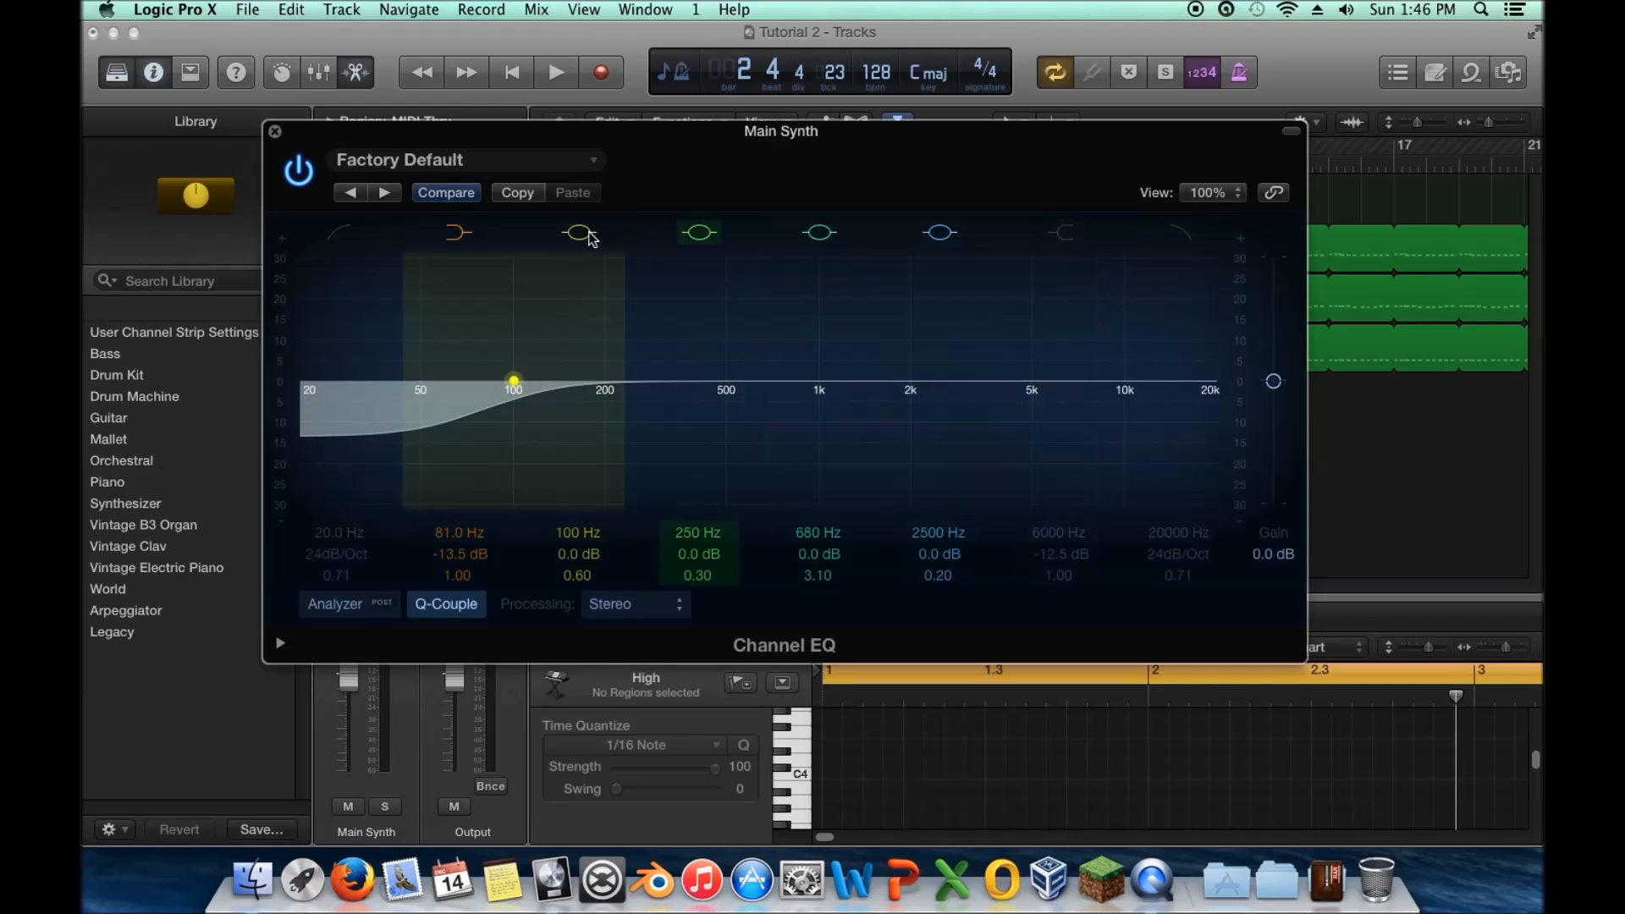
pyautogui.click(457, 233)
pyautogui.click(322, 241)
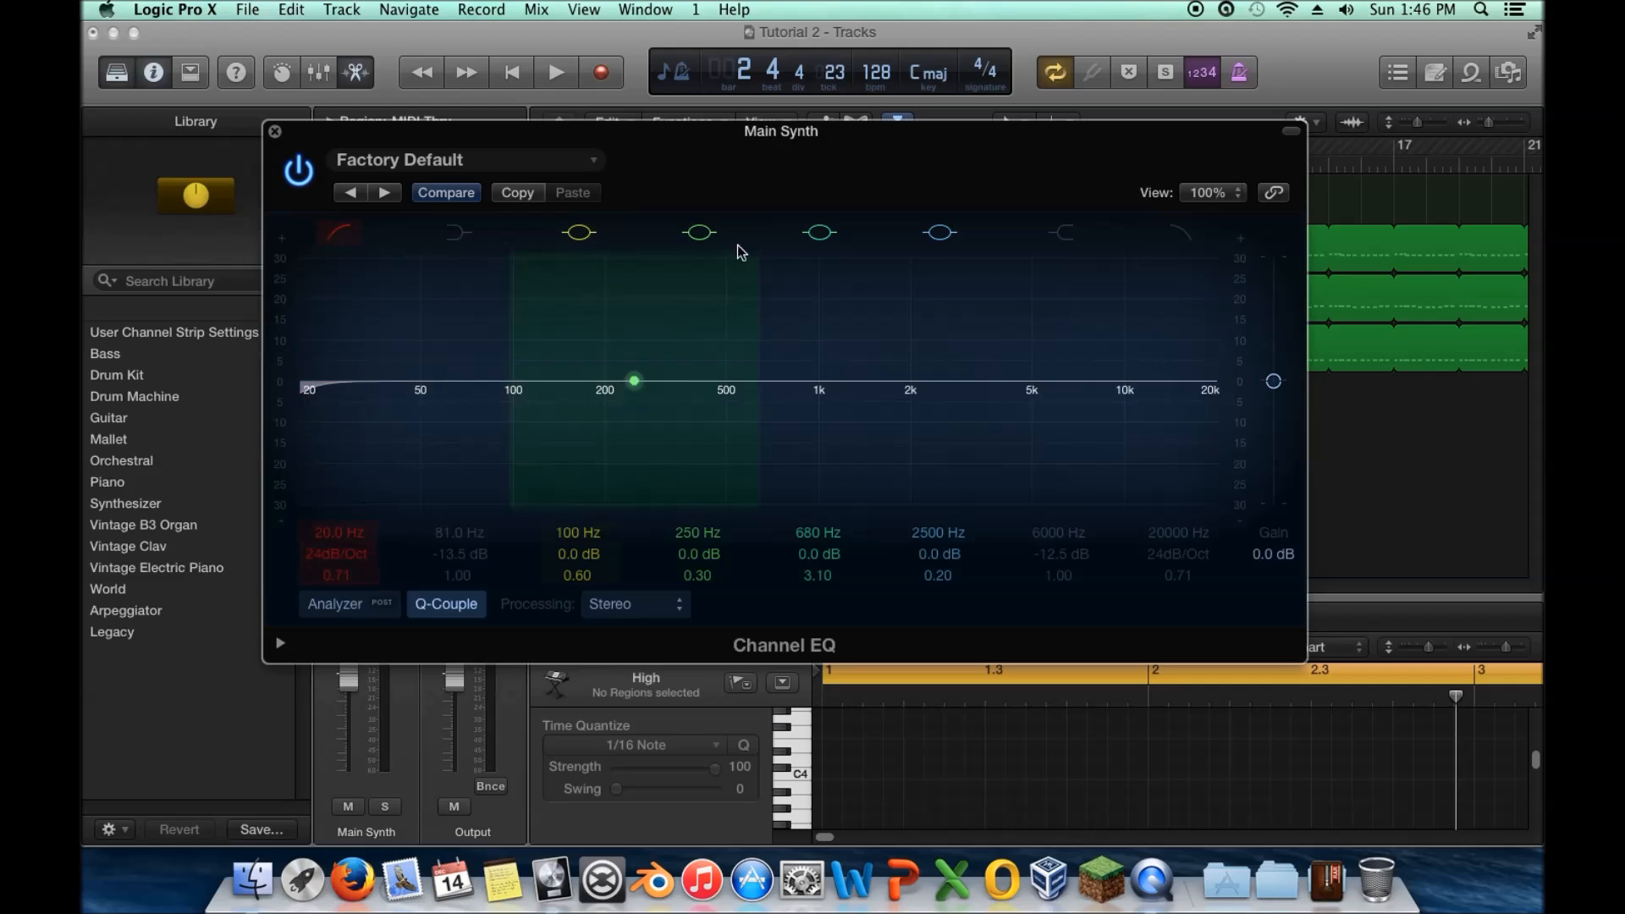
pyautogui.click(1181, 233)
pyautogui.moveTo(1148, 405); pyautogui.dragTo(881, 419)
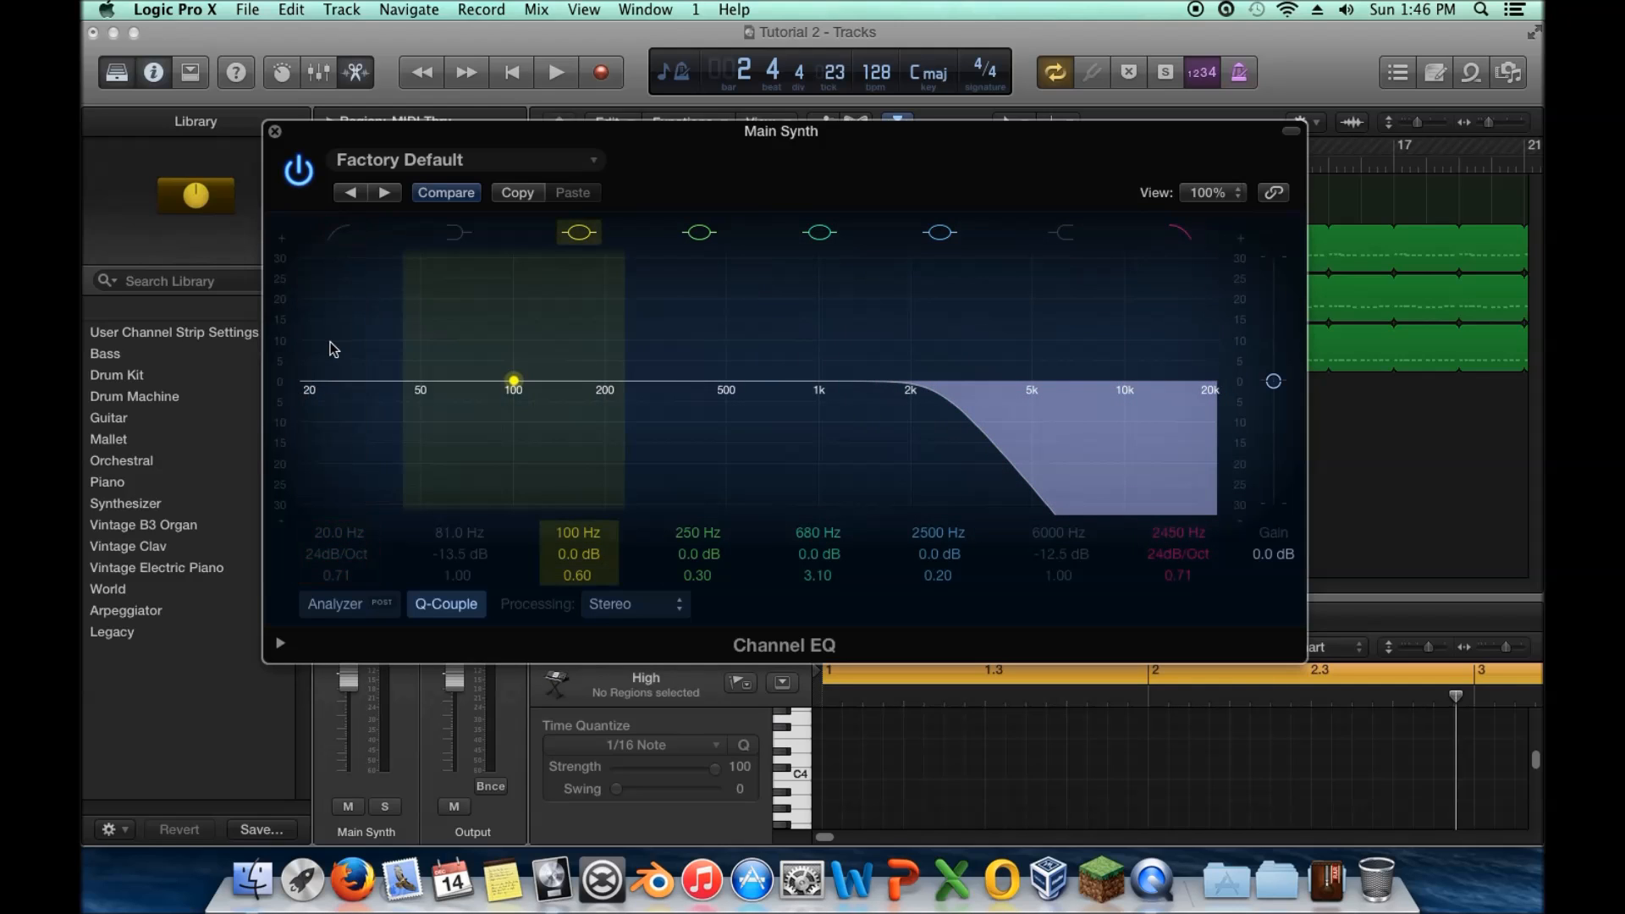
pyautogui.moveTo(352, 347); pyautogui.dragTo(726, 350)
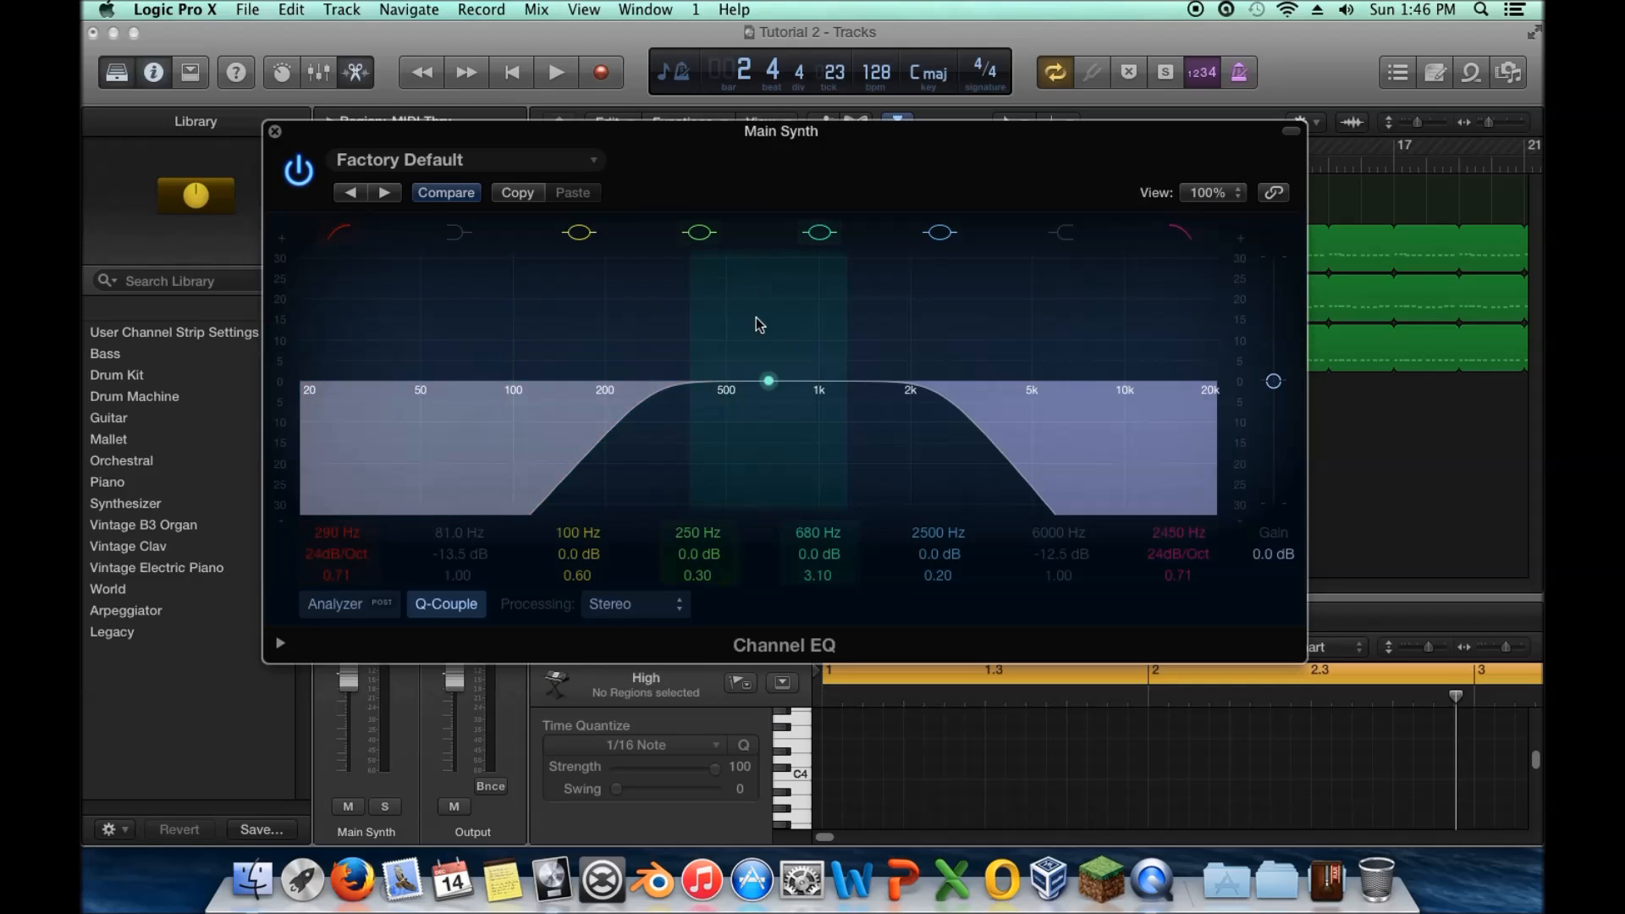
# Switch off the high-cut filter, and return the low-cut filter to 20 Hz and switch it off too
pyautogui.click(1179, 231)
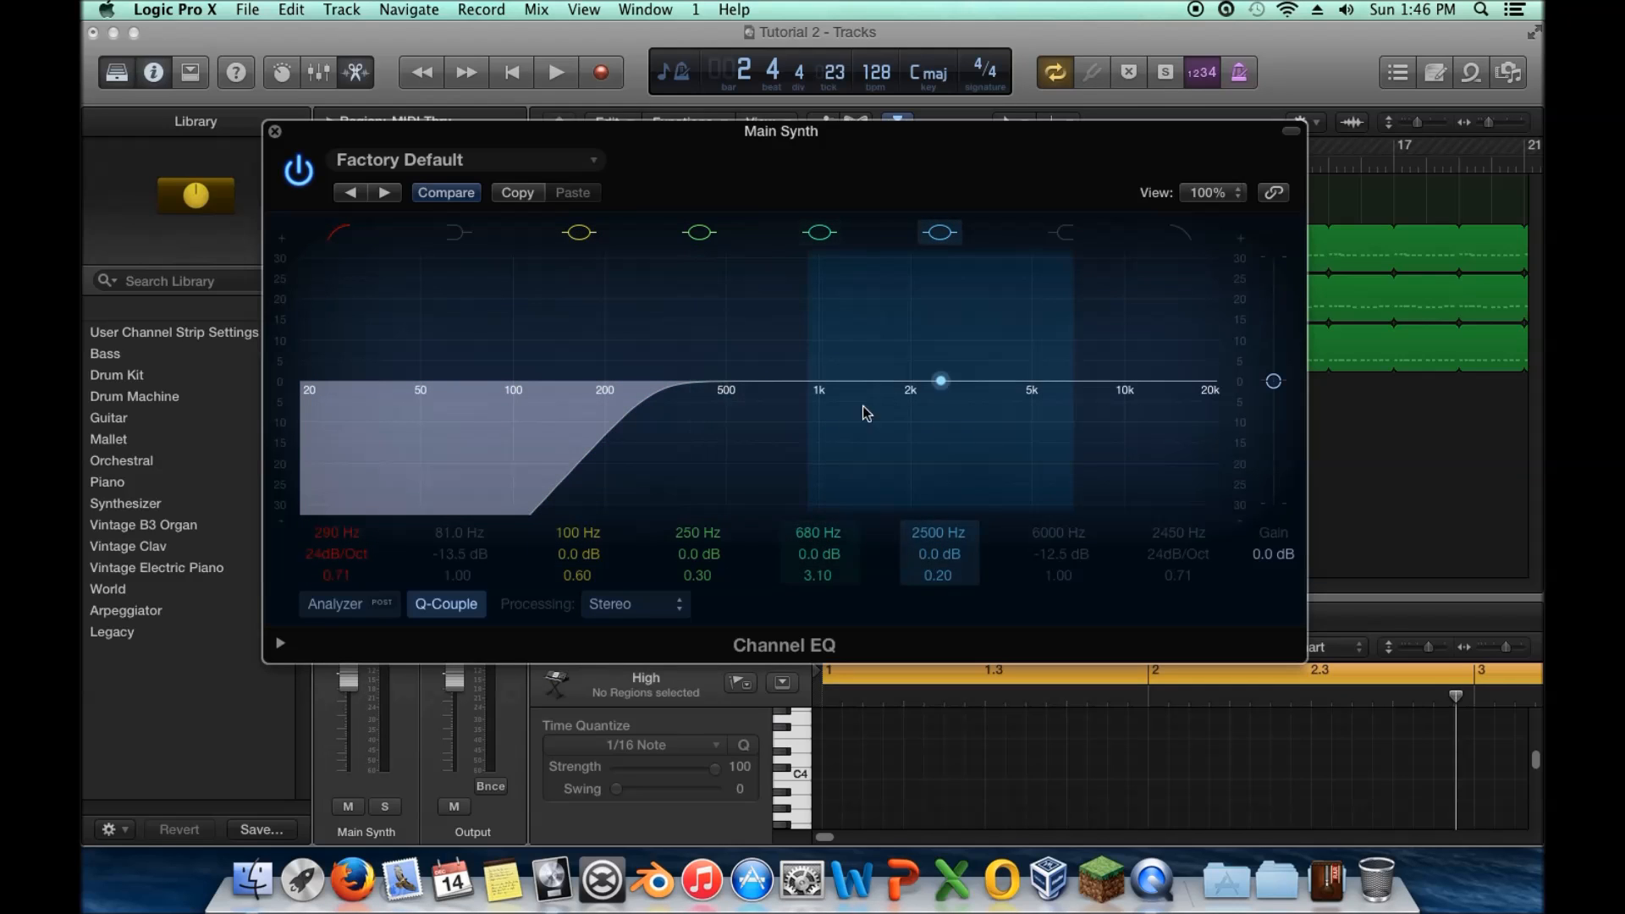
pyautogui.moveTo(647, 431); pyautogui.dragTo(301, 389)
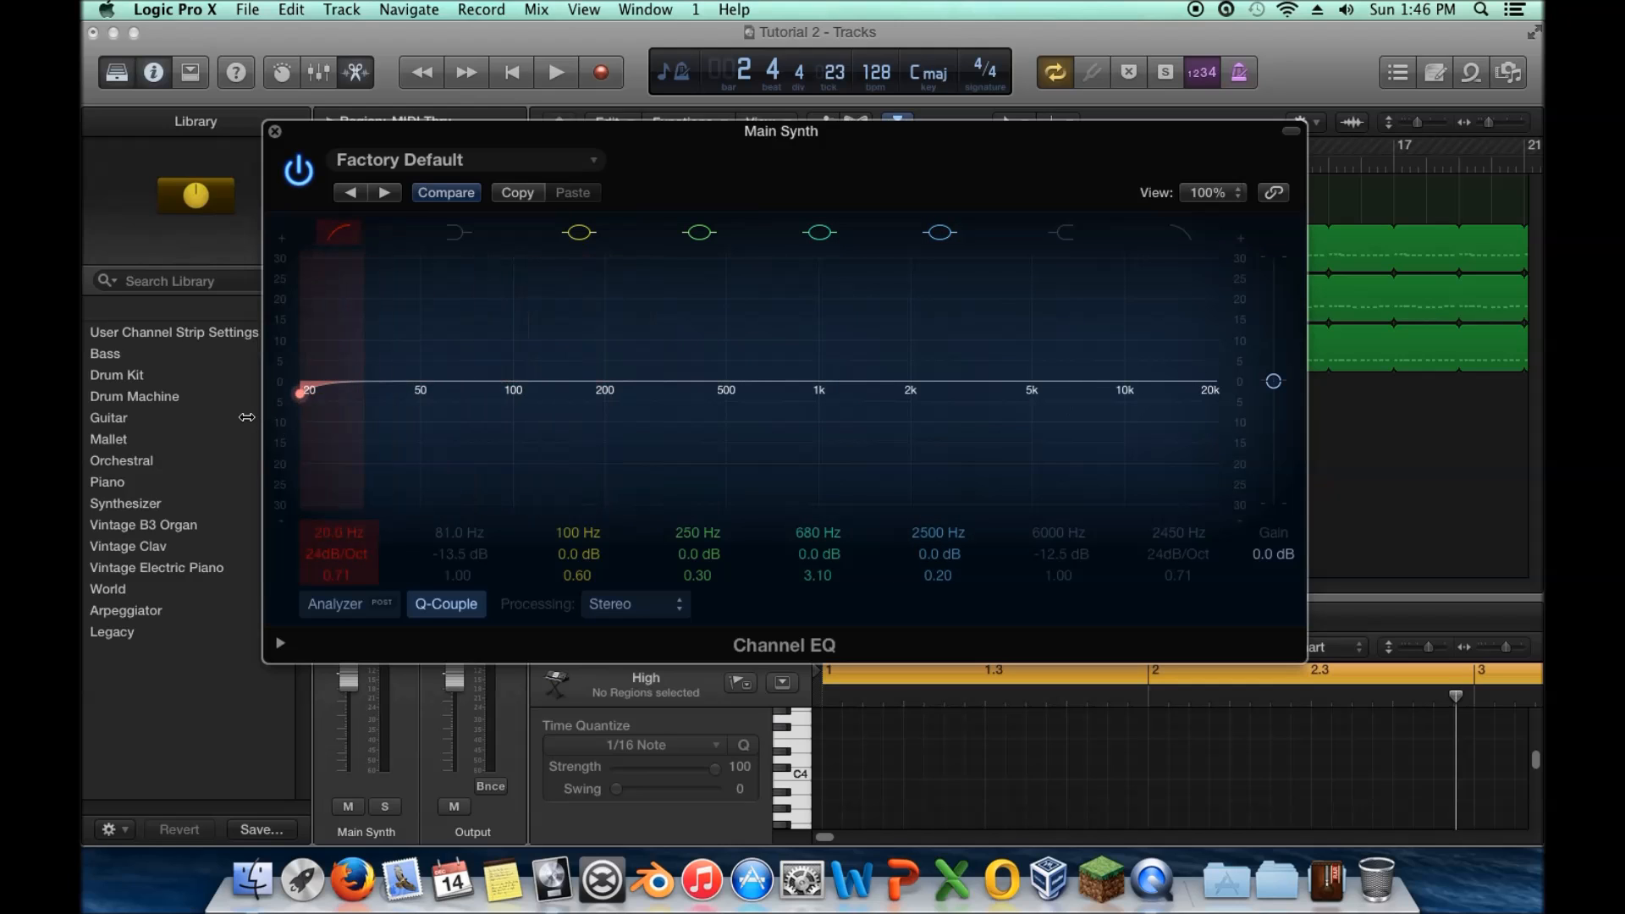
pyautogui.click(339, 232)
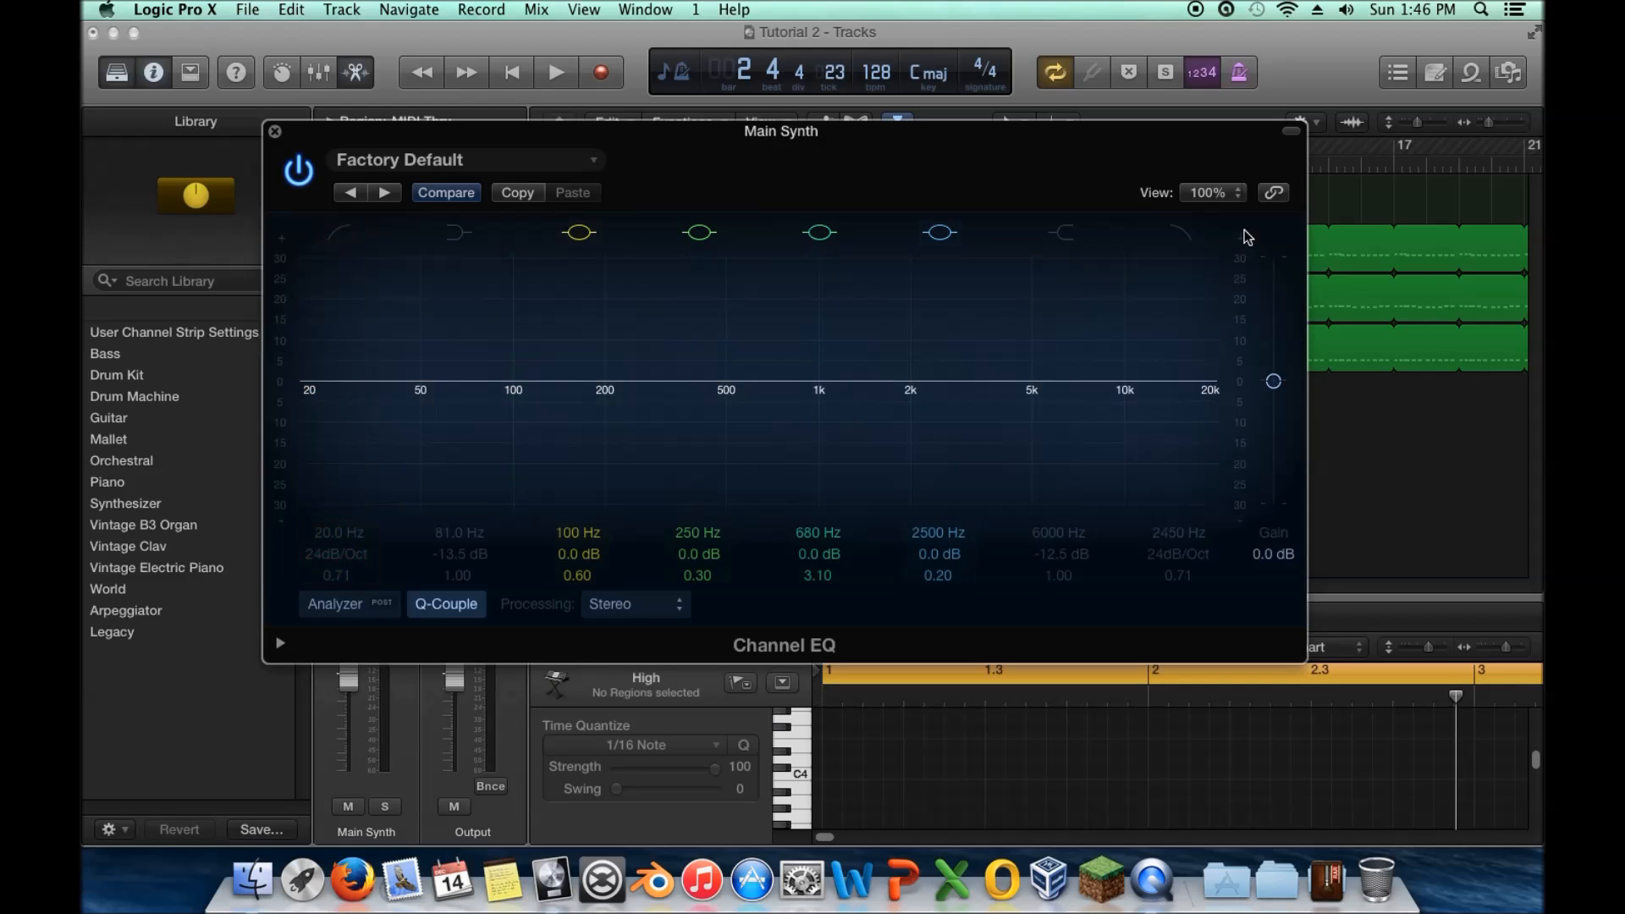
# Try the high-cut and low-cut filters again, and switch both of them back off
pyautogui.click(1179, 232)
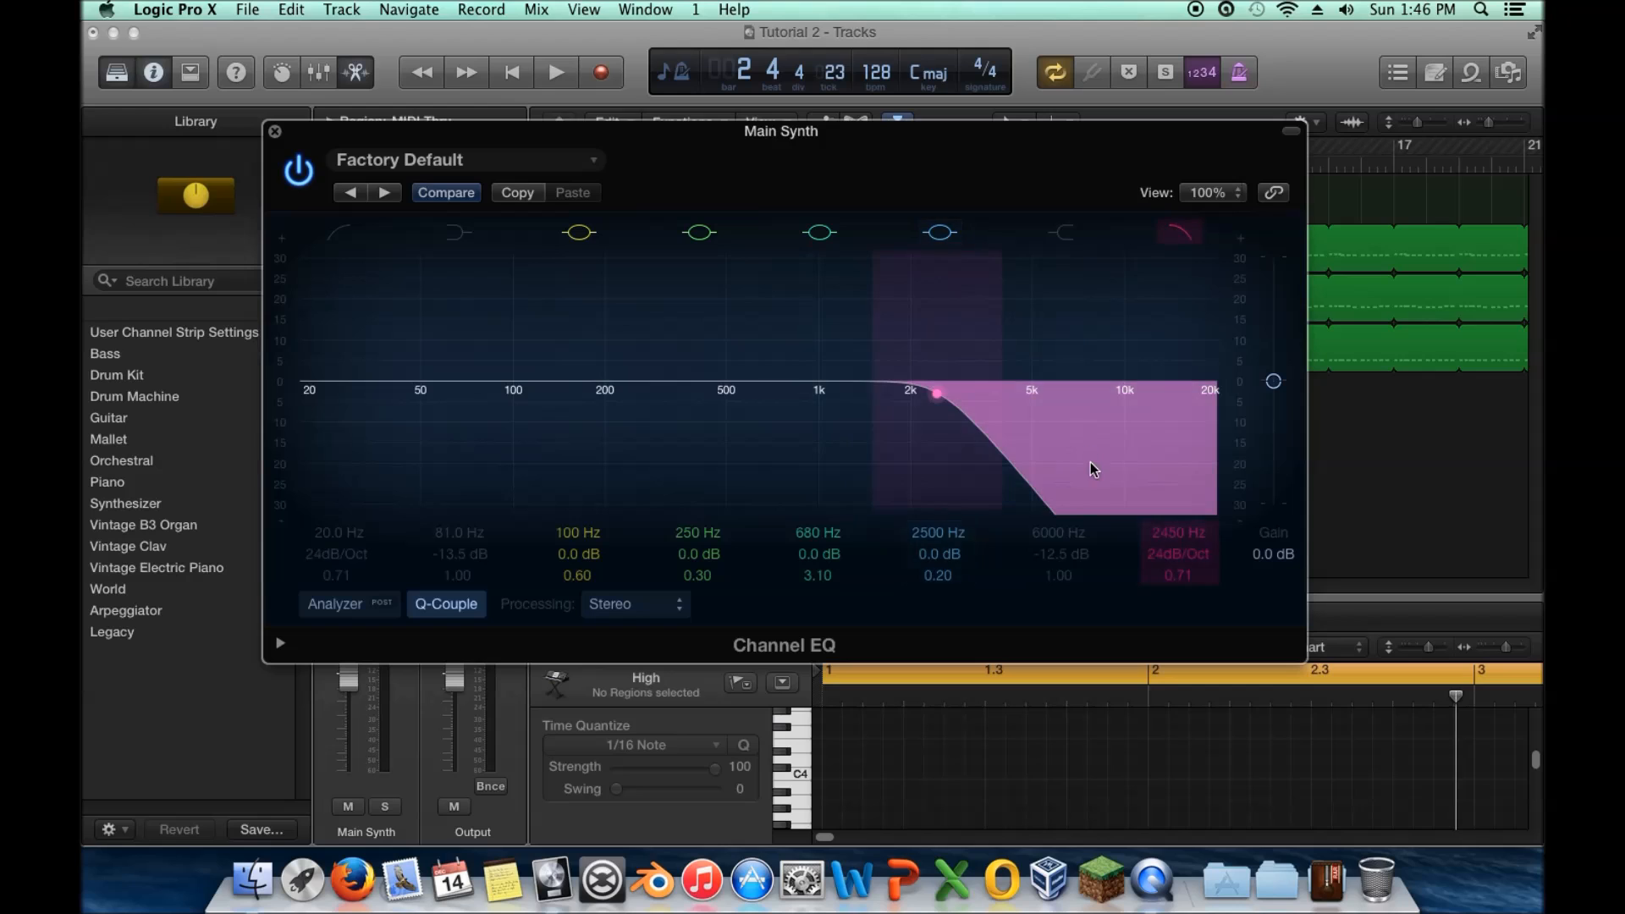
pyautogui.click(329, 245)
pyautogui.moveTo(319, 367); pyautogui.dragTo(324, 271)
pyautogui.click(338, 232)
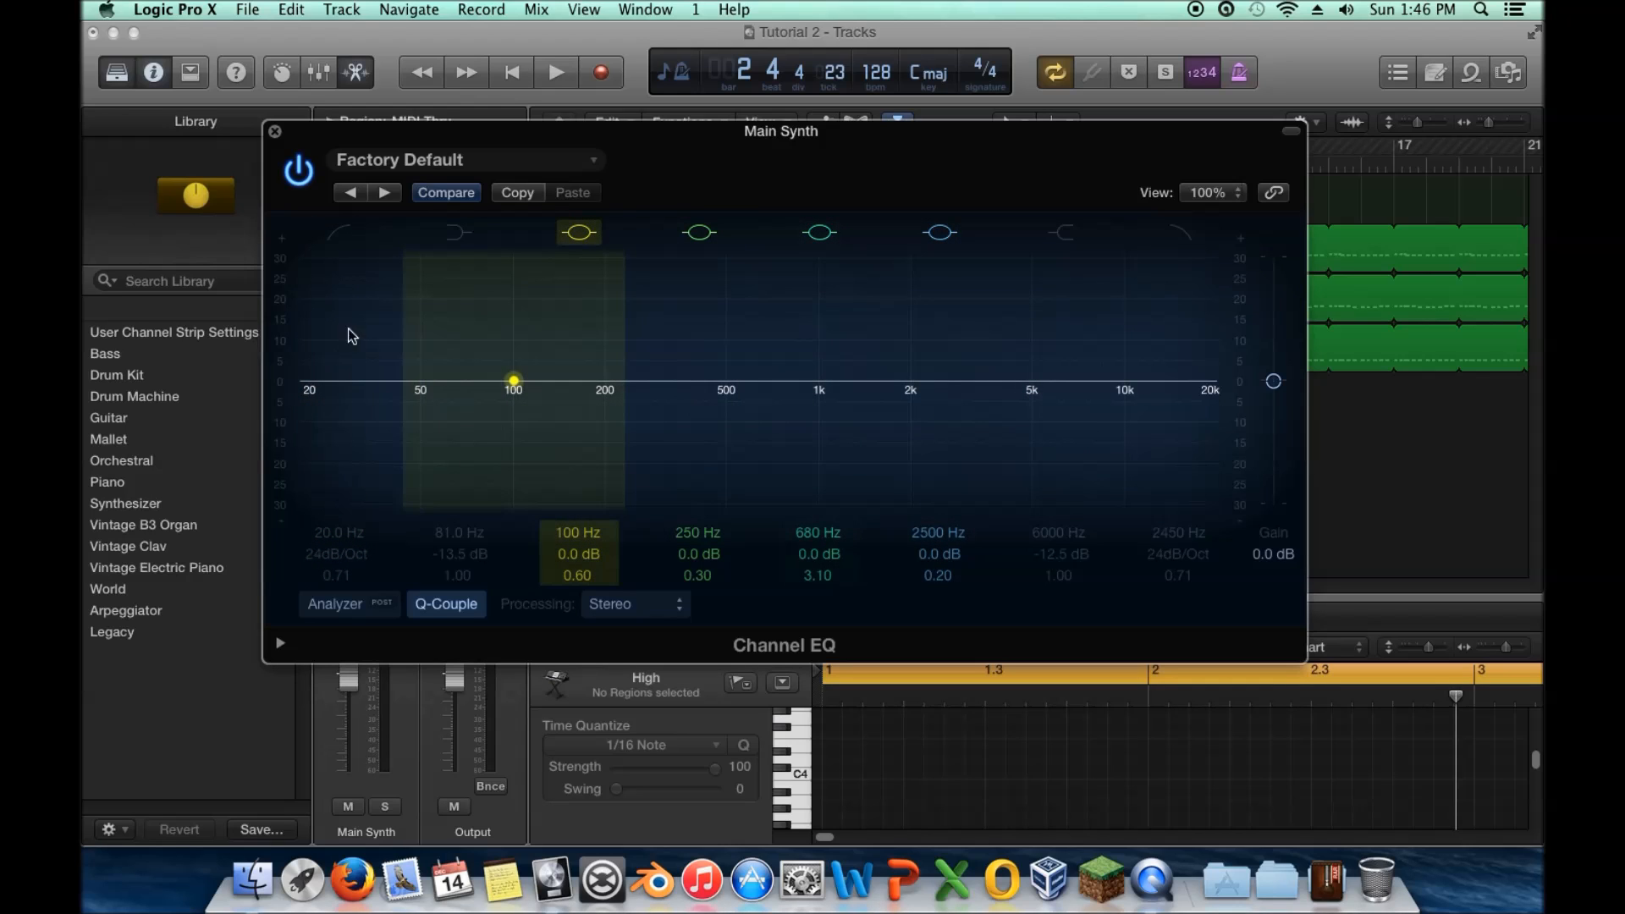
# Enable the low shelf with a -7.5 dB cut at 85 Hz and the high shelf at 6100 Hz with 0 dB gain
pyautogui.click(460, 237)
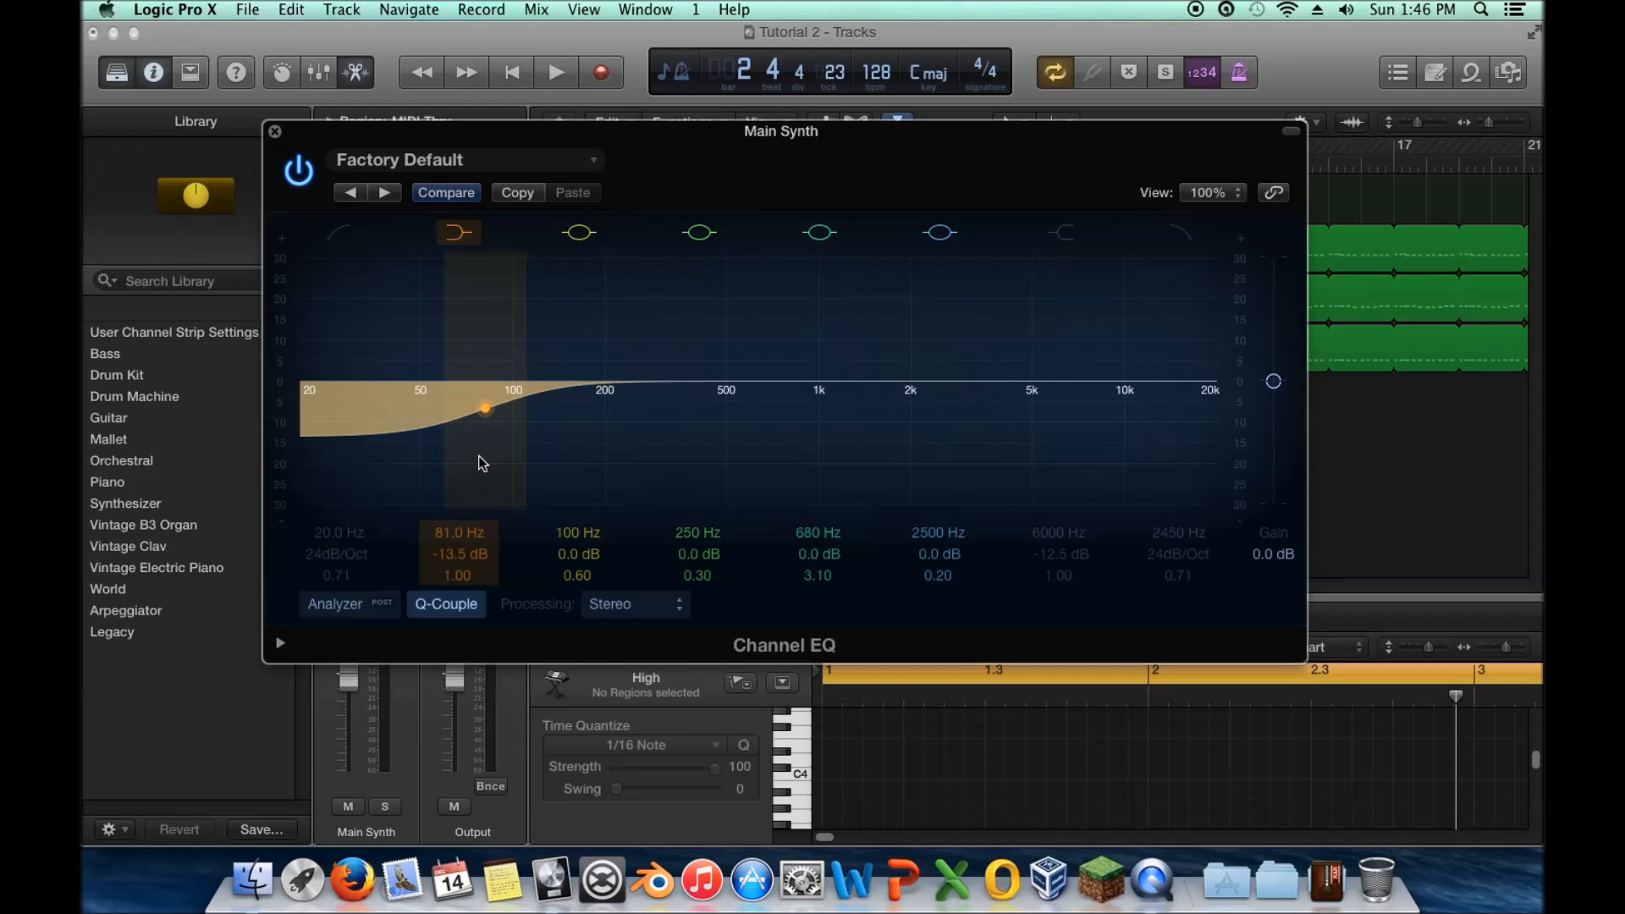
pyautogui.moveTo(483, 463); pyautogui.dragTo(531, 411)
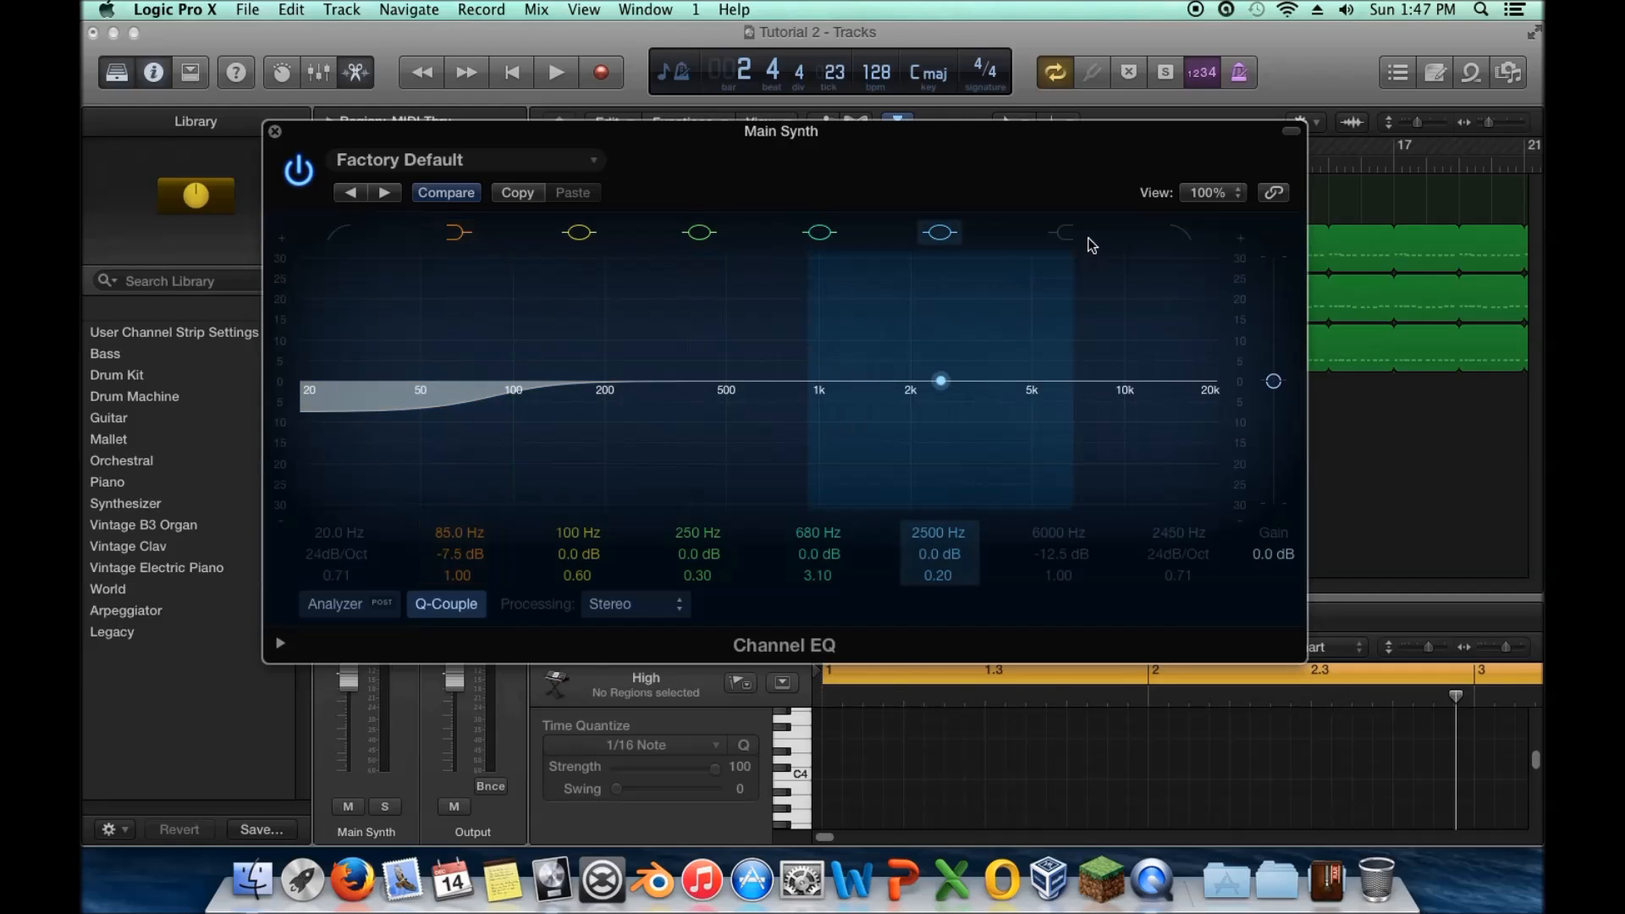
pyautogui.click(1068, 234)
pyautogui.moveTo(1074, 457); pyautogui.dragTo(1079, 391)
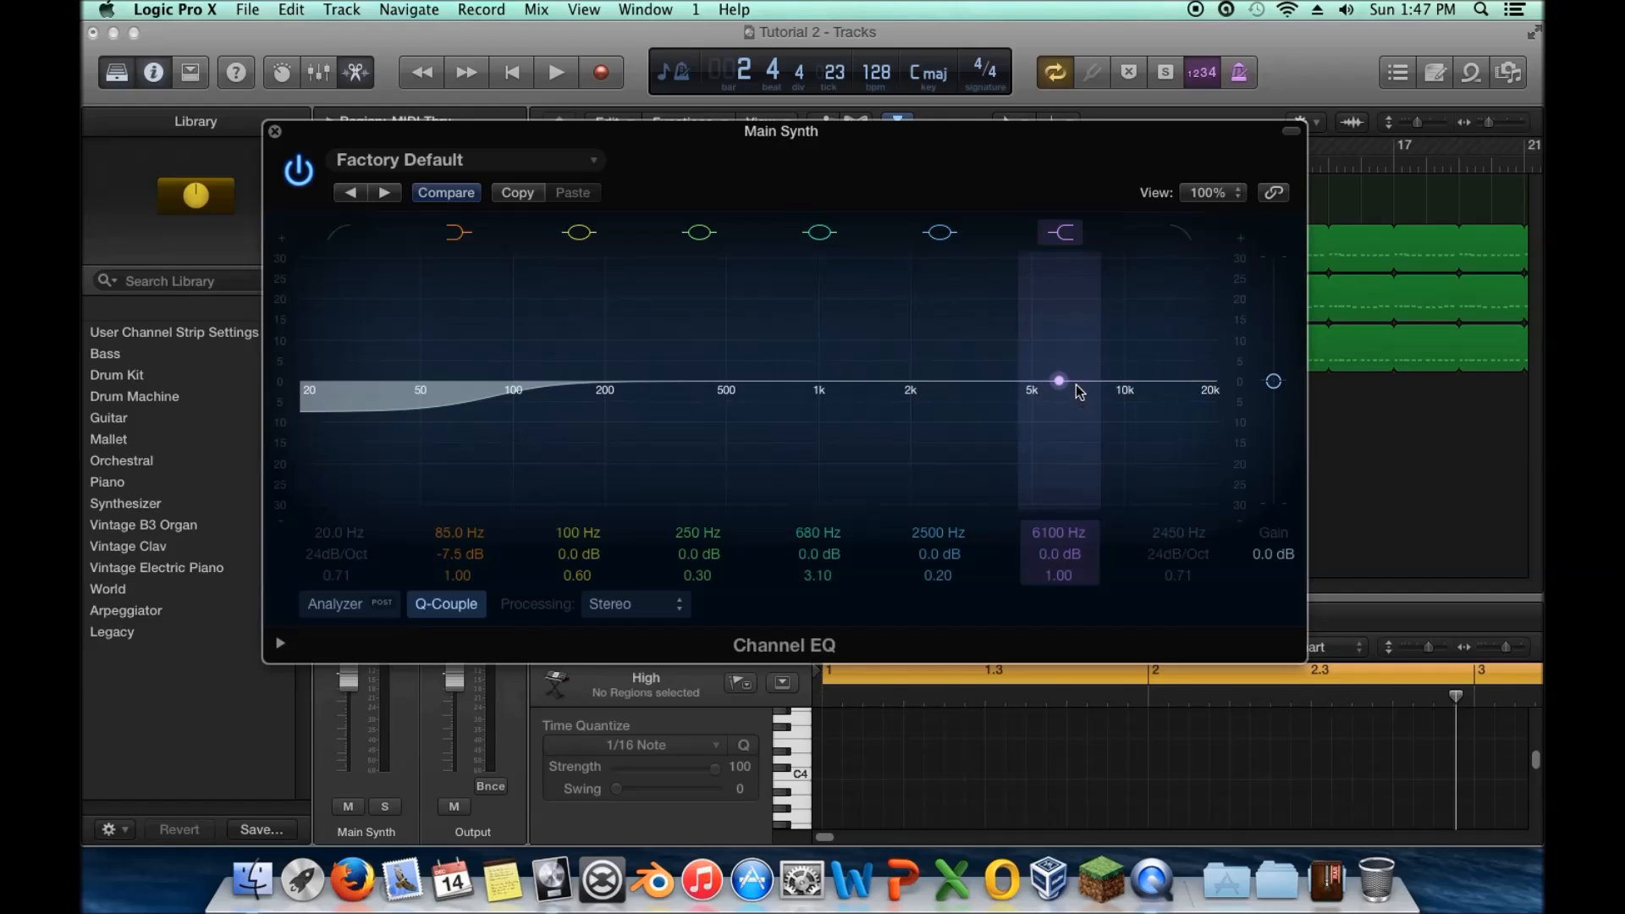
# Switch the high-cut filter on and back off to compare it with the high shelf
pyautogui.click(1198, 235)
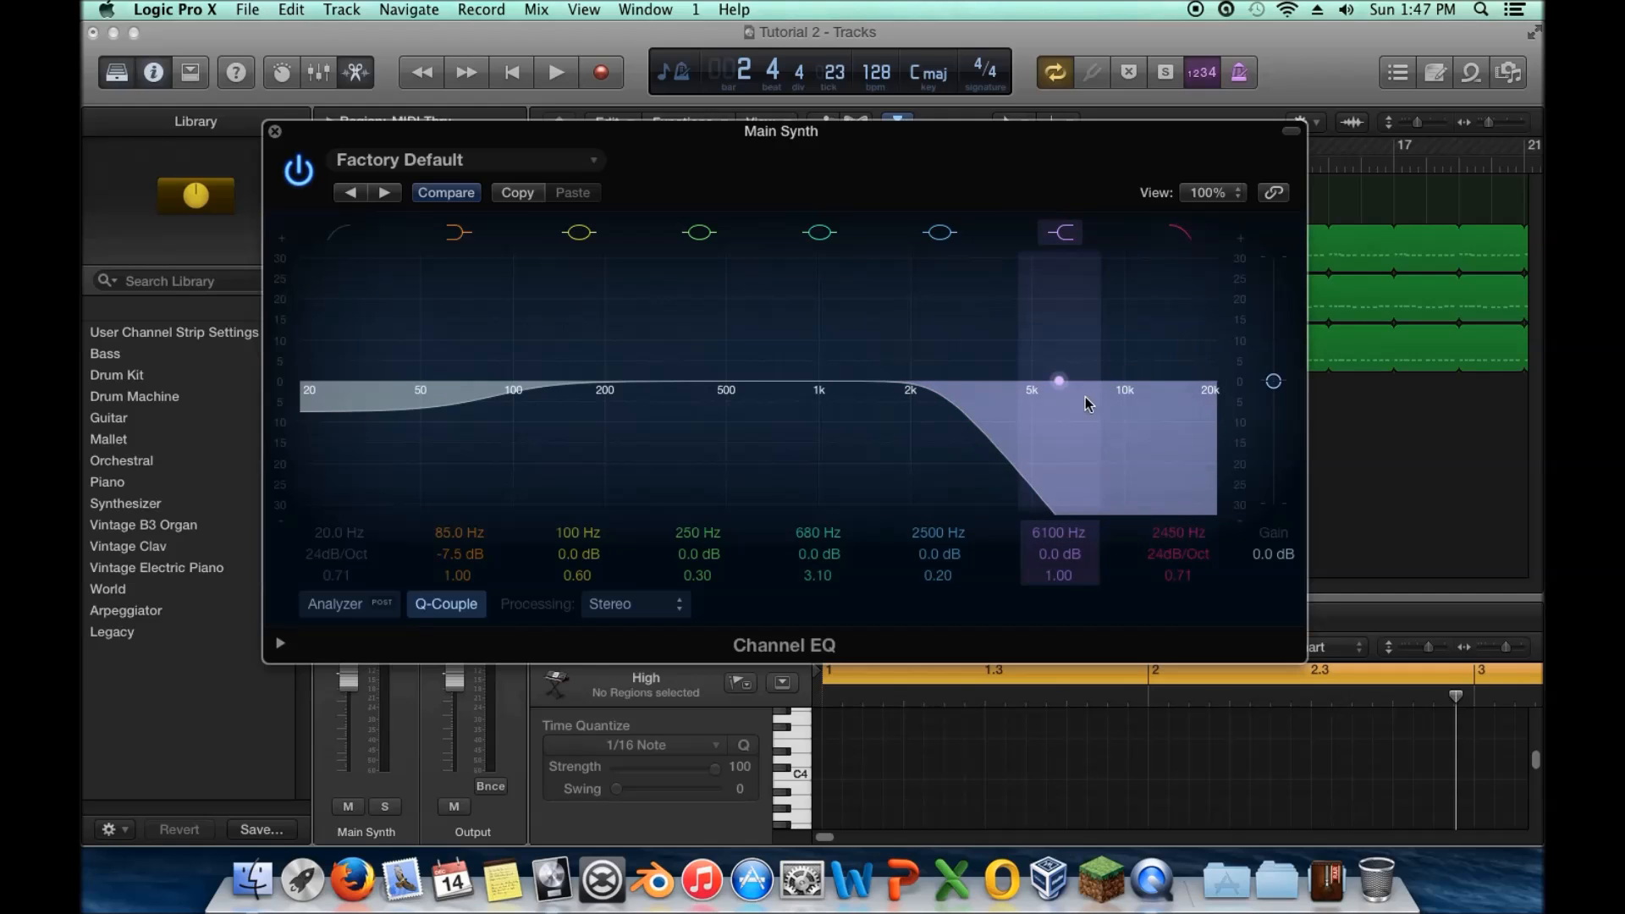
pyautogui.click(1183, 235)
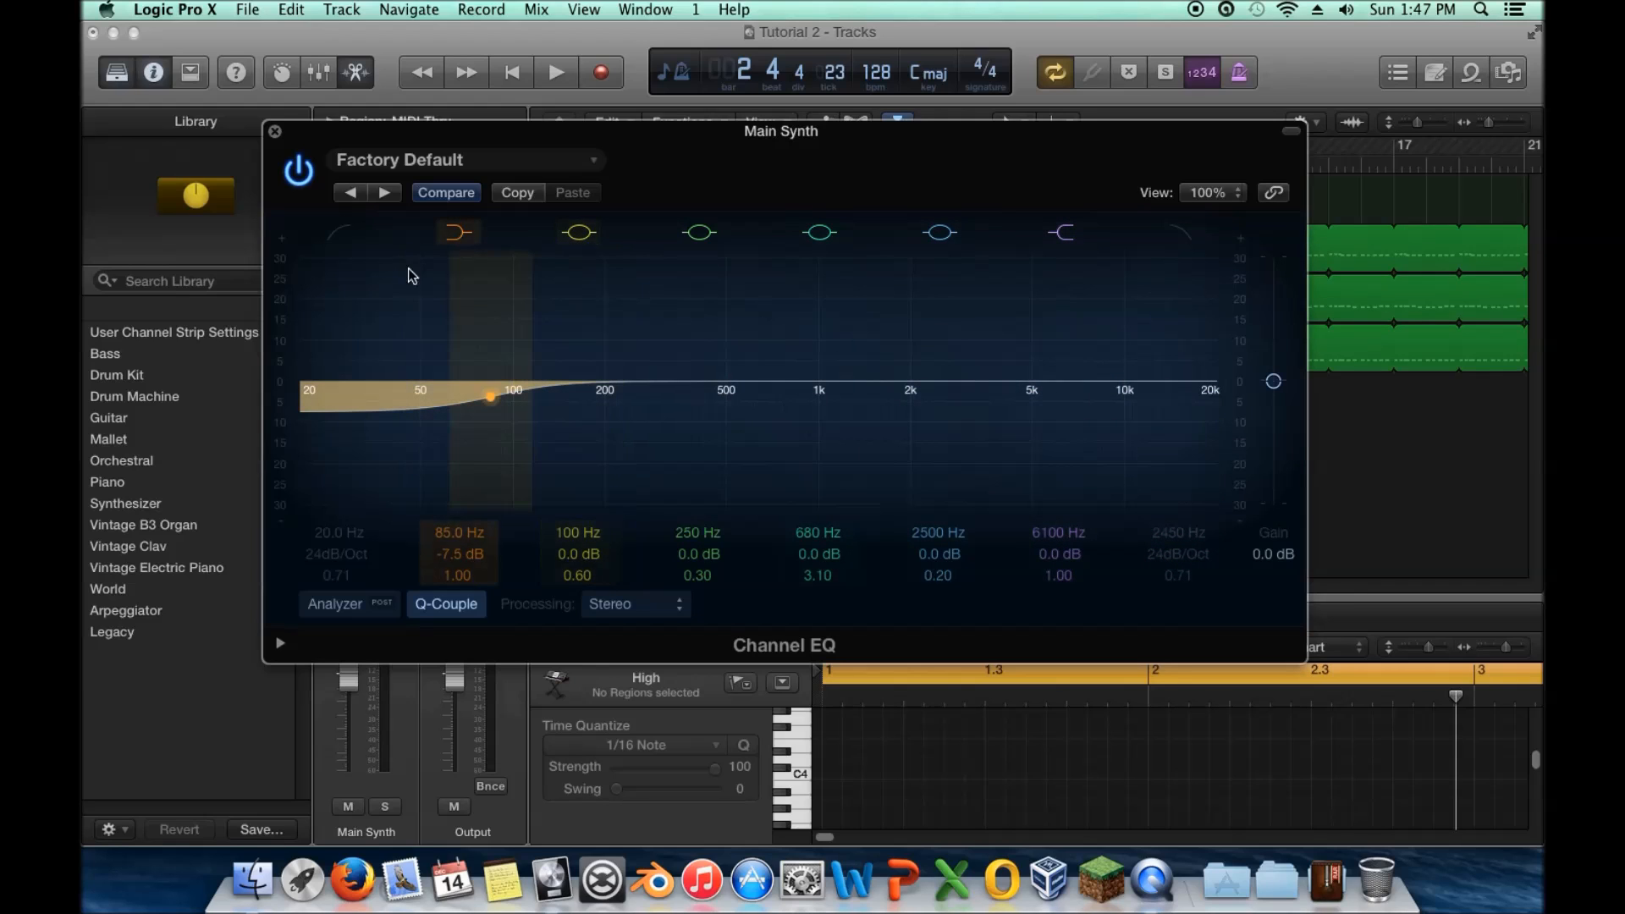
# Enable the low-cut filter at 53 Hz alongside the low shelf, and switch both bands off
pyautogui.click(338, 235)
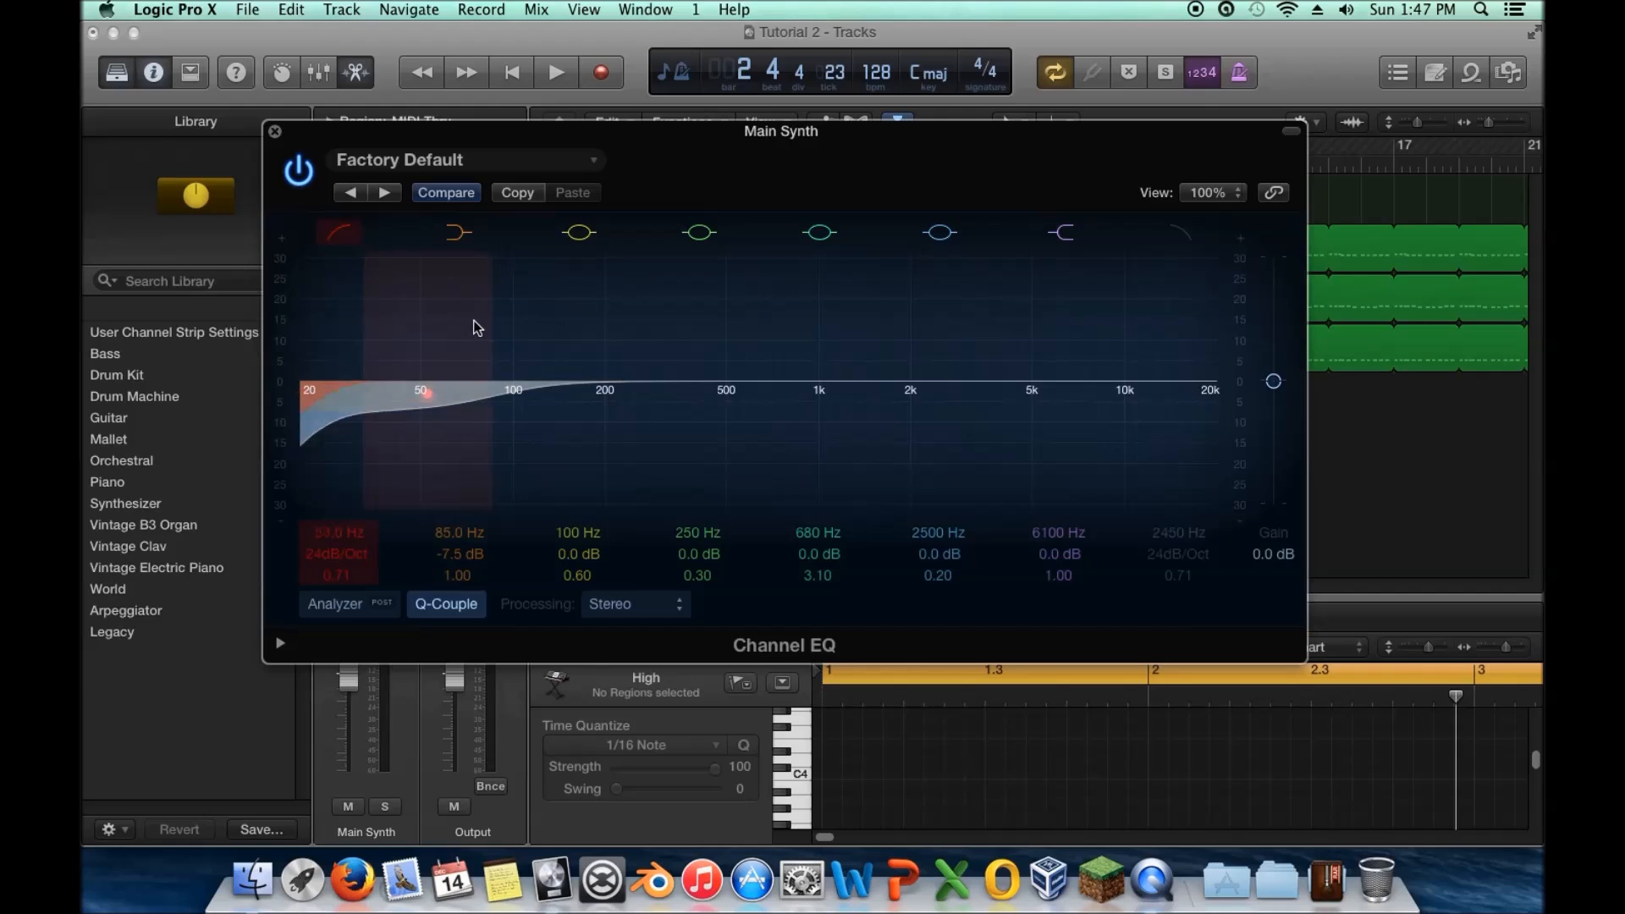
pyautogui.click(450, 235)
pyautogui.click(346, 235)
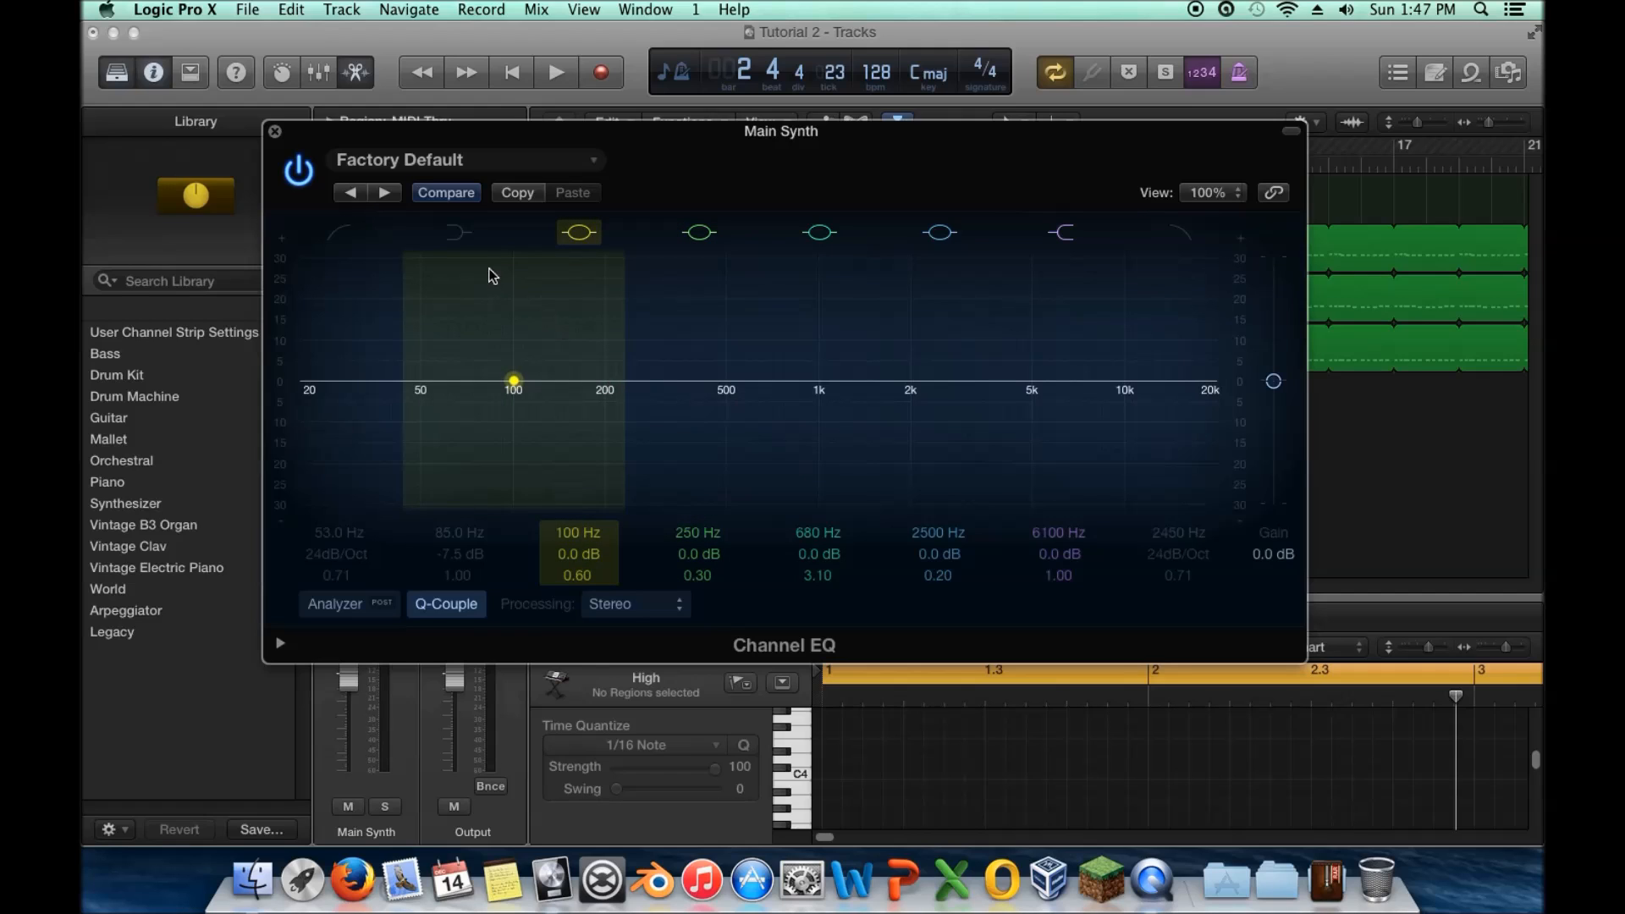
# Re-enable the low shelf at 86 Hz with 0 dB gain and set the high shelf to 5500 Hz with 0 dB gain
pyautogui.click(462, 238)
pyautogui.moveTo(526, 454); pyautogui.dragTo(529, 412)
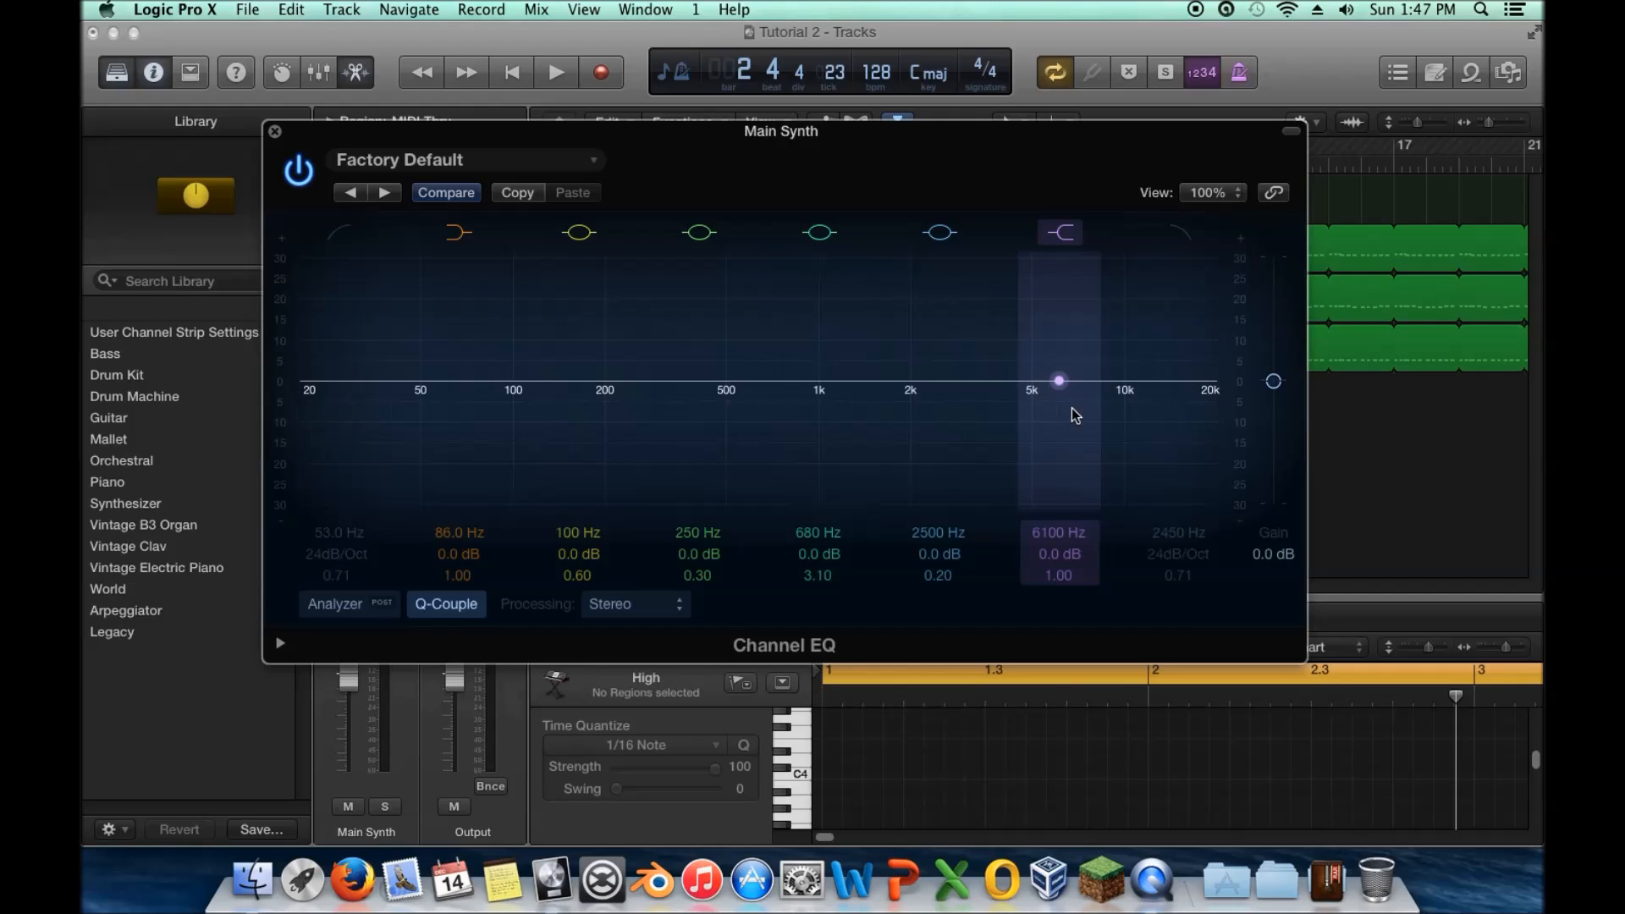
pyautogui.moveTo(1070, 408)
pyautogui.mouseDown()
pyautogui.moveTo(1056, 298)
pyautogui.moveTo(1057, 406)
pyautogui.mouseUp()
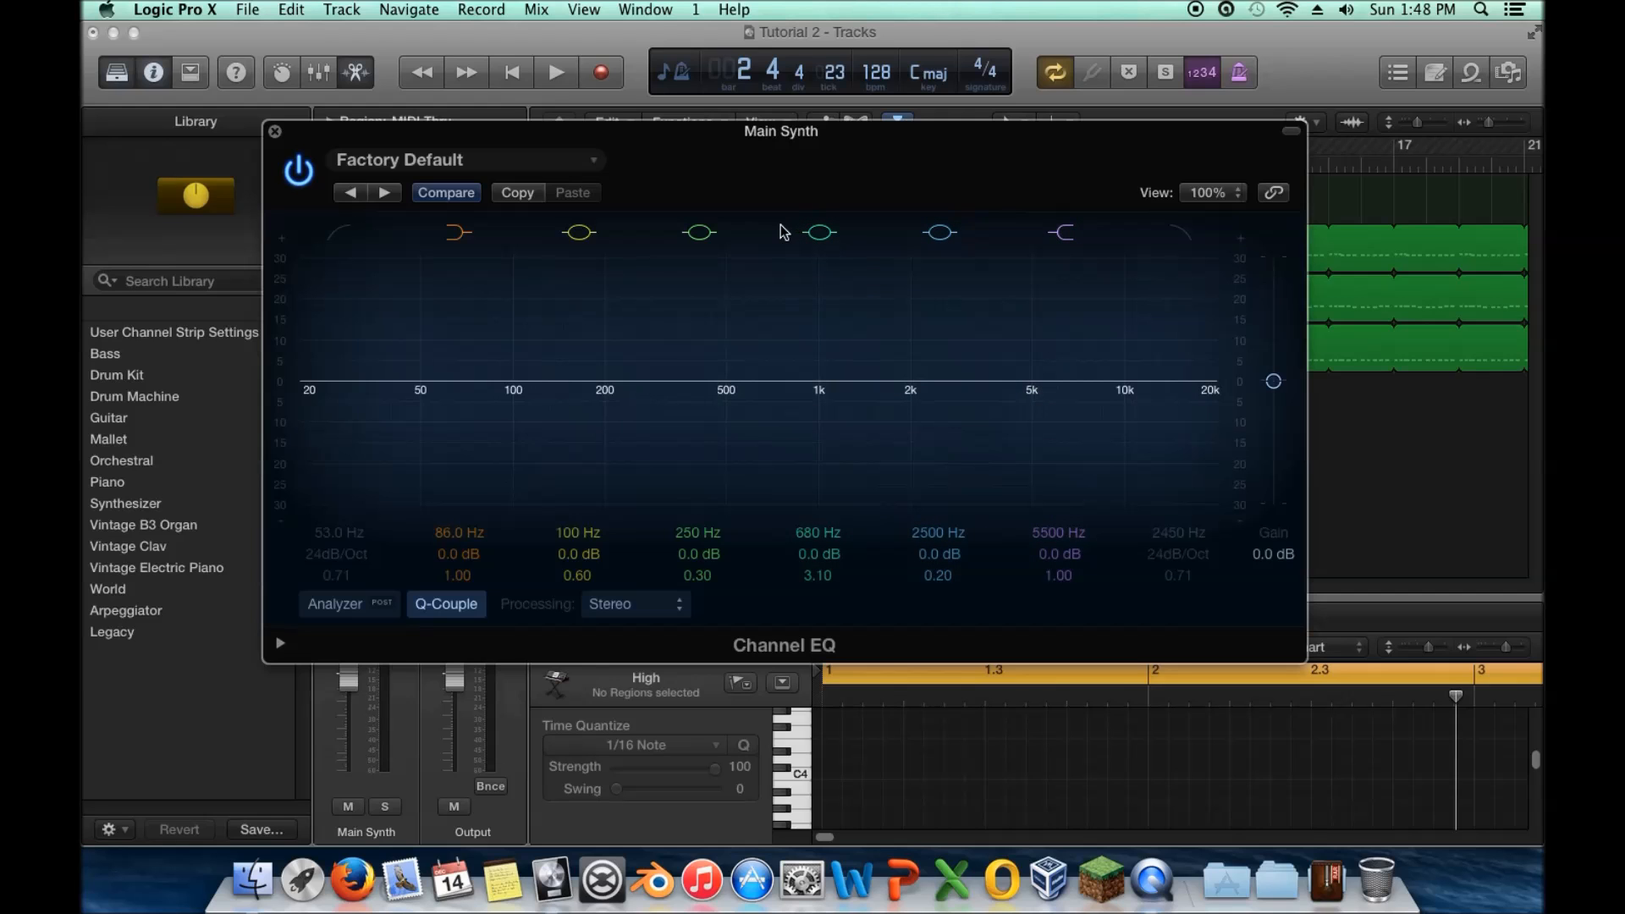
pyautogui.moveTo(489, 145); pyautogui.dragTo(608, 204)
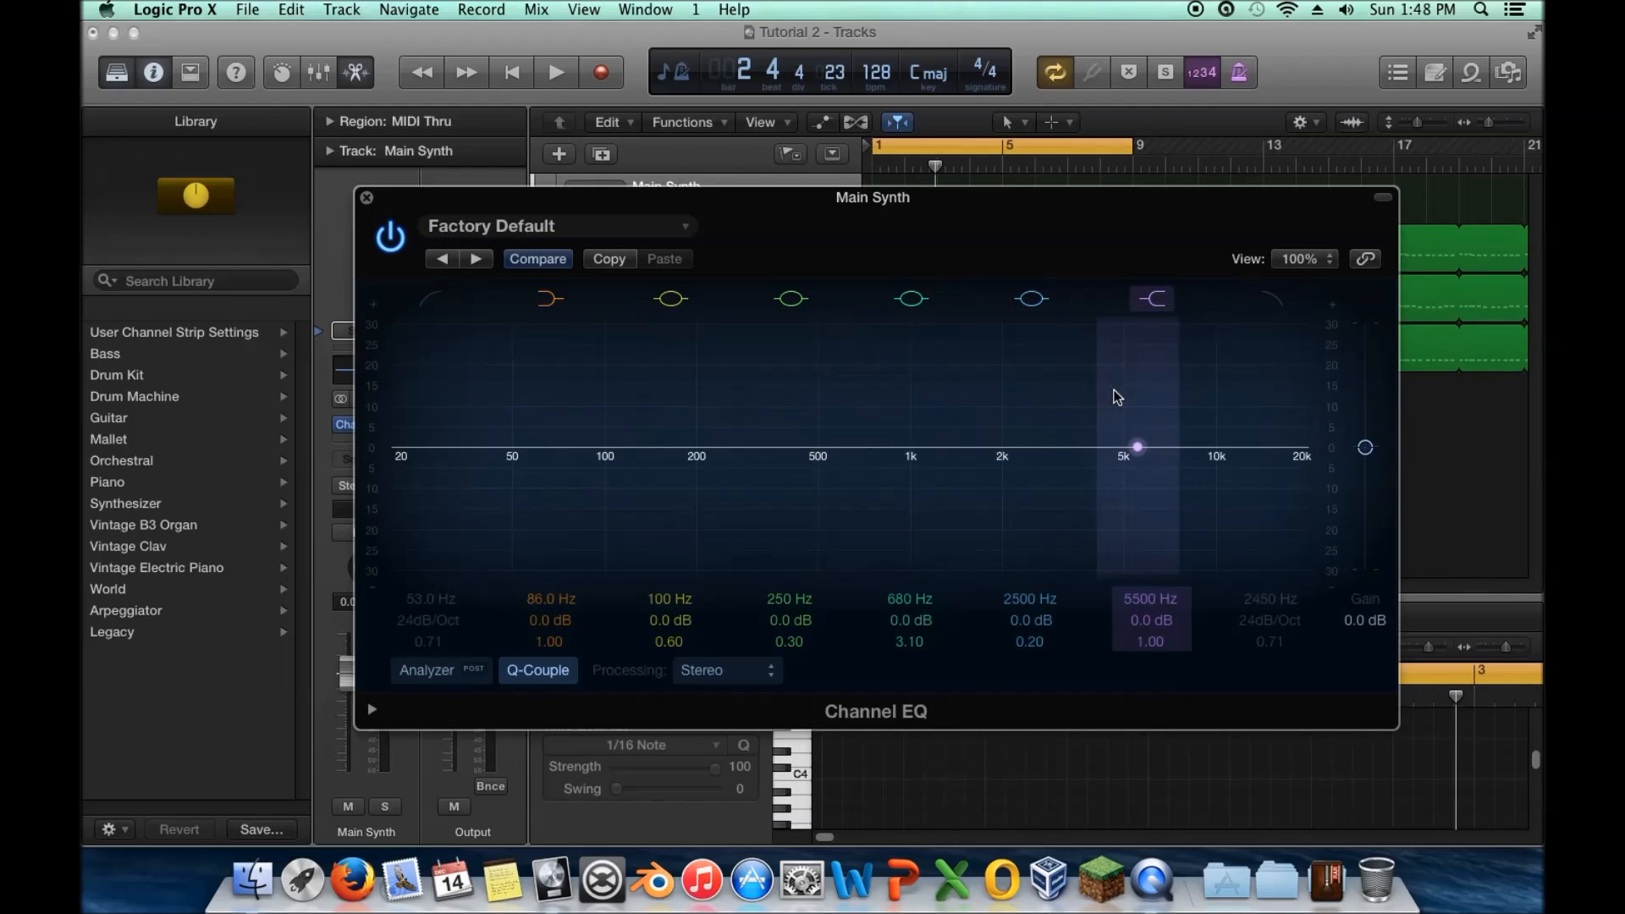
# Move the EQ window clear of the tracks, start playback and lower the Main Synth volume fader to -4.6 dB
pyautogui.moveTo(718, 218); pyautogui.dragTo(857, 323)
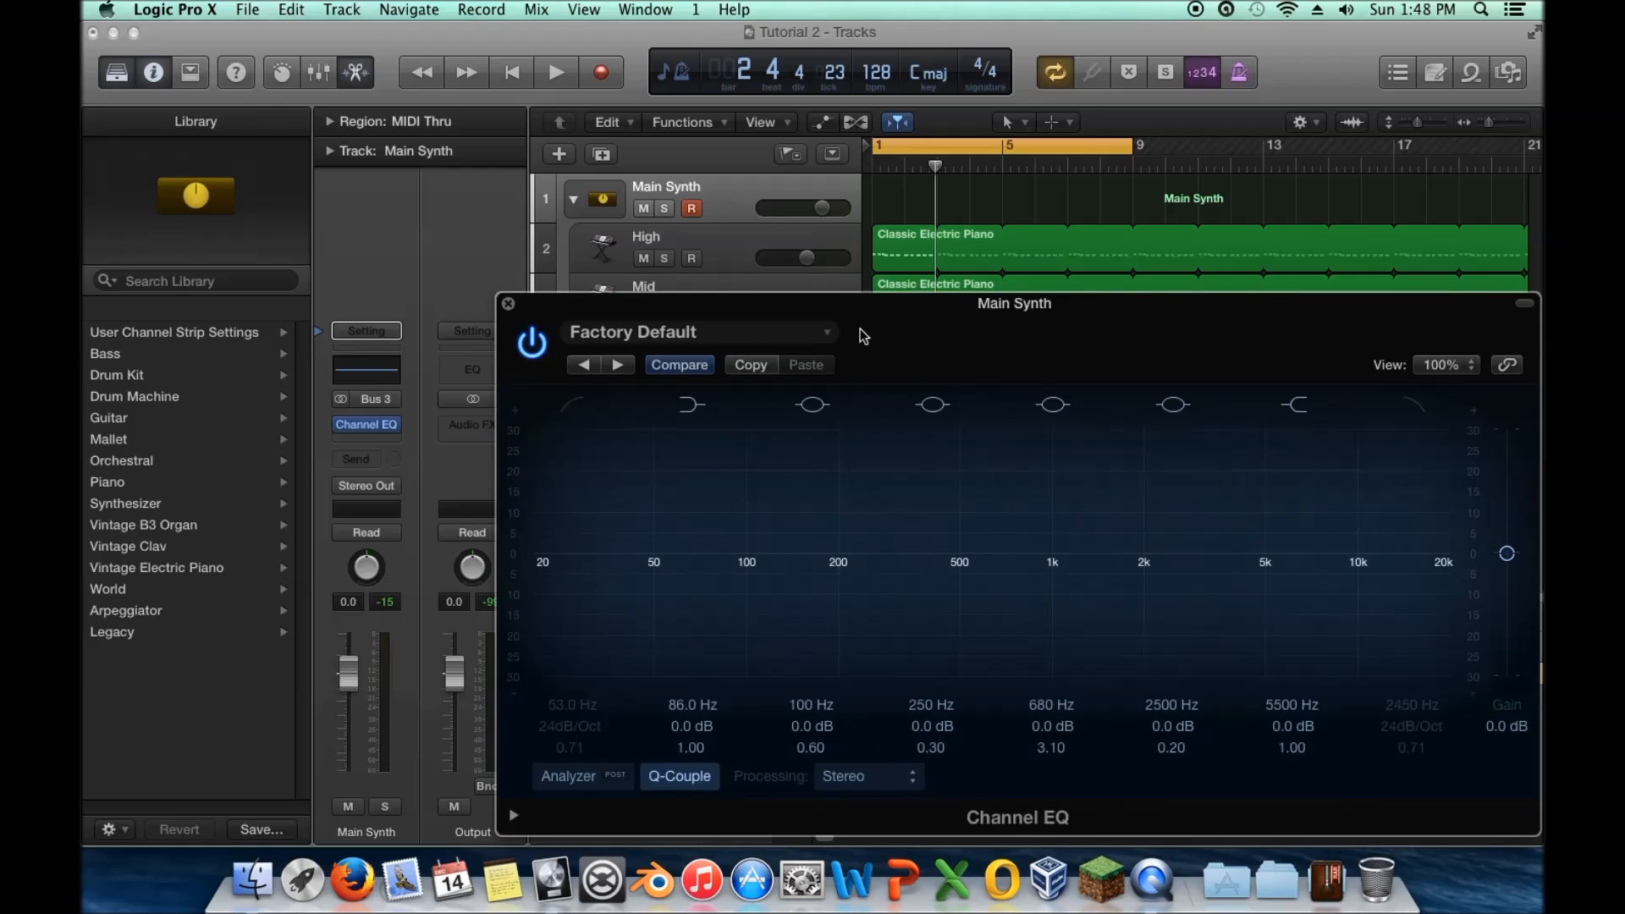
pyautogui.press('space')
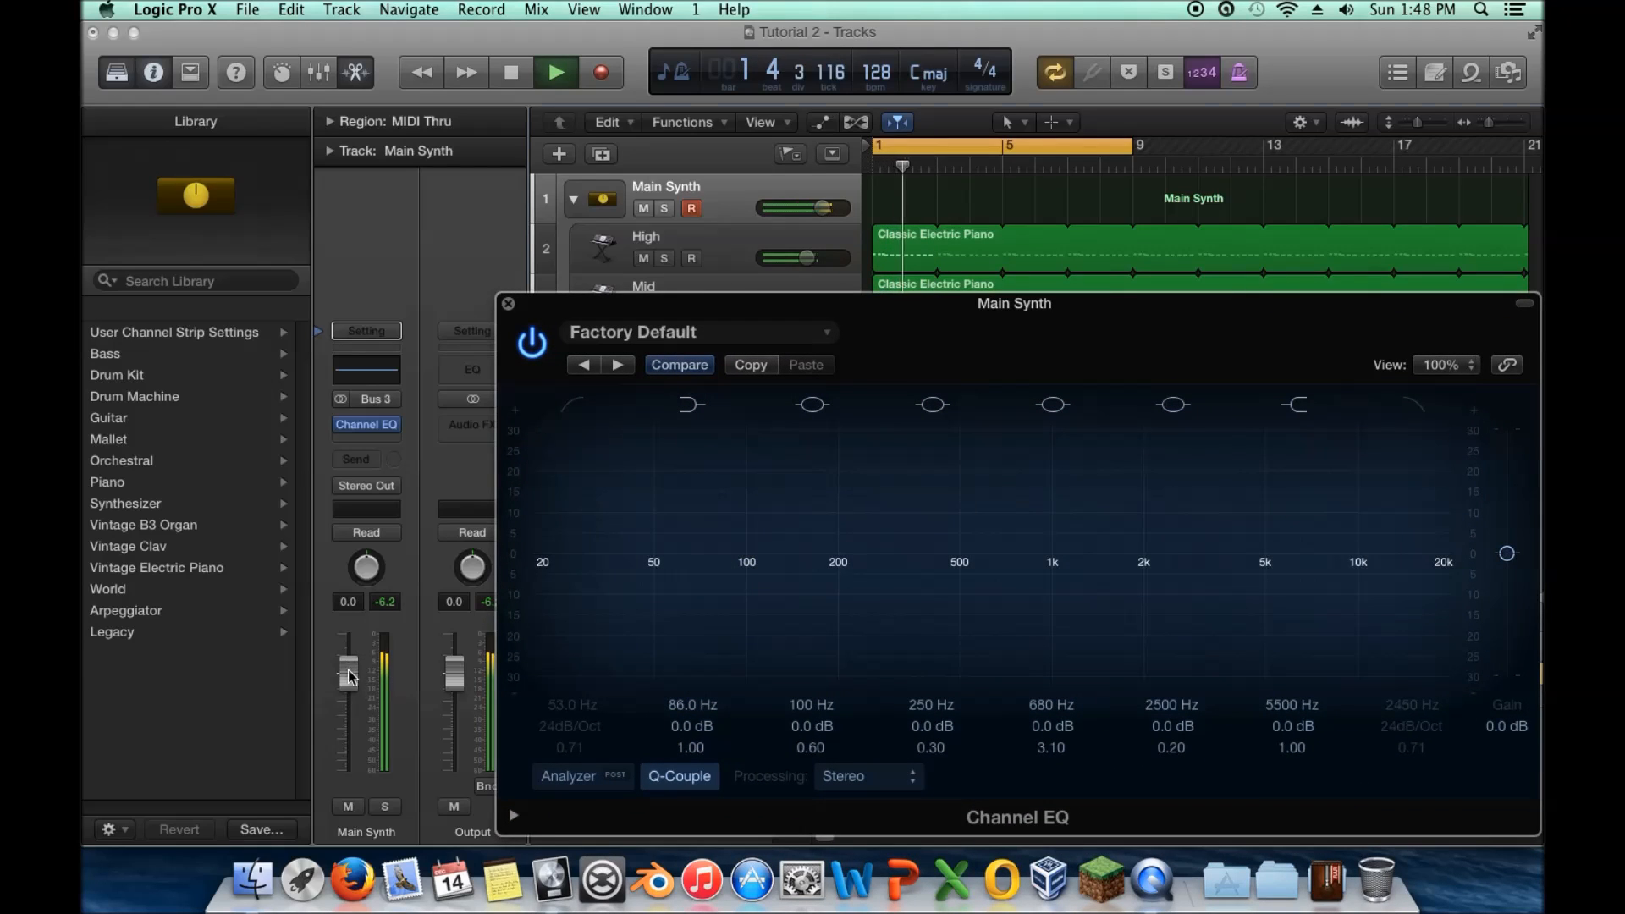
pyautogui.moveTo(352, 677); pyautogui.dragTo(349, 699)
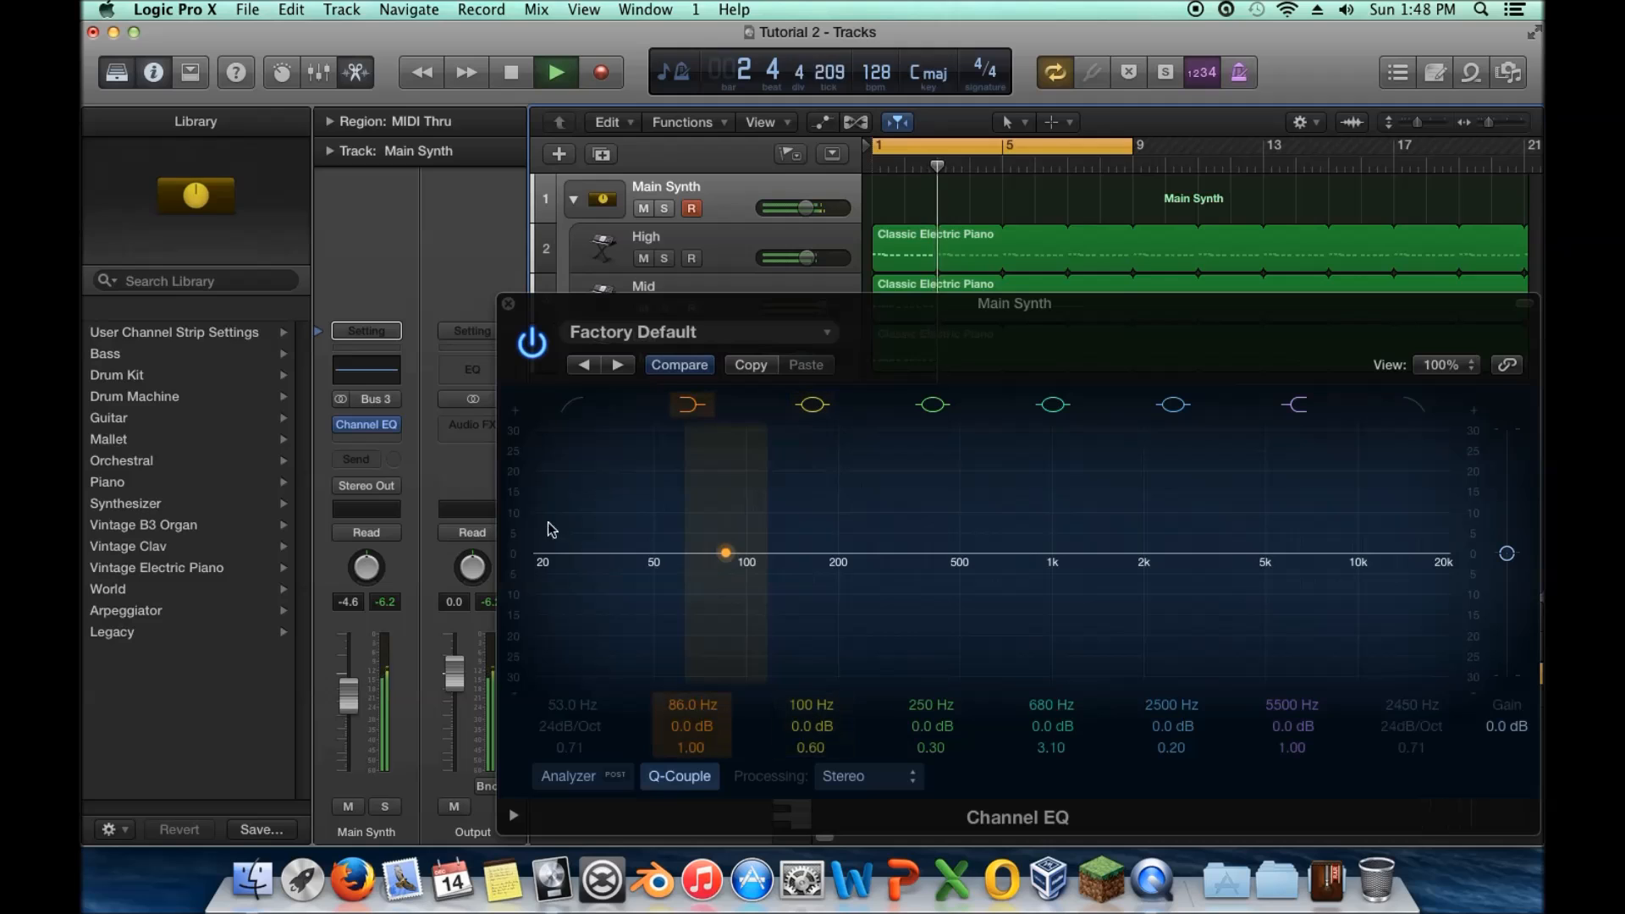
# Enable the low-cut filter, sweep it up to the highest frequencies and back to 20 Hz during playback, and switch it off
pyautogui.click(570, 407)
pyautogui.click(567, 408)
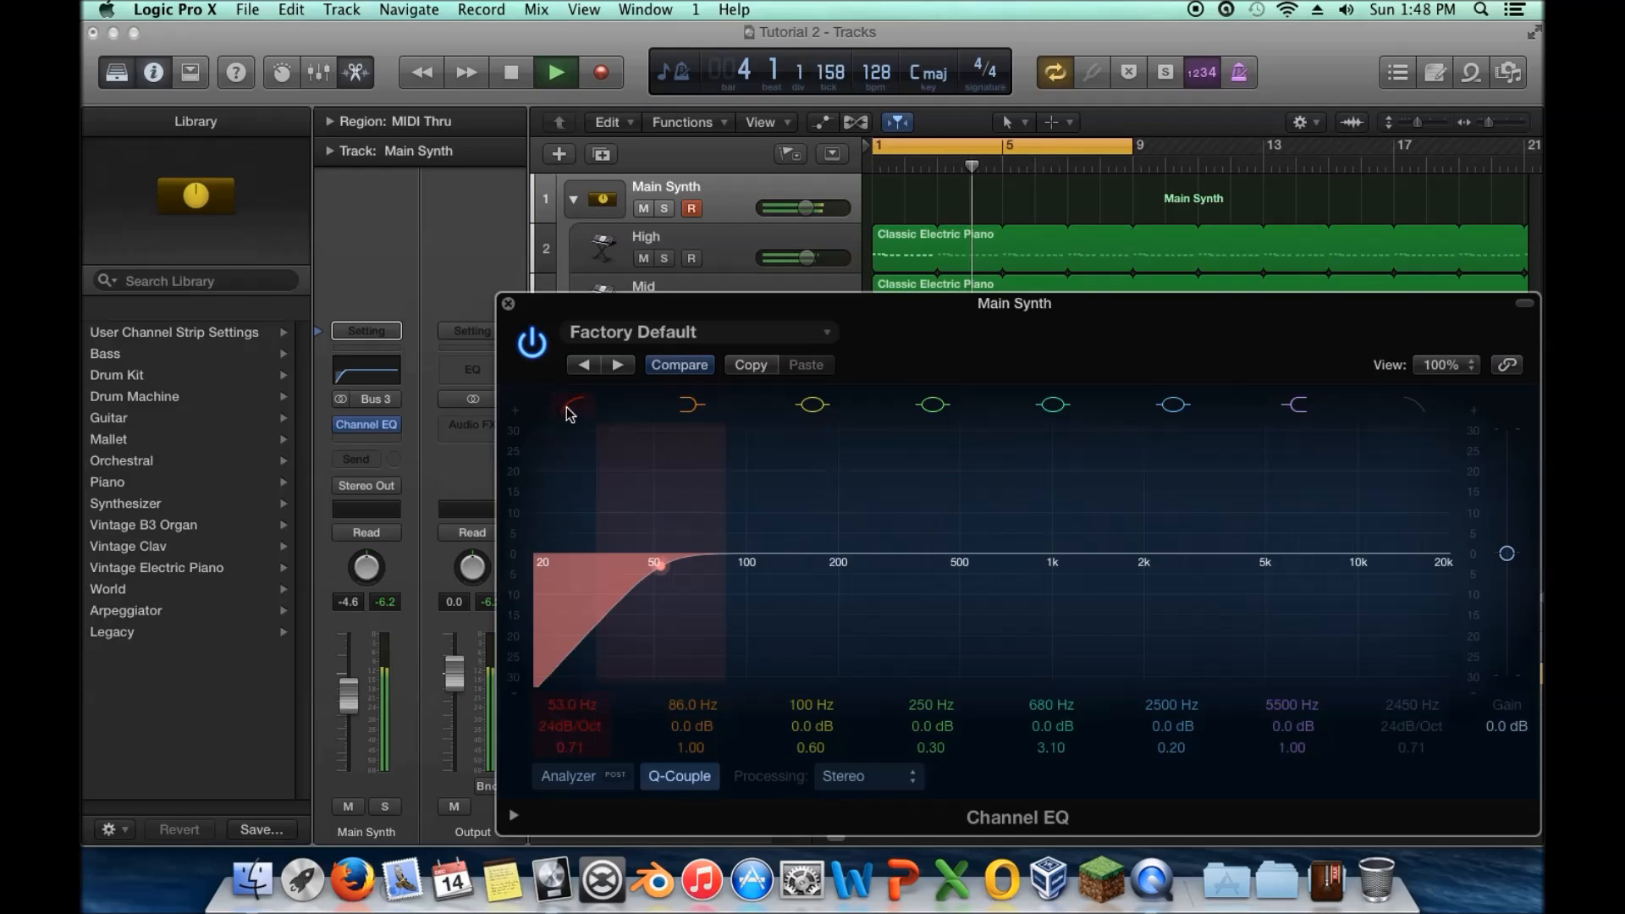
pyautogui.moveTo(638, 595); pyautogui.dragTo(1488, 626)
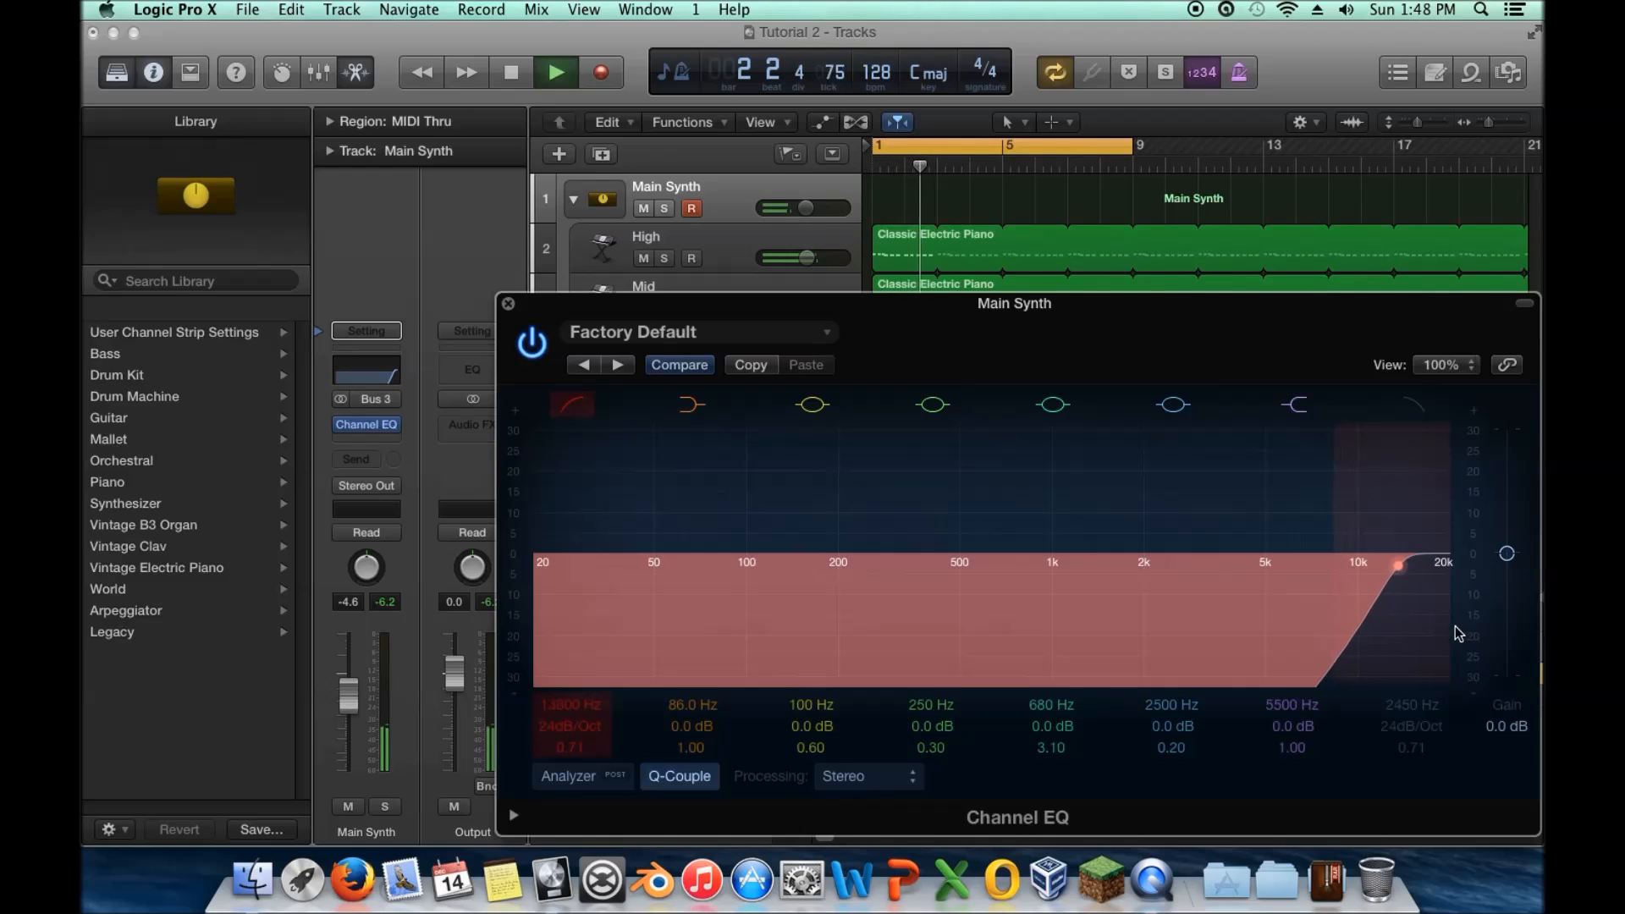
pyautogui.moveTo(1439, 636); pyautogui.dragTo(533, 623)
pyautogui.click(570, 405)
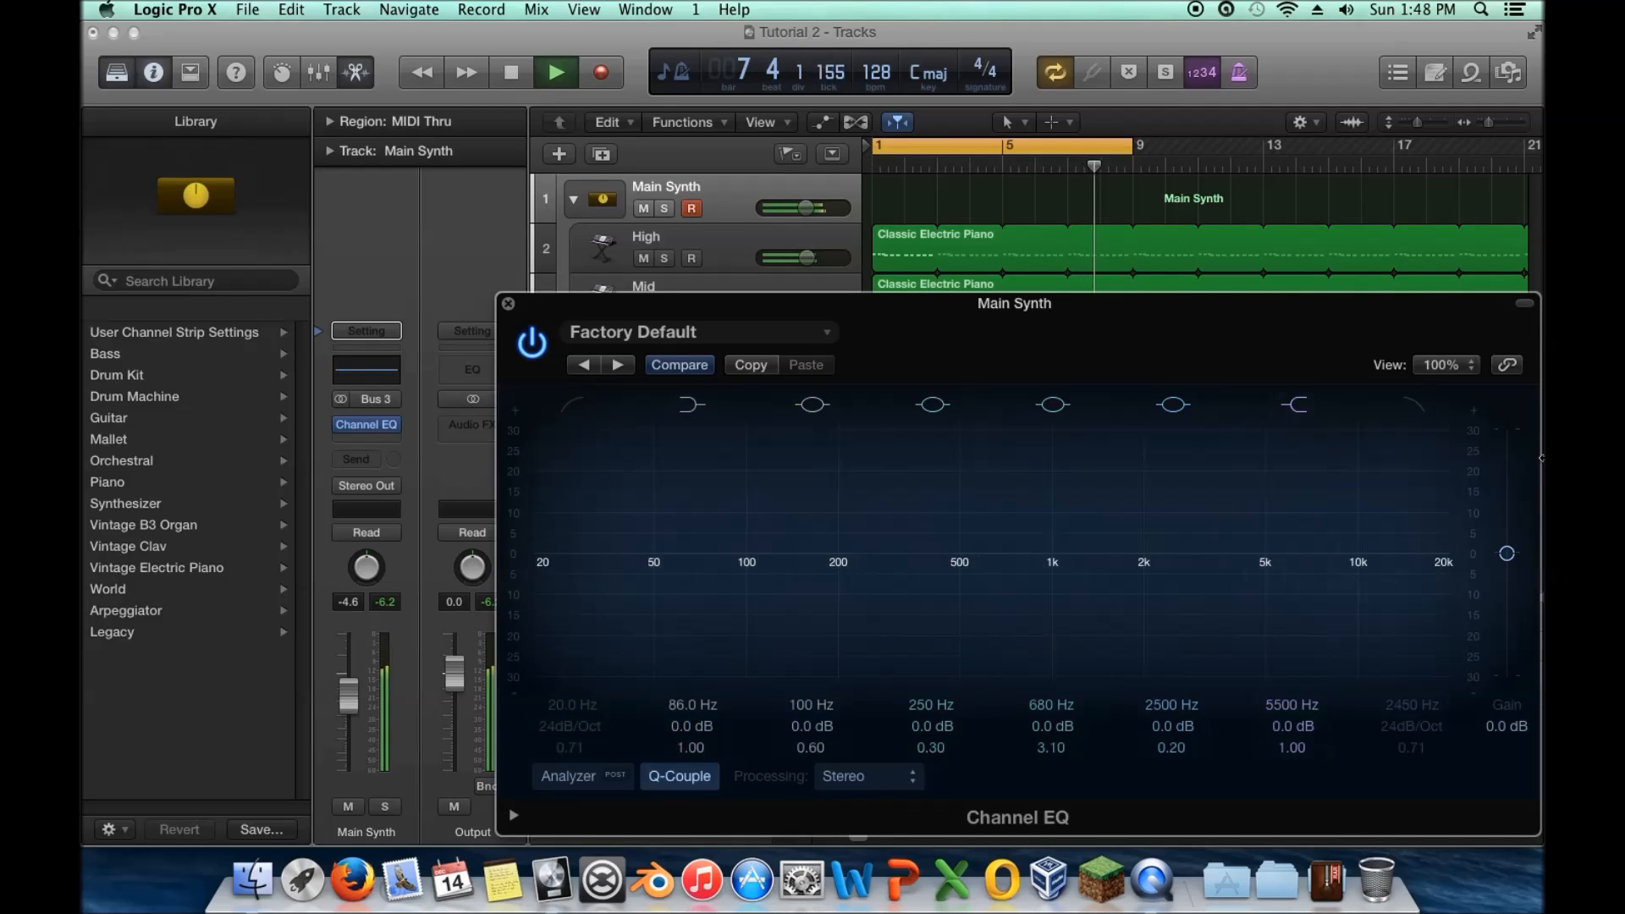
# Enable the high-cut filter, sweep its frequency to 20000 Hz, and switch the filter off
pyautogui.click(1409, 401)
pyautogui.moveTo(1184, 616)
pyautogui.mouseDown()
pyautogui.moveTo(1494, 613)
pyautogui.moveTo(677, 631)
pyautogui.moveTo(1135, 624)
pyautogui.moveTo(1472, 482)
pyautogui.mouseUp()
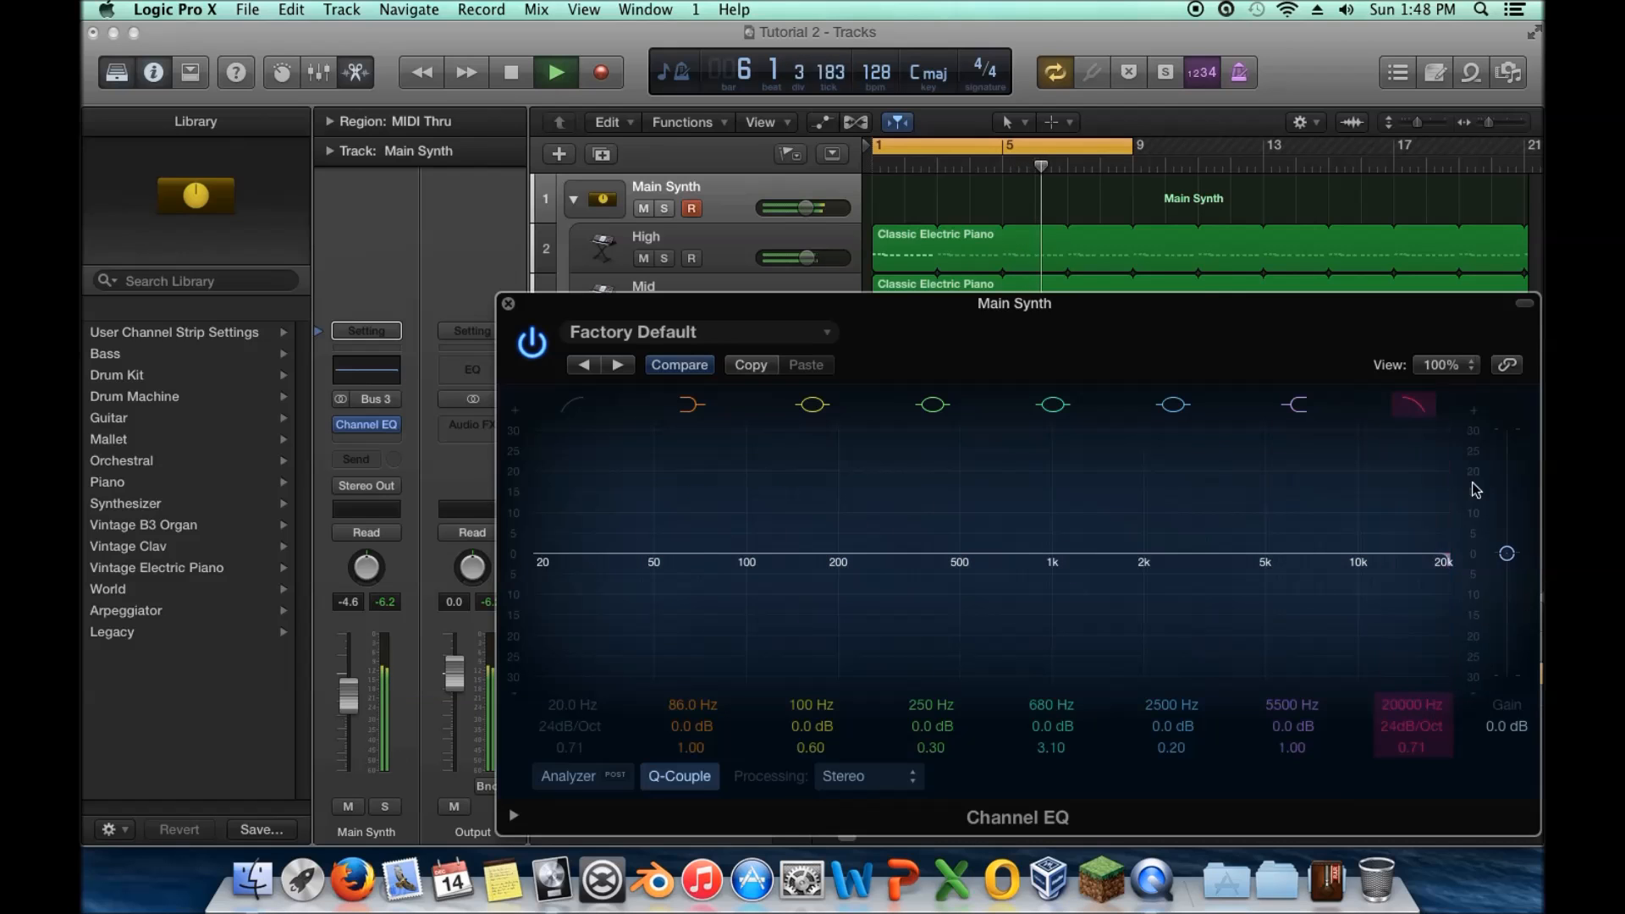
pyautogui.click(1413, 404)
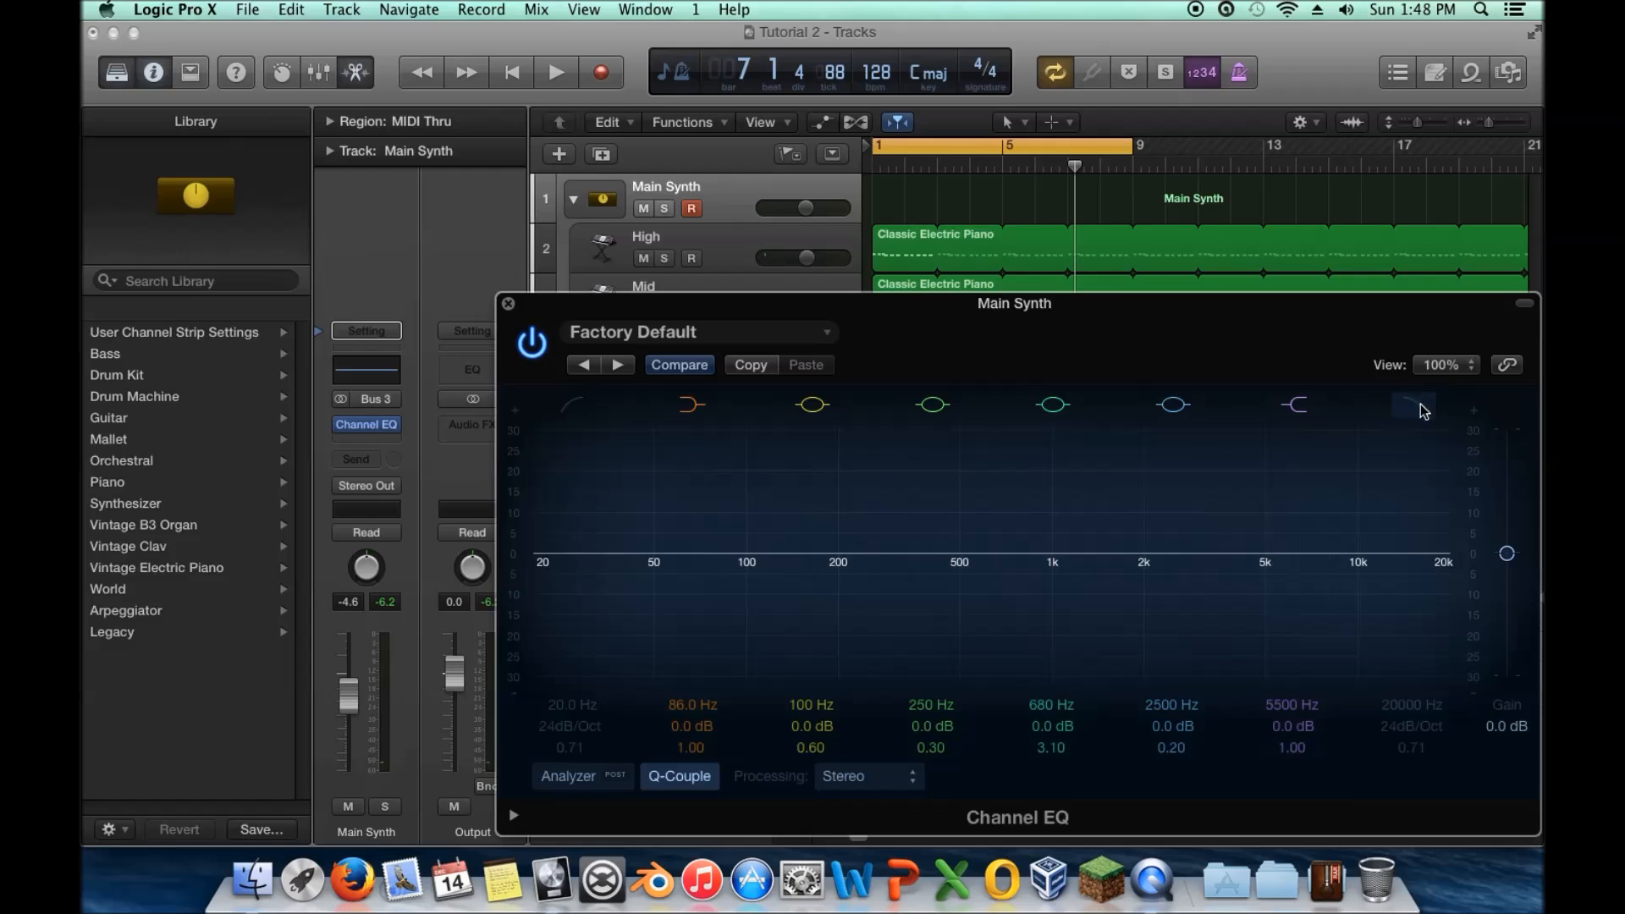
# Switch the low-cut filter on at 20 Hz and back off
pyautogui.click(573, 407)
pyautogui.moveTo(565, 550)
pyautogui.mouseDown()
pyautogui.moveTo(805, 536)
pyautogui.moveTo(536, 555)
pyautogui.mouseUp()
pyautogui.click(586, 404)
pyautogui.click(586, 404)
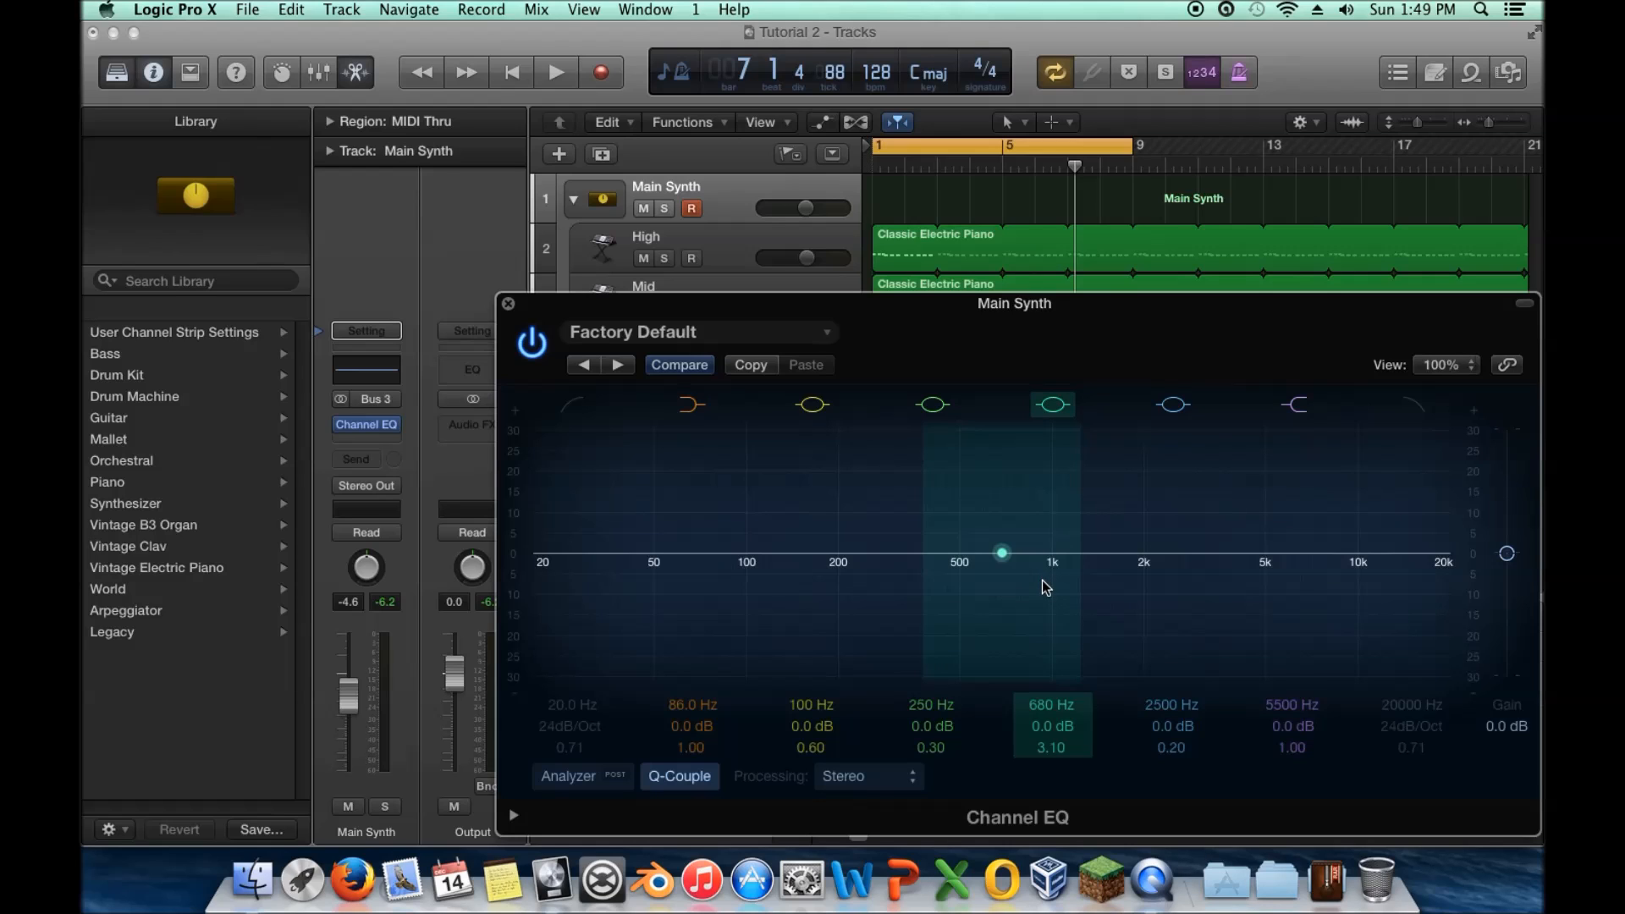
# Boost the 680 Hz bell band and shift it to 1120 Hz at +15 dB with a Q of 0.93 while listening
pyautogui.moveTo(1042, 577); pyautogui.dragTo(1047, 512)
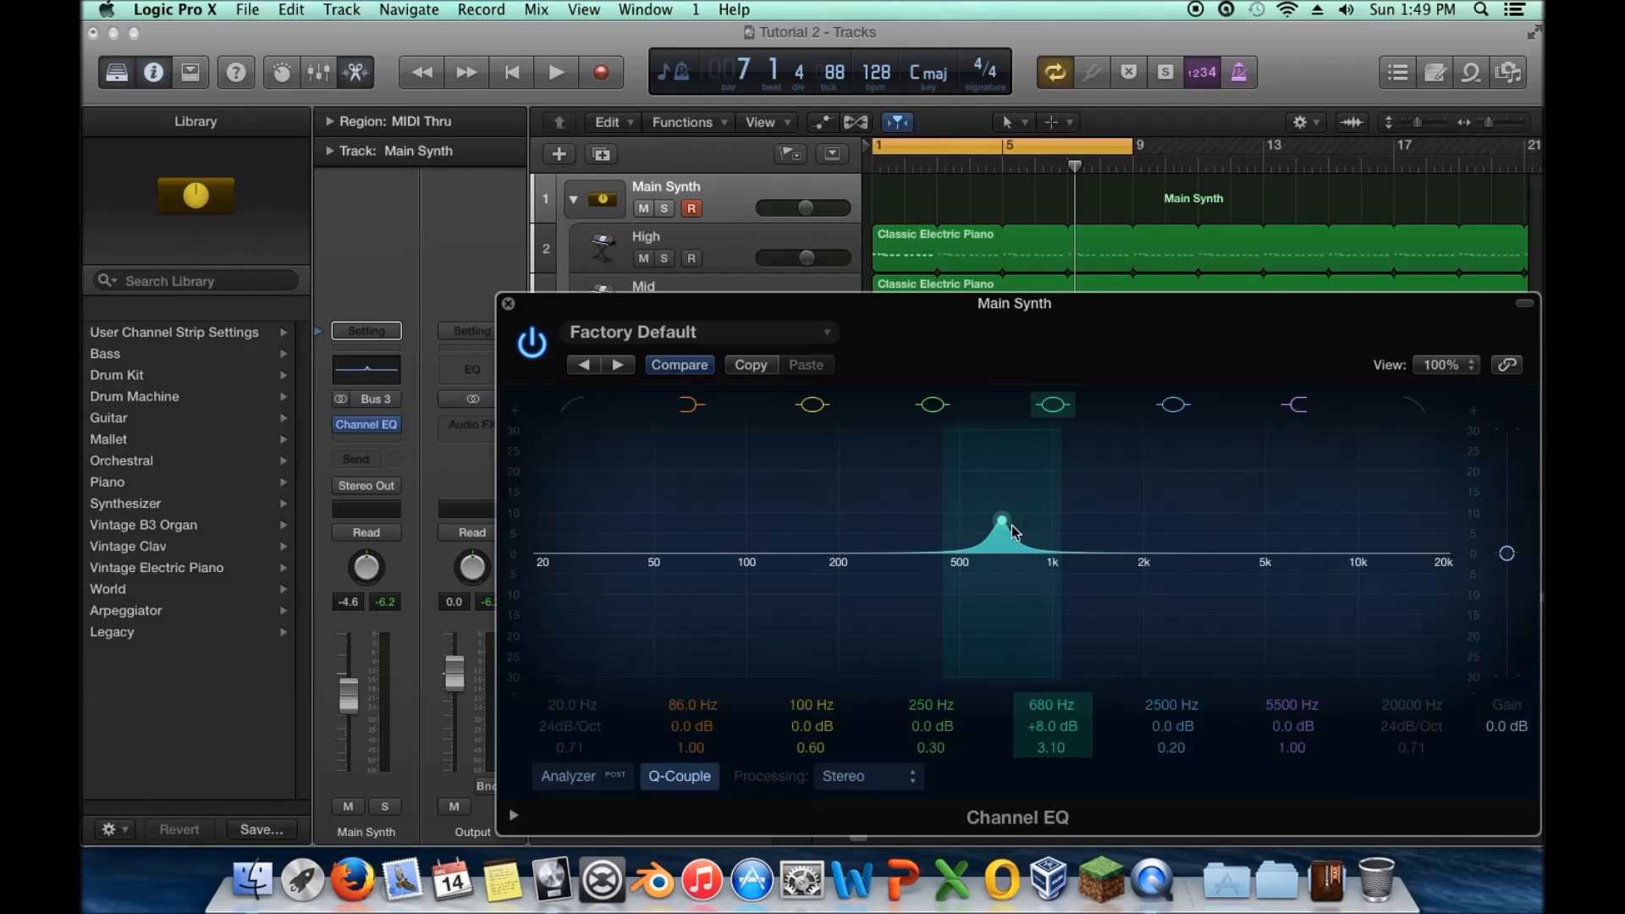
pyautogui.moveTo(1027, 526); pyautogui.dragTo(1098, 526)
pyautogui.press('space')
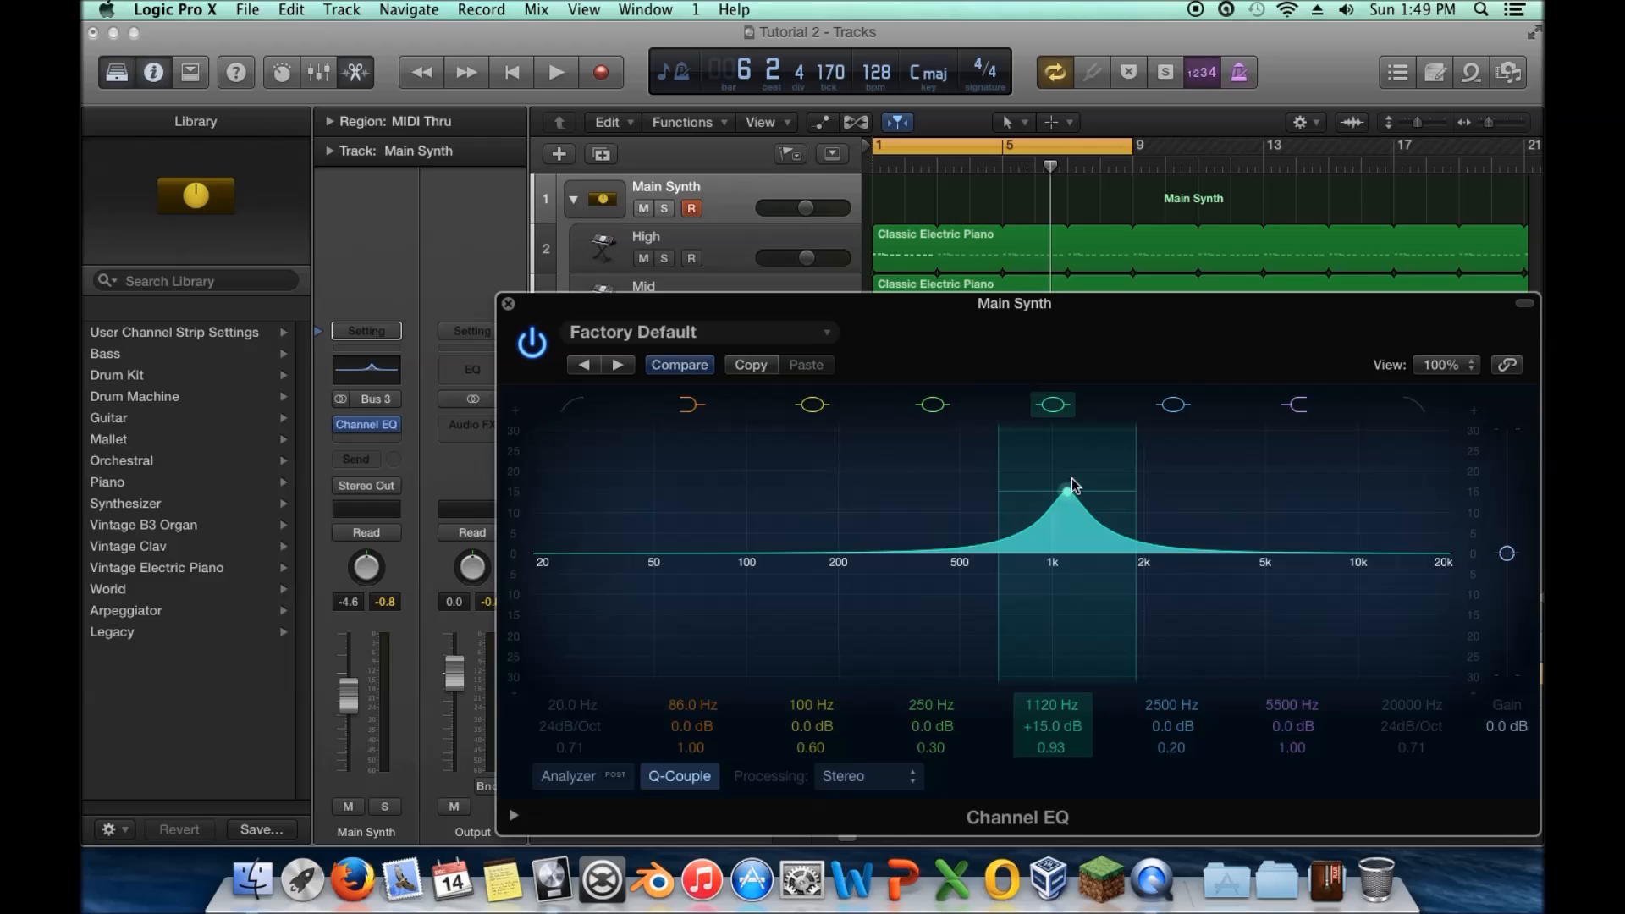
# Turn the boosted bell band into a -24 dB cut at 15200 Hz
pyautogui.moveTo(1102, 531); pyautogui.dragTo(1104, 738)
pyautogui.moveTo(1079, 607); pyautogui.dragTo(1491, 611)
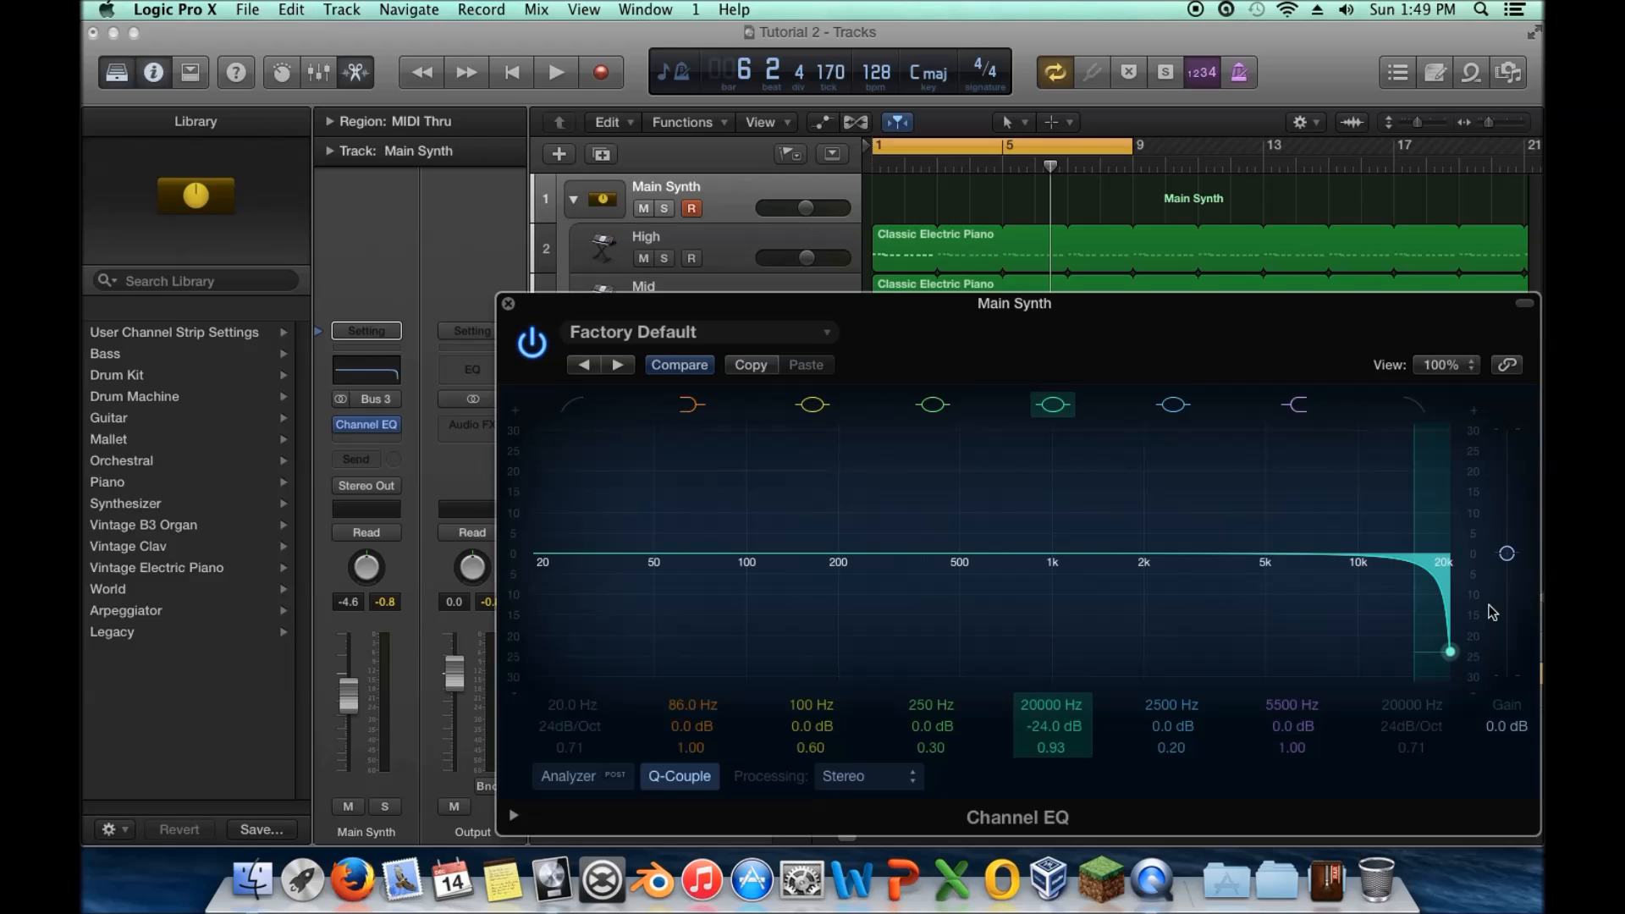
pyautogui.moveTo(1486, 611); pyautogui.dragTo(1455, 616)
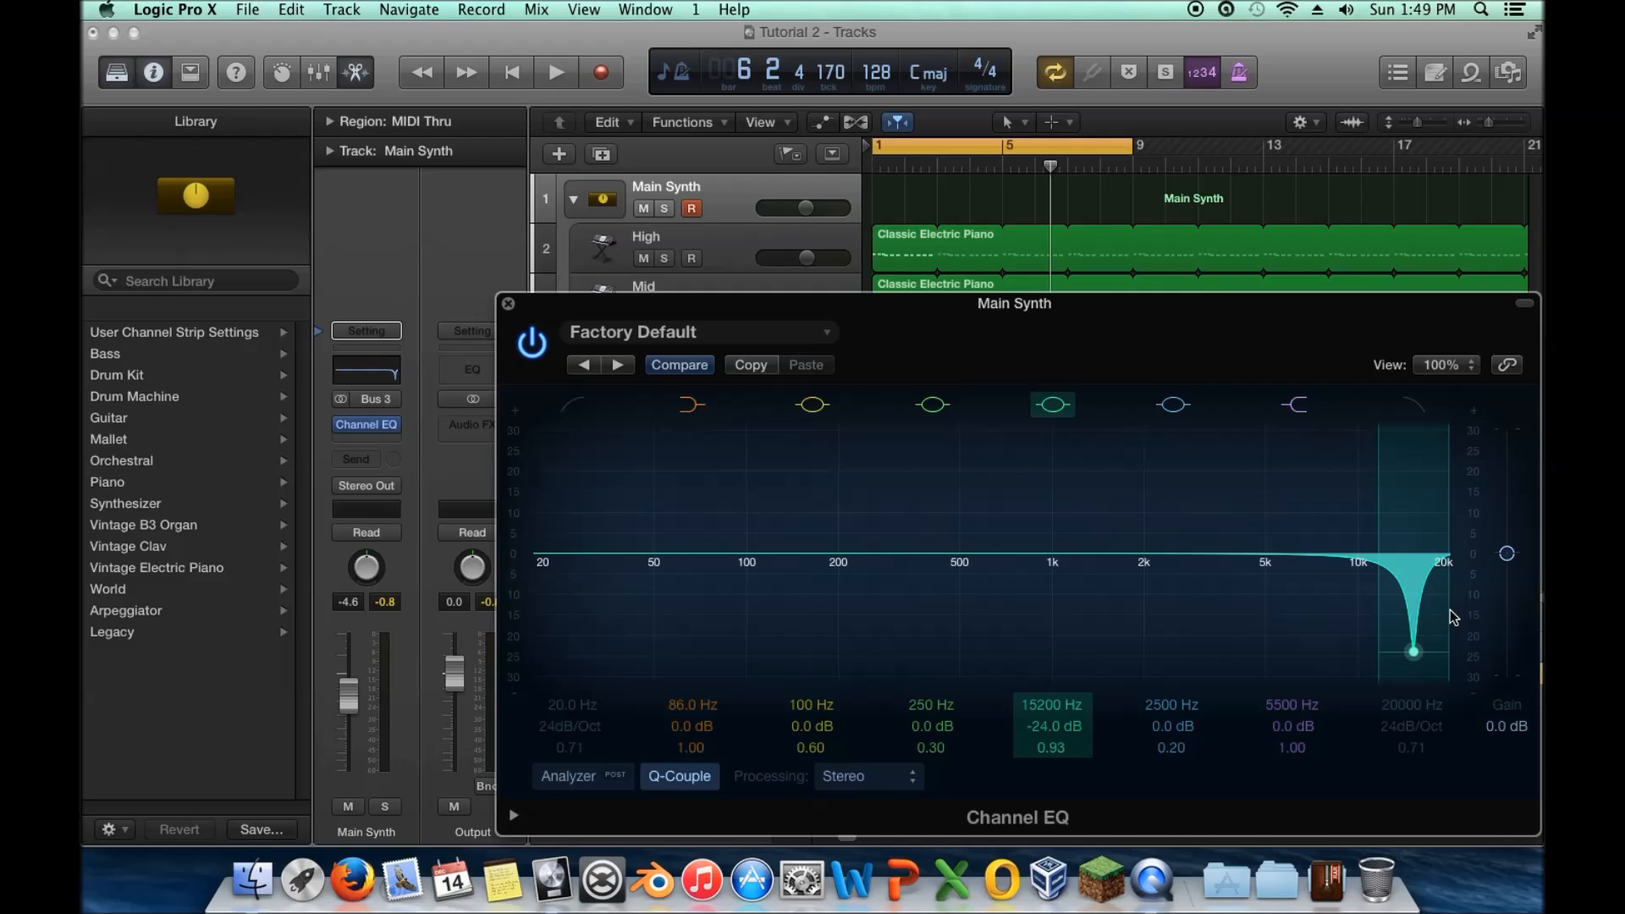
# Sweep the bell band across the spectrum during playback and return it to 0 dB at 860 Hz
pyautogui.press('space')
pyautogui.moveTo(1453, 617); pyautogui.dragTo(761, 563)
pyautogui.moveTo(757, 503); pyautogui.dragTo(1052, 561)
pyautogui.press('space')
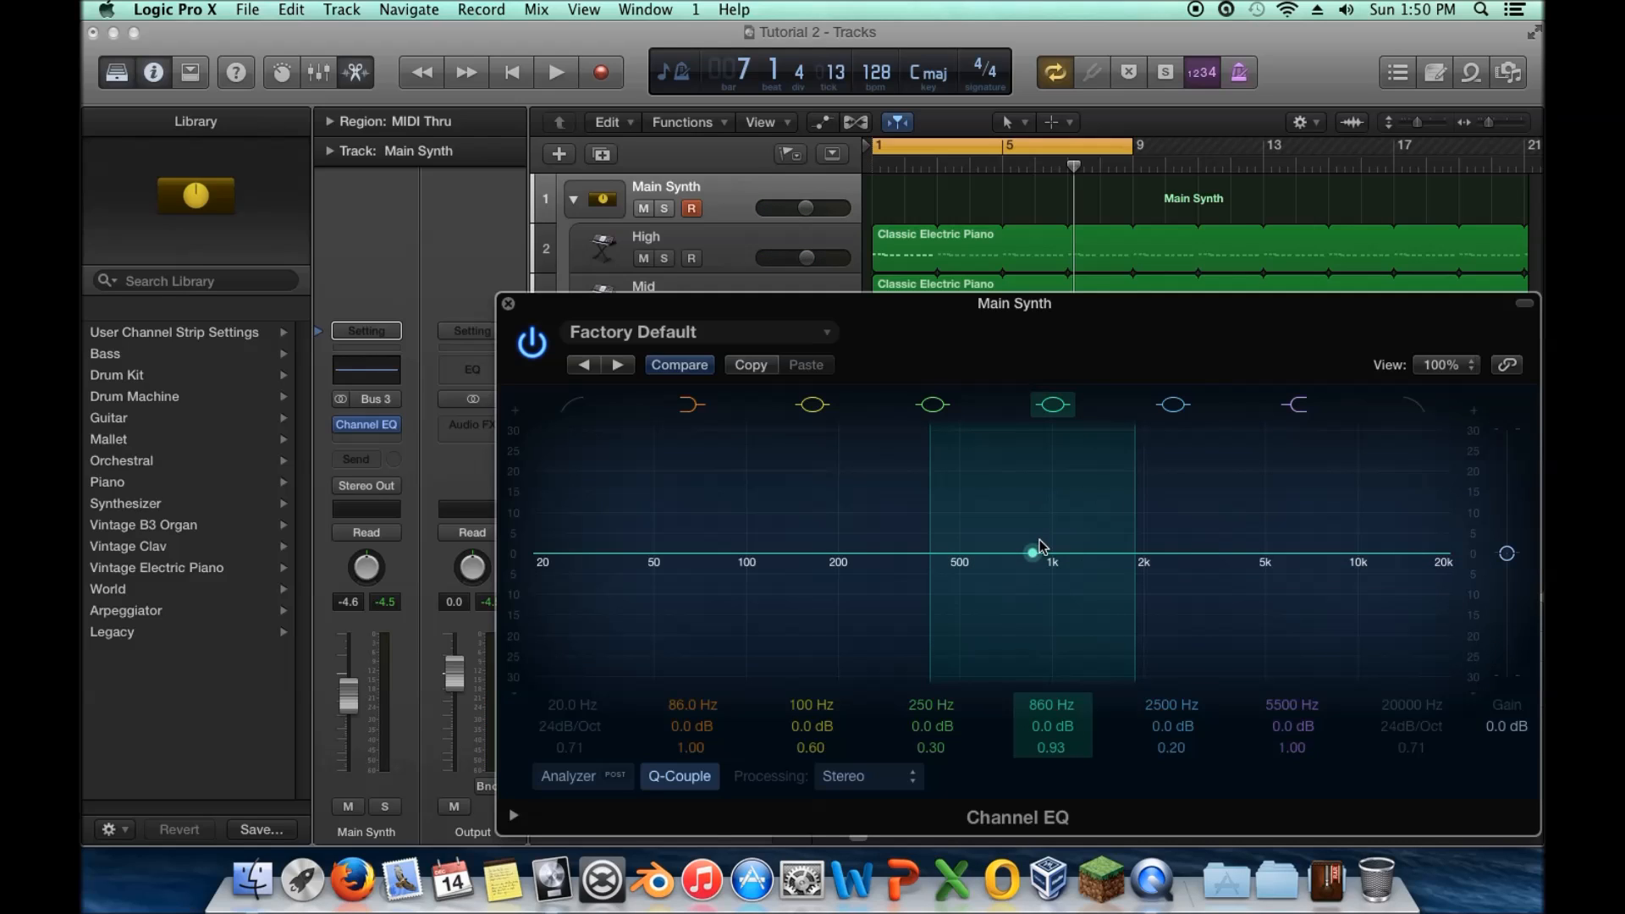
# Close the Main Synth EQ, solo the High track and play it from the beginning
pyautogui.click(507, 304)
pyautogui.click(626, 230)
pyautogui.click(603, 352)
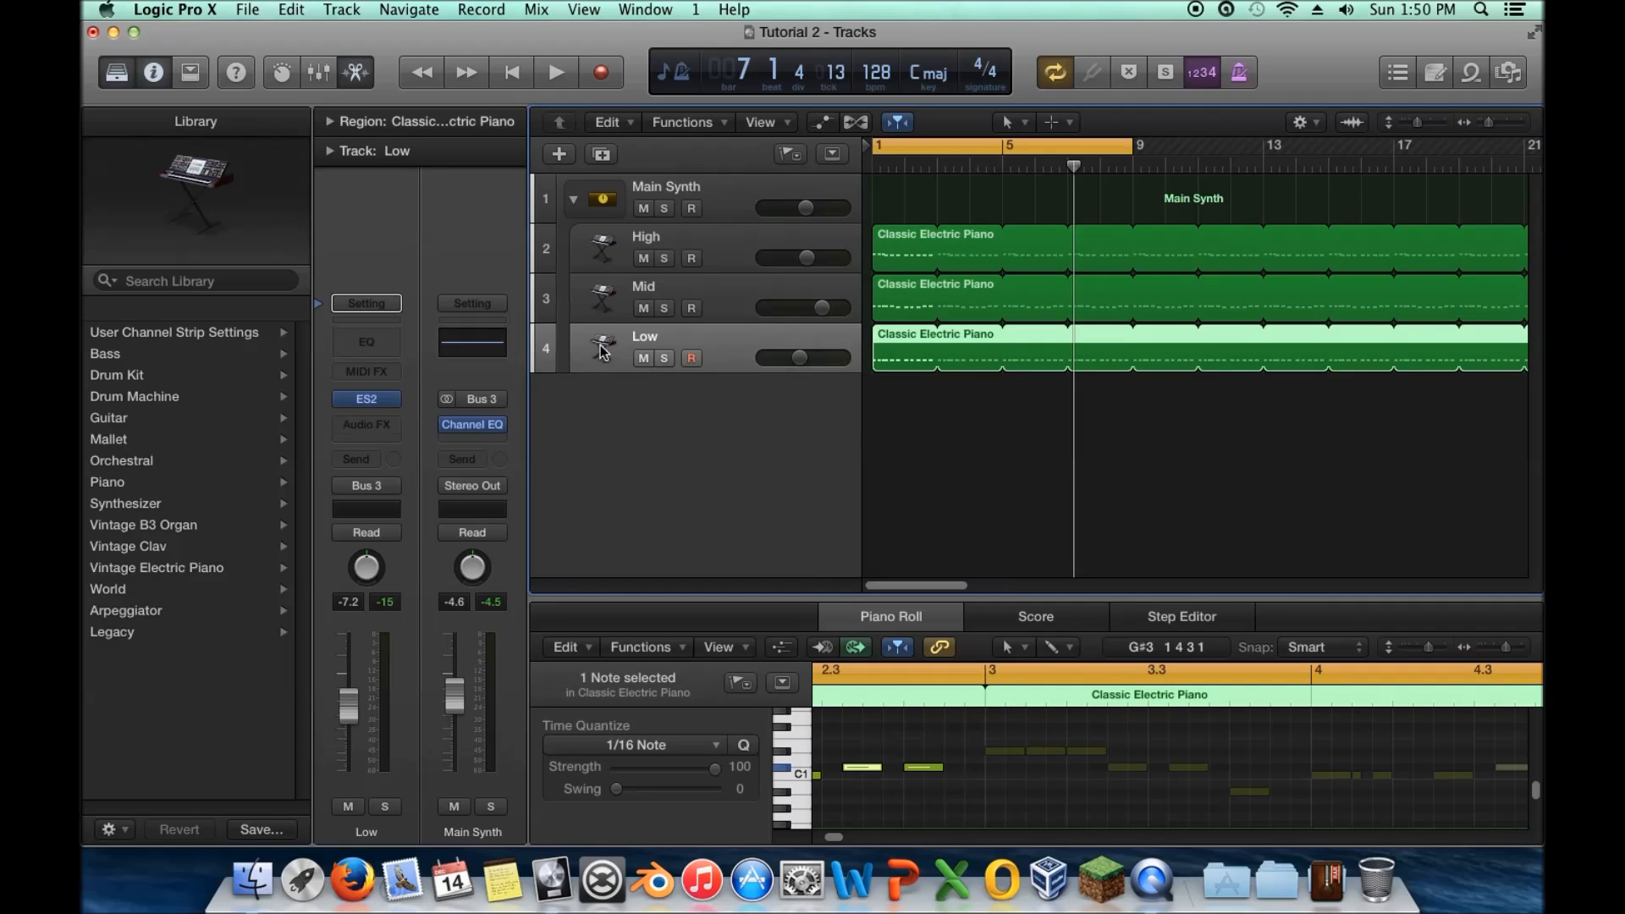
pyautogui.click(606, 260)
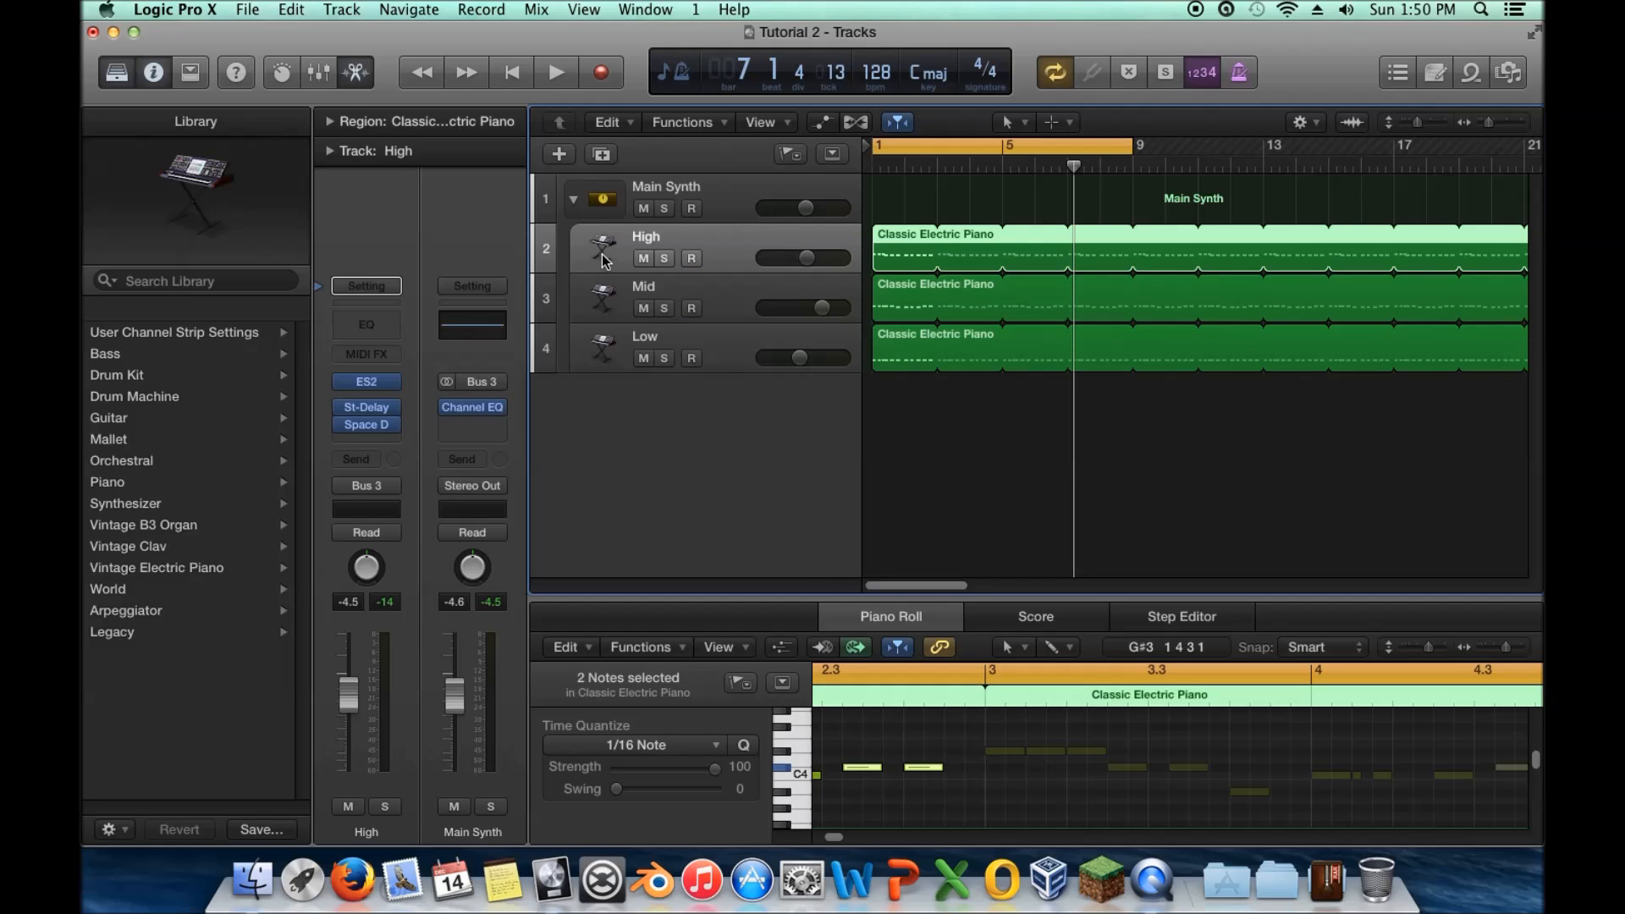
pyautogui.click(665, 258)
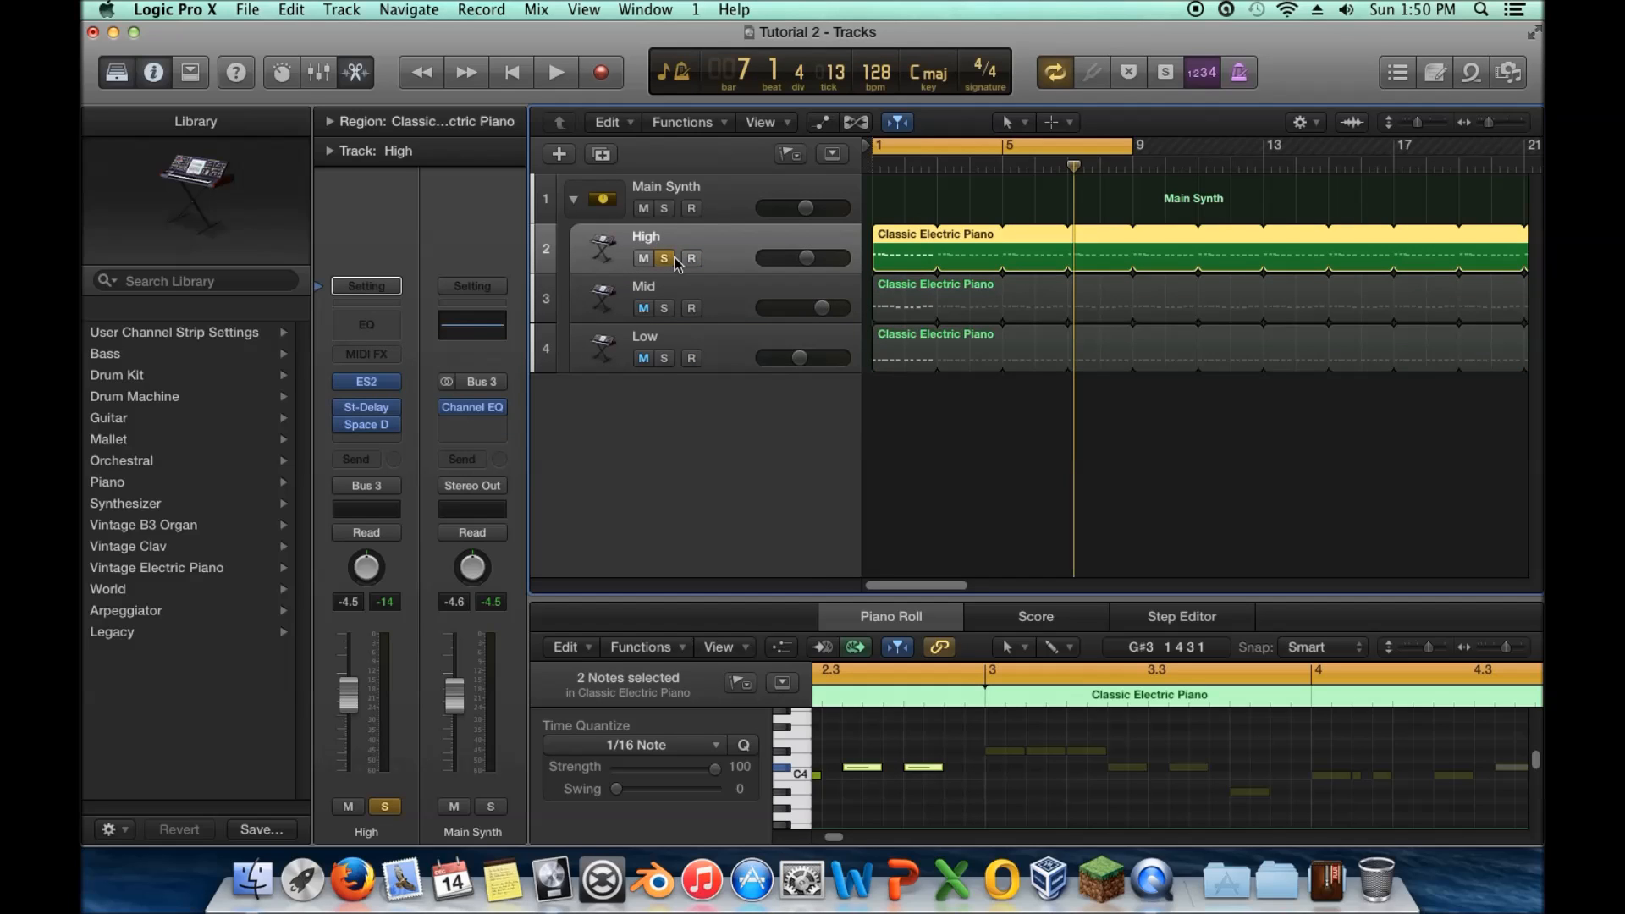
pyautogui.press('Return')
pyautogui.press('space')
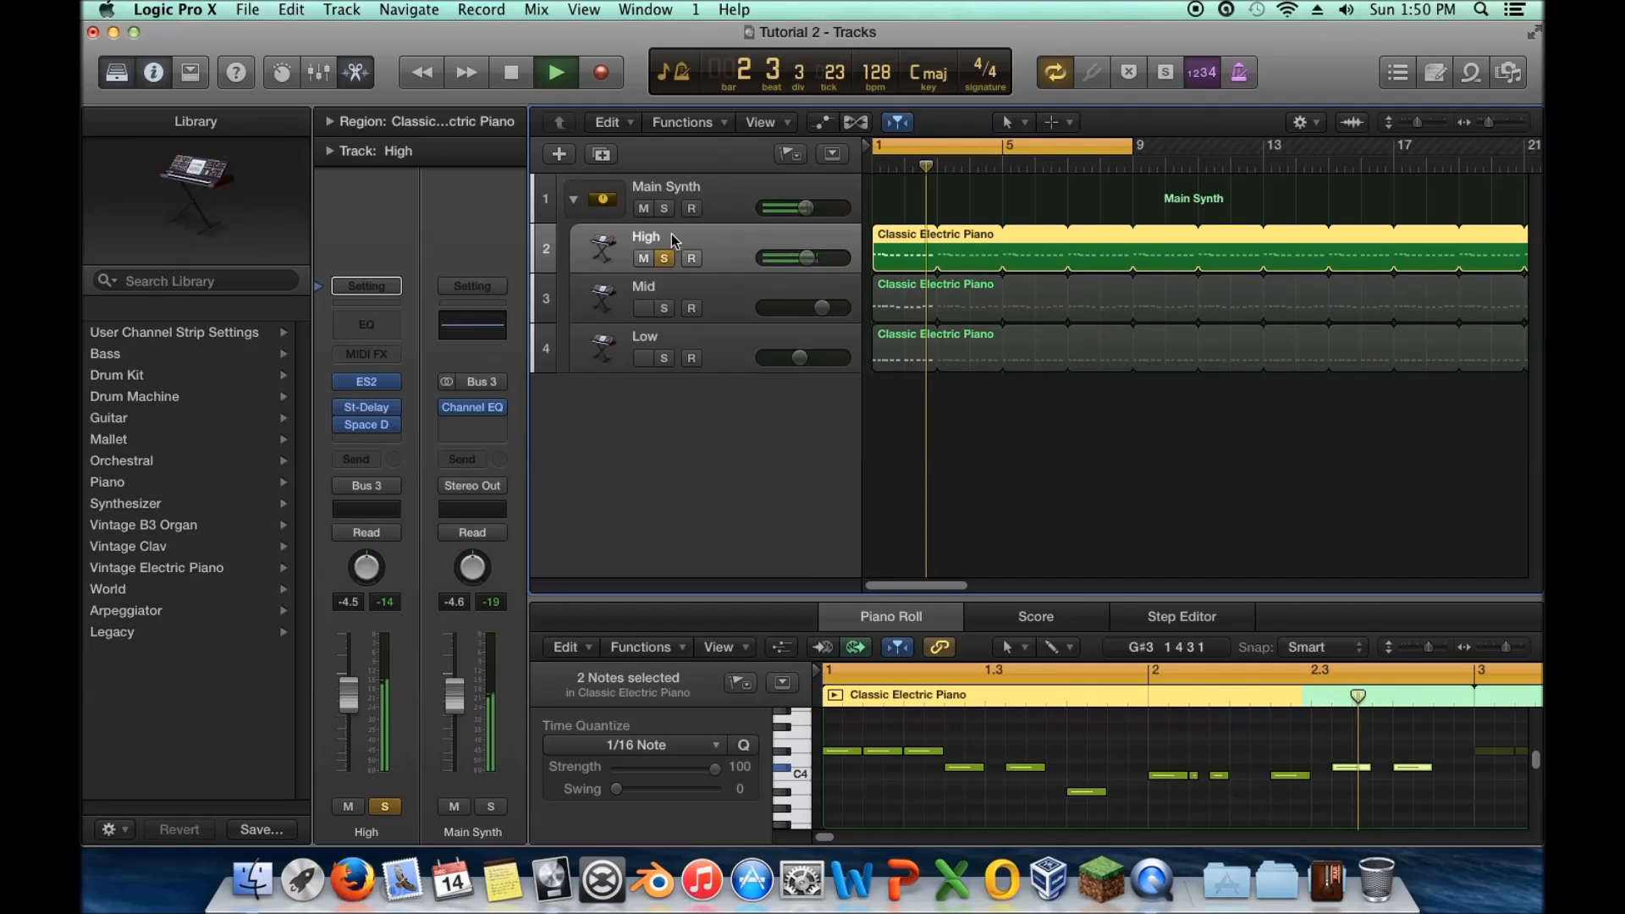
# Add a Channel EQ to the High track, turn on its analyzer and reposition the EQ window
pyautogui.click(383, 320)
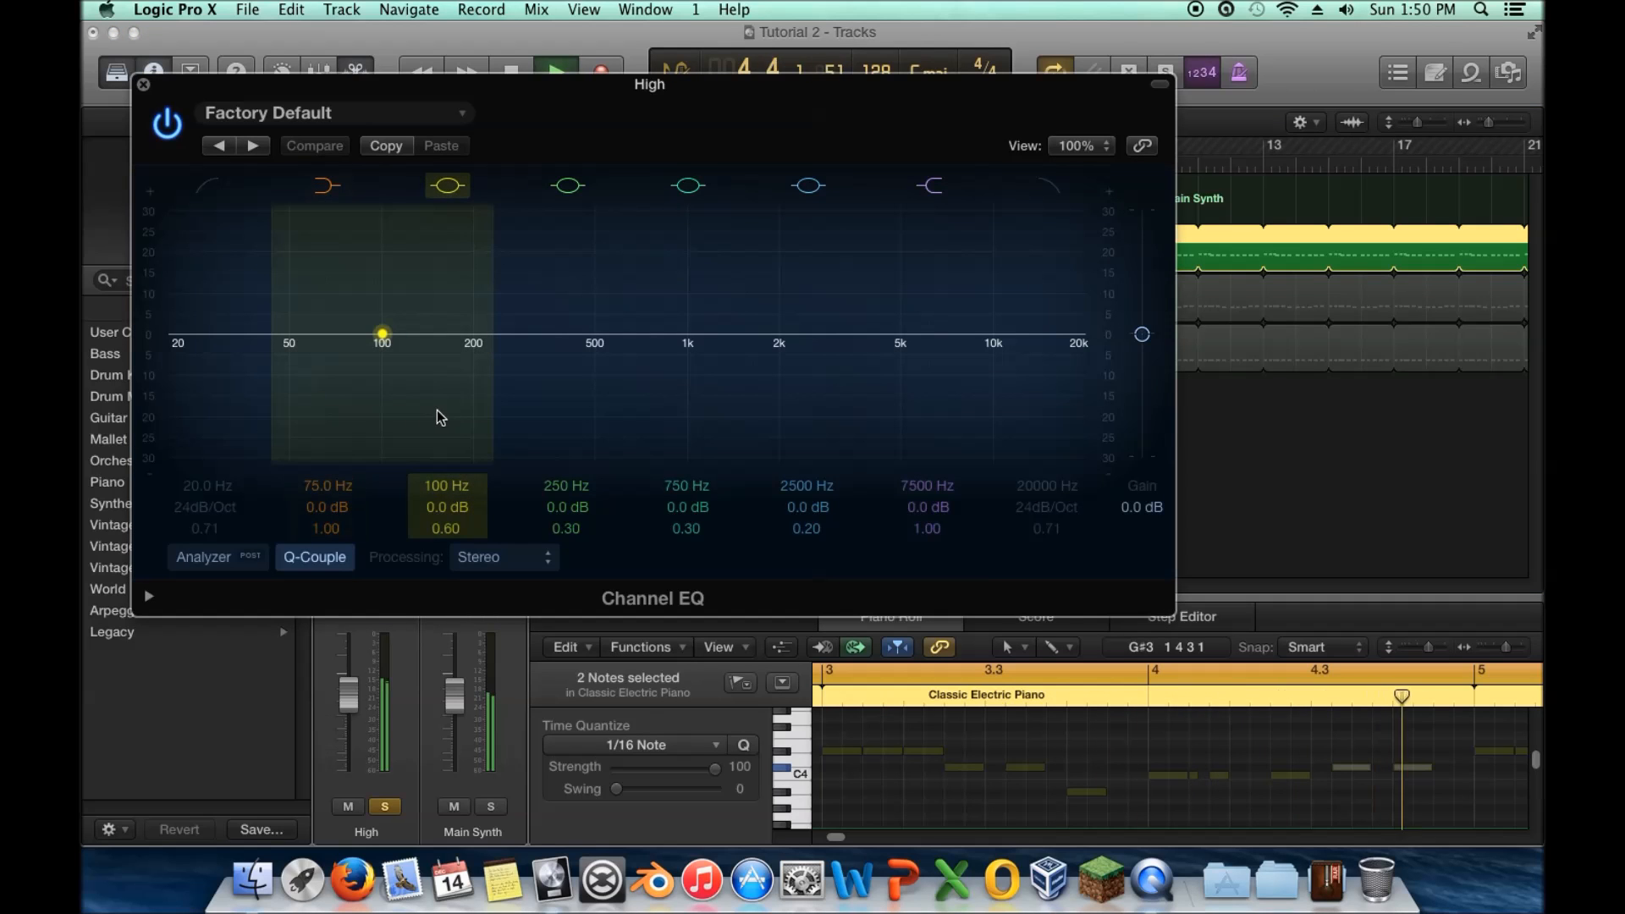
pyautogui.click(252, 560)
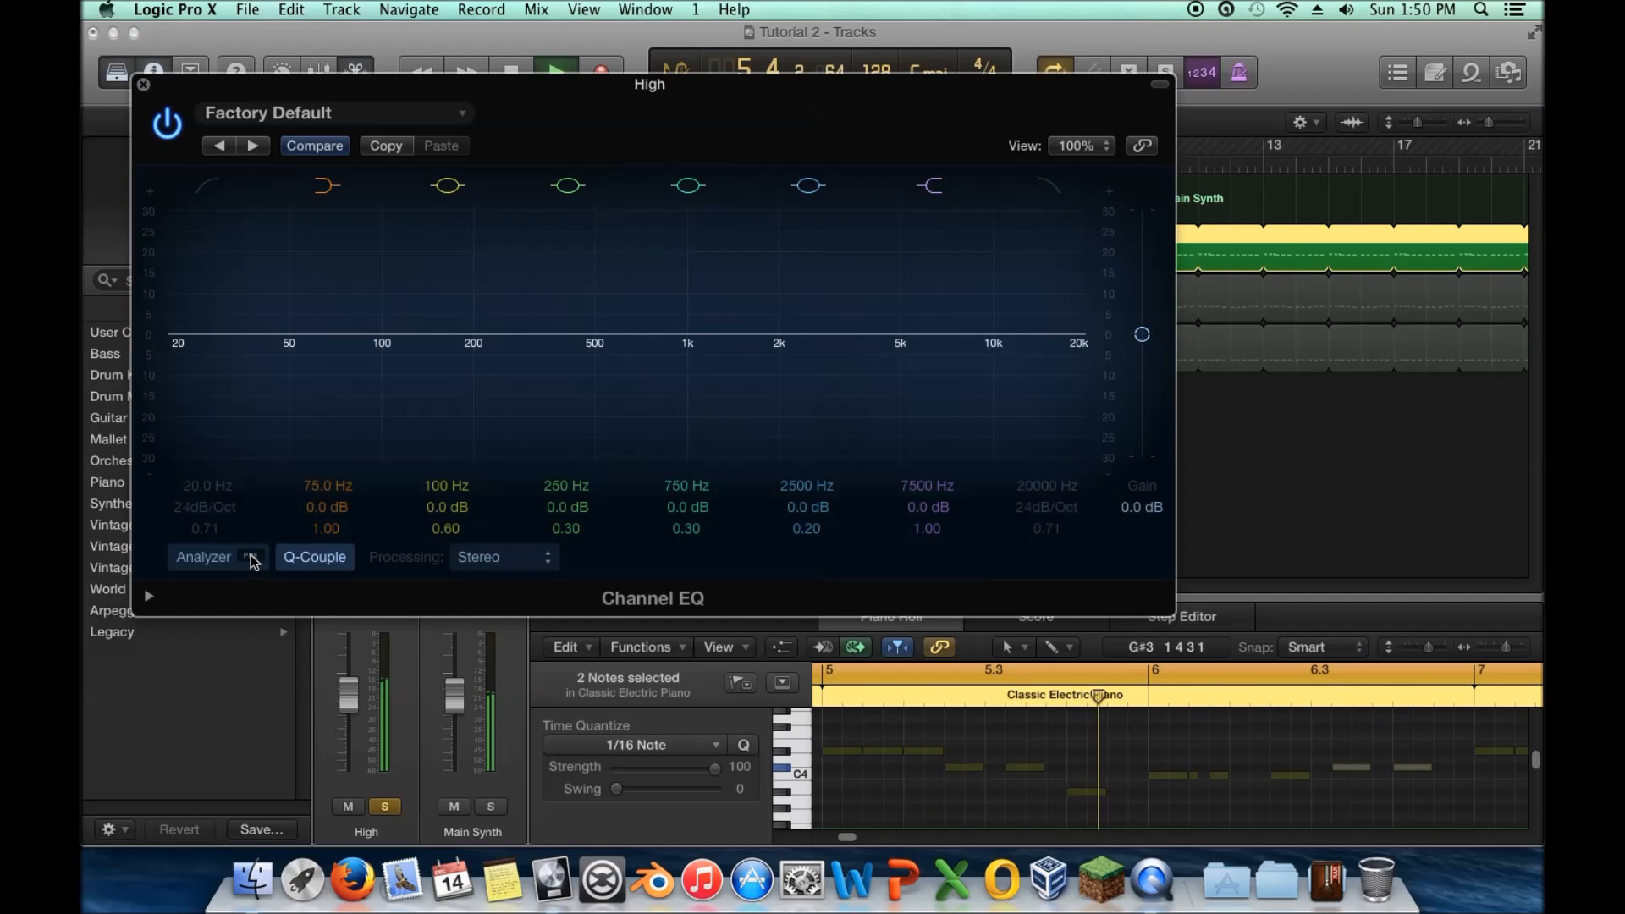
pyautogui.click(219, 560)
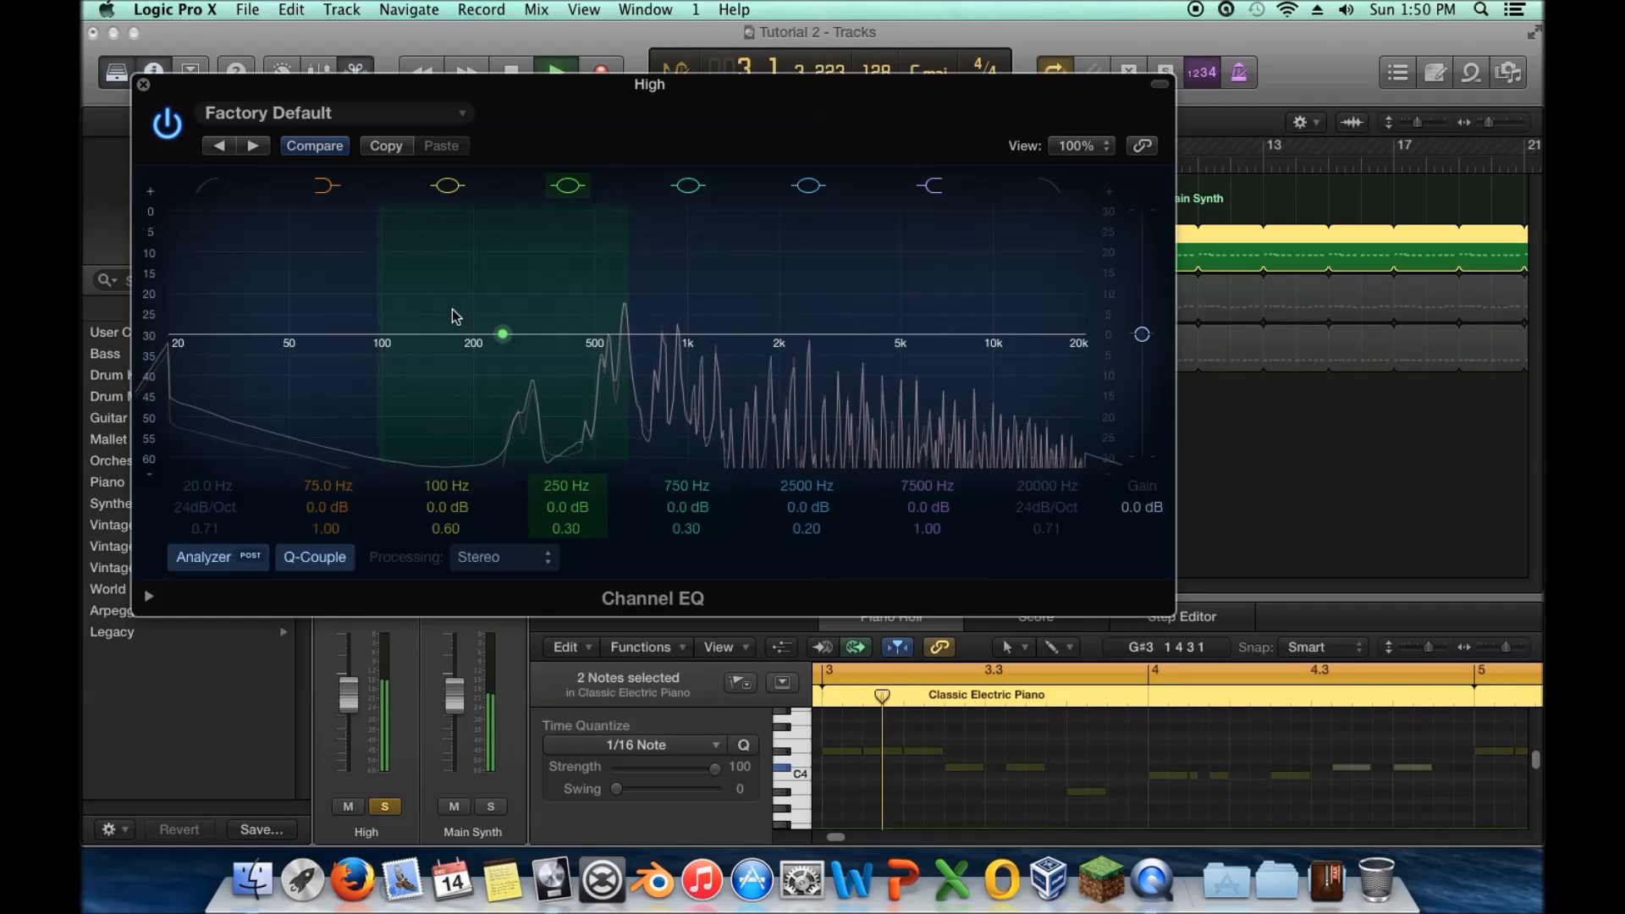
pyautogui.moveTo(799, 148); pyautogui.dragTo(1229, 610)
pyautogui.moveTo(976, 546); pyautogui.dragTo(709, 80)
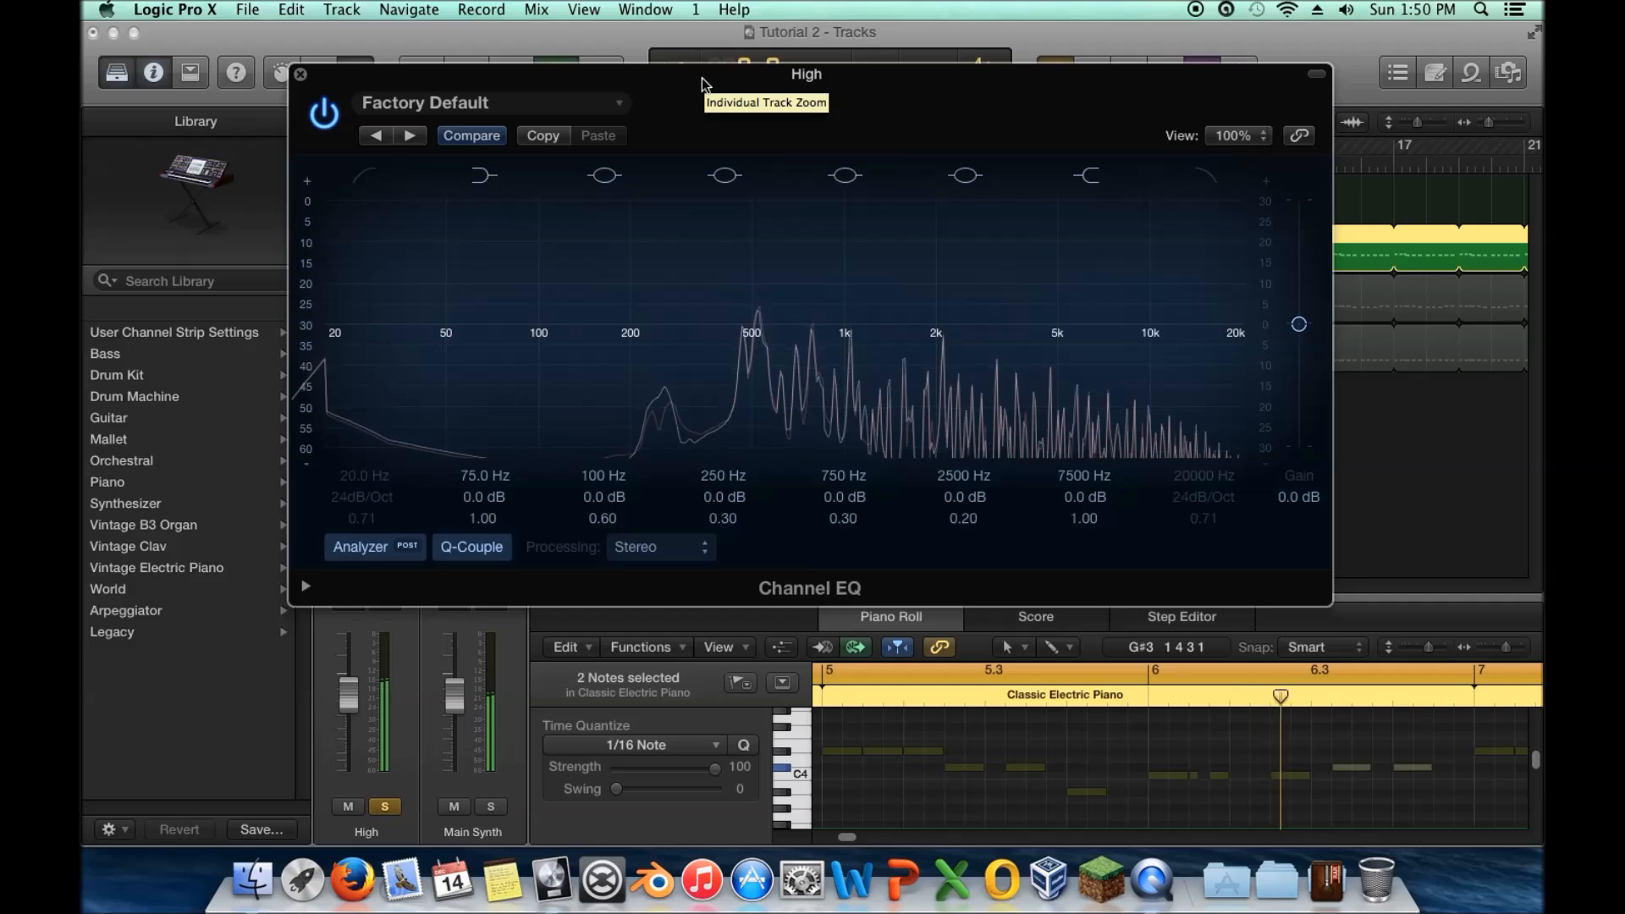
# Try a low-cut filter on the High track at 450 Hz and 325 Hz, and switch it back off
pyautogui.click(364, 181)
pyautogui.moveTo(369, 320); pyautogui.dragTo(803, 350)
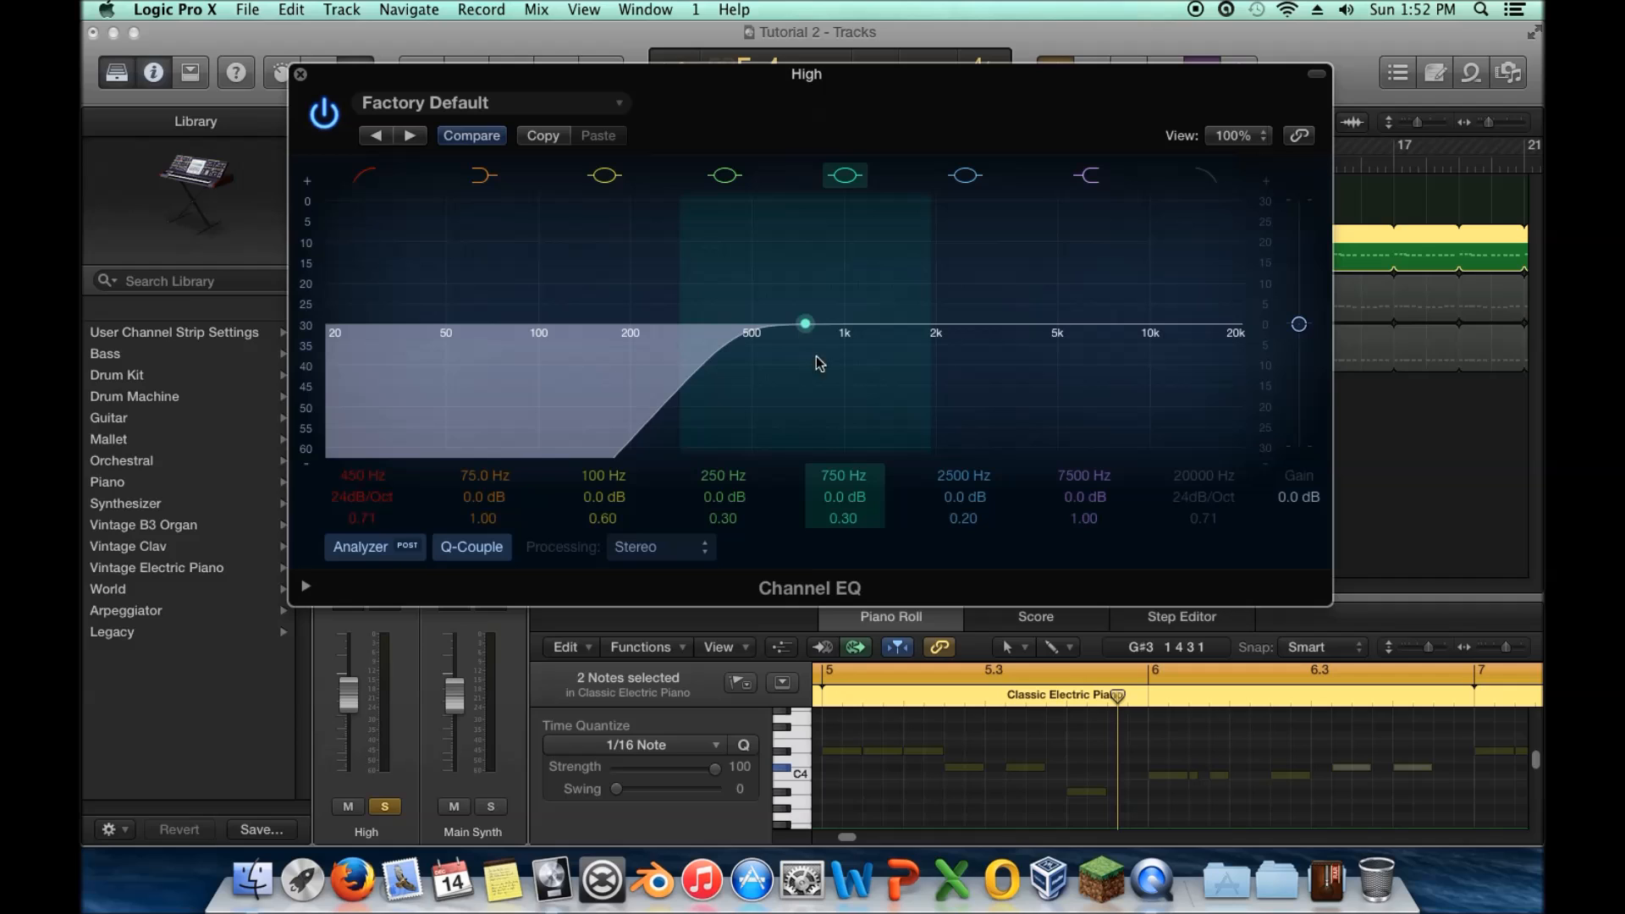
pyautogui.moveTo(765, 362)
pyautogui.mouseDown()
pyautogui.moveTo(279, 348)
pyautogui.moveTo(326, 335)
pyautogui.moveTo(736, 355)
pyautogui.mouseUp()
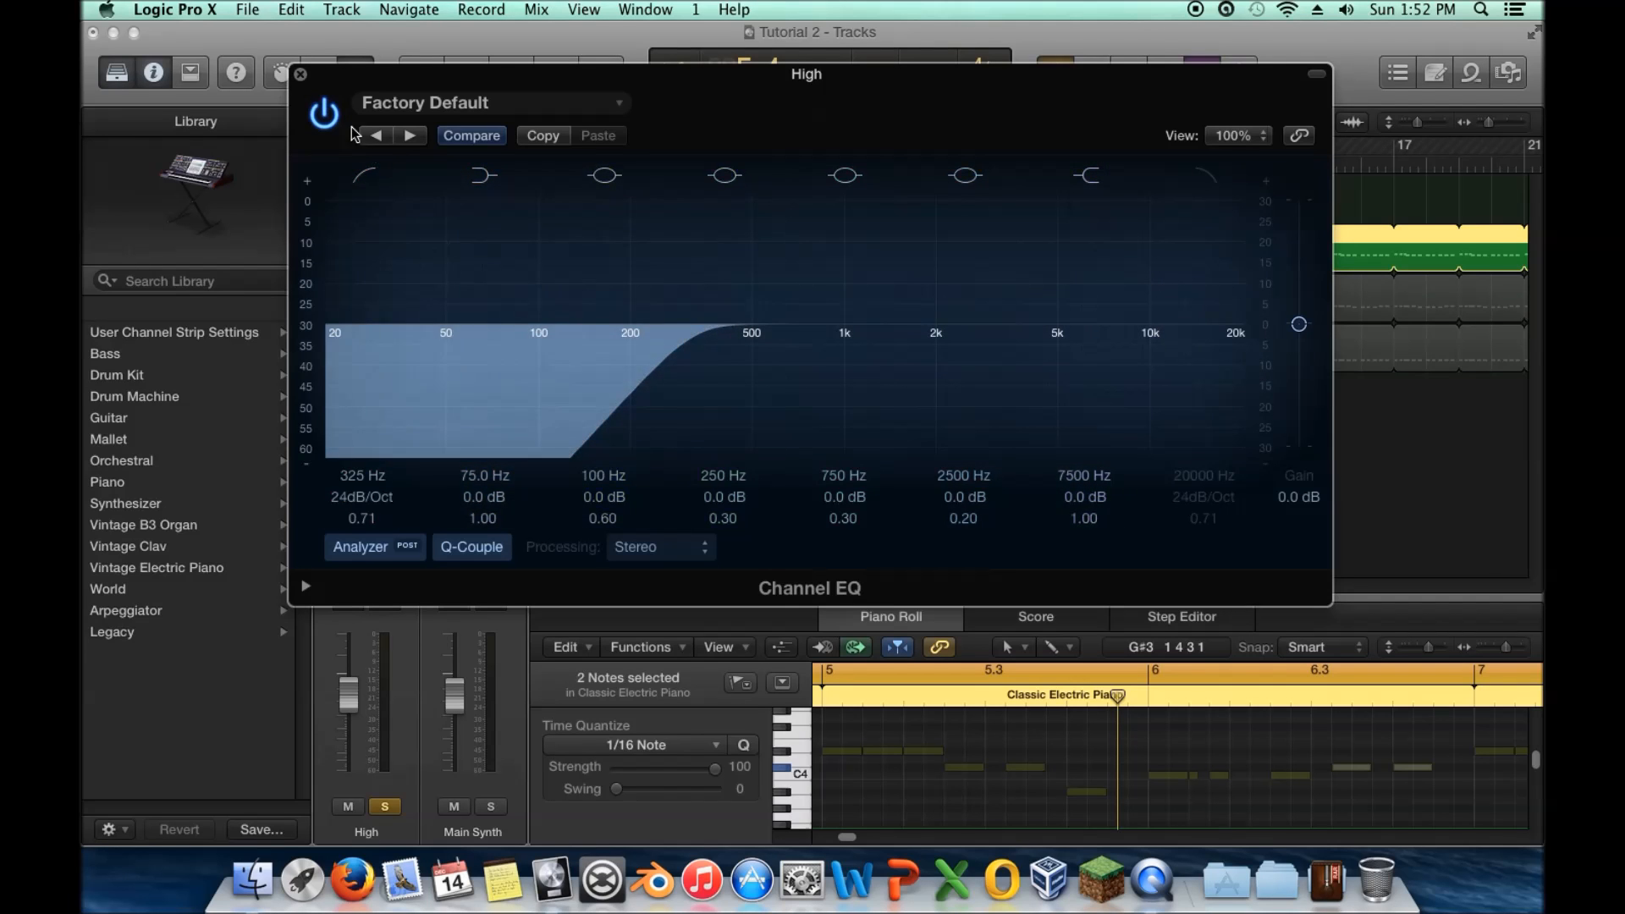
pyautogui.moveTo(690, 402); pyautogui.dragTo(322, 398)
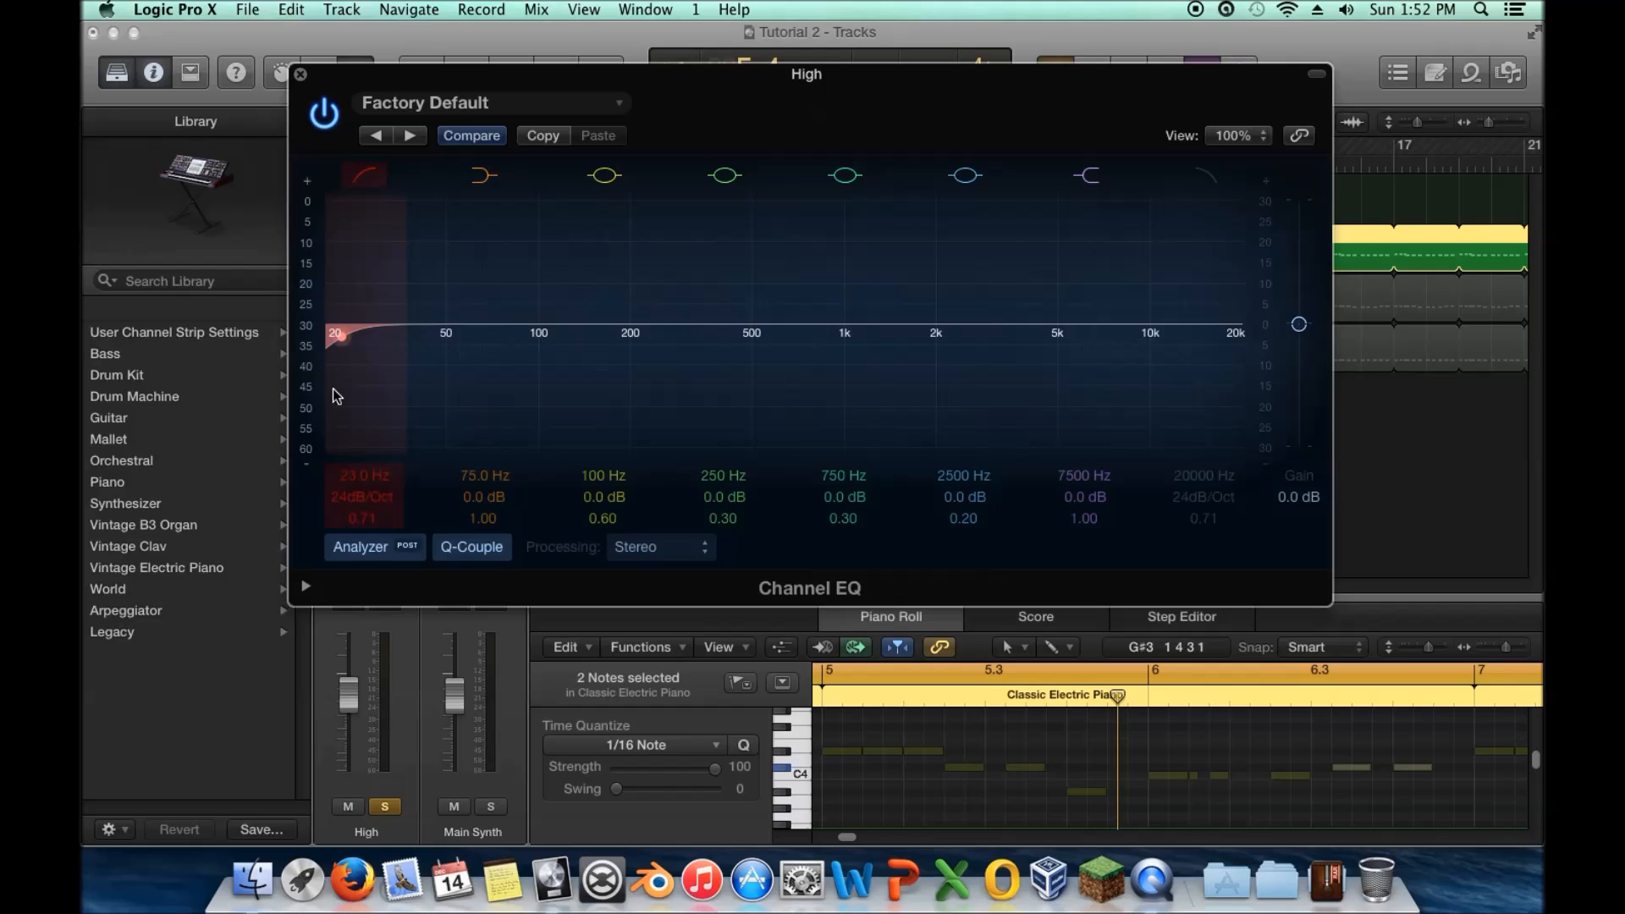
pyautogui.click(365, 175)
# Close the High track's EQ and add a Channel EQ to the Mid track
pyautogui.moveTo(353, 90); pyautogui.dragTo(782, 379)
pyautogui.click(731, 365)
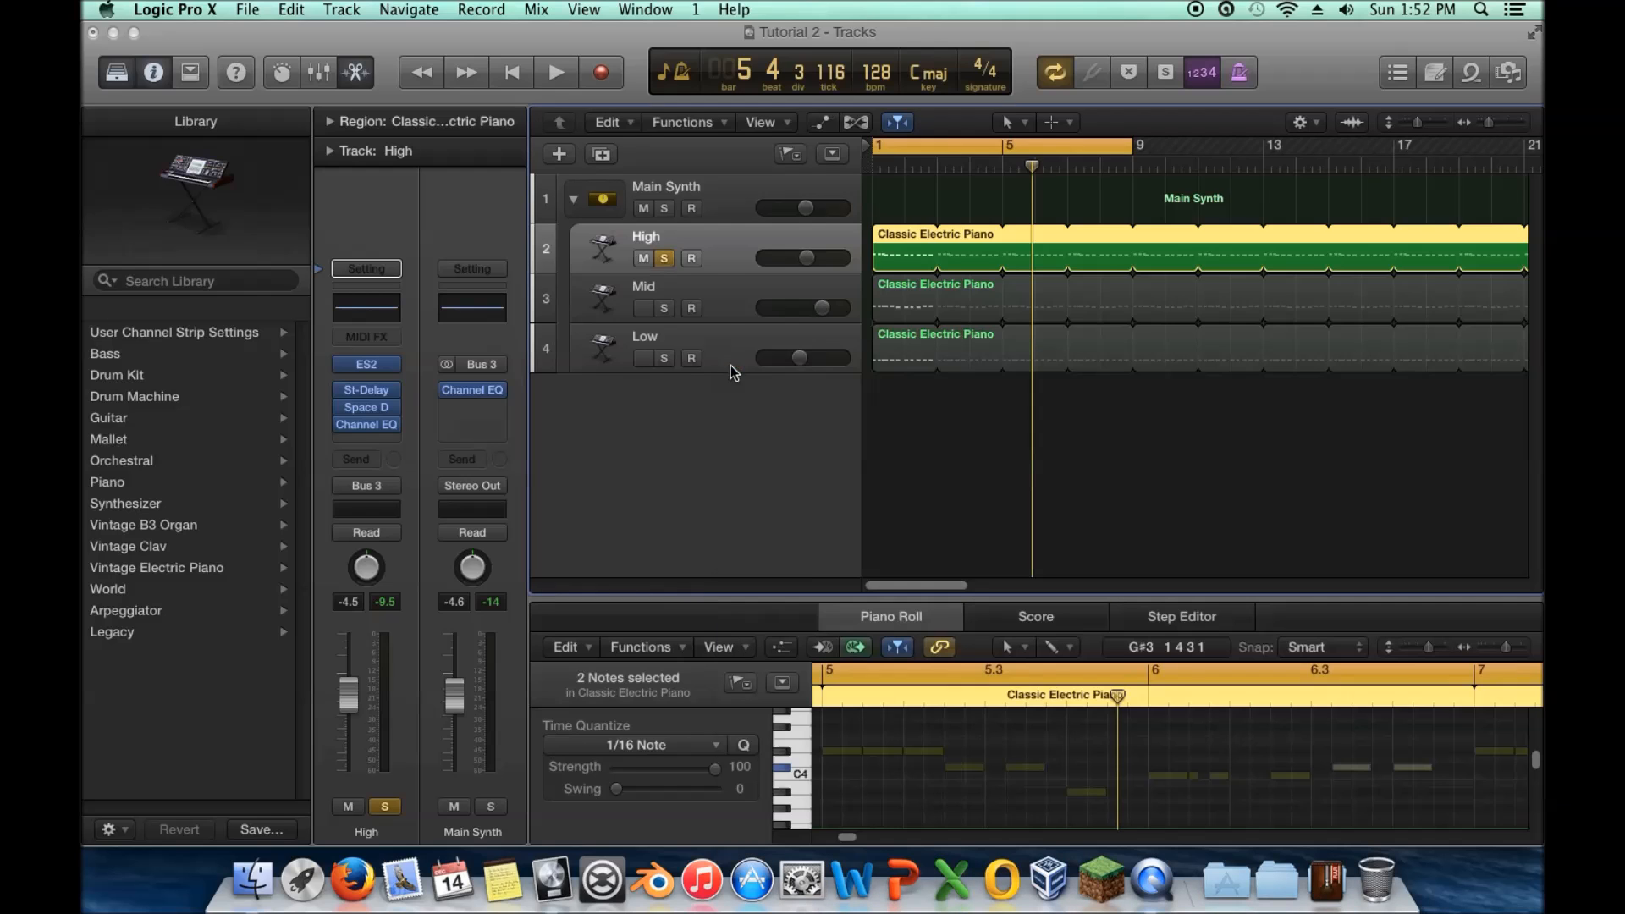
pyautogui.click(726, 296)
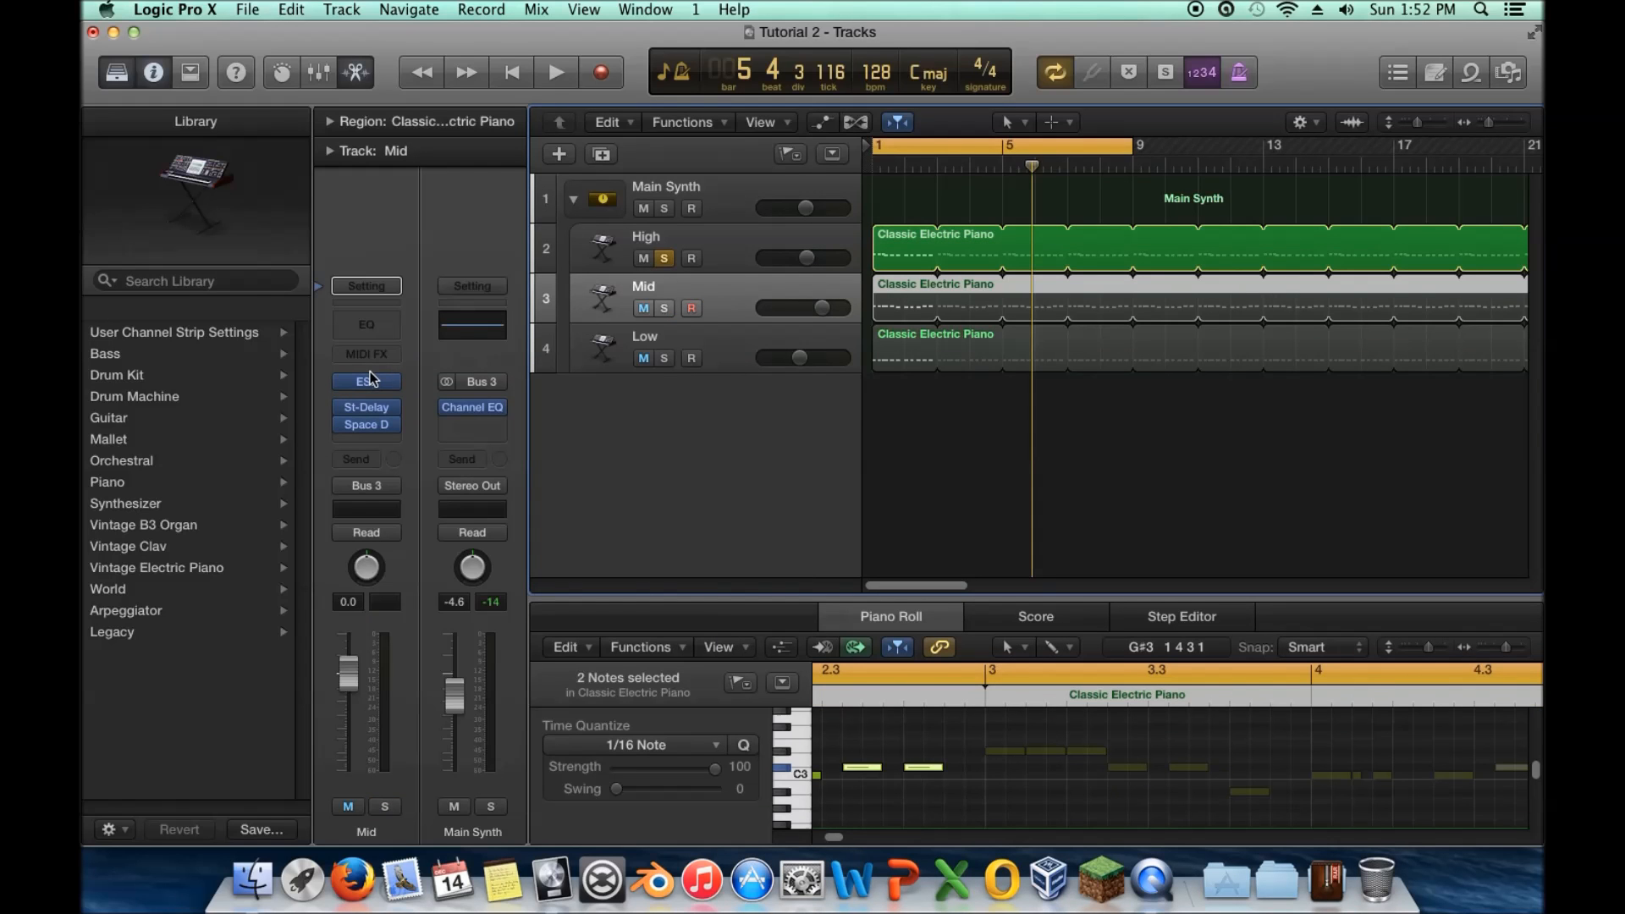
pyautogui.click(716, 188)
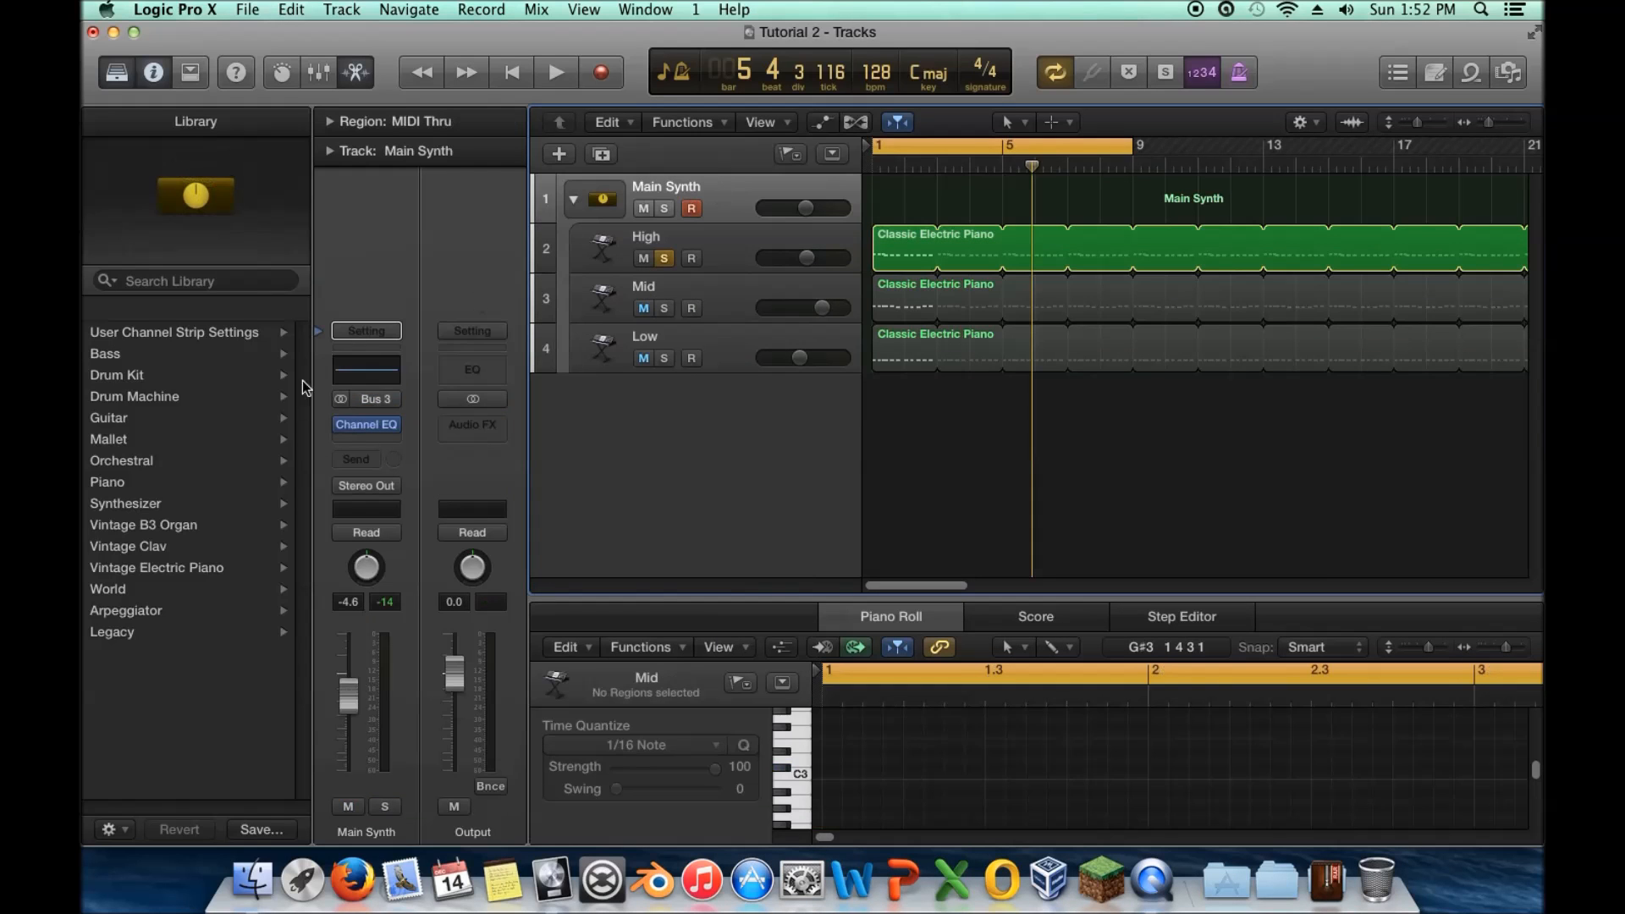
pyautogui.click(713, 296)
pyautogui.click(367, 364)
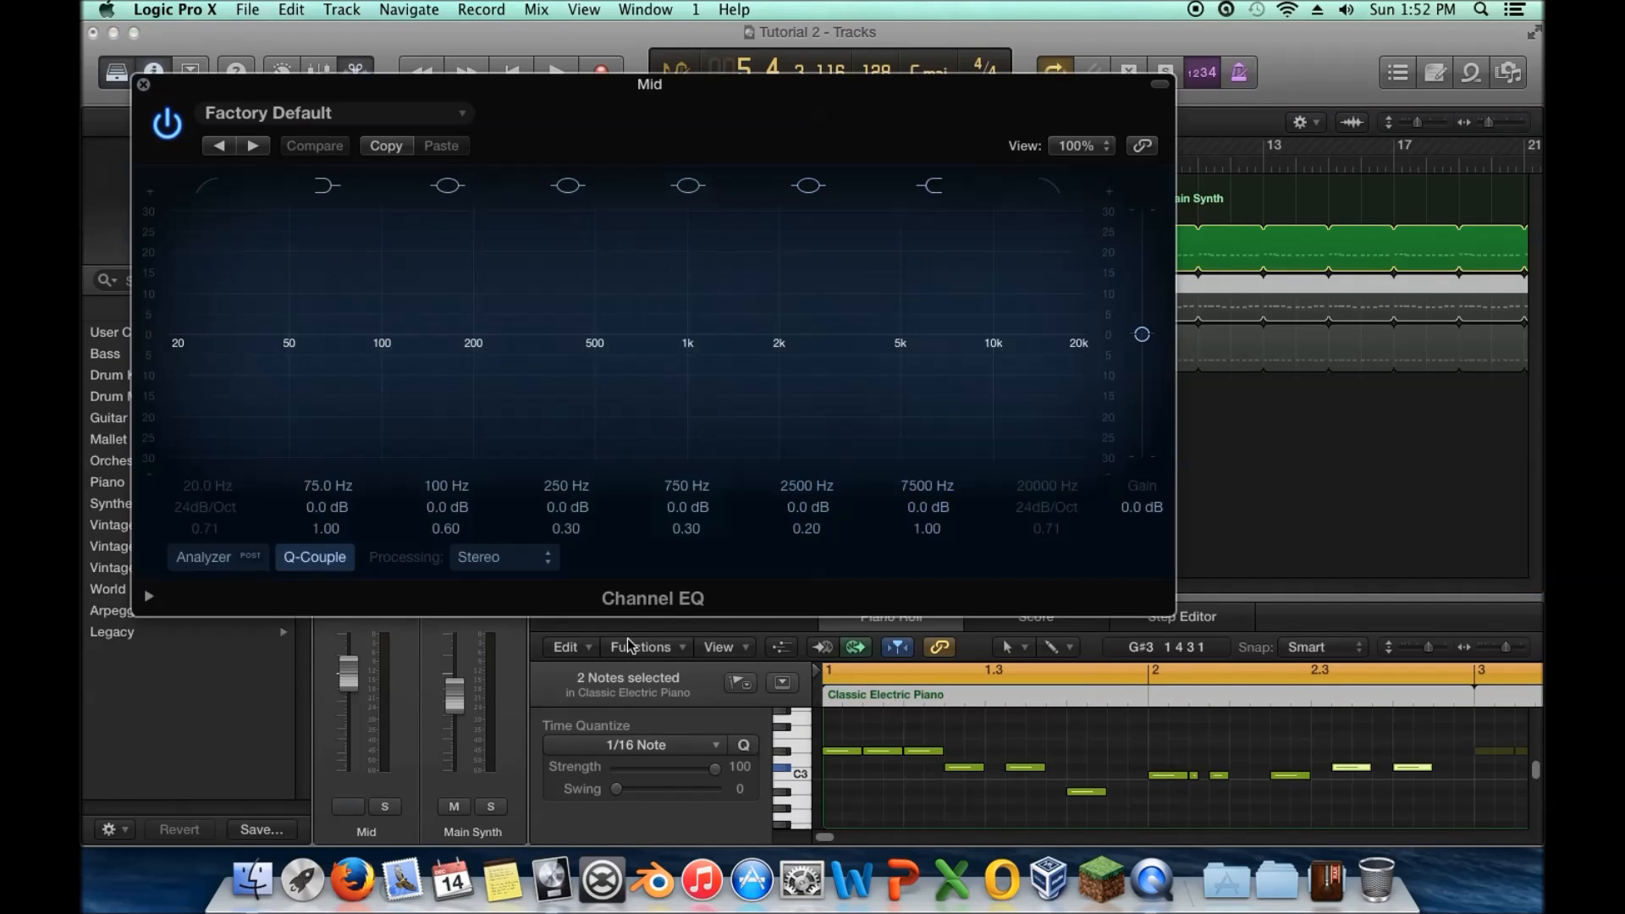
# Solo the Mid track in place of High and play it with the EQ analyzer turned on
pyautogui.click(385, 805)
pyautogui.moveTo(409, 135)
pyautogui.mouseDown()
pyautogui.moveTo(743, 450)
pyautogui.moveTo(717, 374)
pyautogui.moveTo(409, 134)
pyautogui.mouseUp()
pyautogui.press('space')
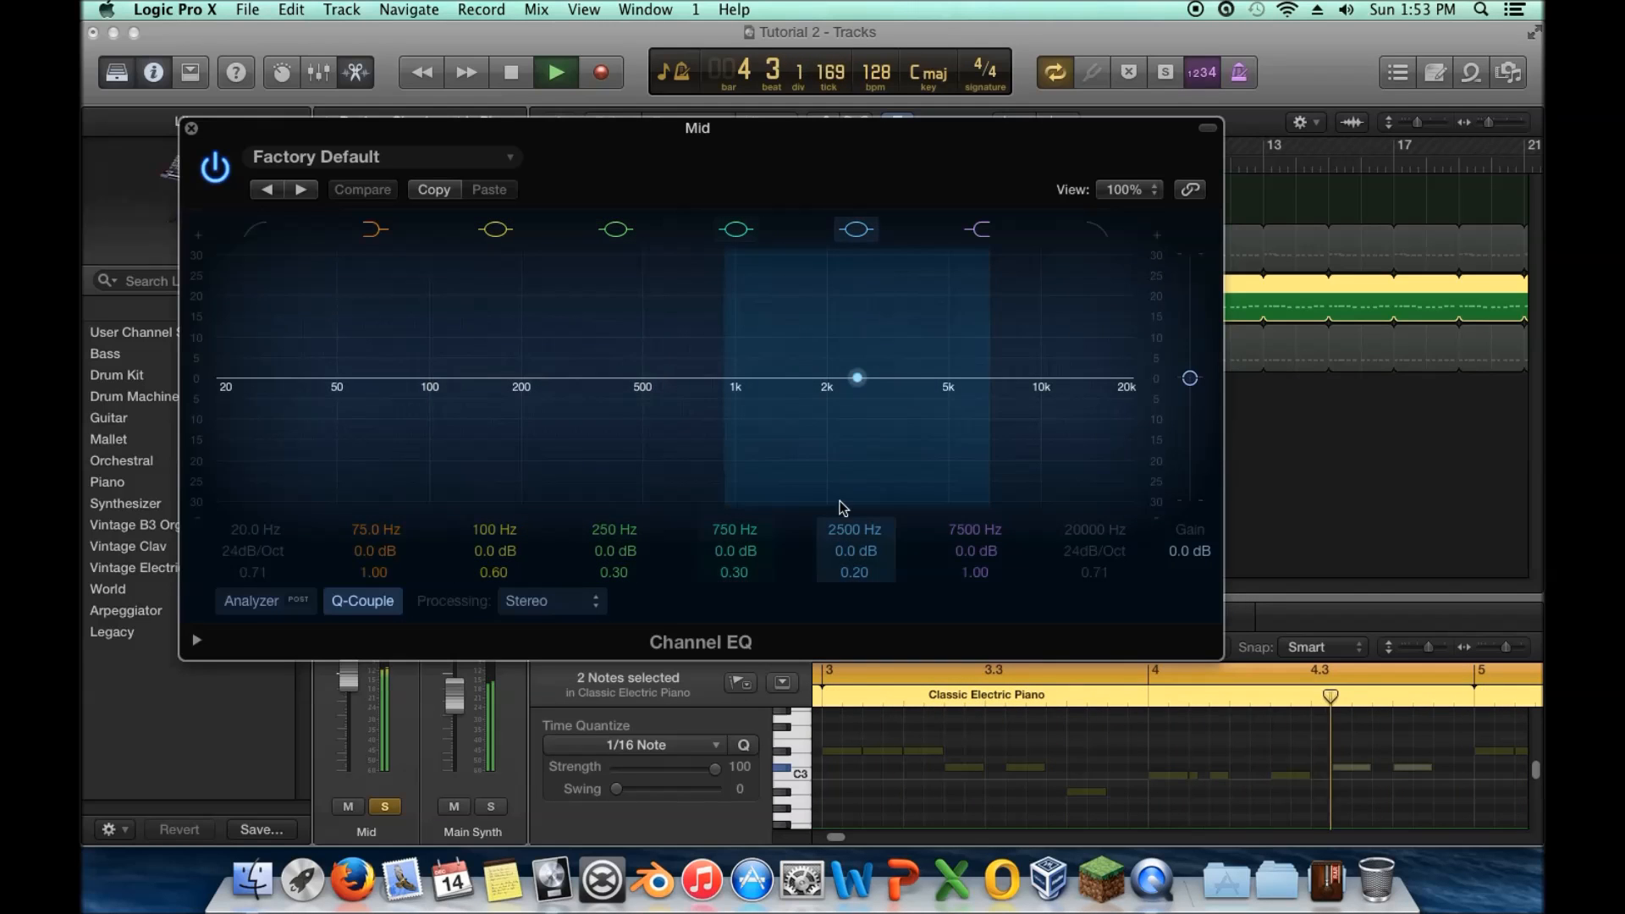
pyautogui.click(303, 602)
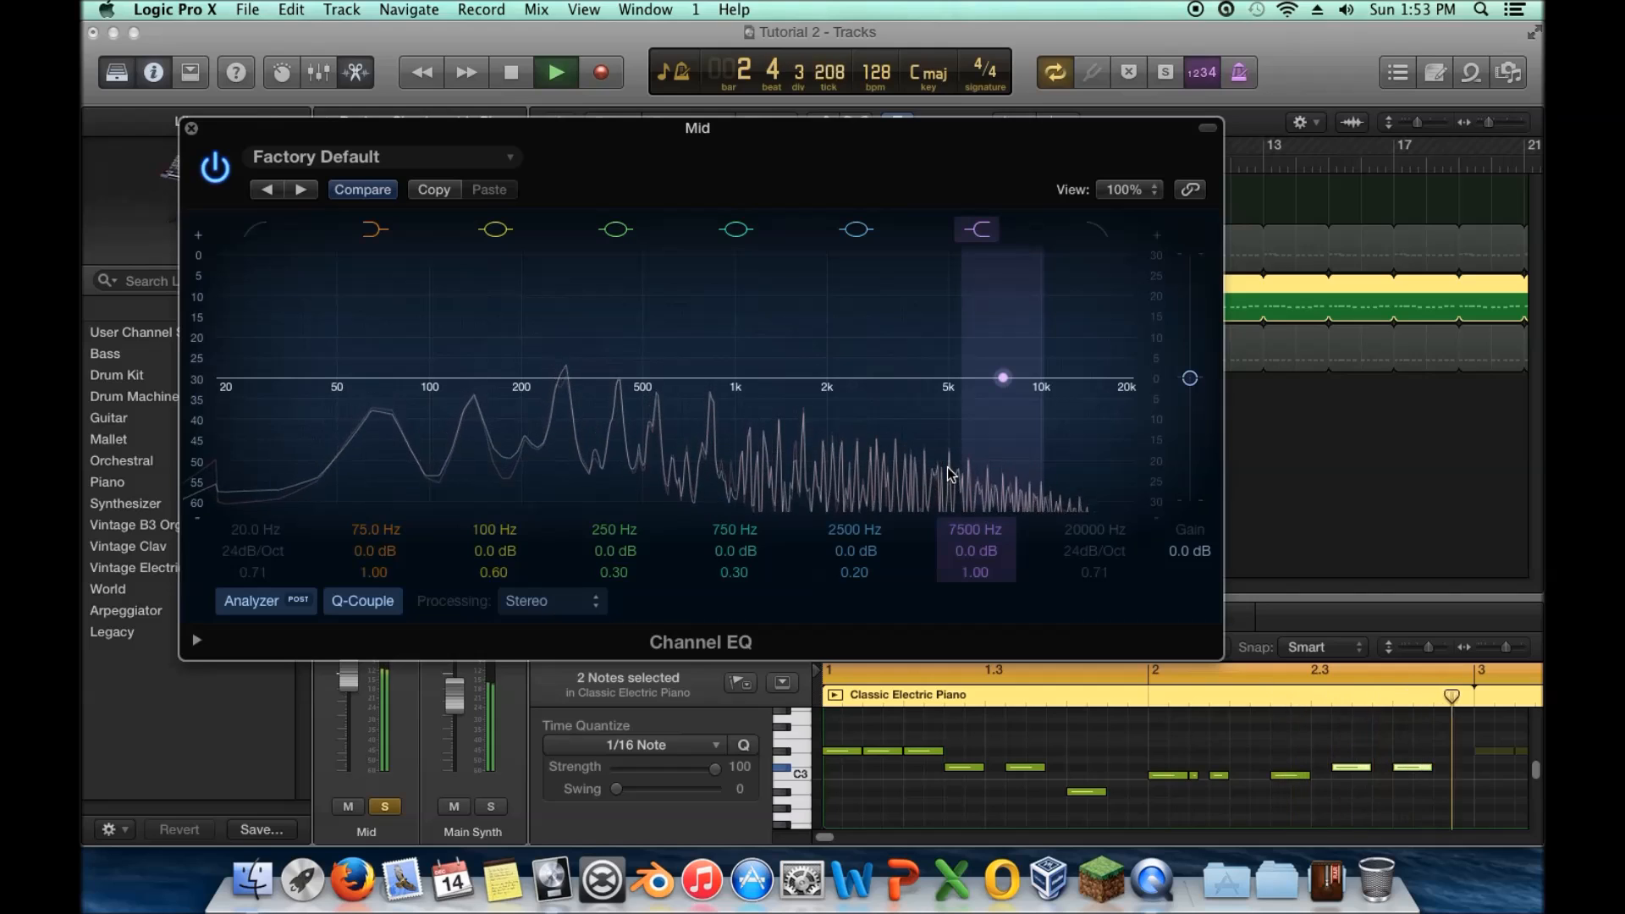
pyautogui.press('space')
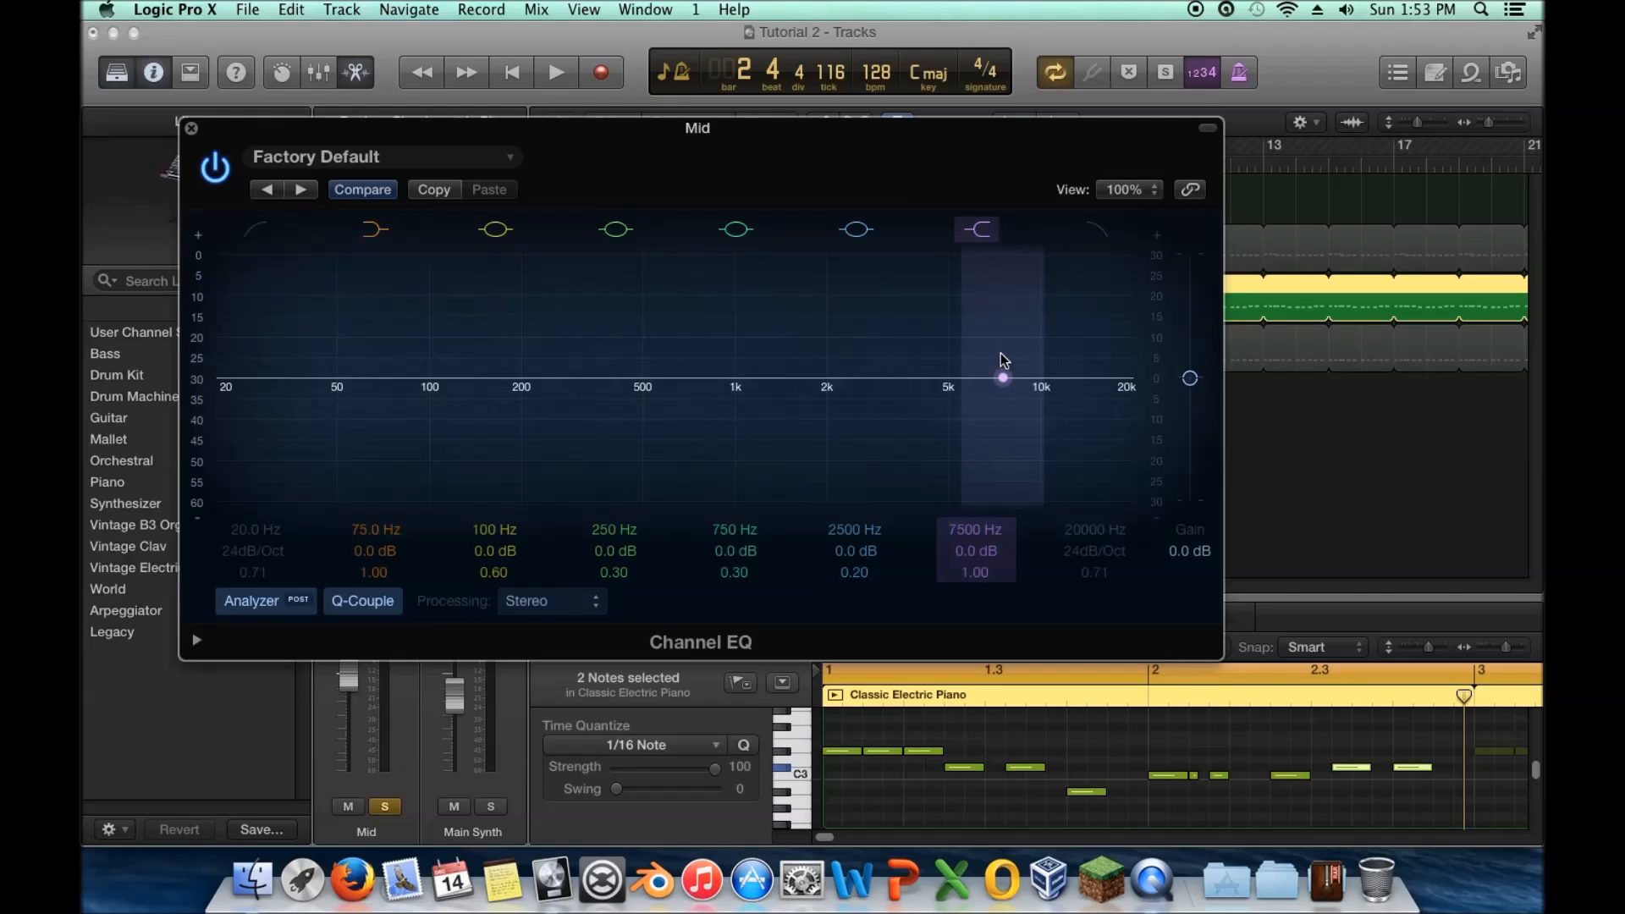
# Move the Mid EQ window aside, solo the Low track in place of Mid and start playback
pyautogui.moveTo(372, 141); pyautogui.dragTo(1337, 576)
pyautogui.click(641, 335)
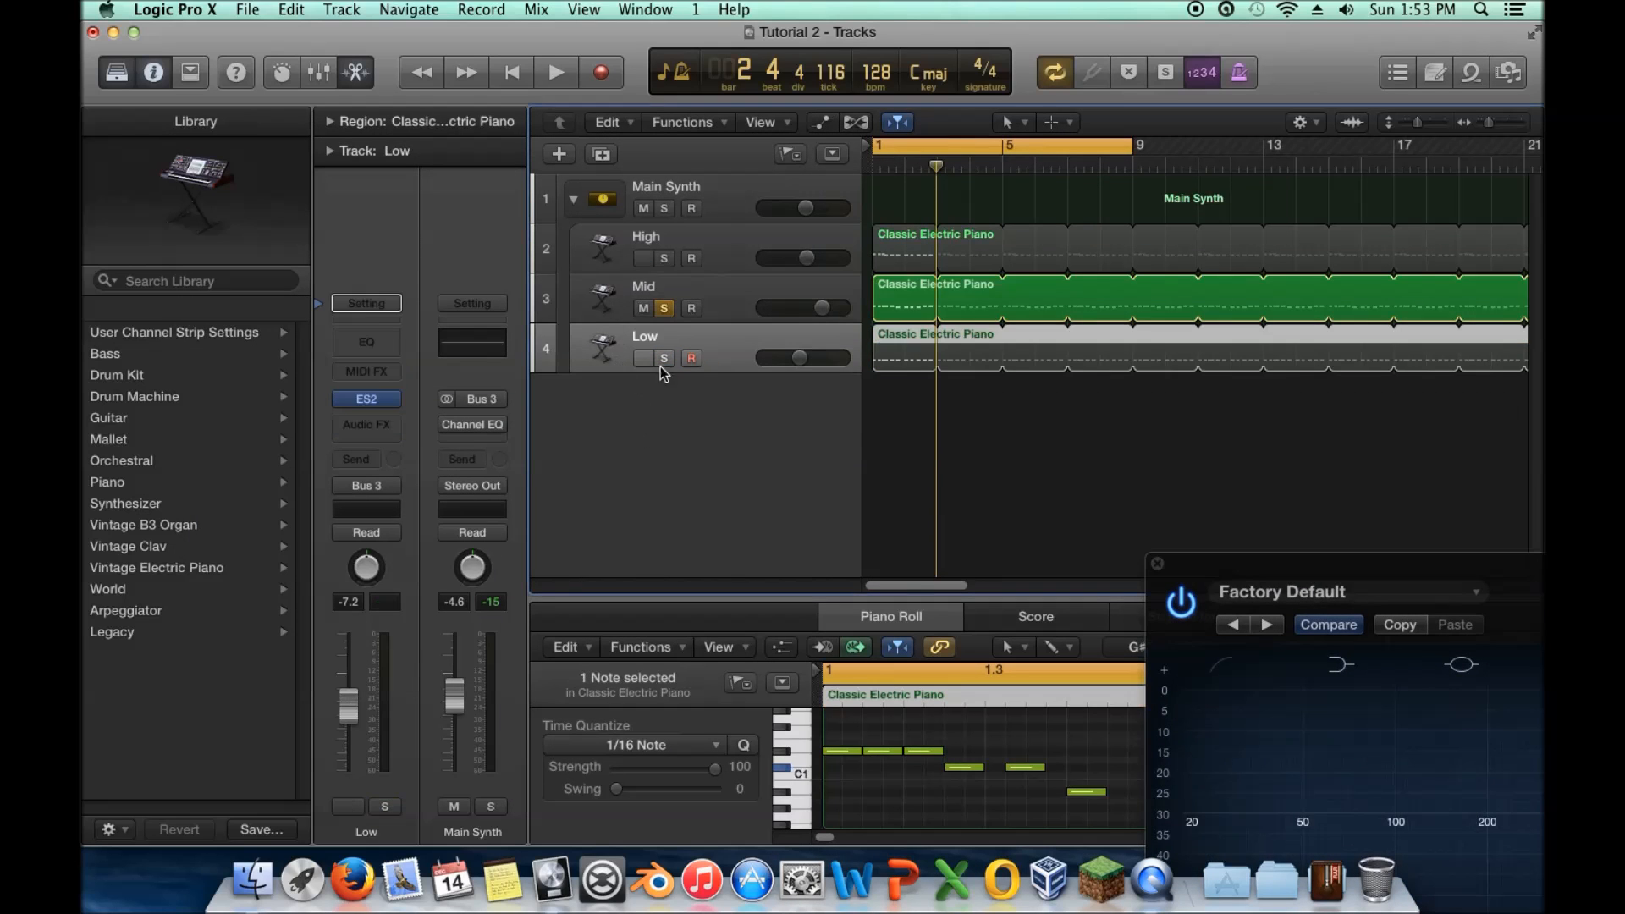
pyautogui.click(665, 358)
pyautogui.click(664, 308)
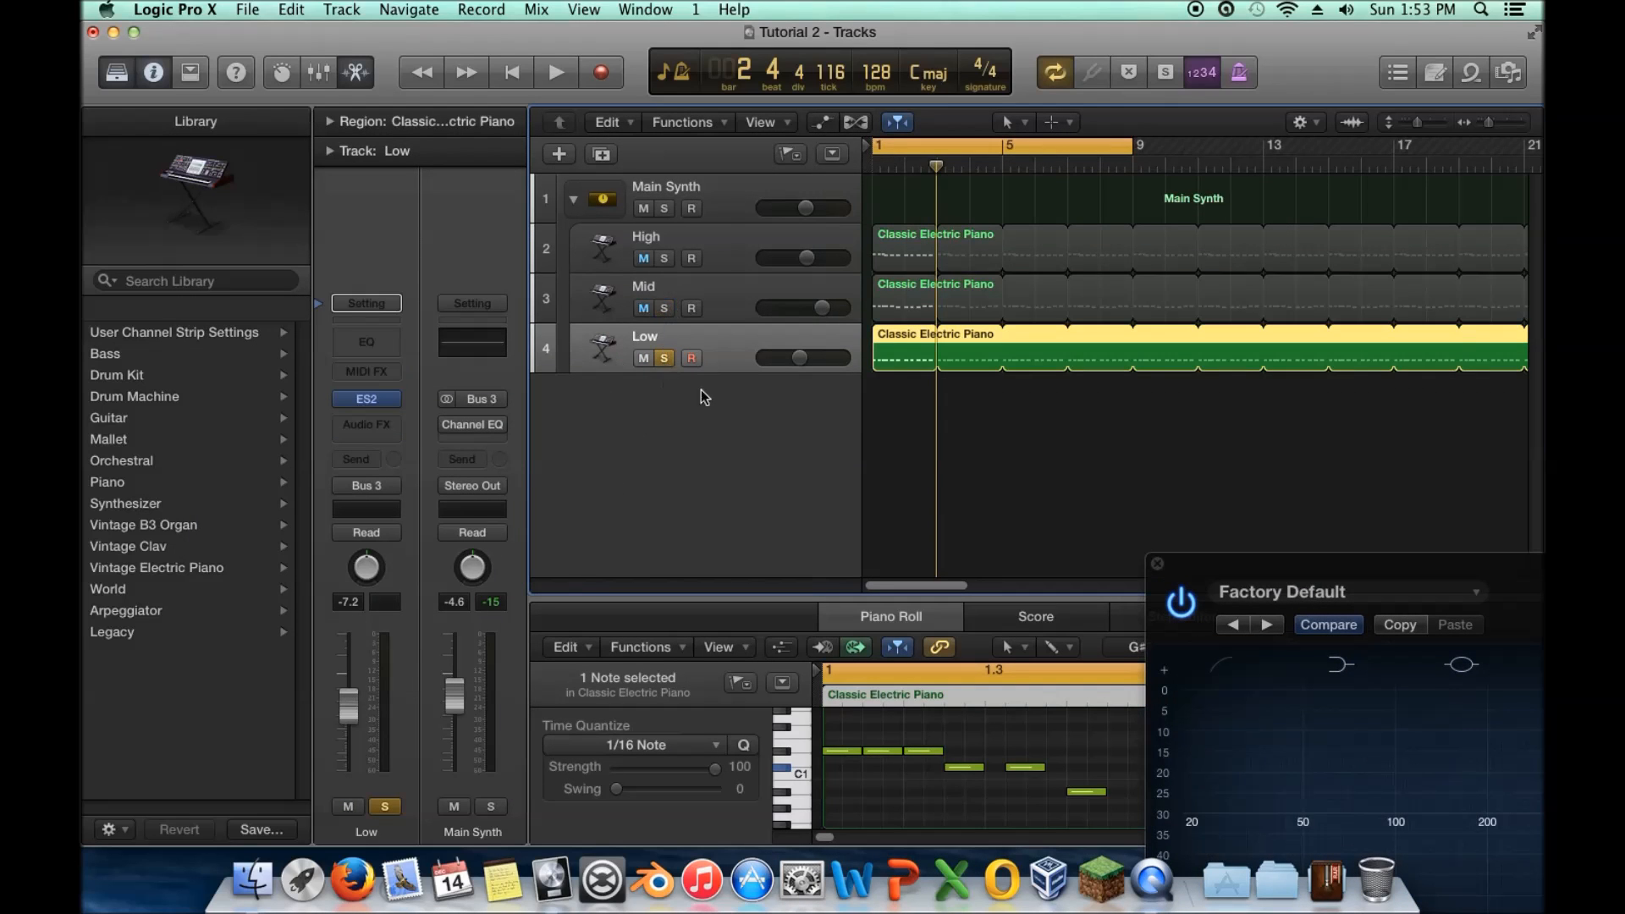
pyautogui.press('space')
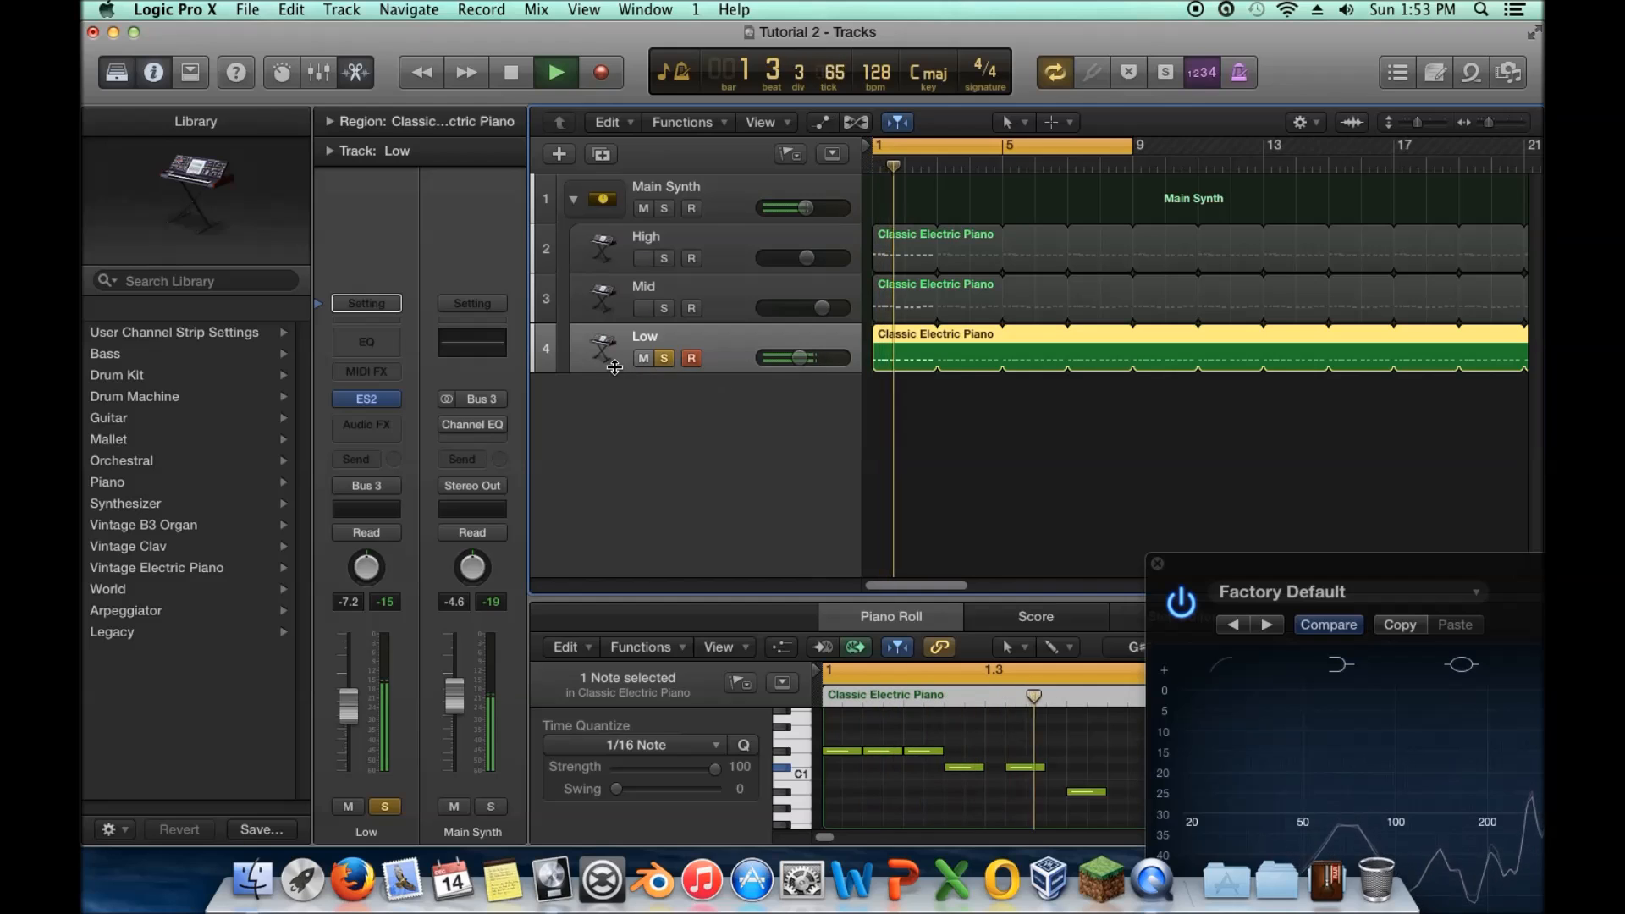
# Solo the Mid track in place of Low and play it with the Mid EQ analyzer in view
pyautogui.press('space')
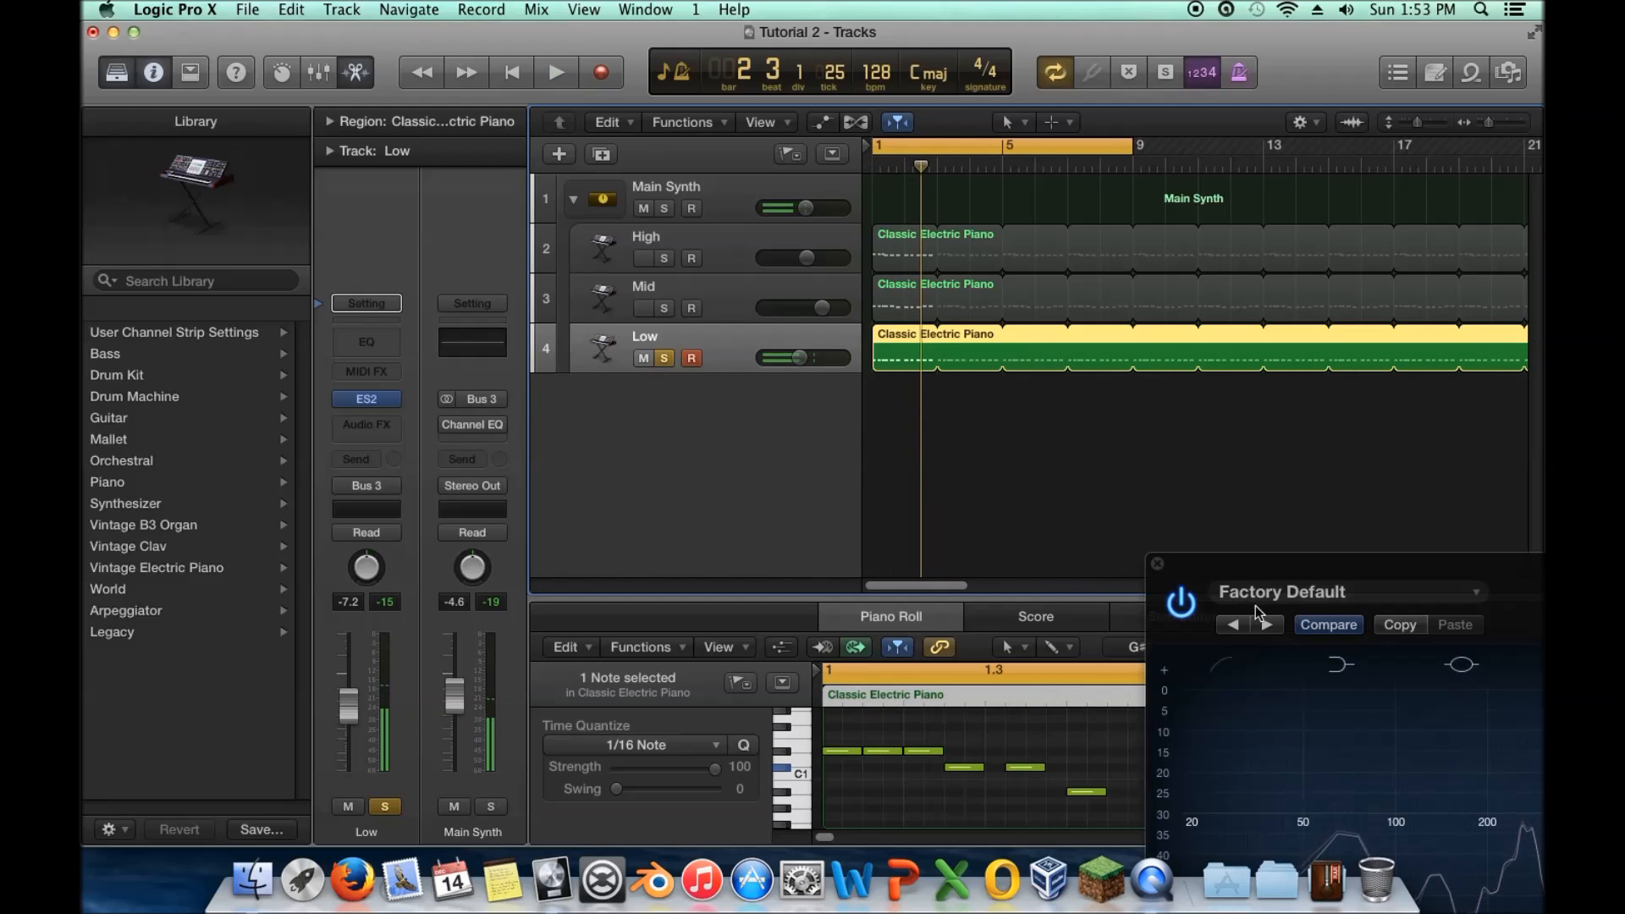
pyautogui.moveTo(1242, 565)
pyautogui.mouseDown()
pyautogui.moveTo(609, 232)
pyautogui.moveTo(716, 266)
pyautogui.mouseUp()
pyautogui.moveTo(812, 290); pyautogui.dragTo(1123, 325)
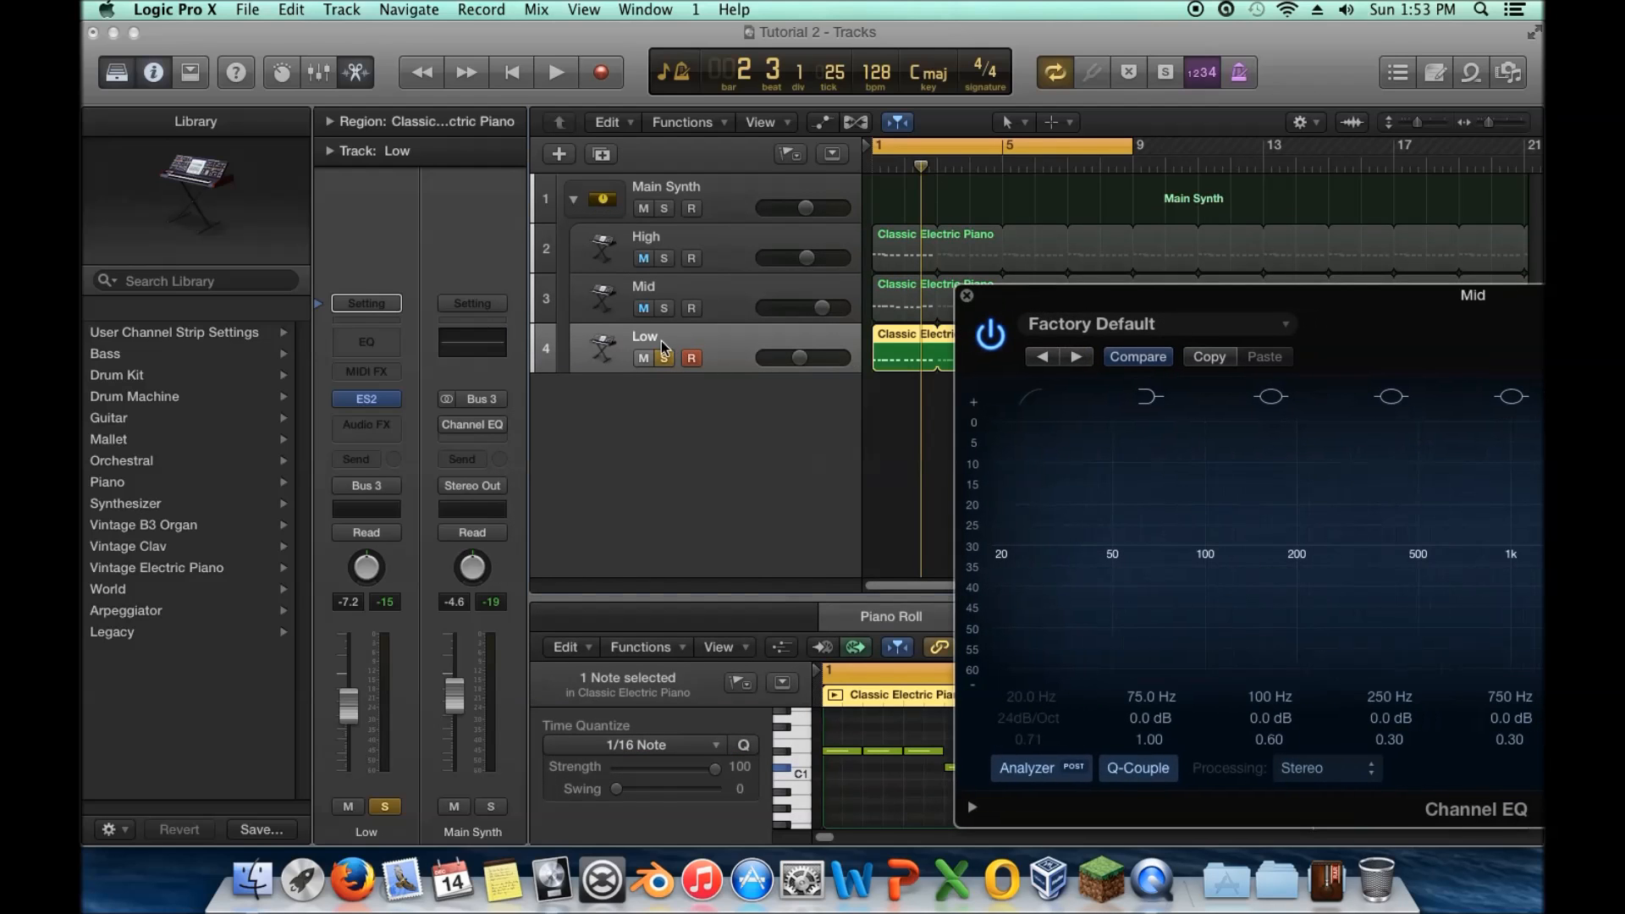
pyautogui.click(664, 308)
pyautogui.press('space')
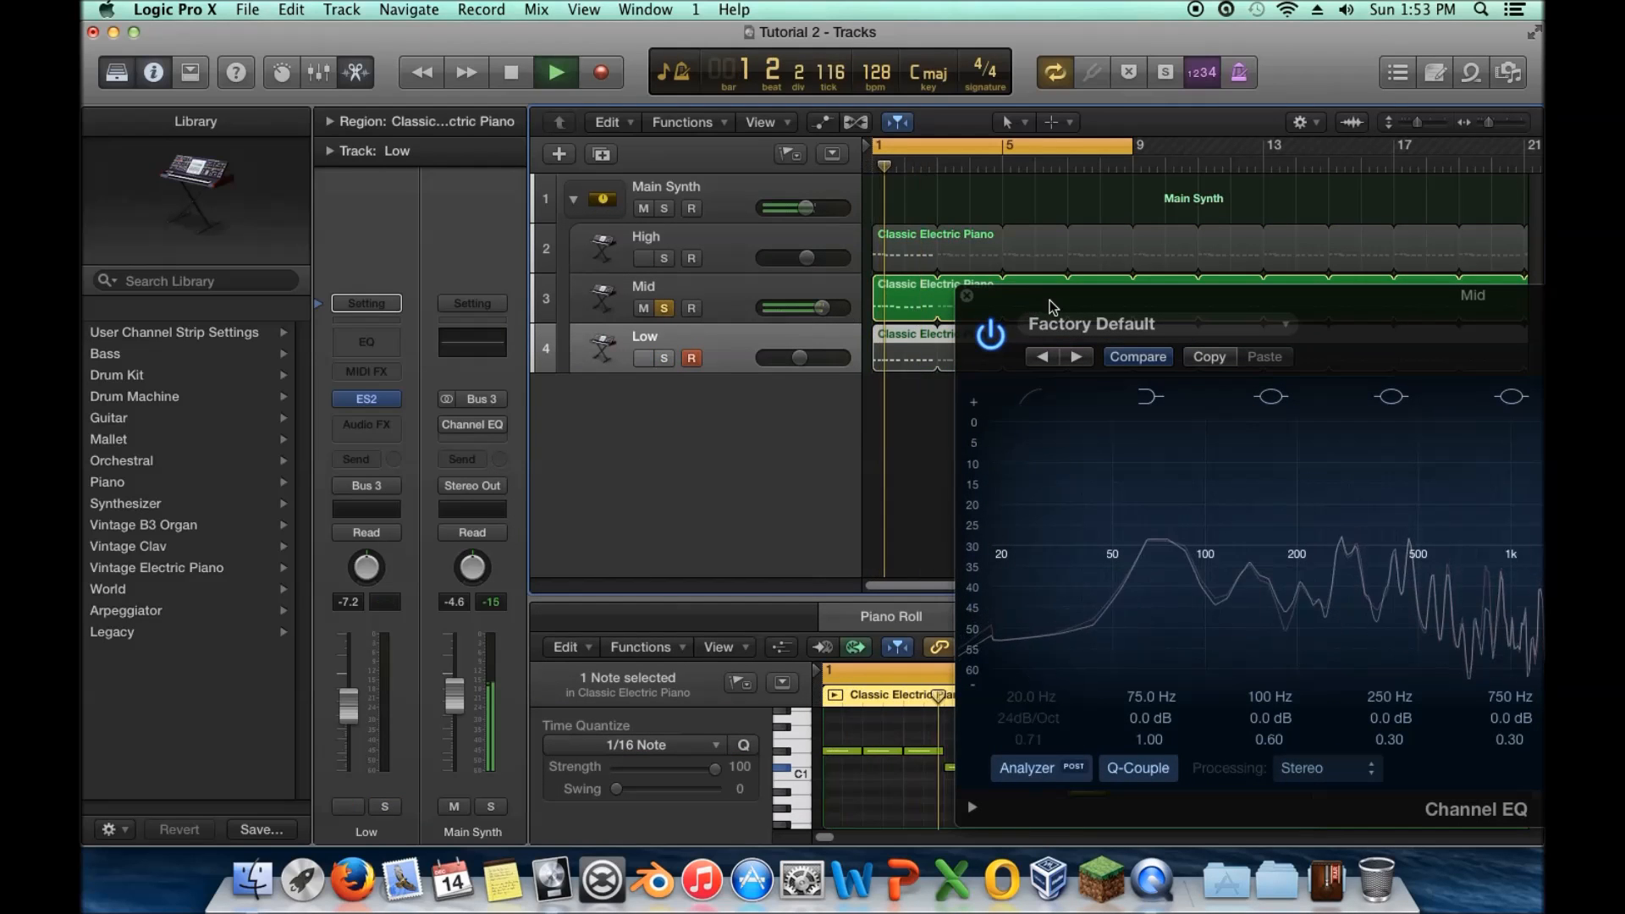
pyautogui.moveTo(1041, 308); pyautogui.dragTo(606, 297)
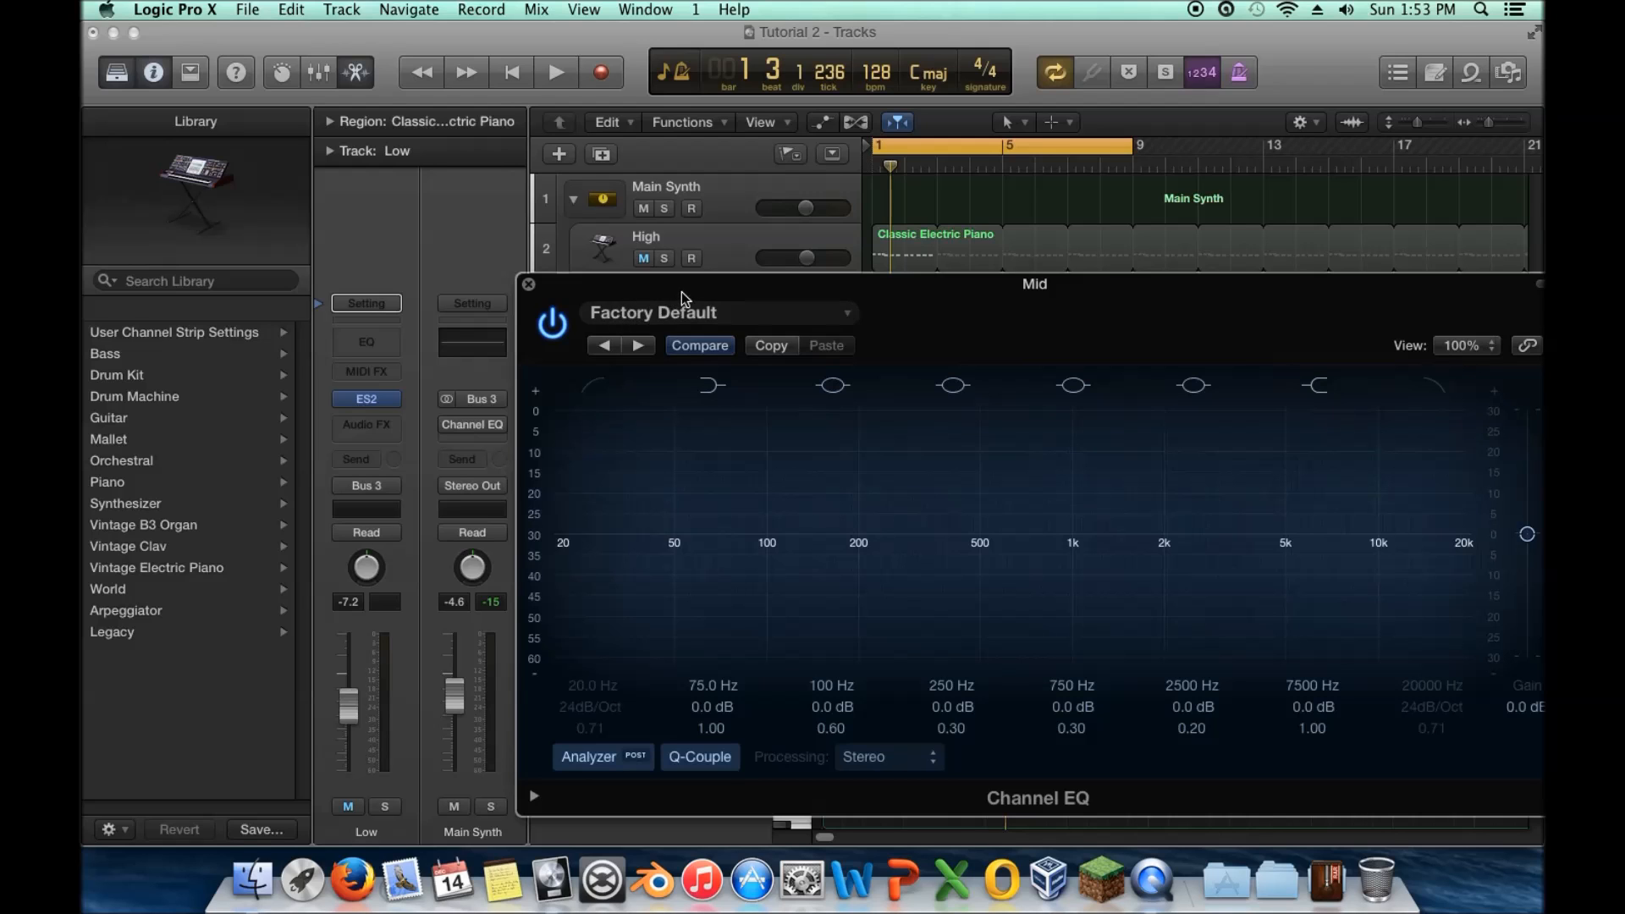
pyautogui.moveTo(683, 301); pyautogui.dragTo(541, 245)
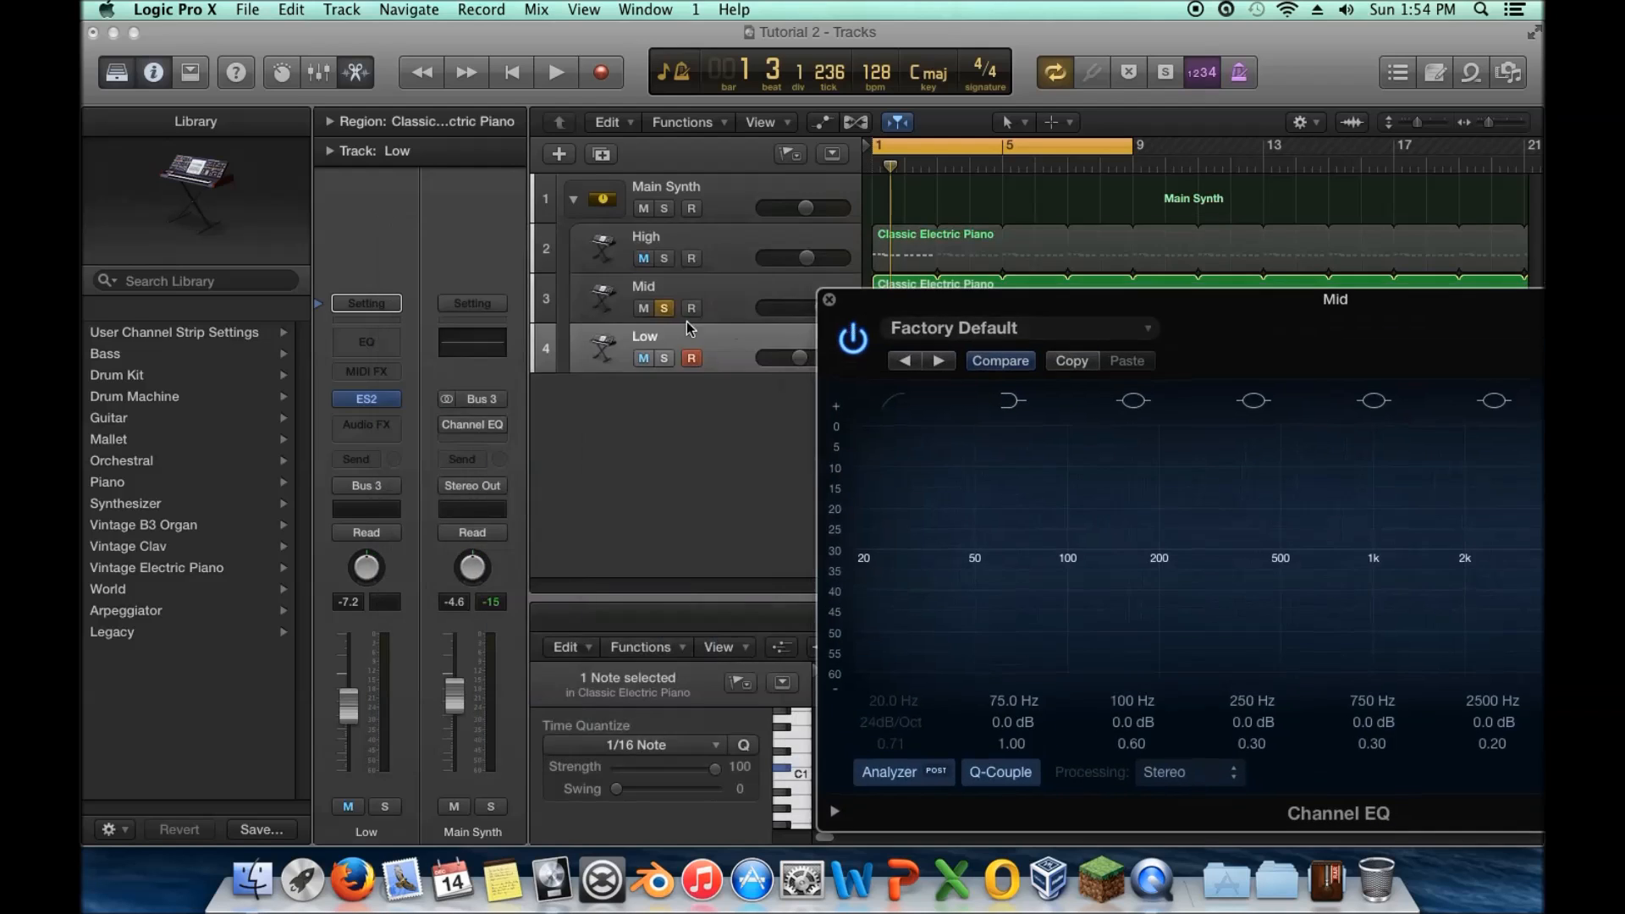
# Solo the Low track alongside Mid, start playback, and take Mid out of the solo
pyautogui.click(661, 358)
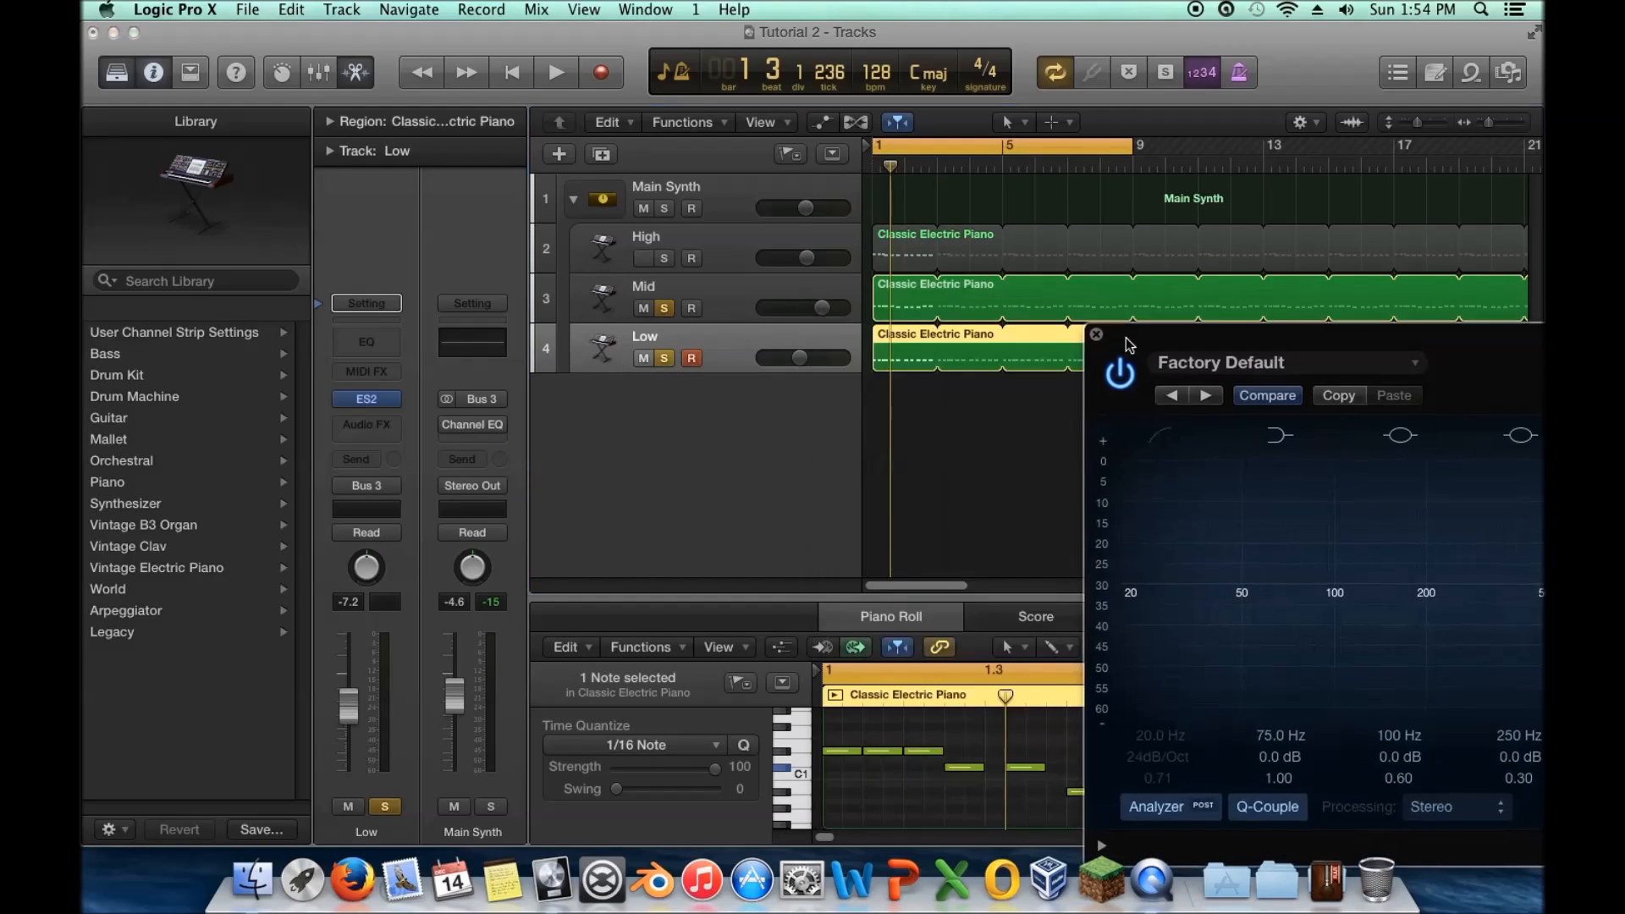
pyautogui.press('space')
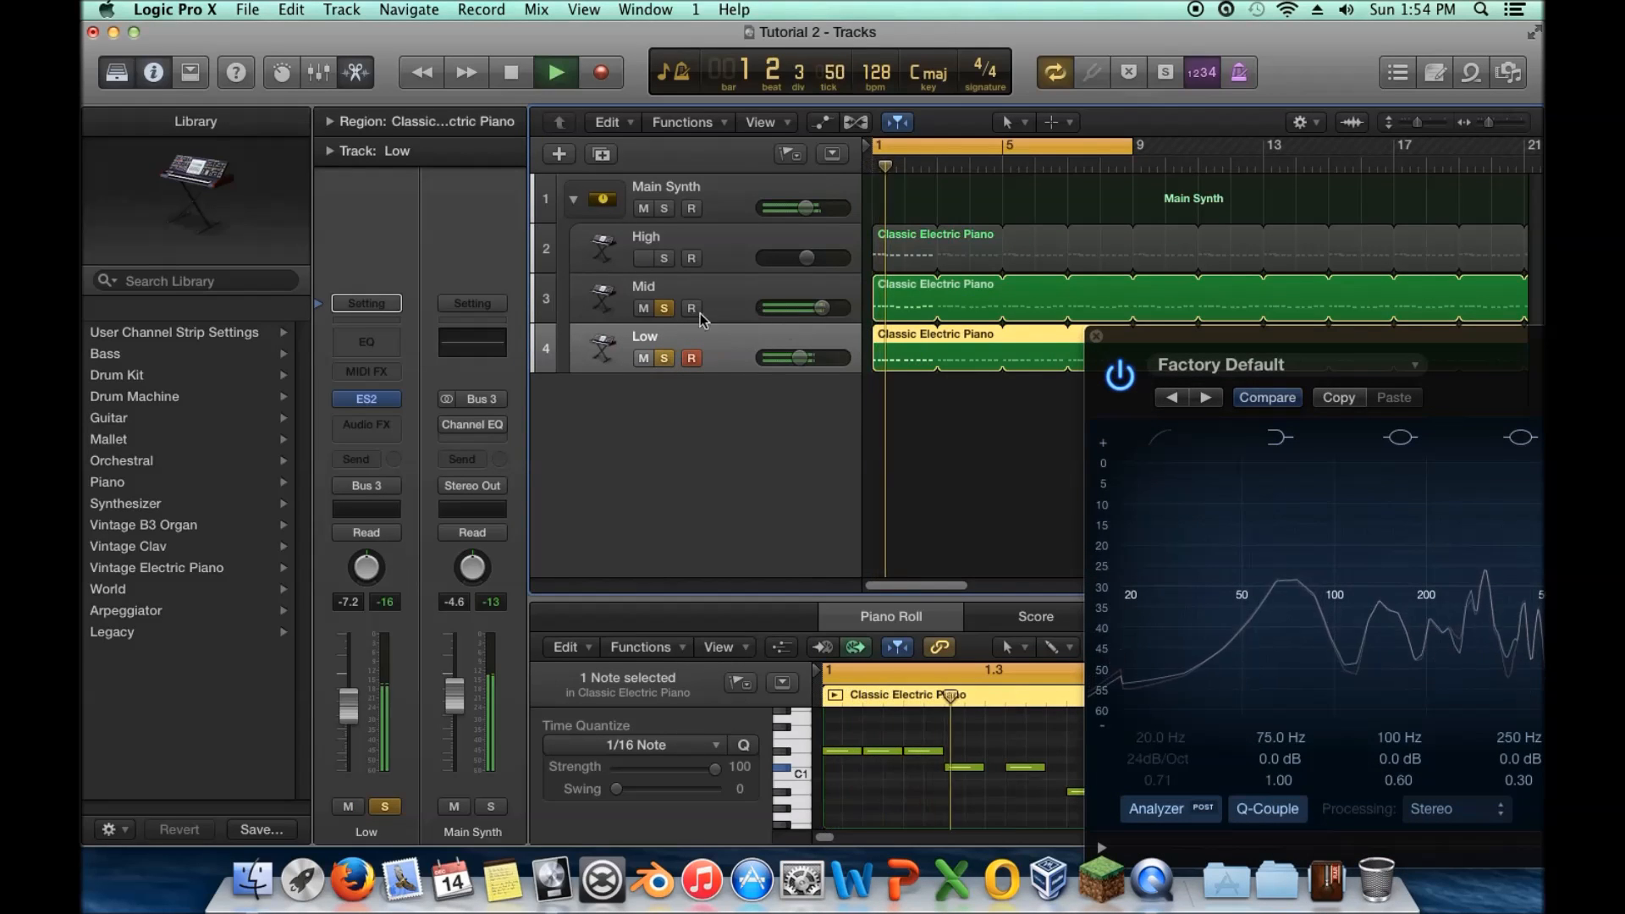
pyautogui.click(672, 308)
# Bring up the Low region's notes in the Piano Roll and try all of them an octave higher during playback
pyautogui.doubleClick(905, 338)
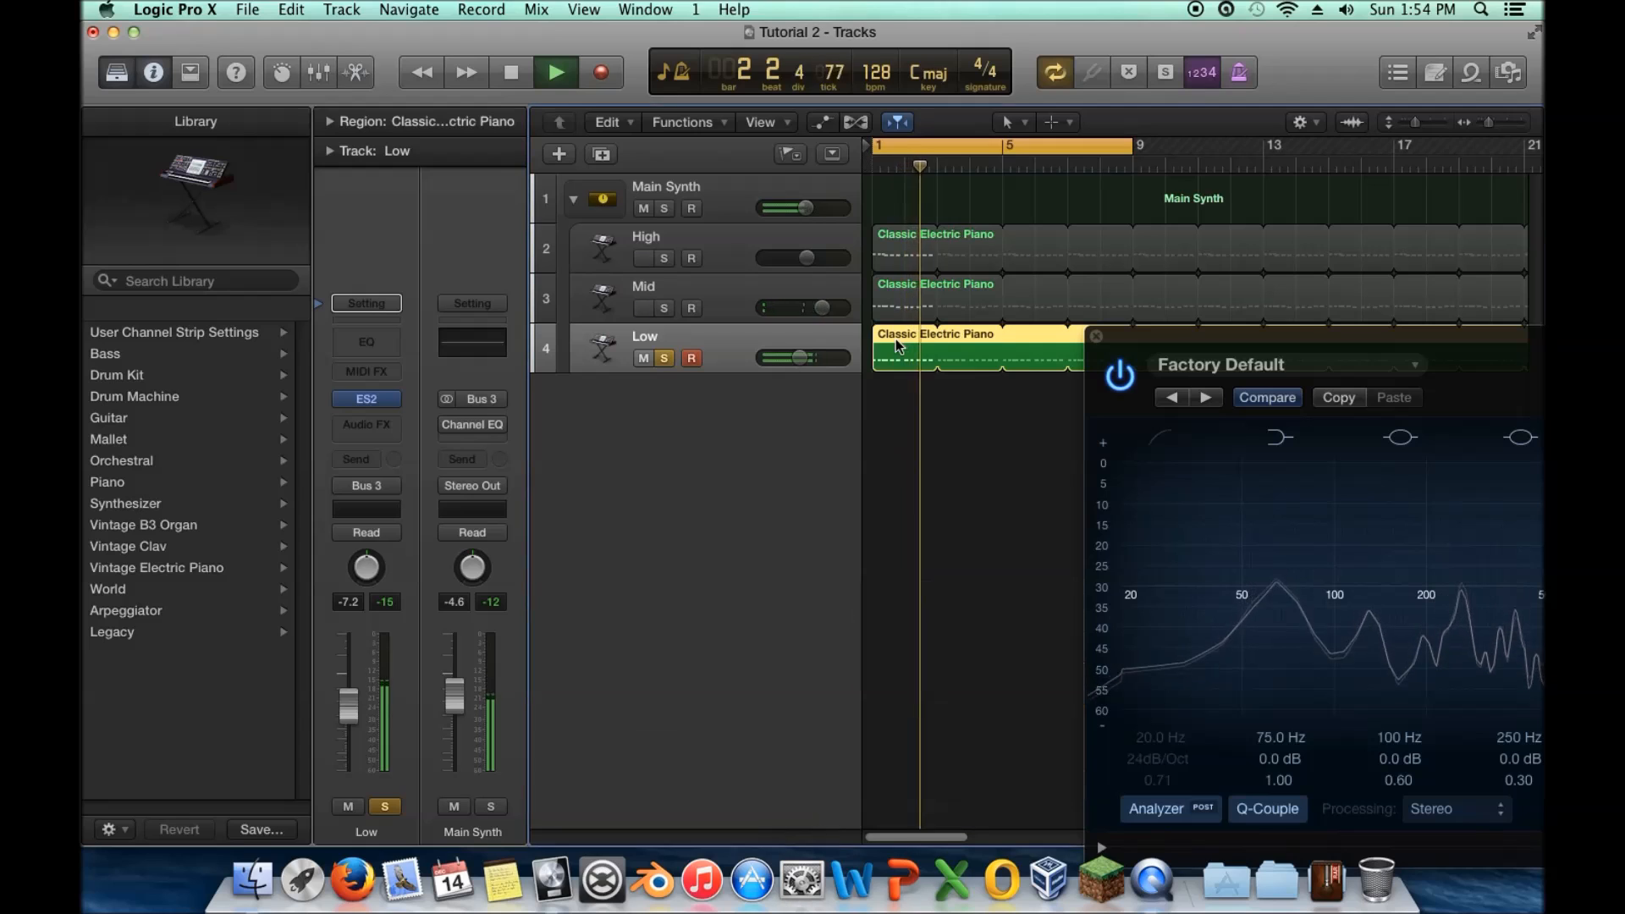
pyautogui.press('e')
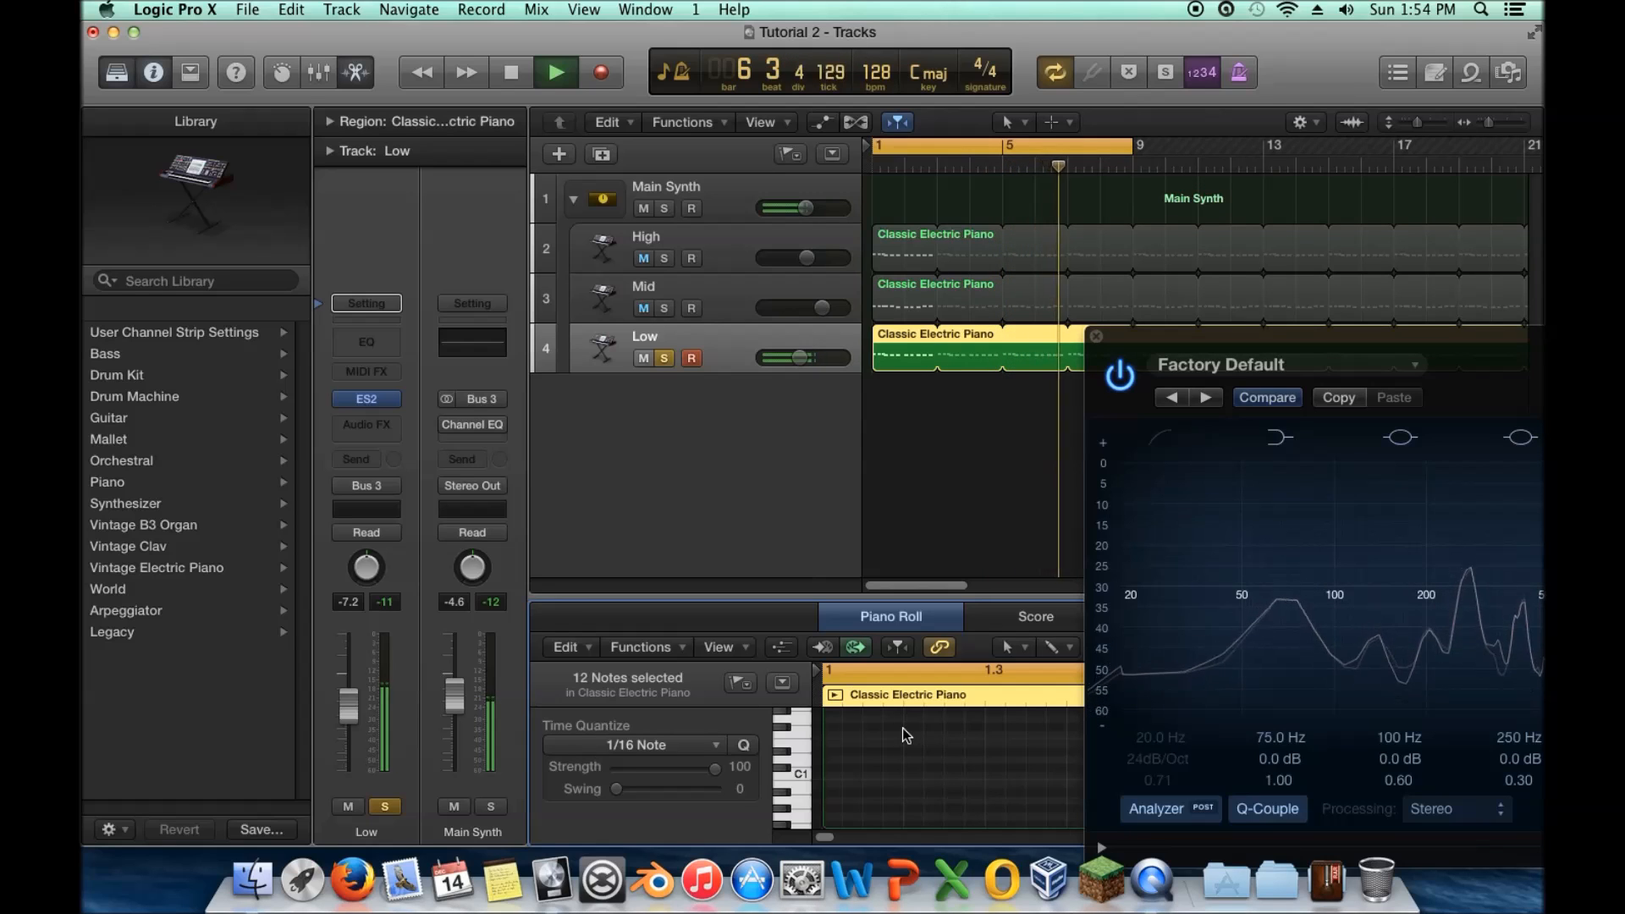
pyautogui.press('space')
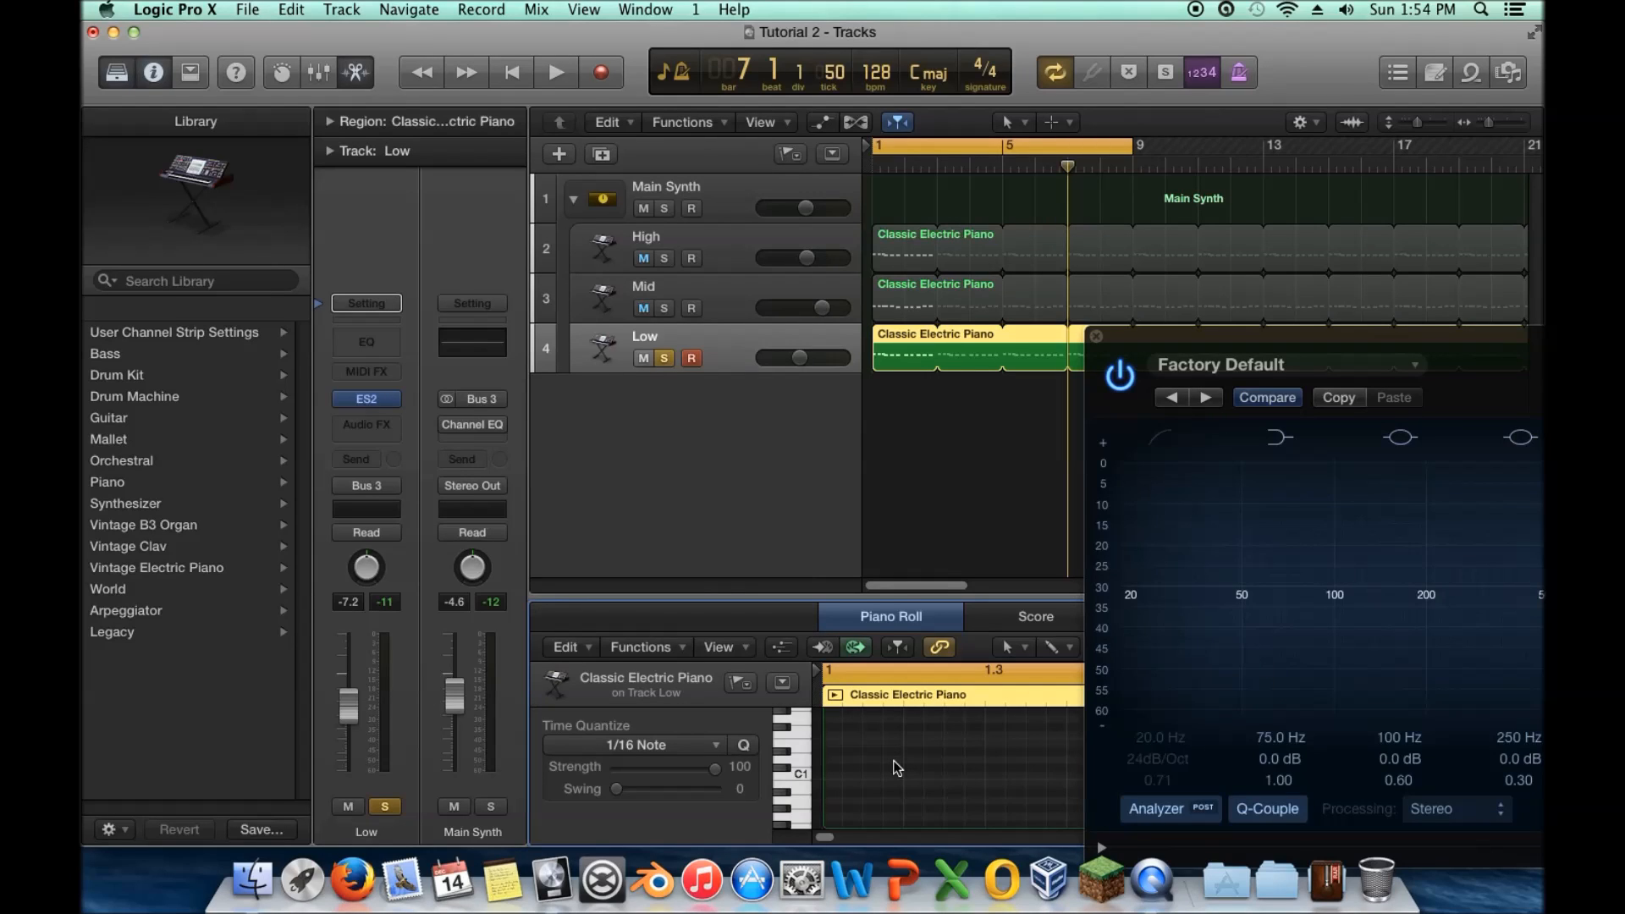
# Close the Mid EQ window and transpose all notes of the Low region down one octave
pyautogui.press('super+a')
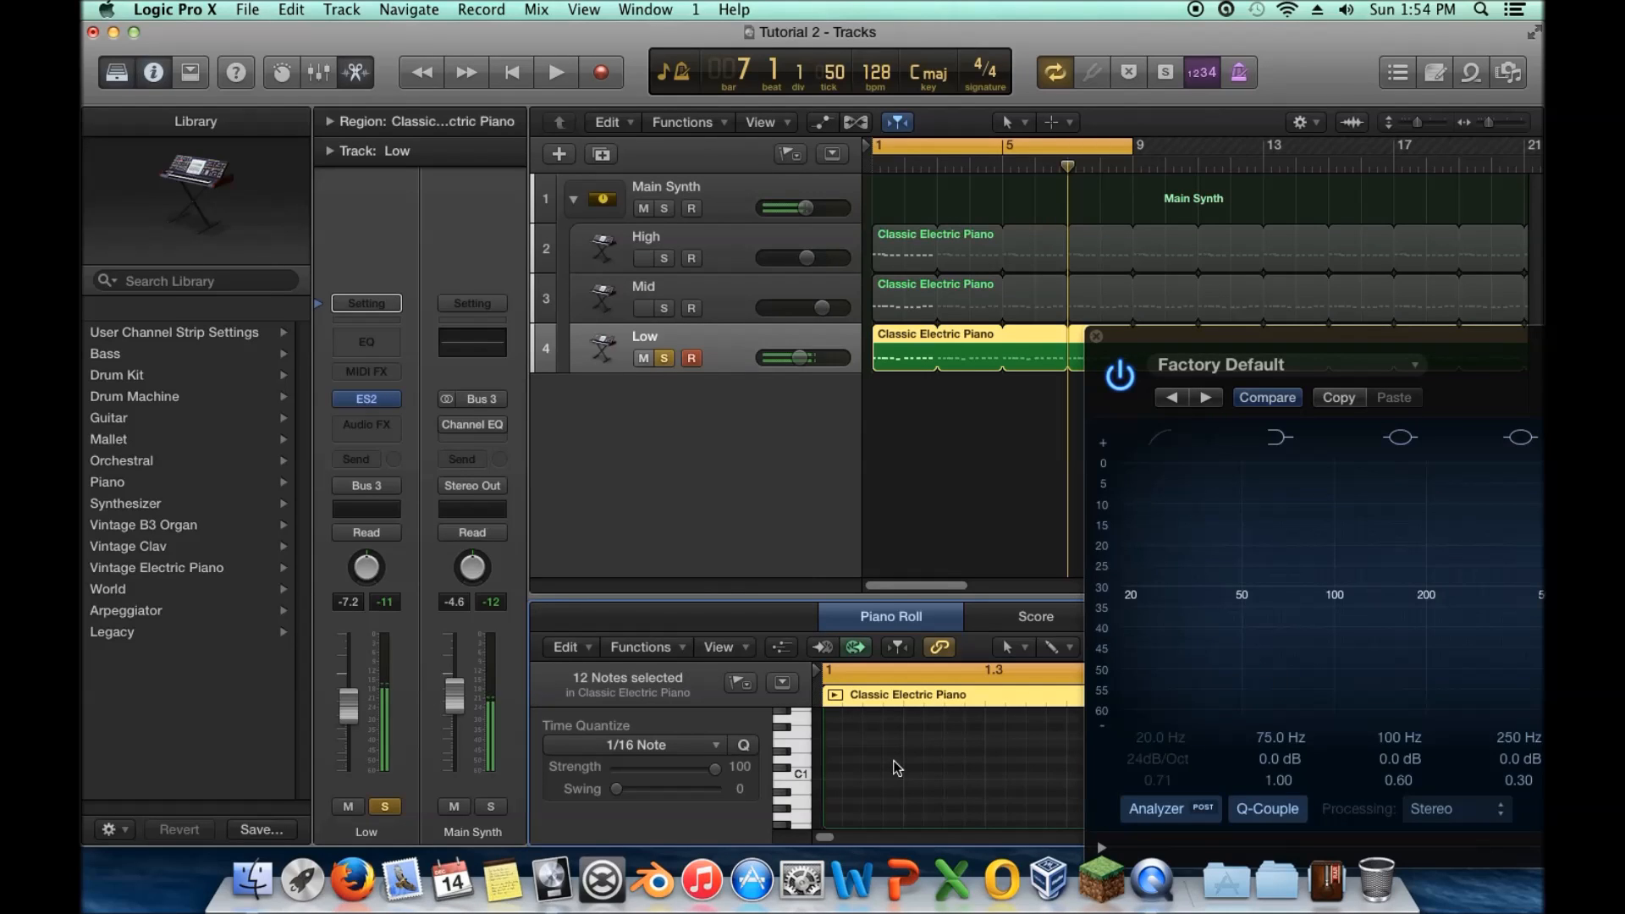
pyautogui.click(1095, 336)
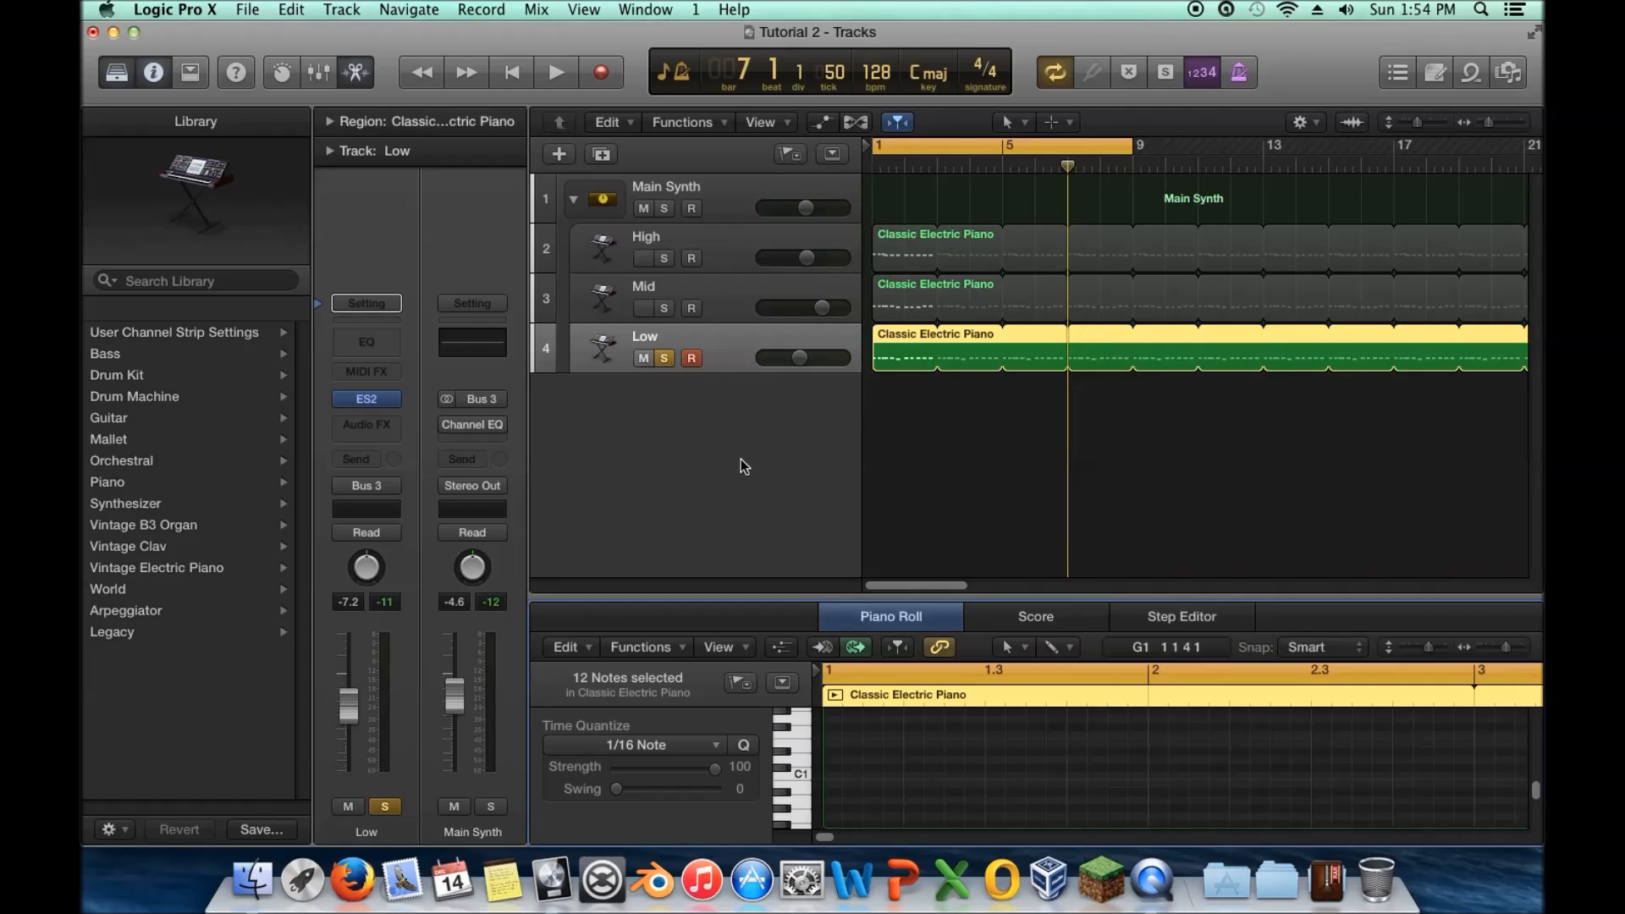
pyautogui.scroll(3, 1099, 764)
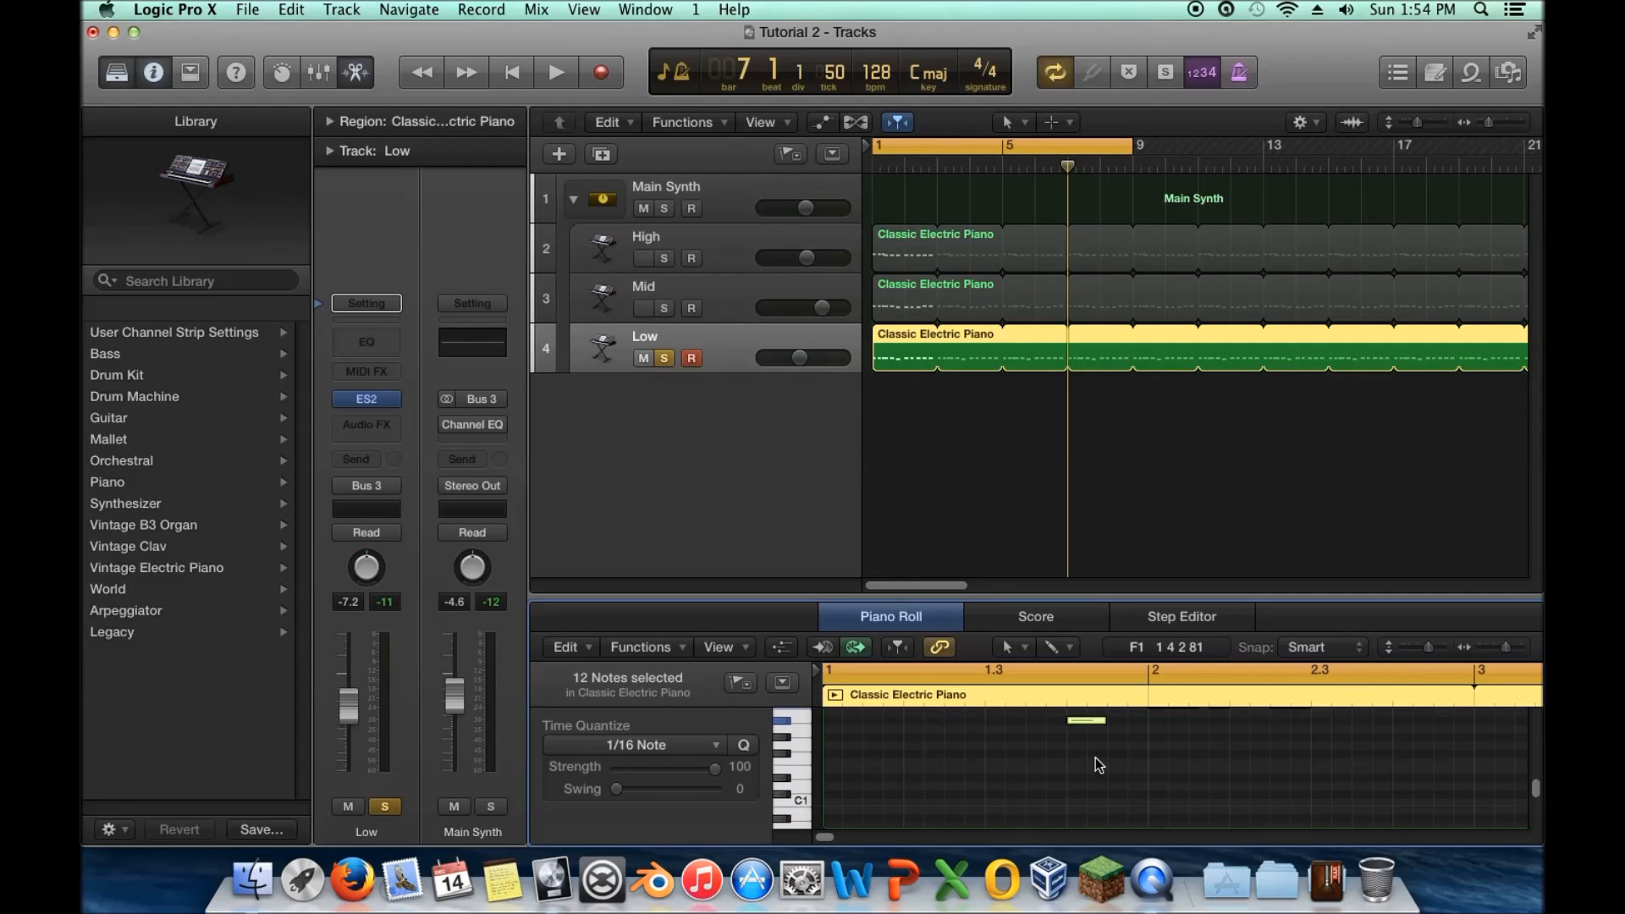
pyautogui.hotkey('alt', 'shift', 'Down')
# Open the Mid track's Channel EQ, and play Mid soloed in place of Low with the analyzer in view
pyautogui.click(663, 285)
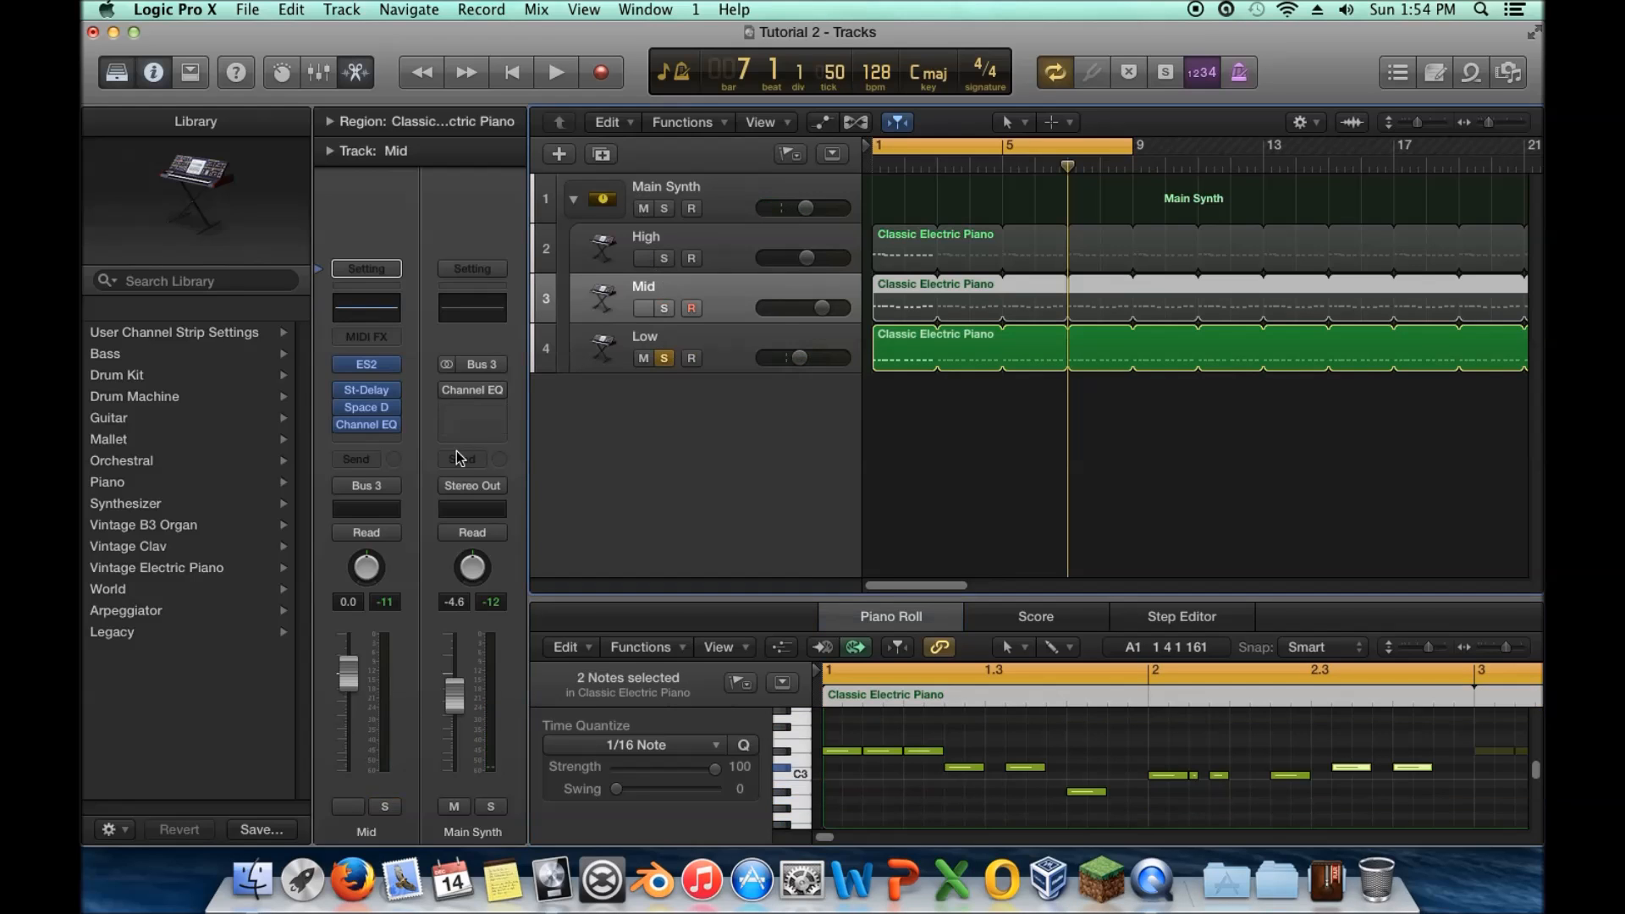
pyautogui.click(374, 423)
pyautogui.moveTo(1137, 342); pyautogui.dragTo(805, 272)
pyautogui.click(666, 310)
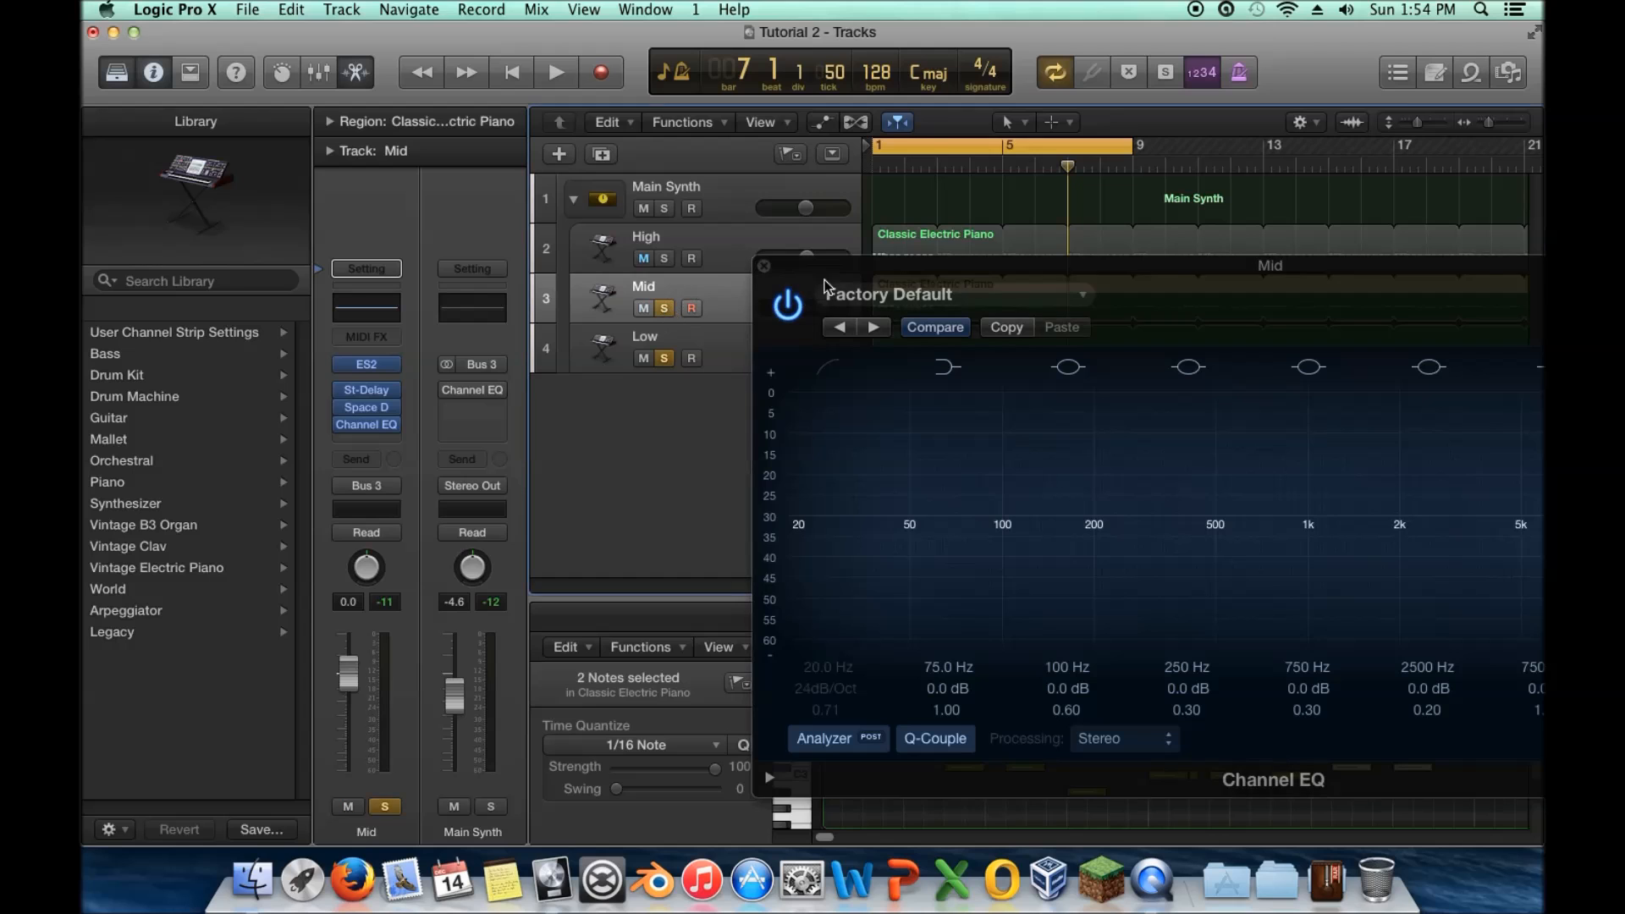
pyautogui.press('space')
pyautogui.moveTo(851, 277); pyautogui.dragTo(332, 254)
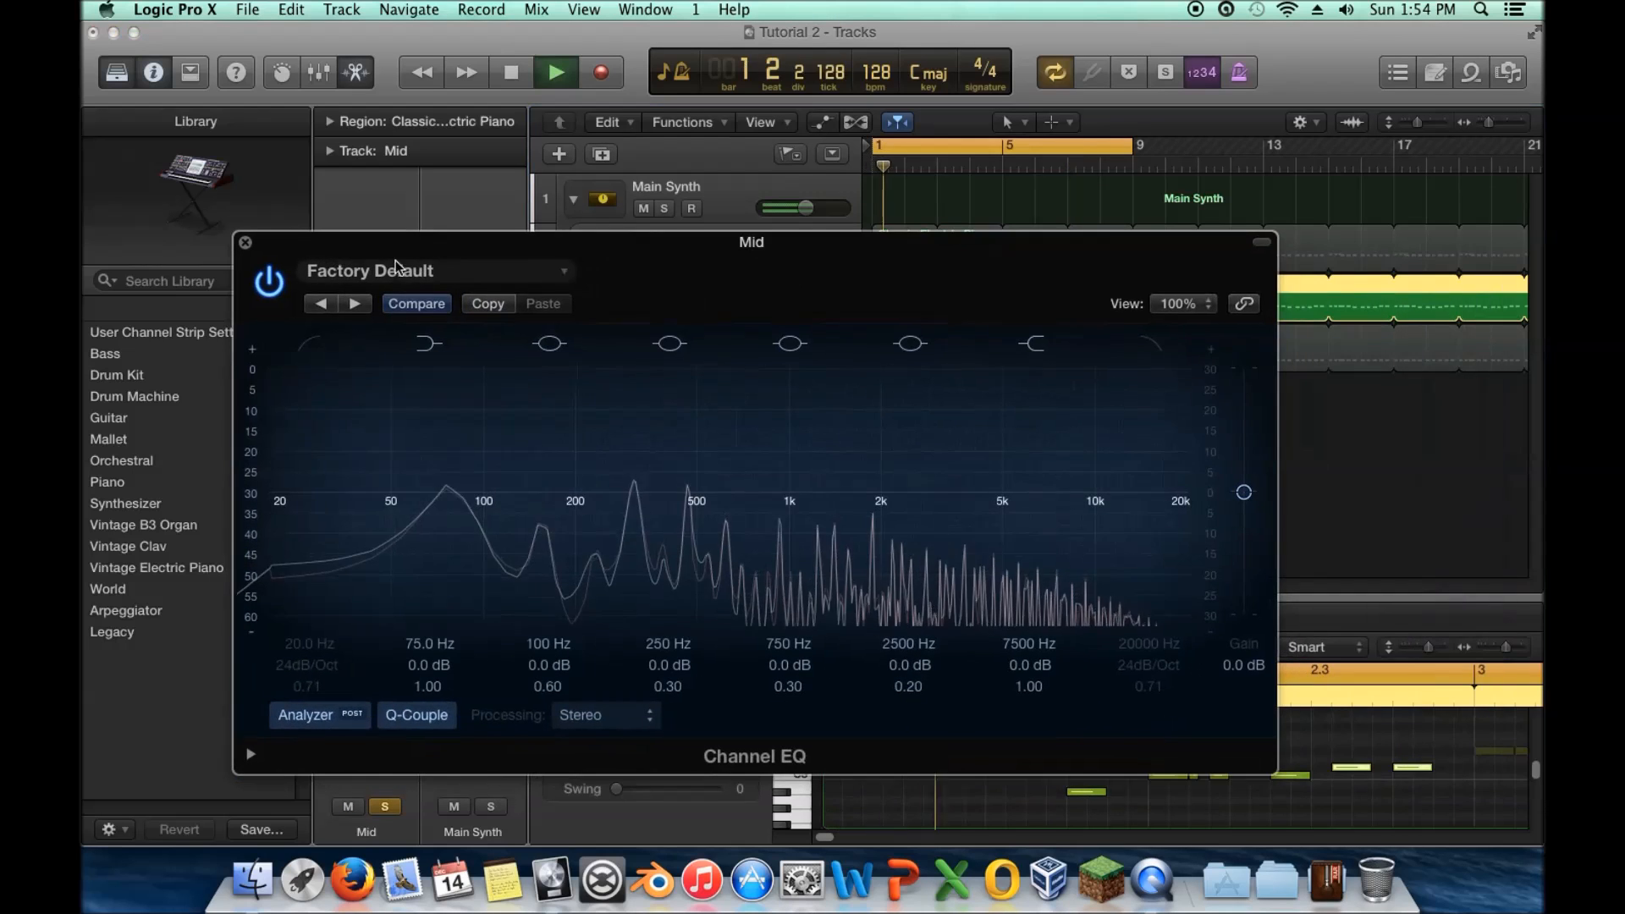
# Try a high-cut at 3750 Hz and a low-cut at 220 Hz on the Mid EQ, switch both off and stop playback
pyautogui.moveTo(1148, 529); pyautogui.dragTo(964, 525)
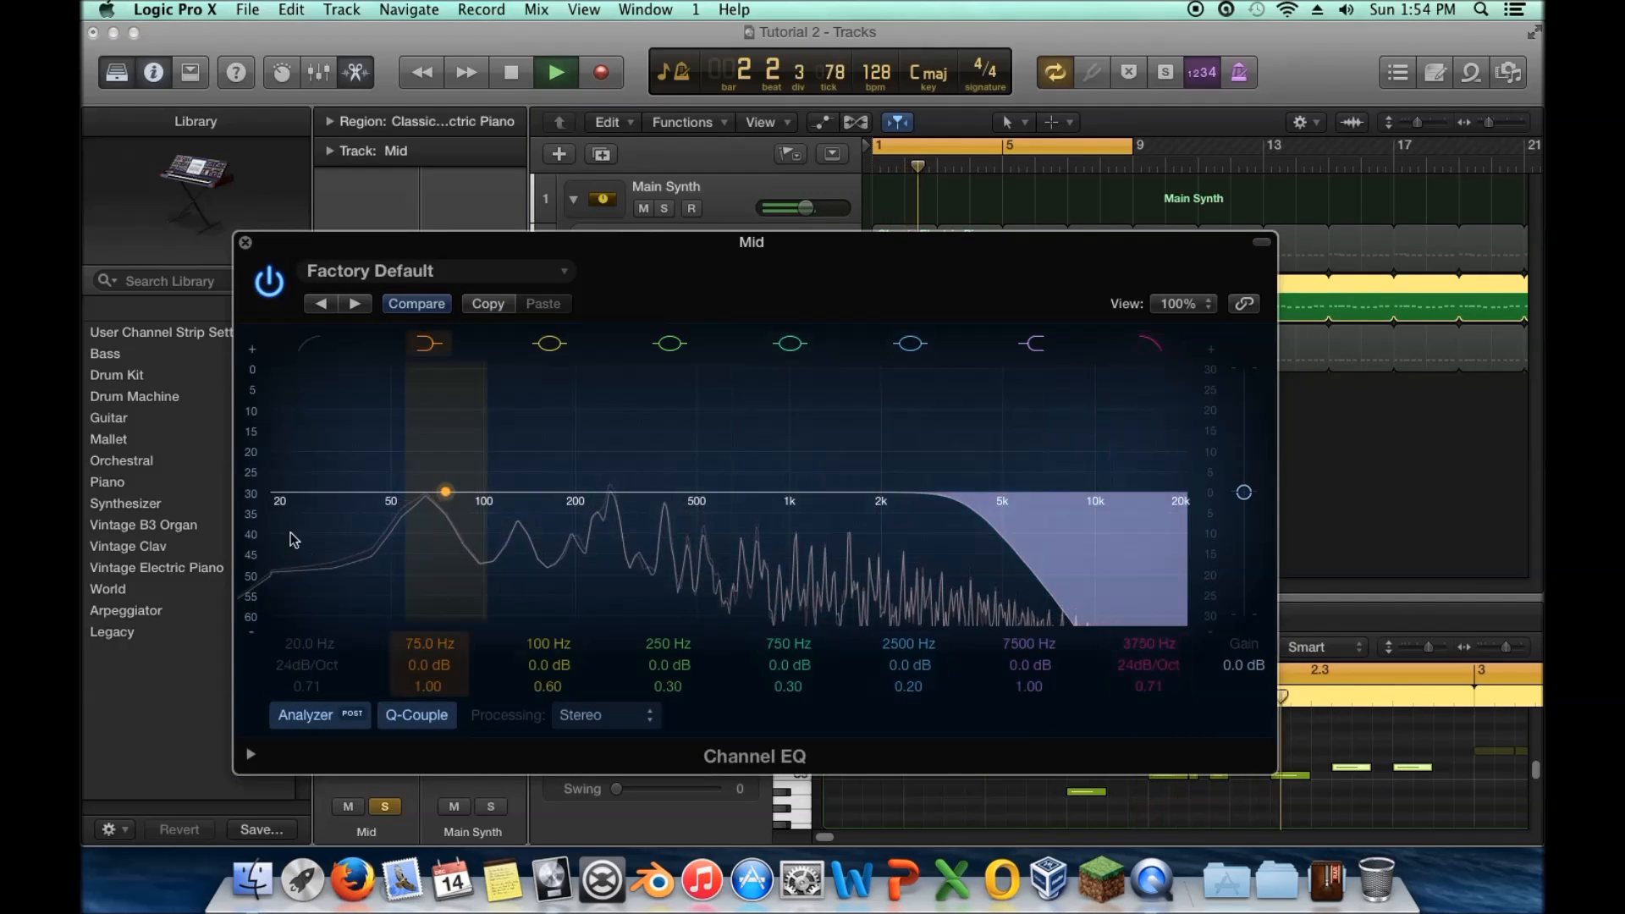
pyautogui.click(319, 388)
pyautogui.moveTo(327, 550); pyautogui.dragTo(630, 541)
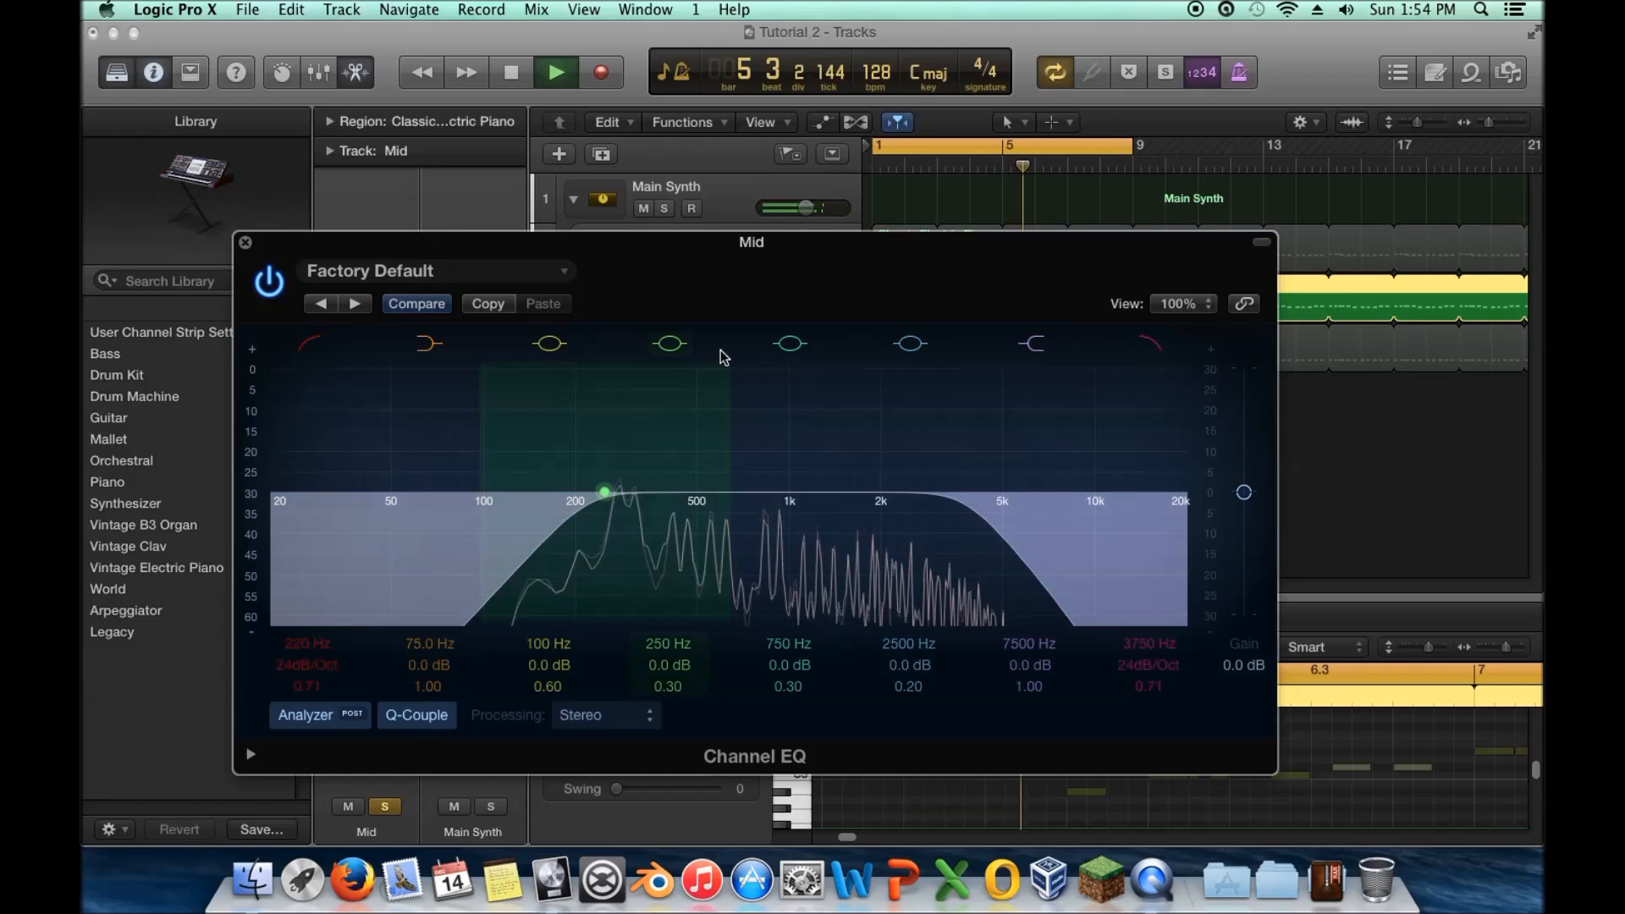
pyautogui.click(1149, 343)
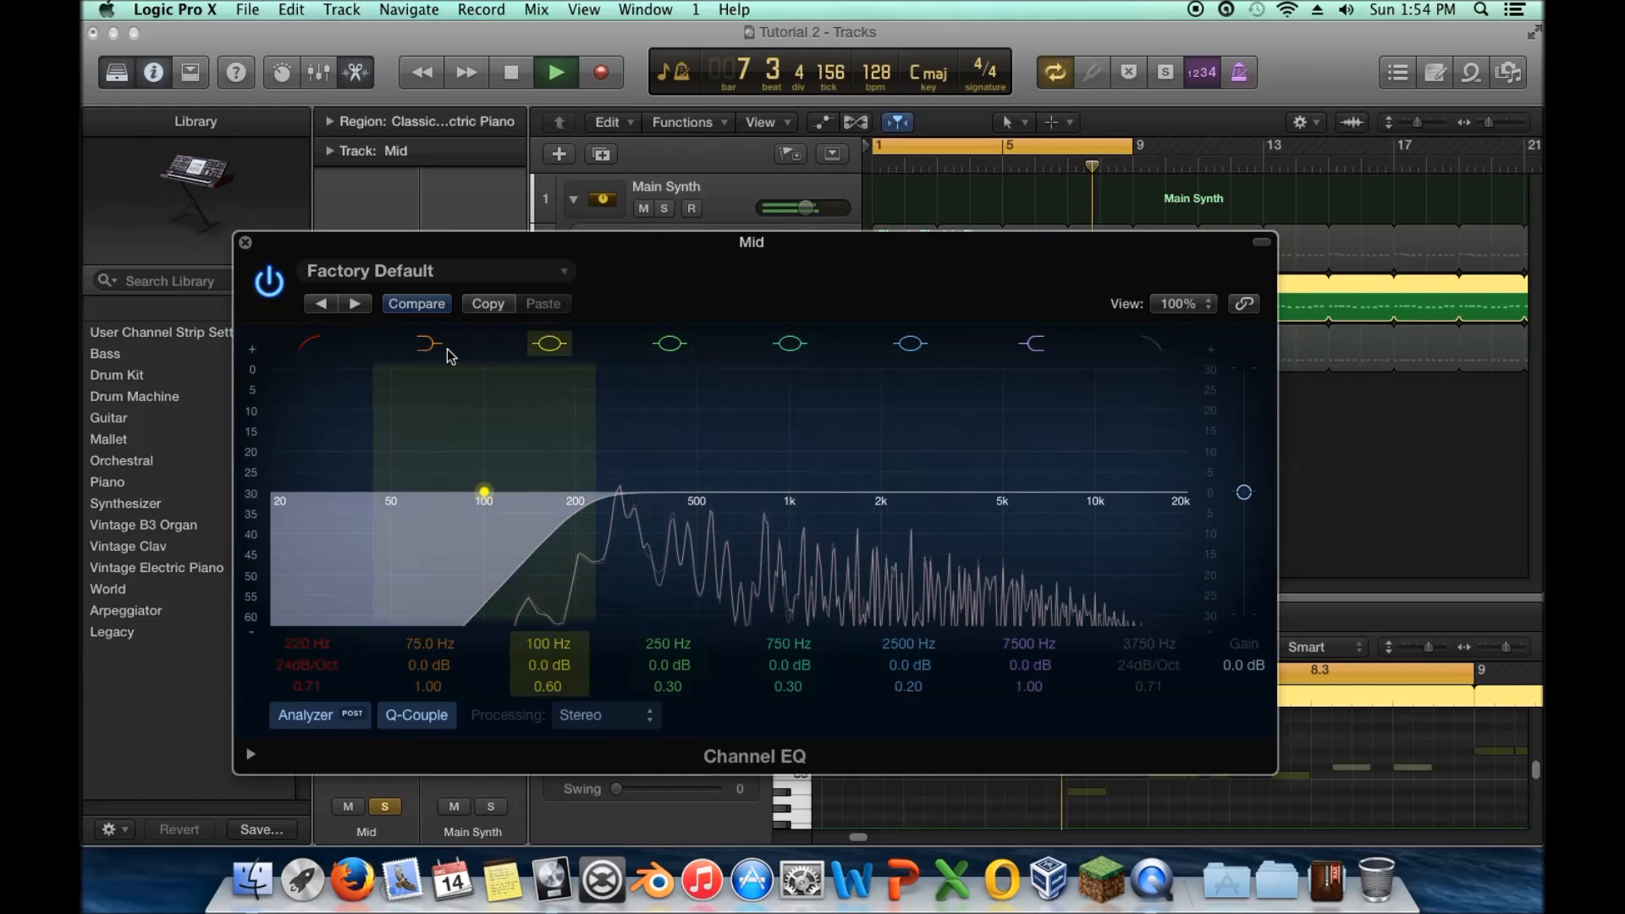
pyautogui.click(311, 345)
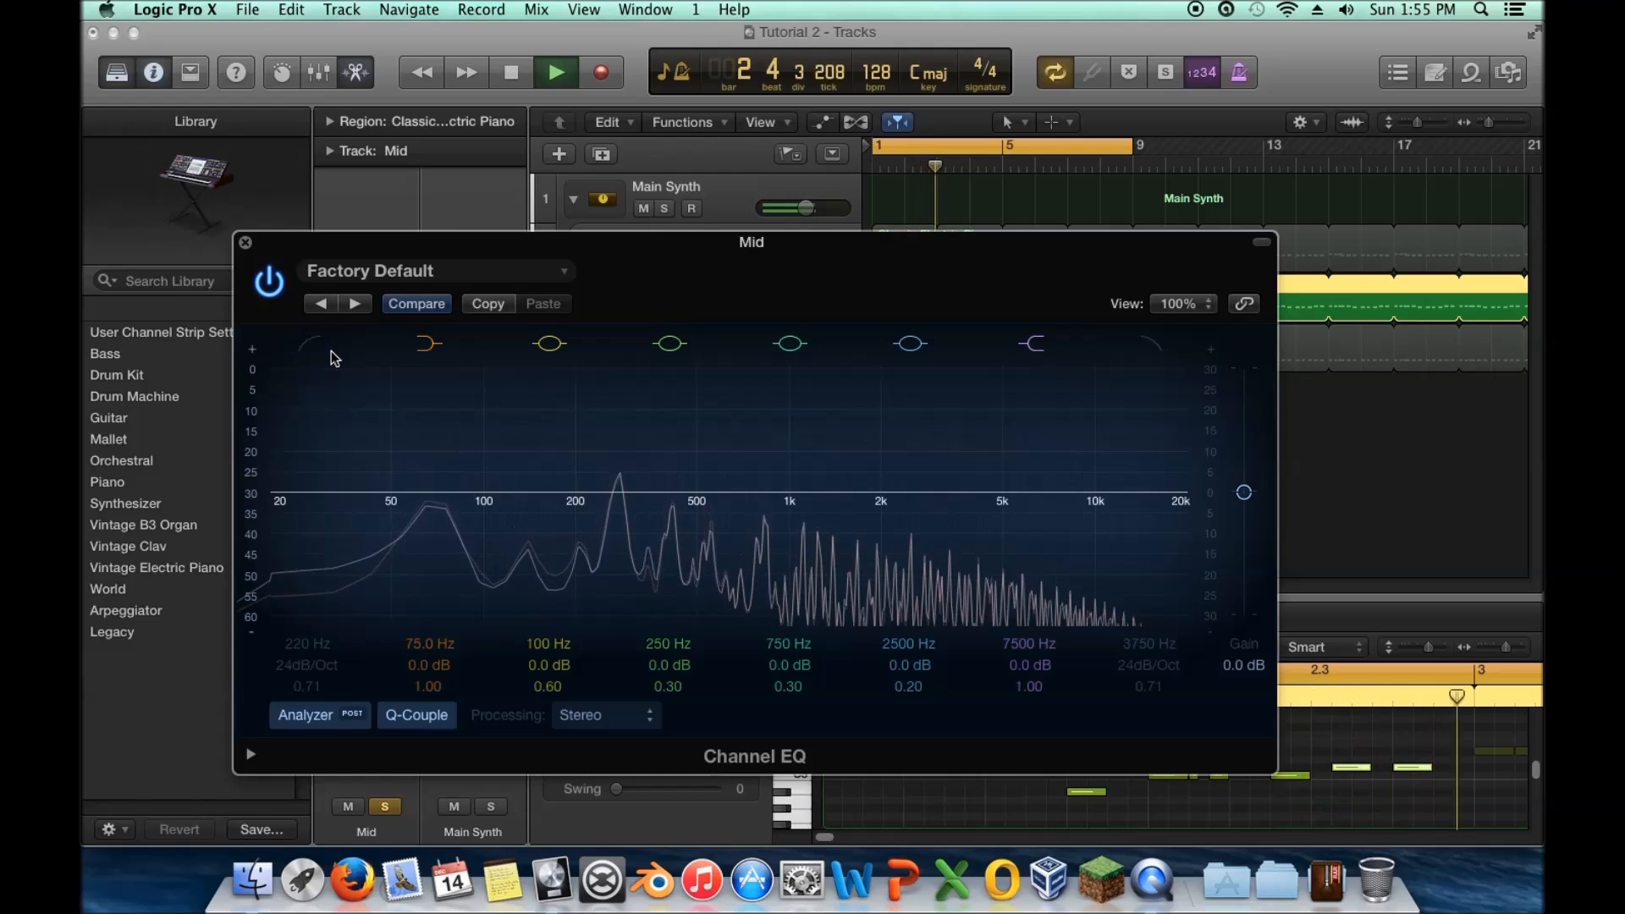
pyautogui.press('space')
# Close the Mid EQ window and solo the High track in place of Mid
pyautogui.moveTo(304, 241); pyautogui.dragTo(374, 304)
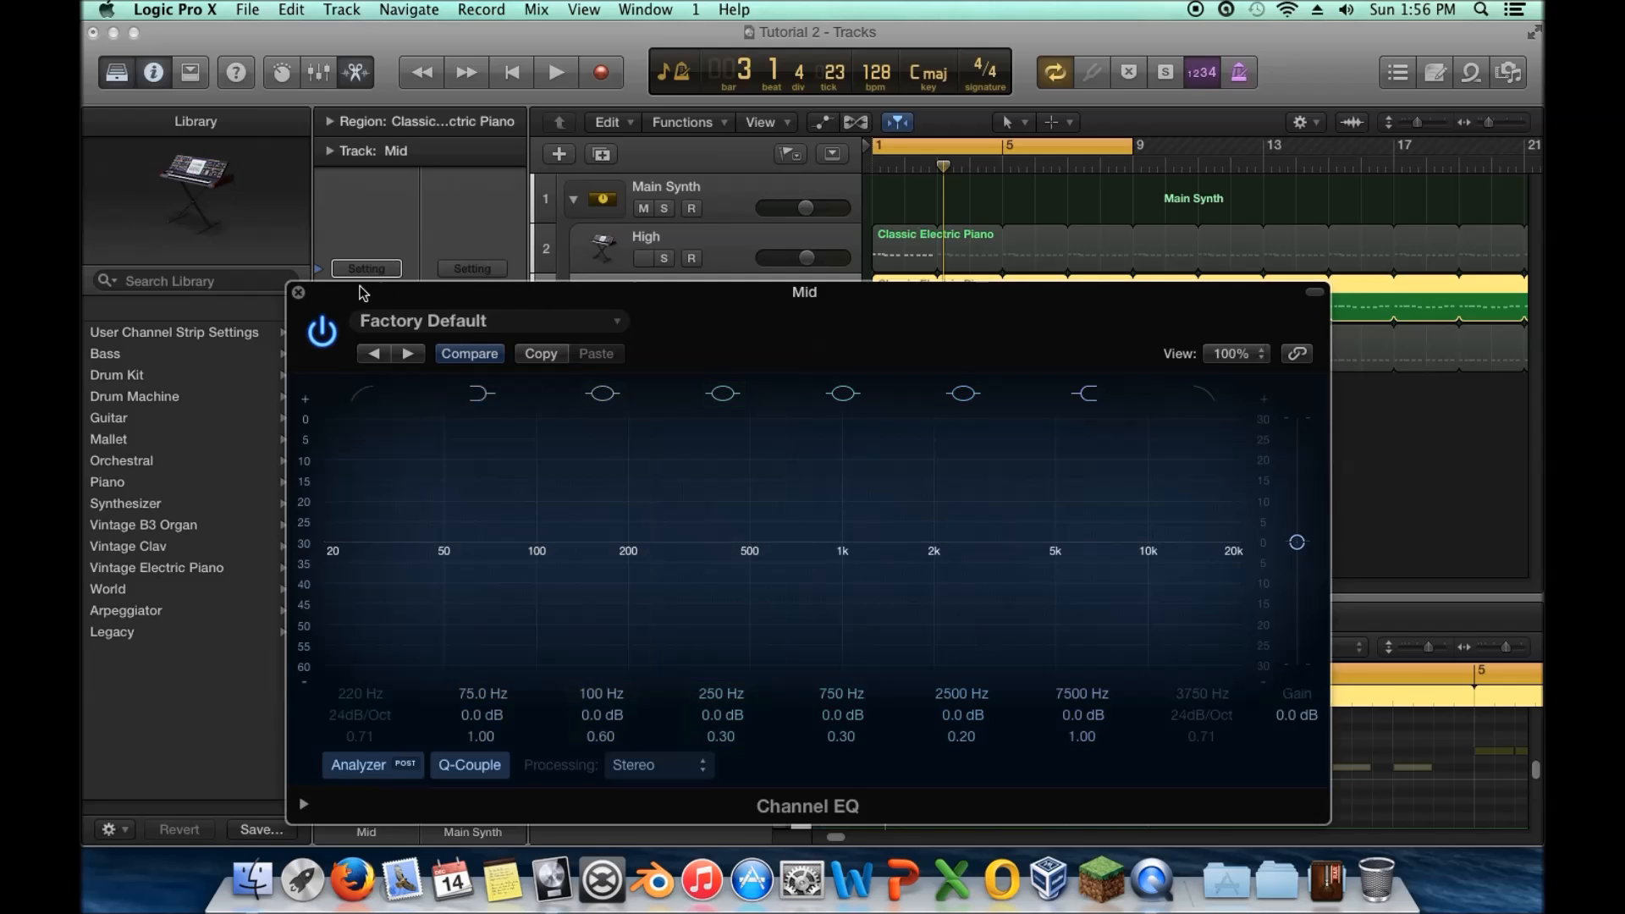
pyautogui.click(298, 292)
pyautogui.click(701, 240)
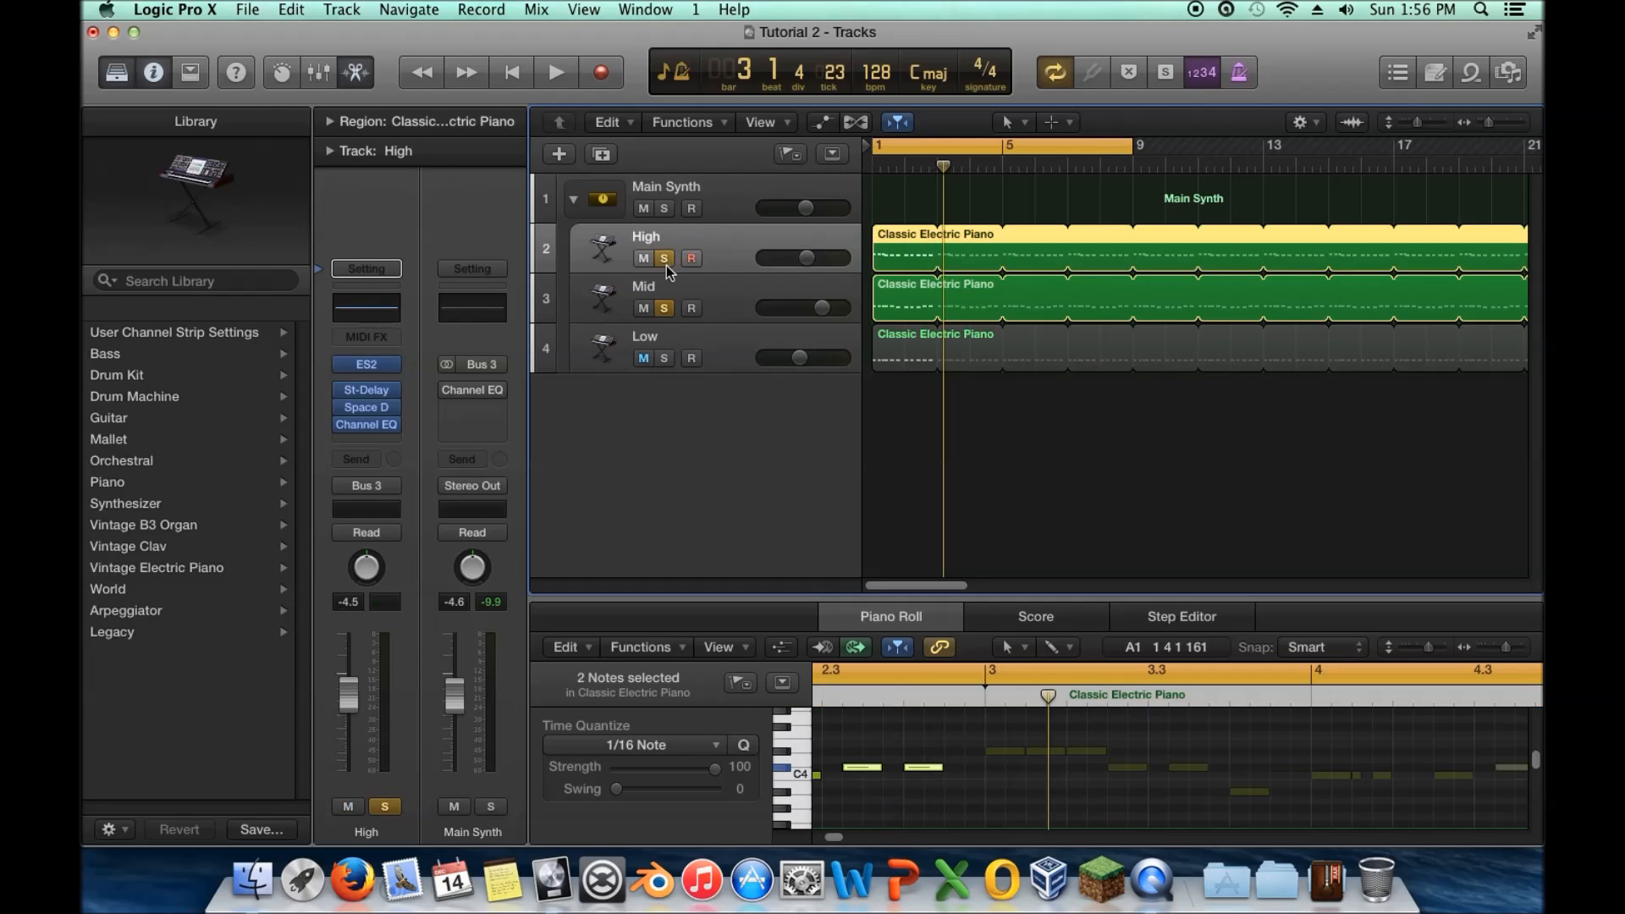
# Open the High track's Channel EQ and examine its frequency spectrum during a short playback
pyautogui.click(368, 424)
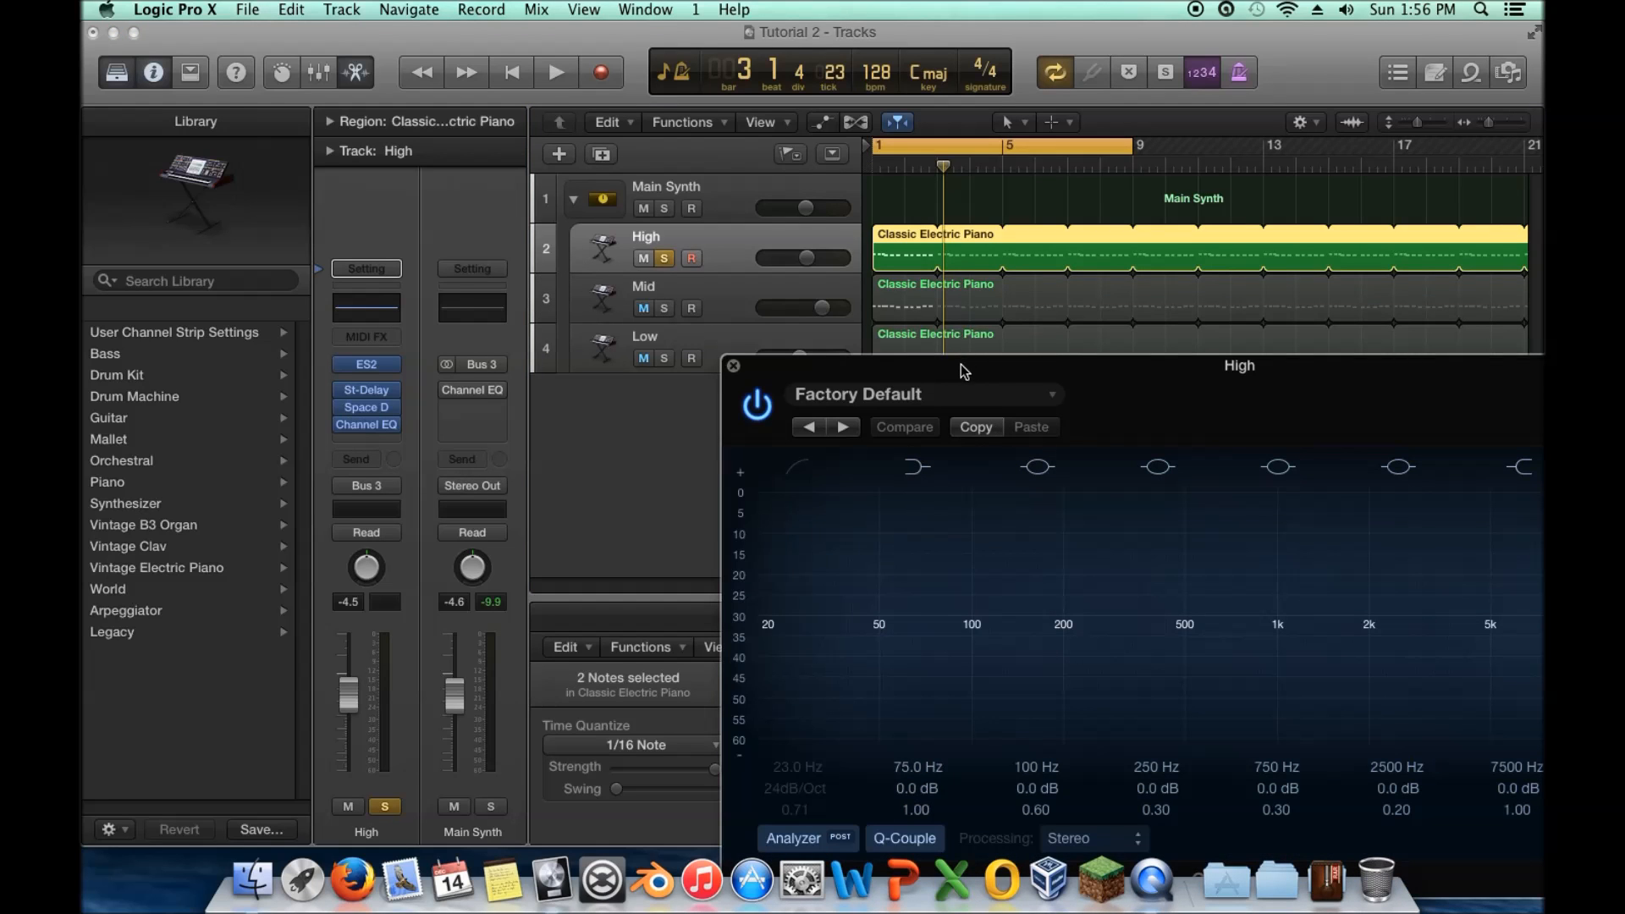
pyautogui.moveTo(963, 371); pyautogui.dragTo(635, 189)
pyautogui.press('space')
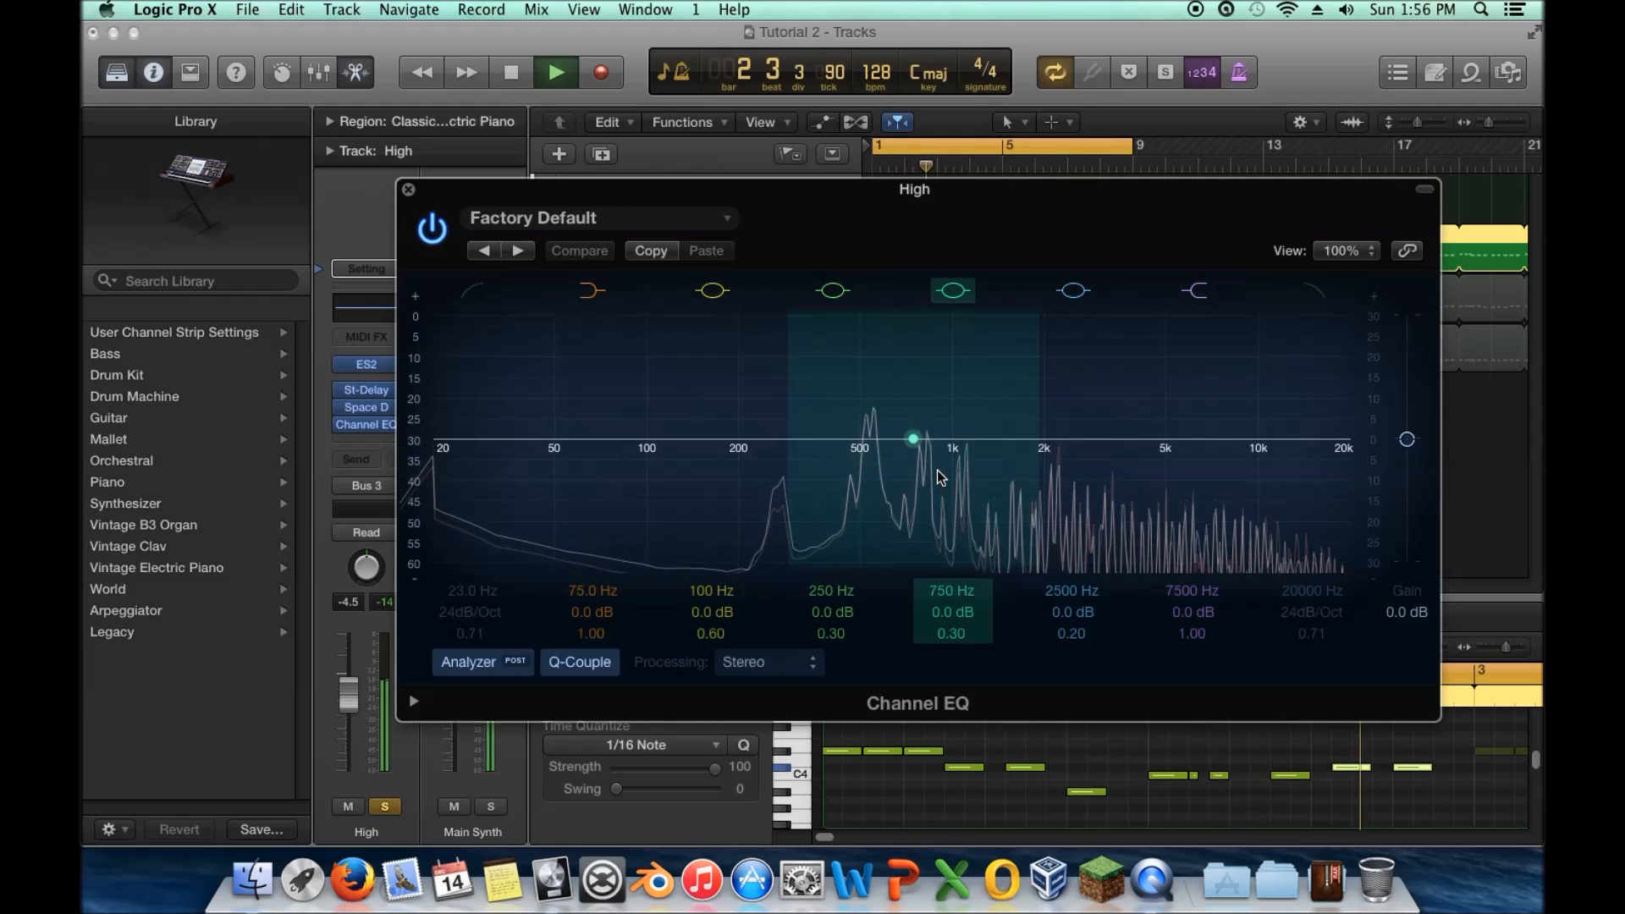
pyautogui.press('space')
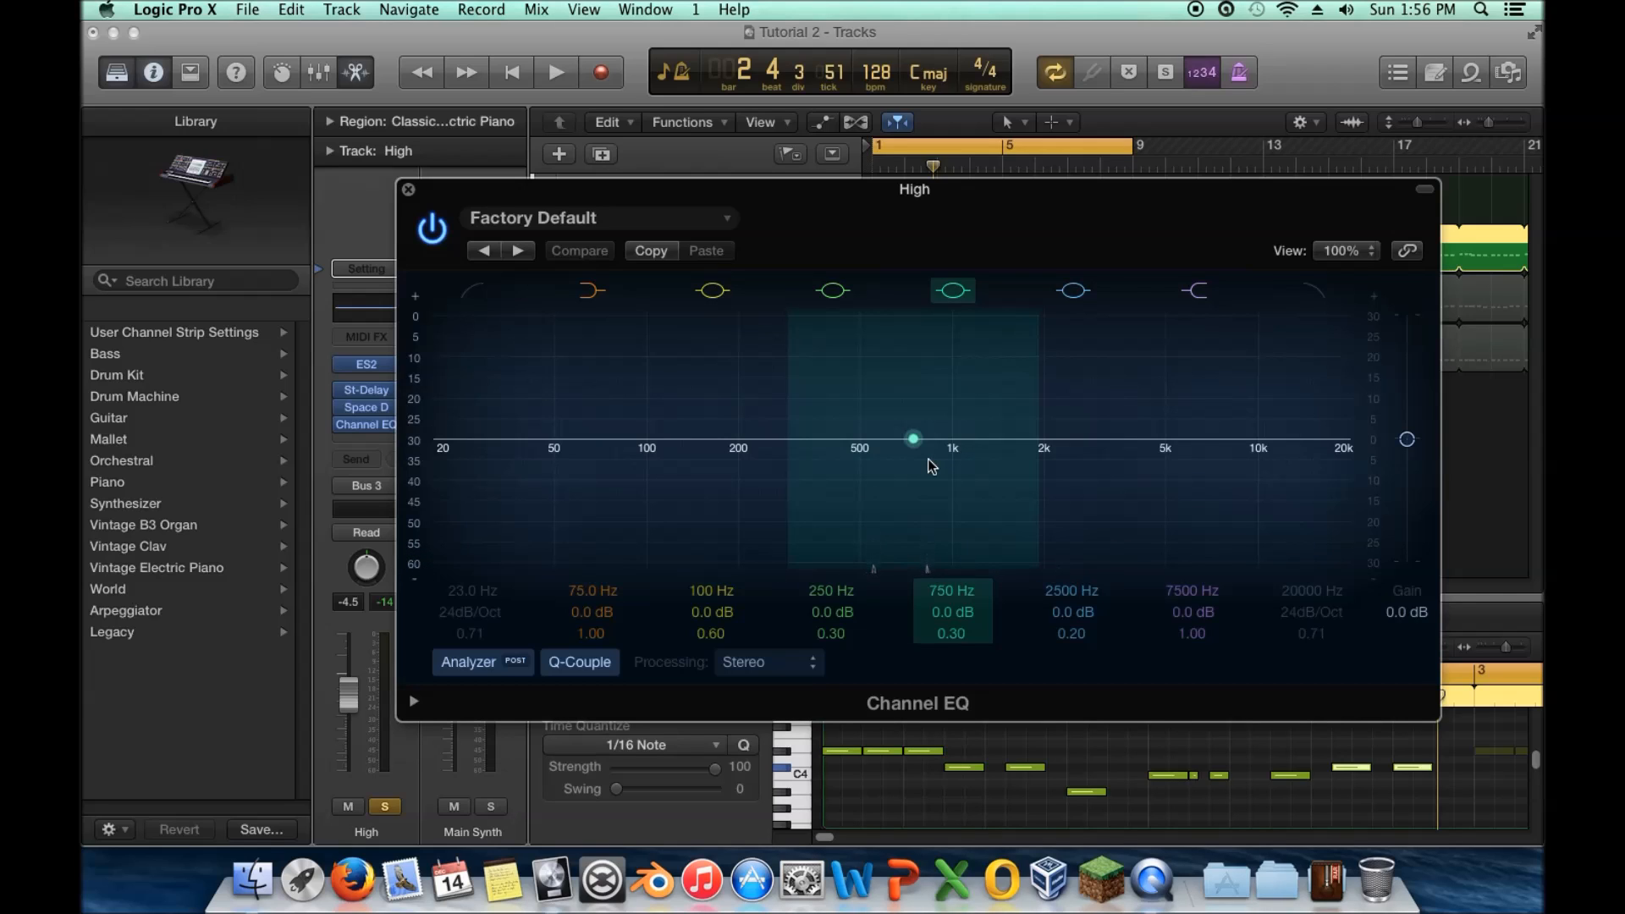
# Boost the High EQ's 2500 Hz peak band by 7.5 dB at 9900 Hz with Q 0.71, and play it
pyautogui.moveTo(1073, 439); pyautogui.dragTo(1115, 405)
pyautogui.moveTo(1006, 435); pyautogui.dragTo(1238, 445)
pyautogui.press('space')
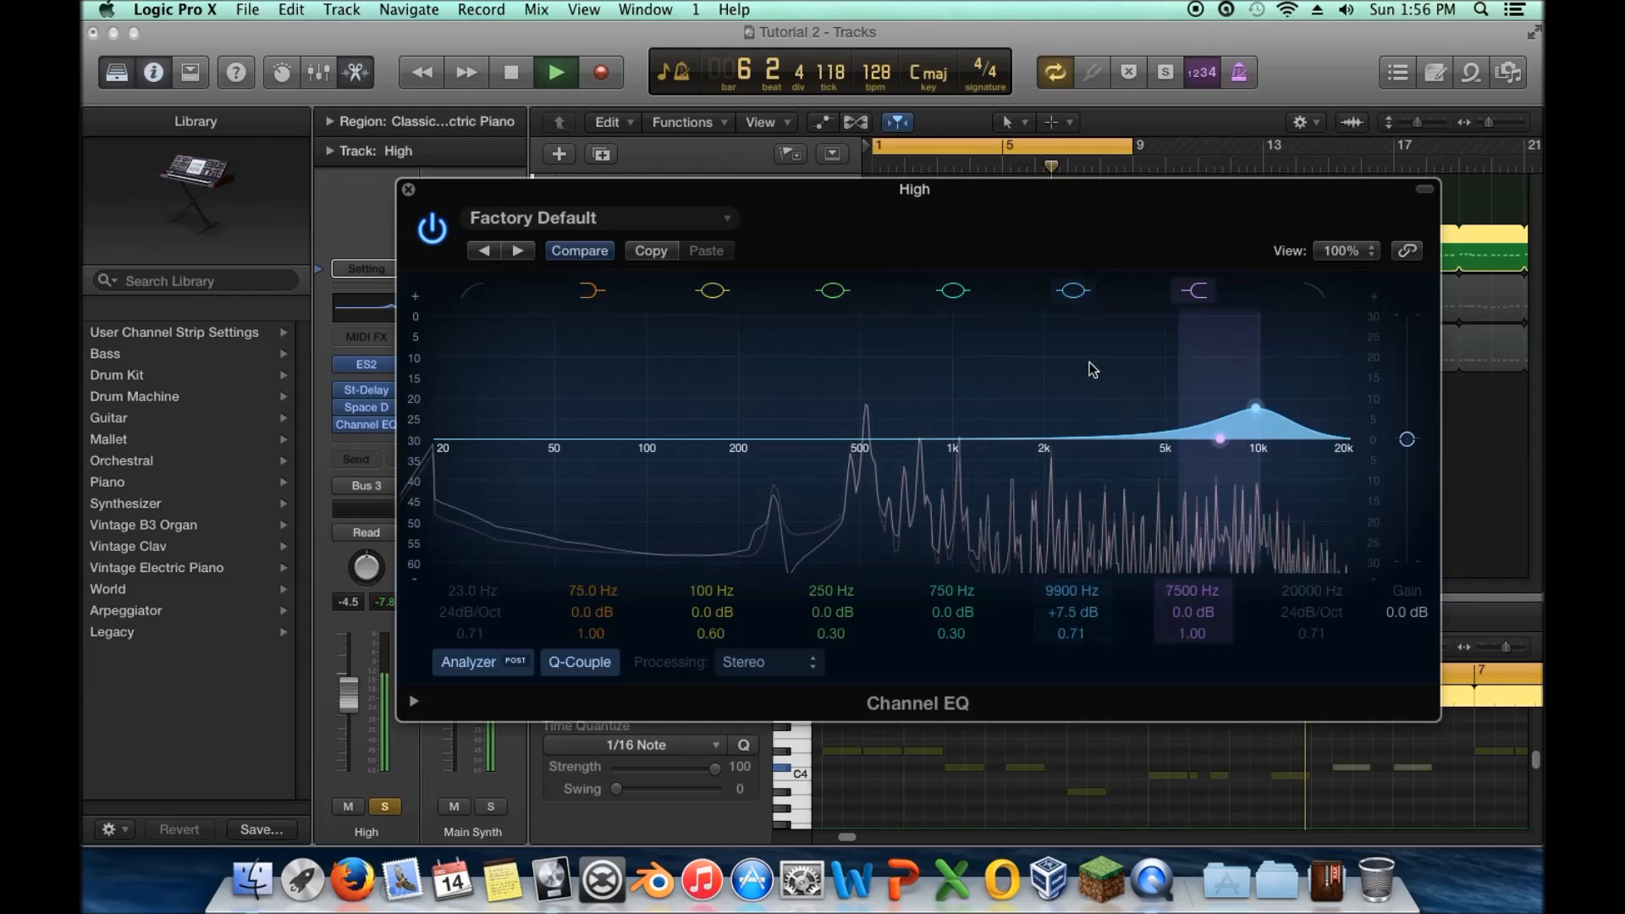
# Compare the High track with the 9900 Hz boost off and on, and set its gain to +6.0 dB
pyautogui.click(1070, 291)
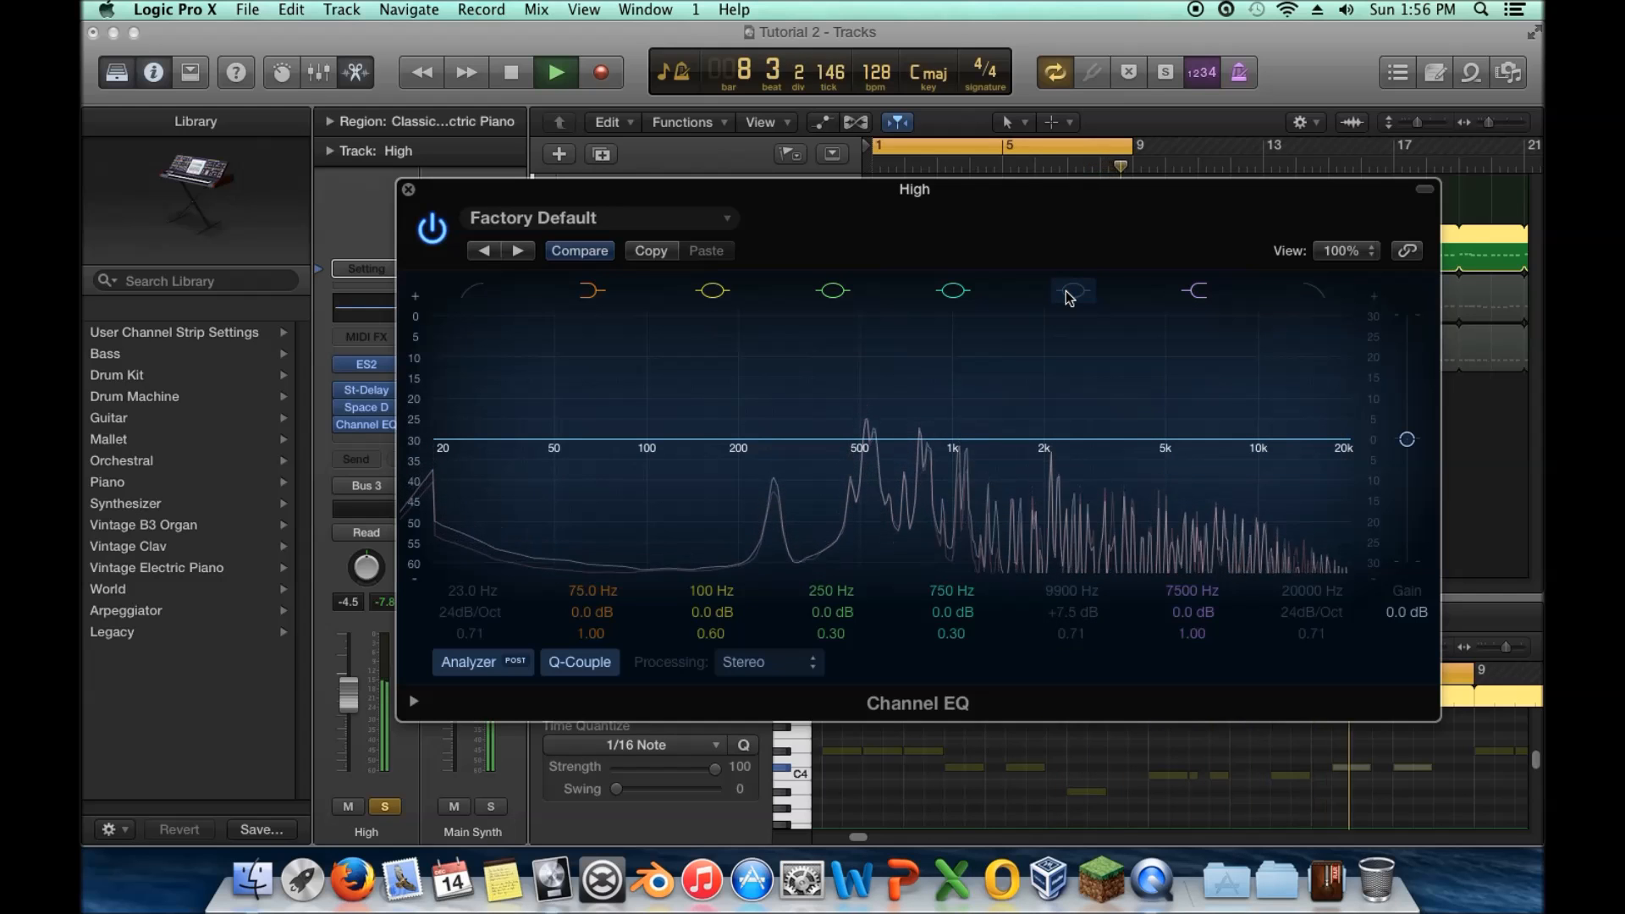
pyautogui.click(1069, 291)
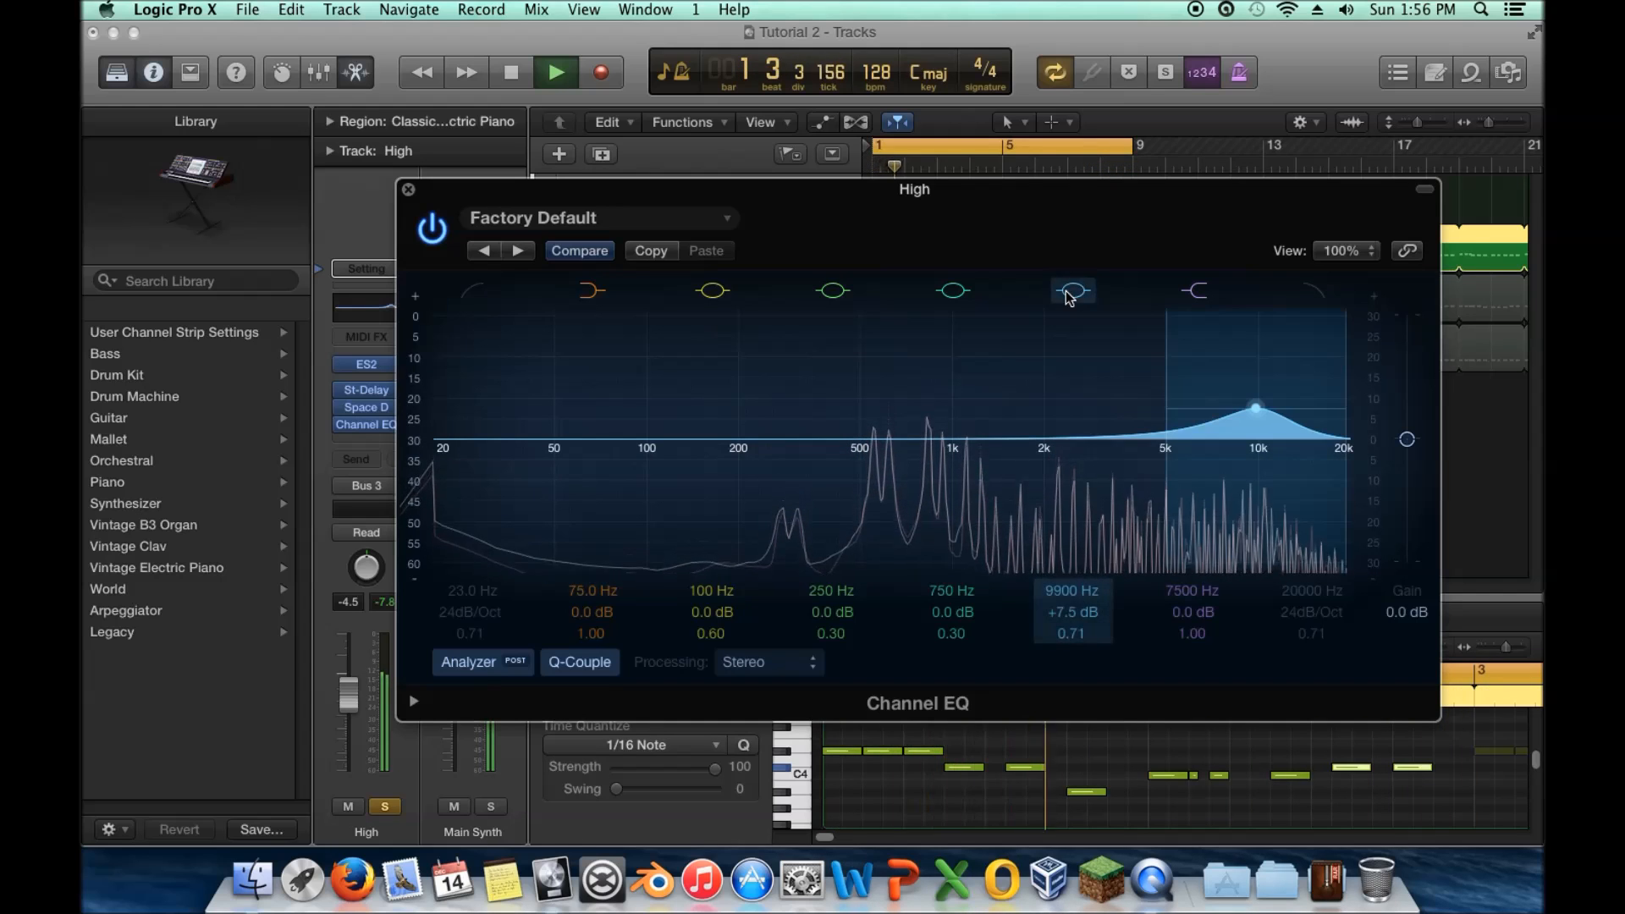
pyautogui.moveTo(1256, 409); pyautogui.dragTo(1256, 415)
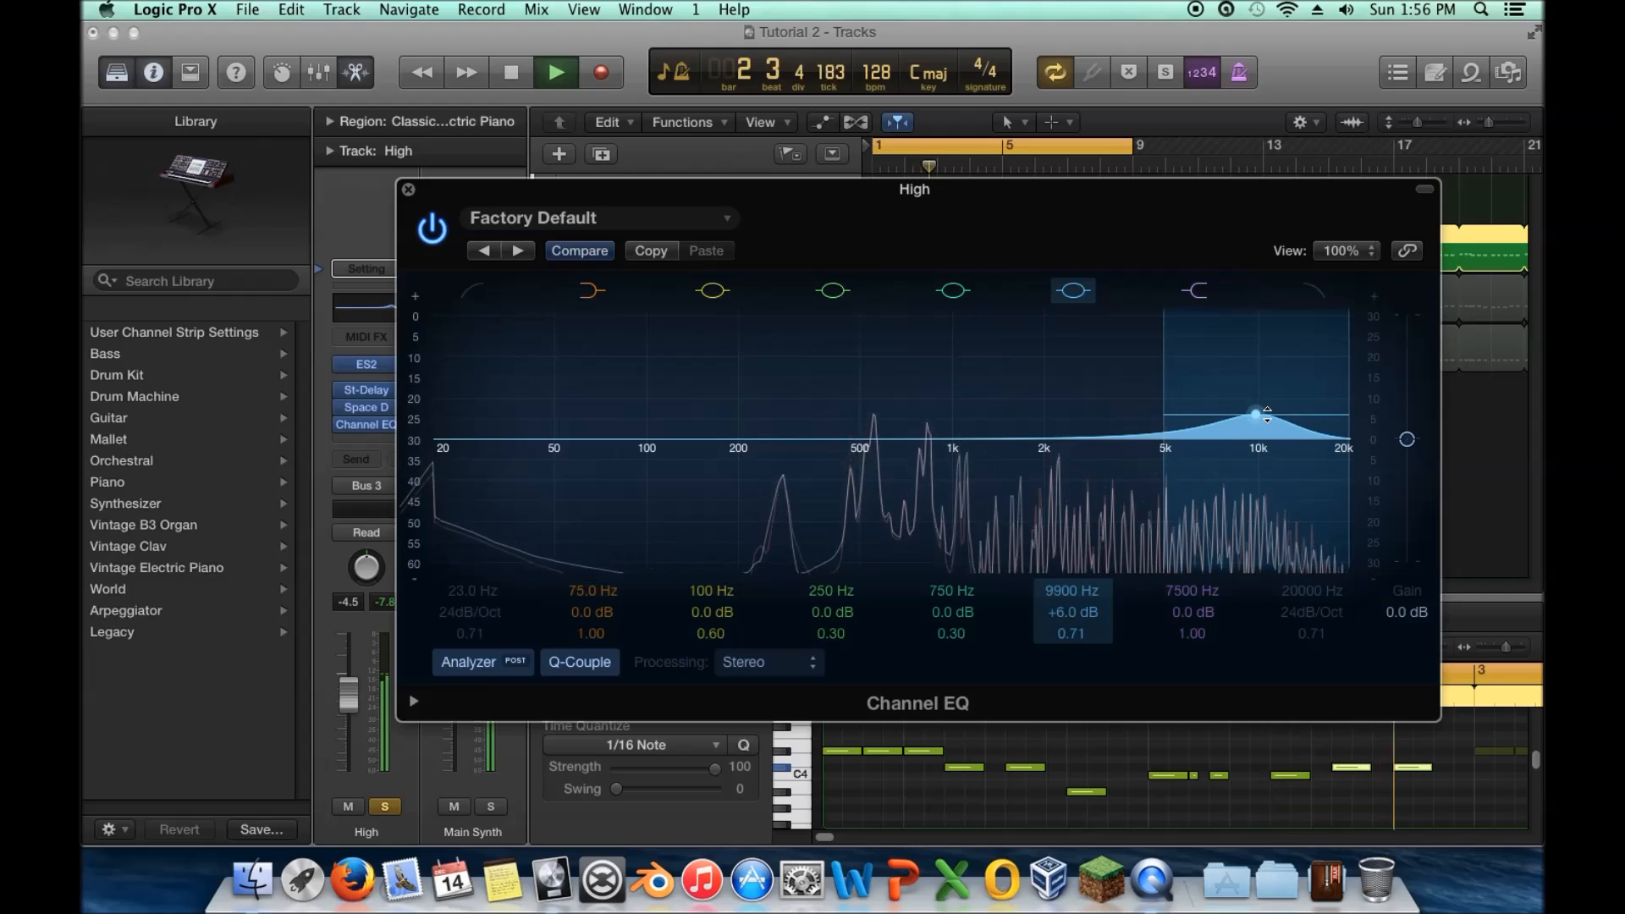
pyautogui.press('space')
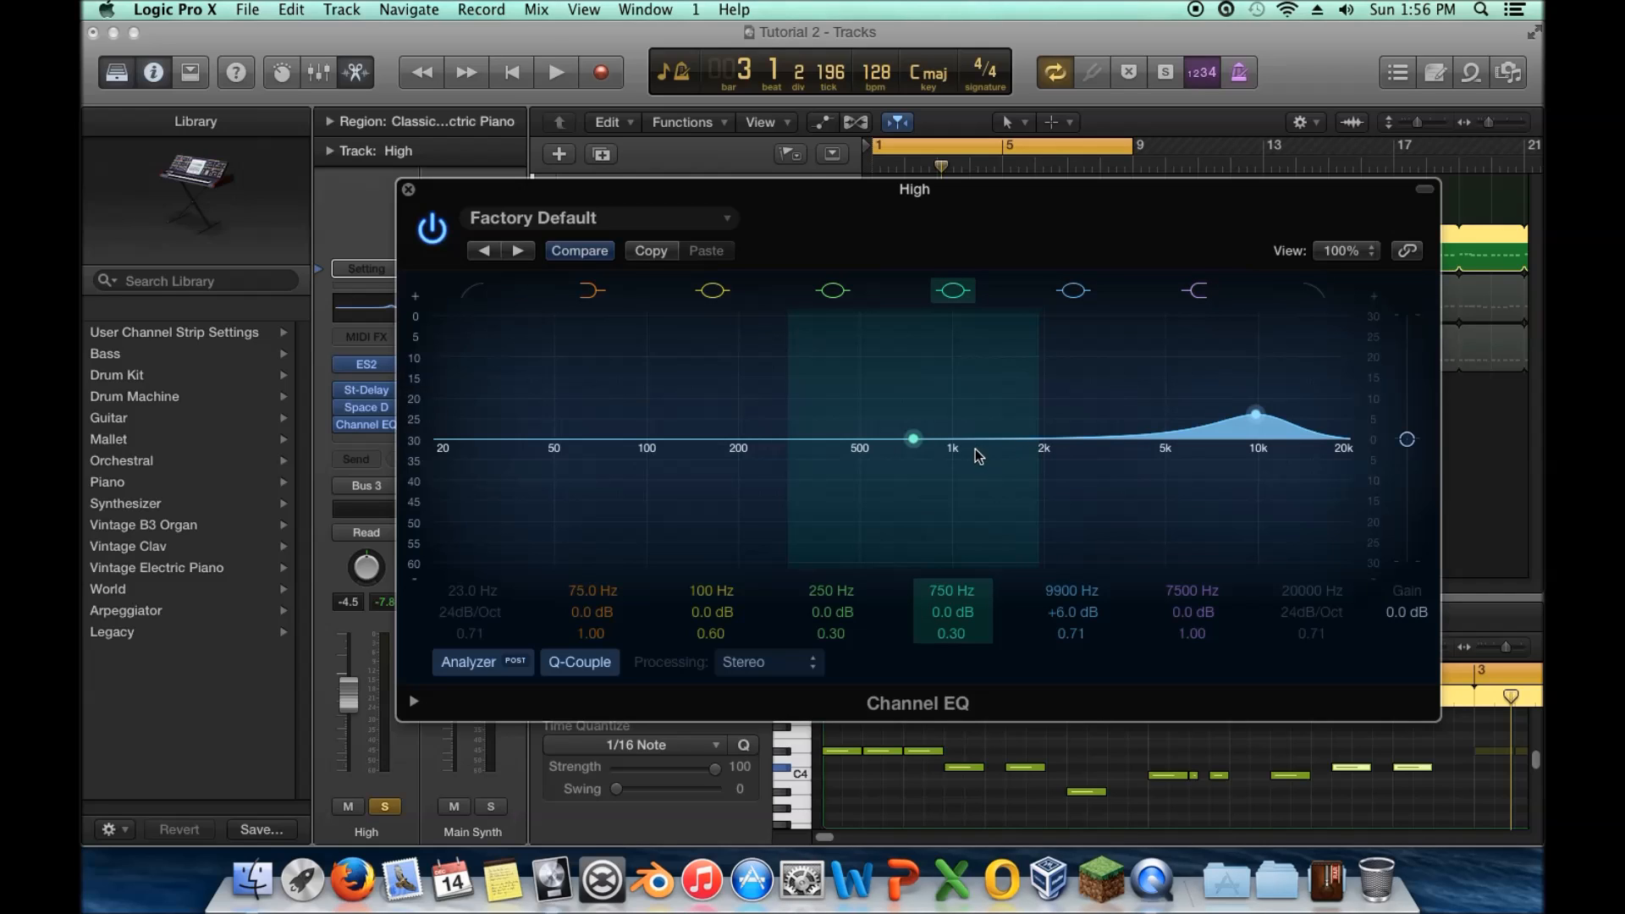
# Cut the High EQ's 750 Hz band to -4.0 dB at 730 Hz, listen to the result and close the EQ
pyautogui.moveTo(970, 450); pyautogui.dragTo(949, 485)
pyautogui.press('space')
pyautogui.press('space')
pyautogui.press('space')
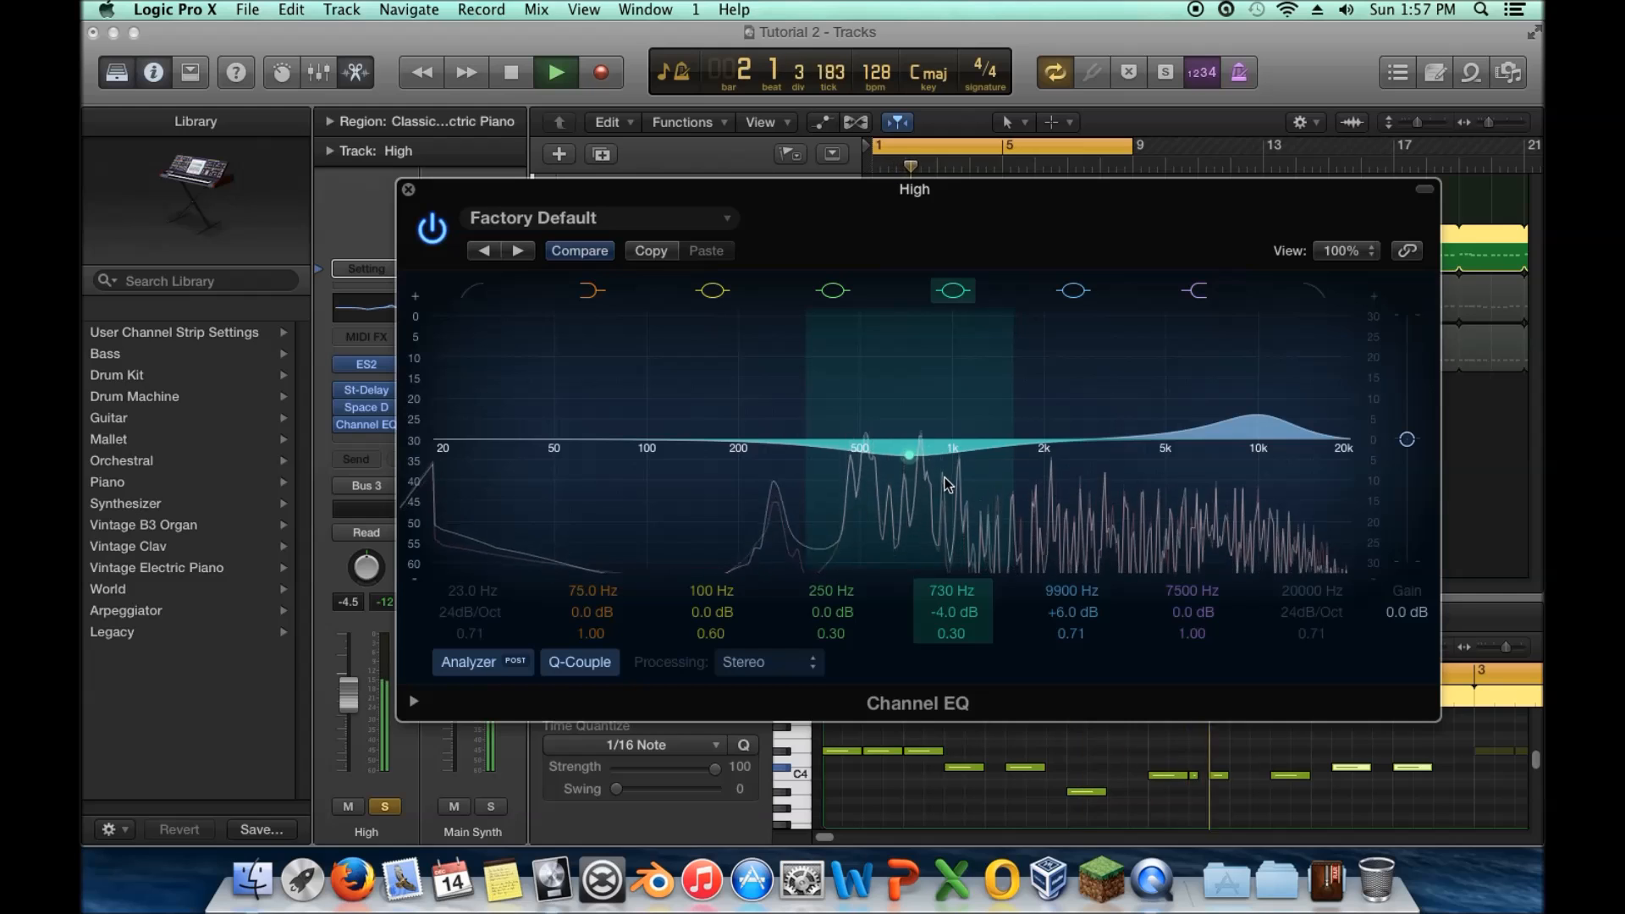
pyautogui.press('space')
pyautogui.press('super+w')
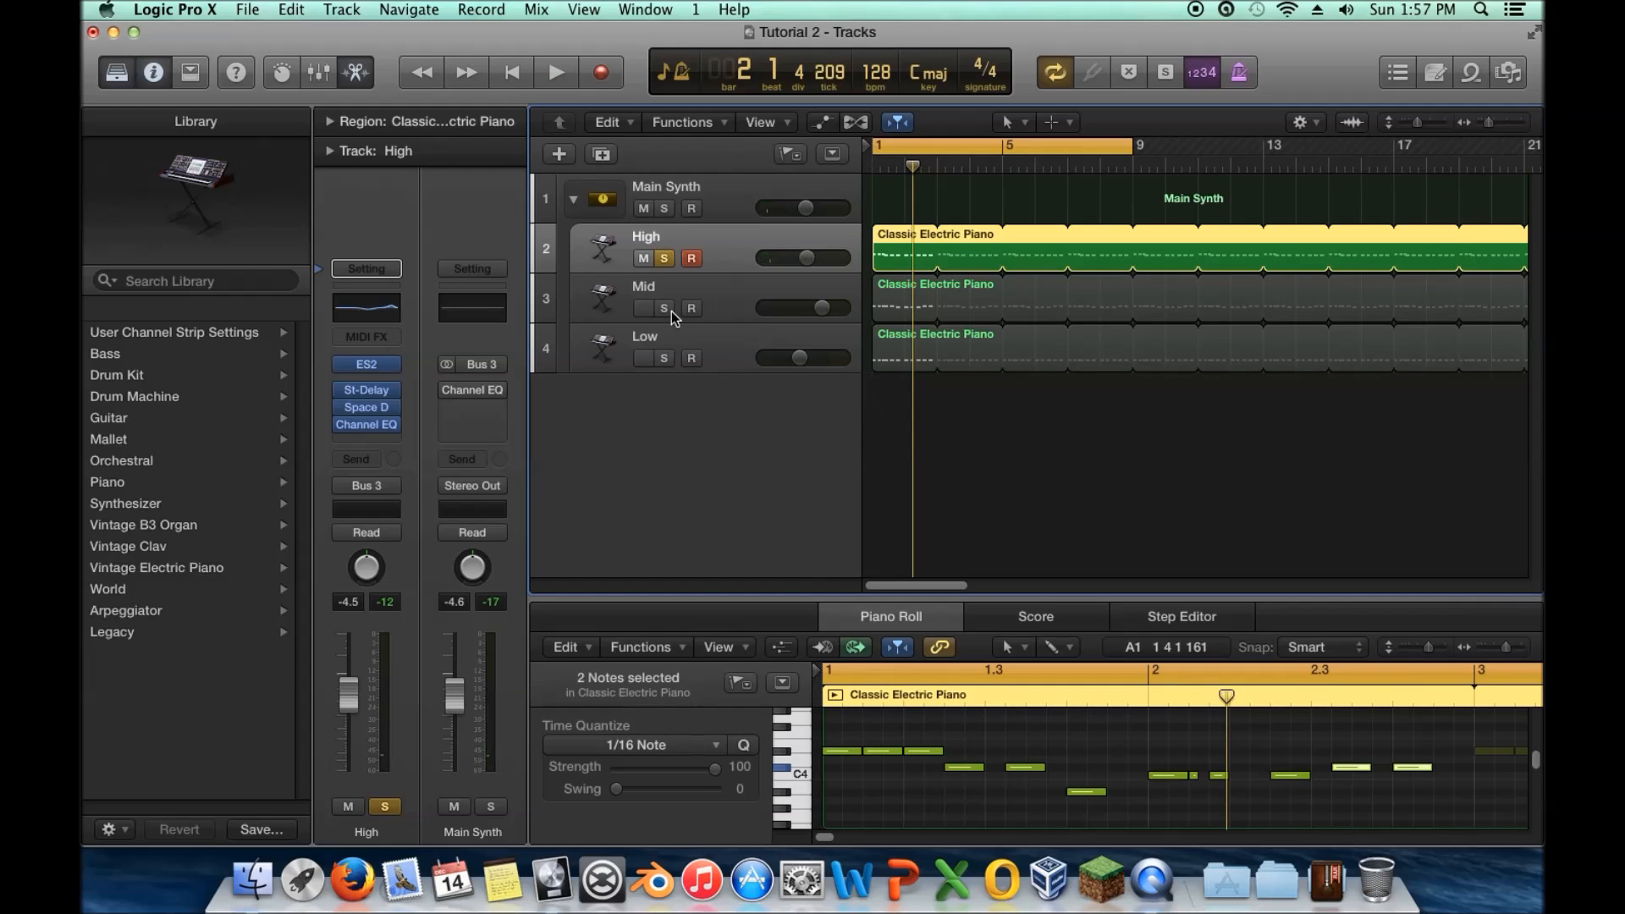
# Play Mid soloed alone and with High added to the solo, and bypass the High track's Channel EQ for comparison
pyautogui.click(664, 308)
pyautogui.click(664, 259)
pyautogui.press('space')
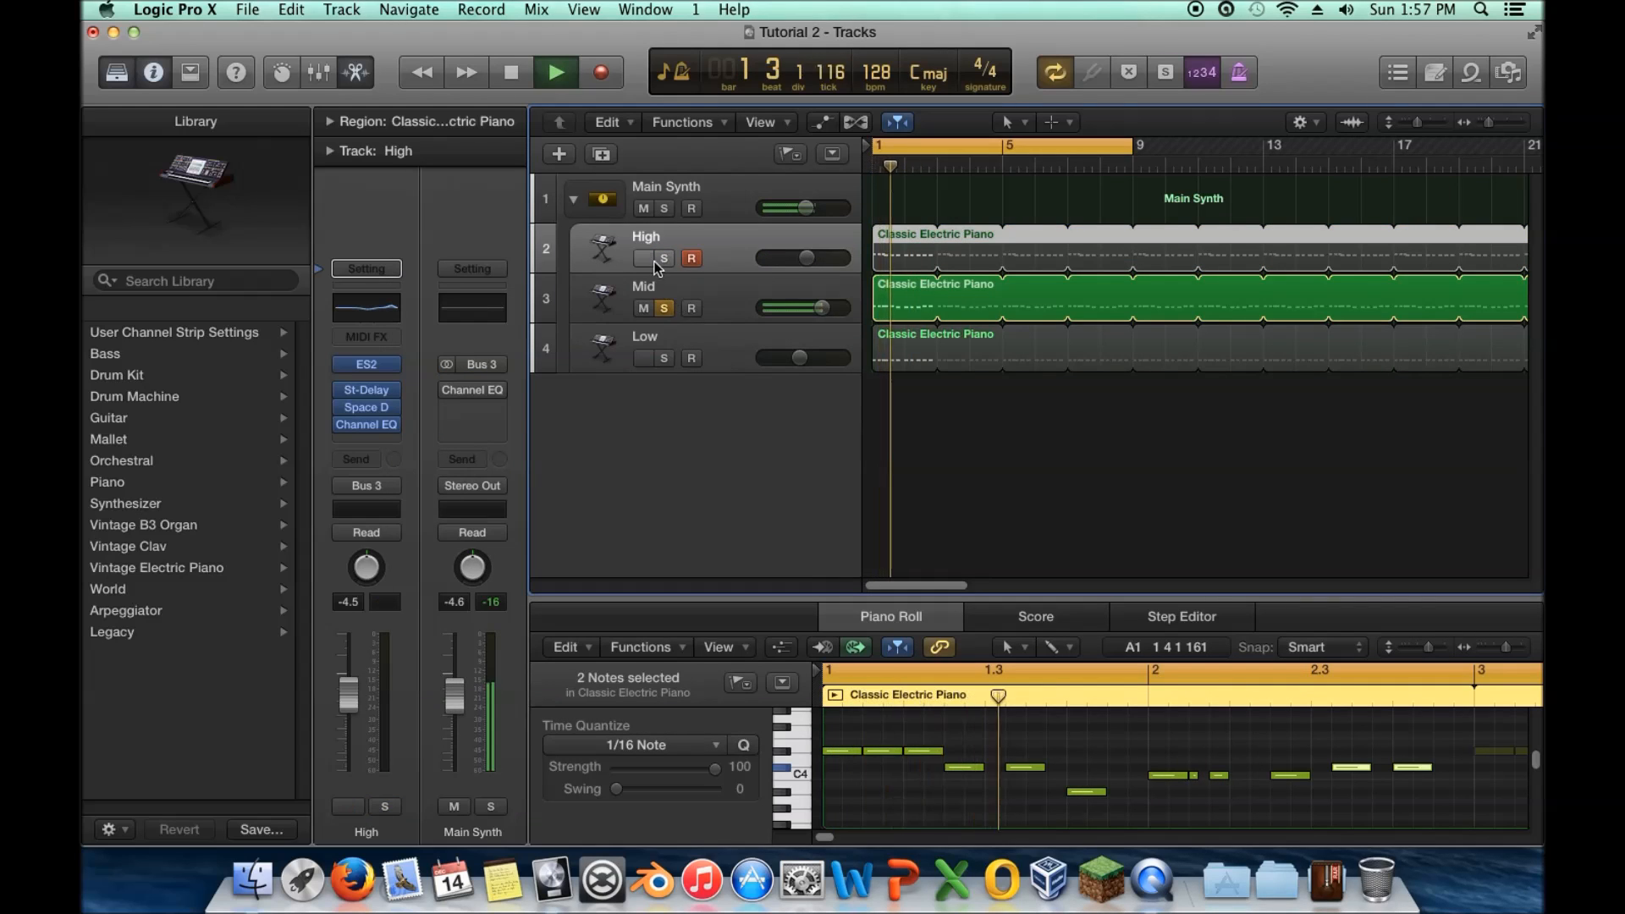
pyautogui.click(665, 259)
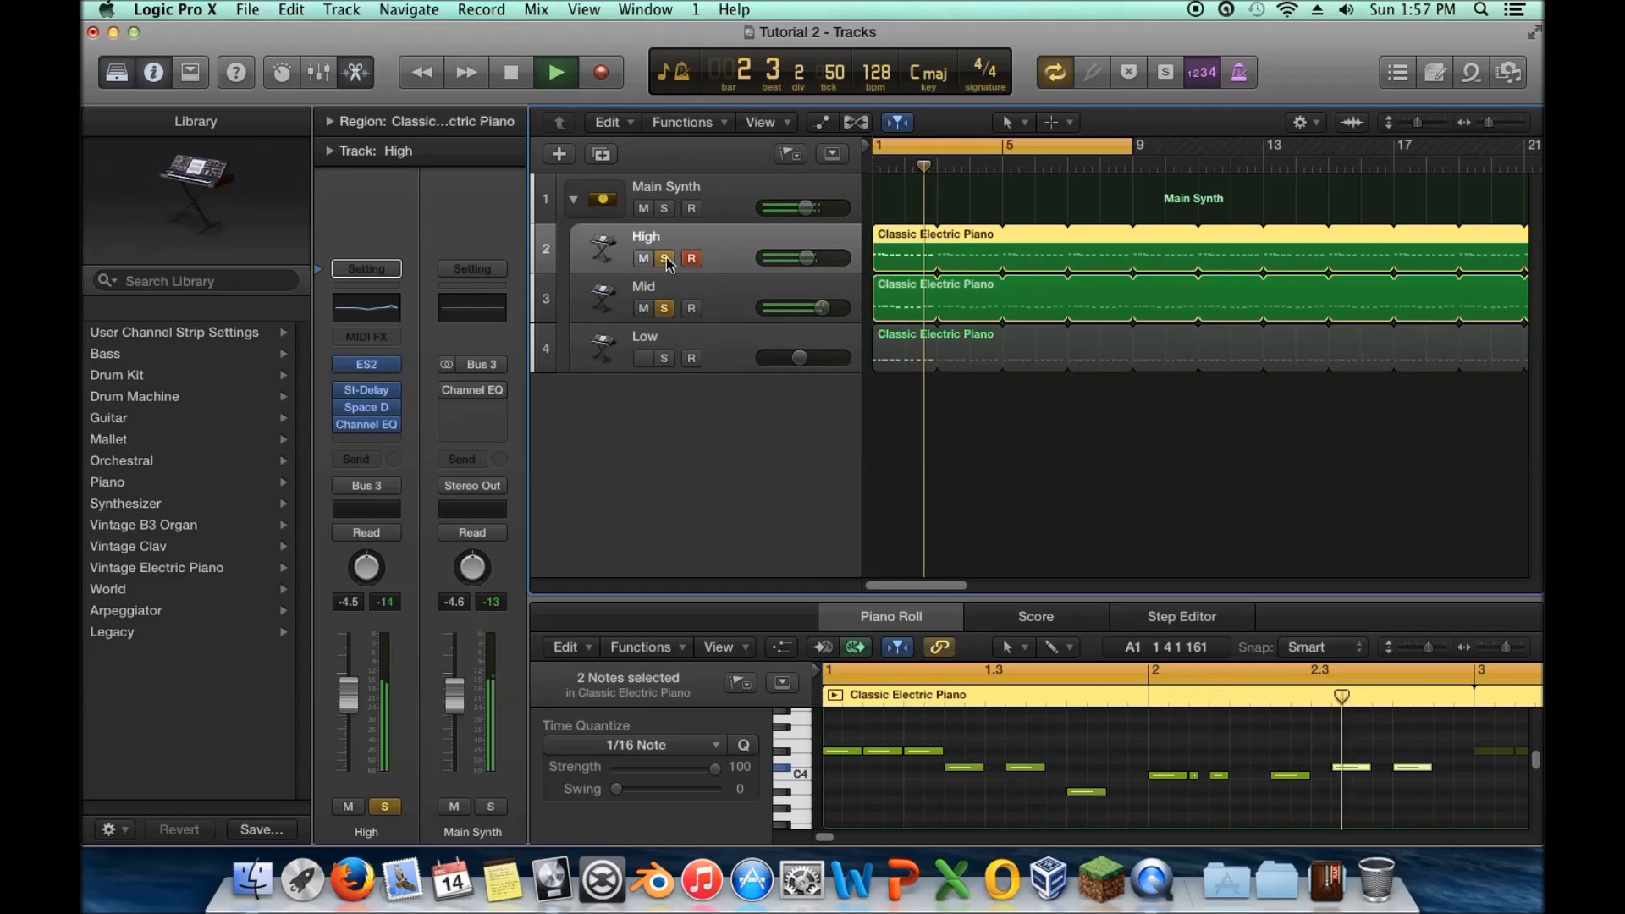
pyautogui.click(343, 425)
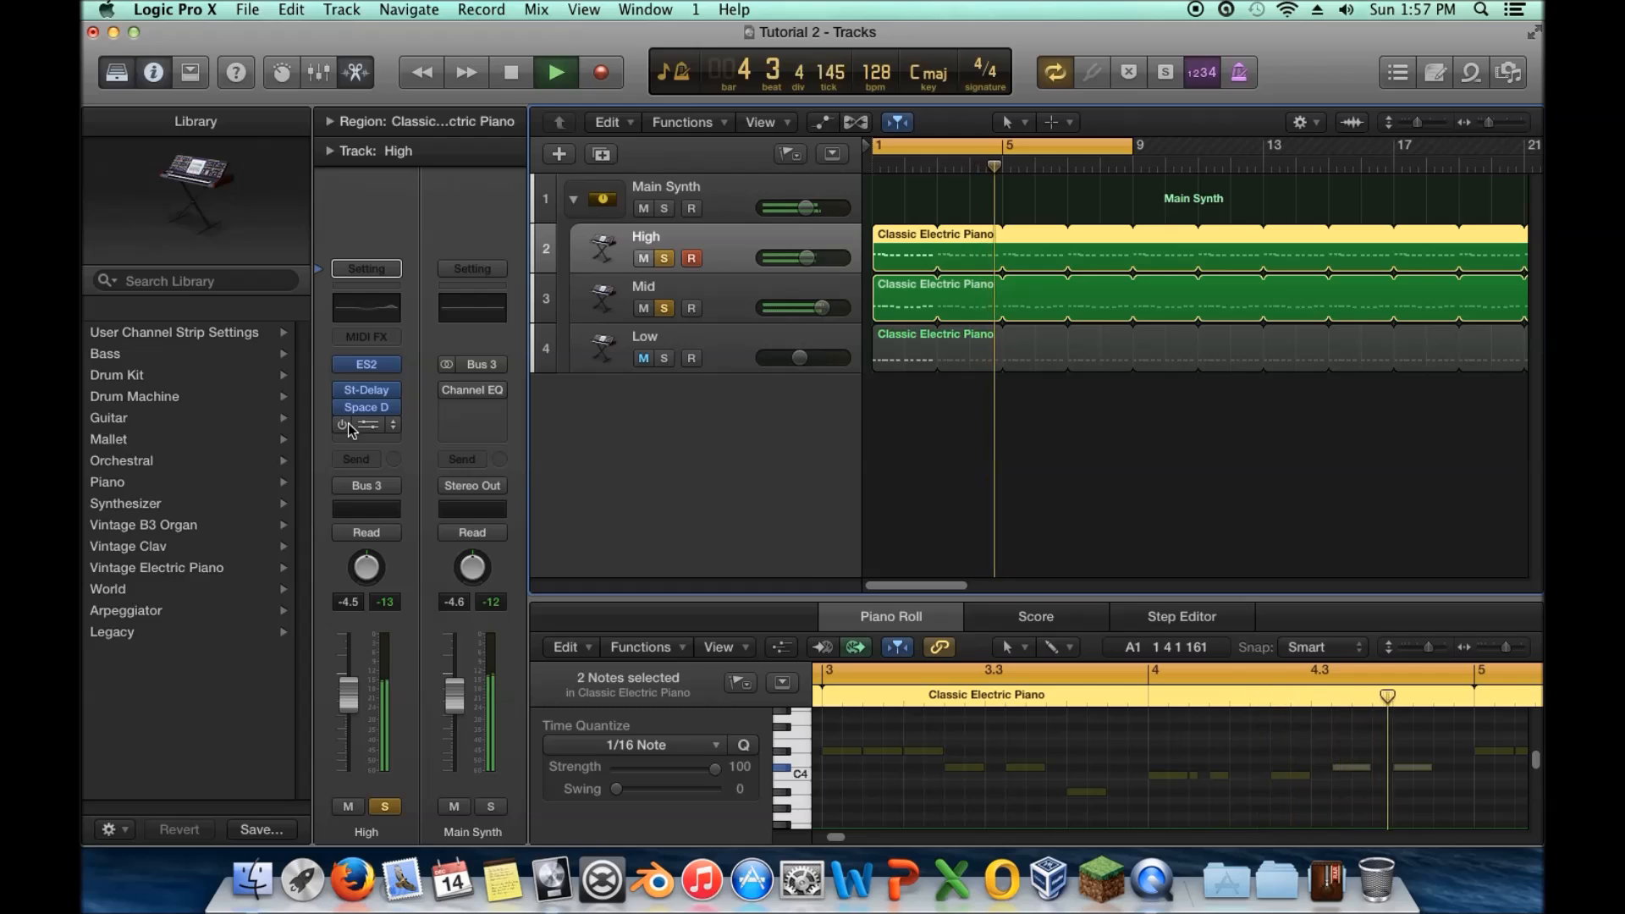
# Re-enable the High track's Channel EQ and replay the High and Mid layers from the start with it bypassed and active
pyautogui.click(343, 424)
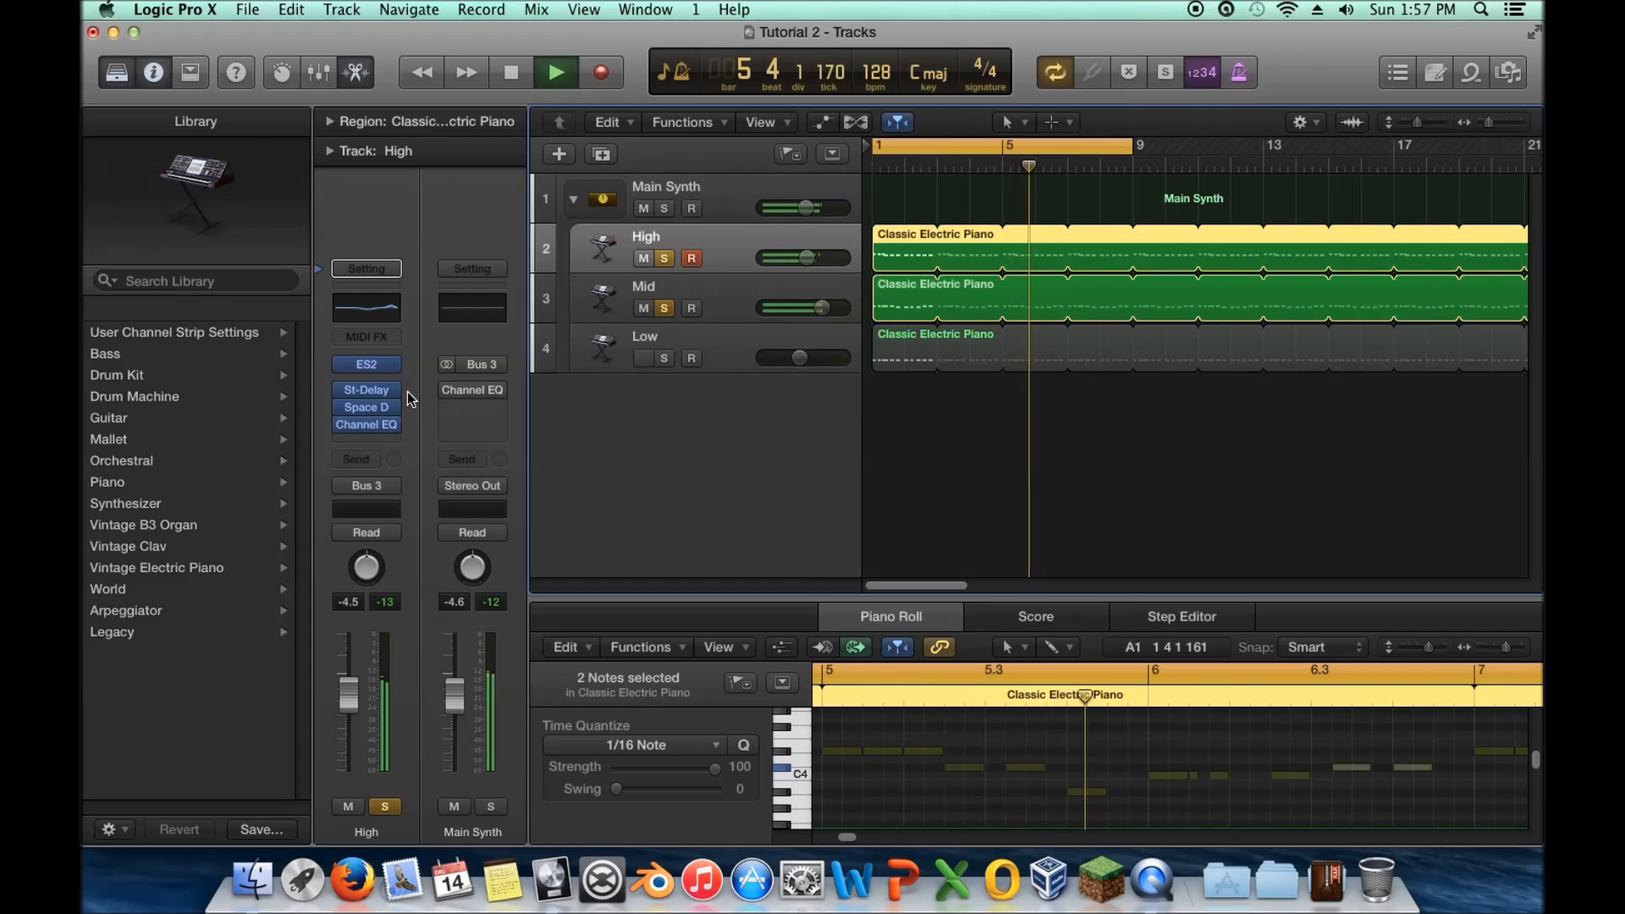
pyautogui.press('space')
pyautogui.moveTo(356, 427)
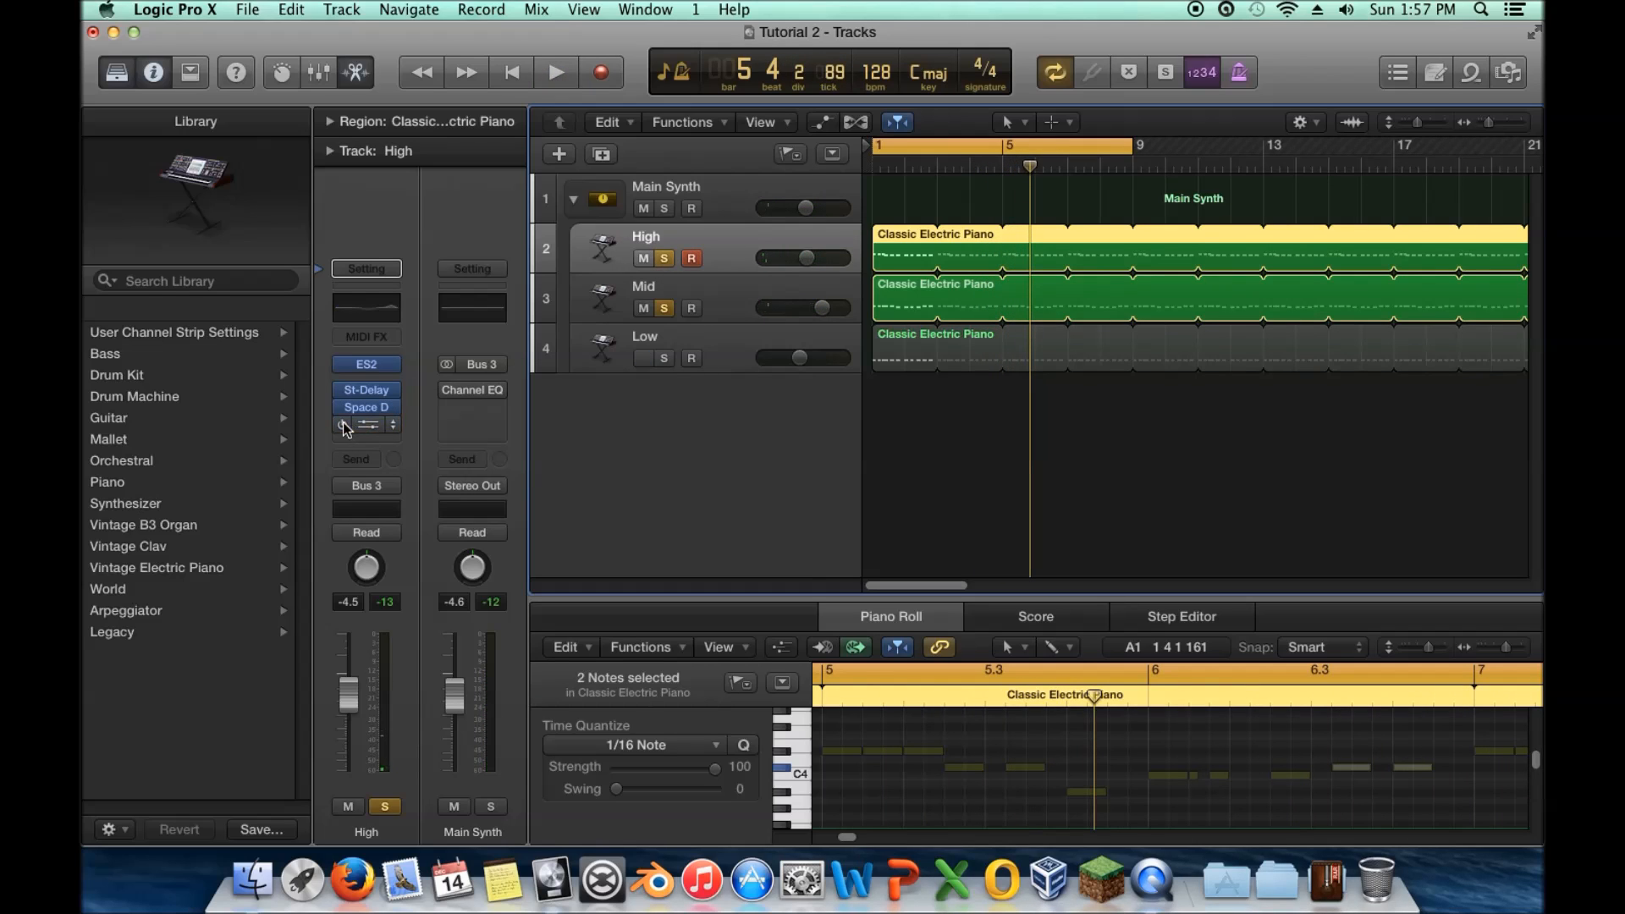
pyautogui.press('Return')
pyautogui.press('space')
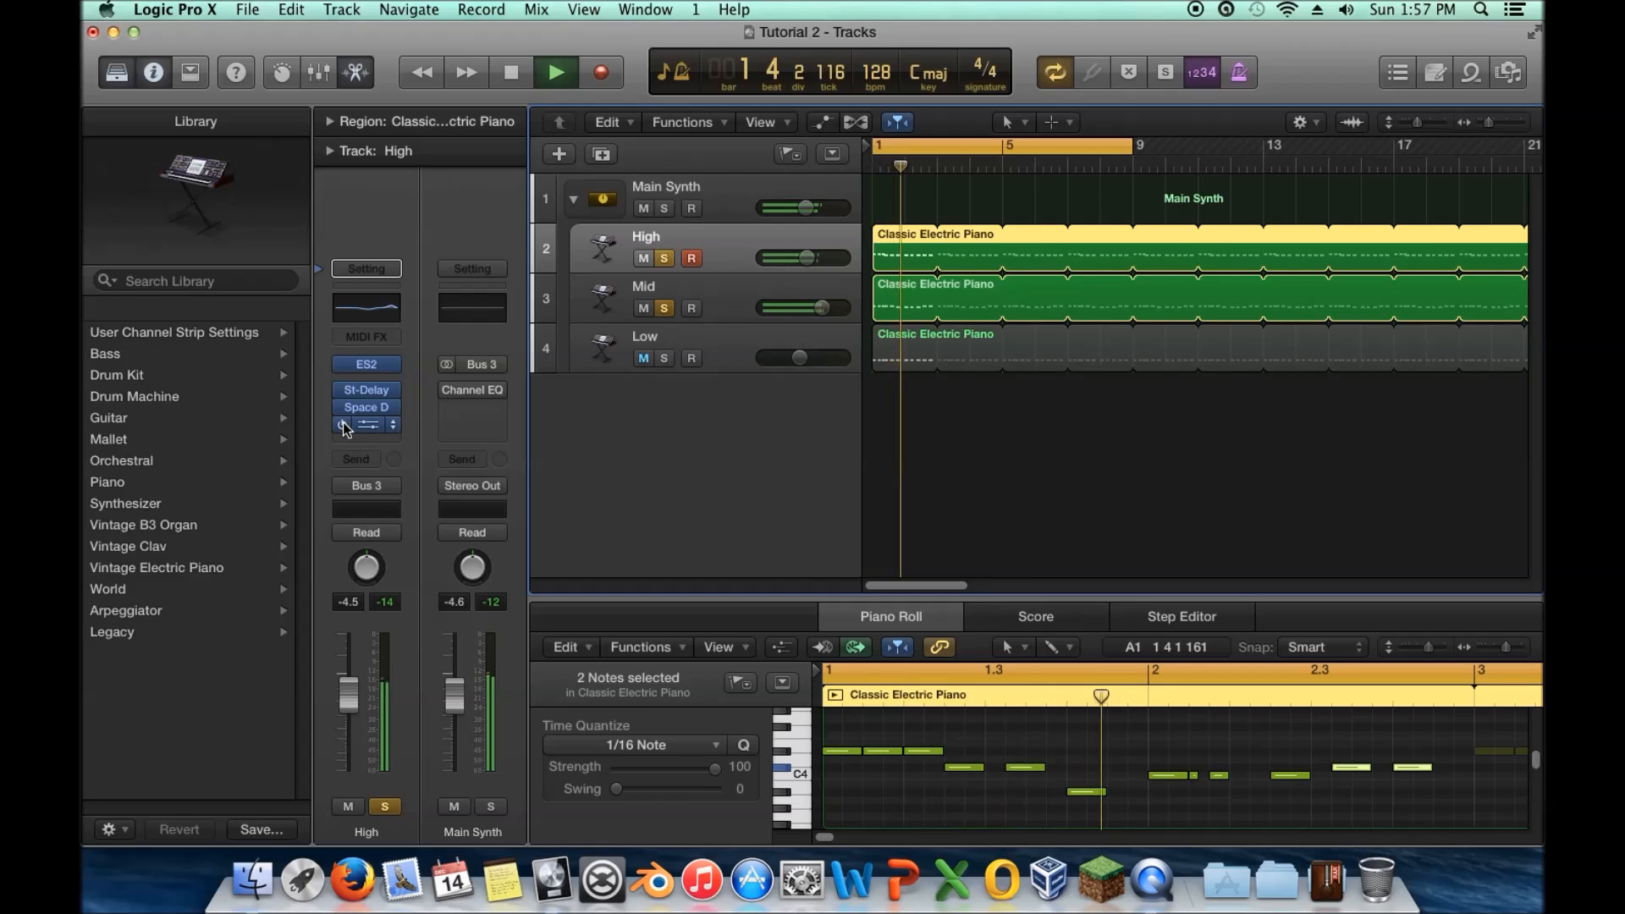
pyautogui.press('space')
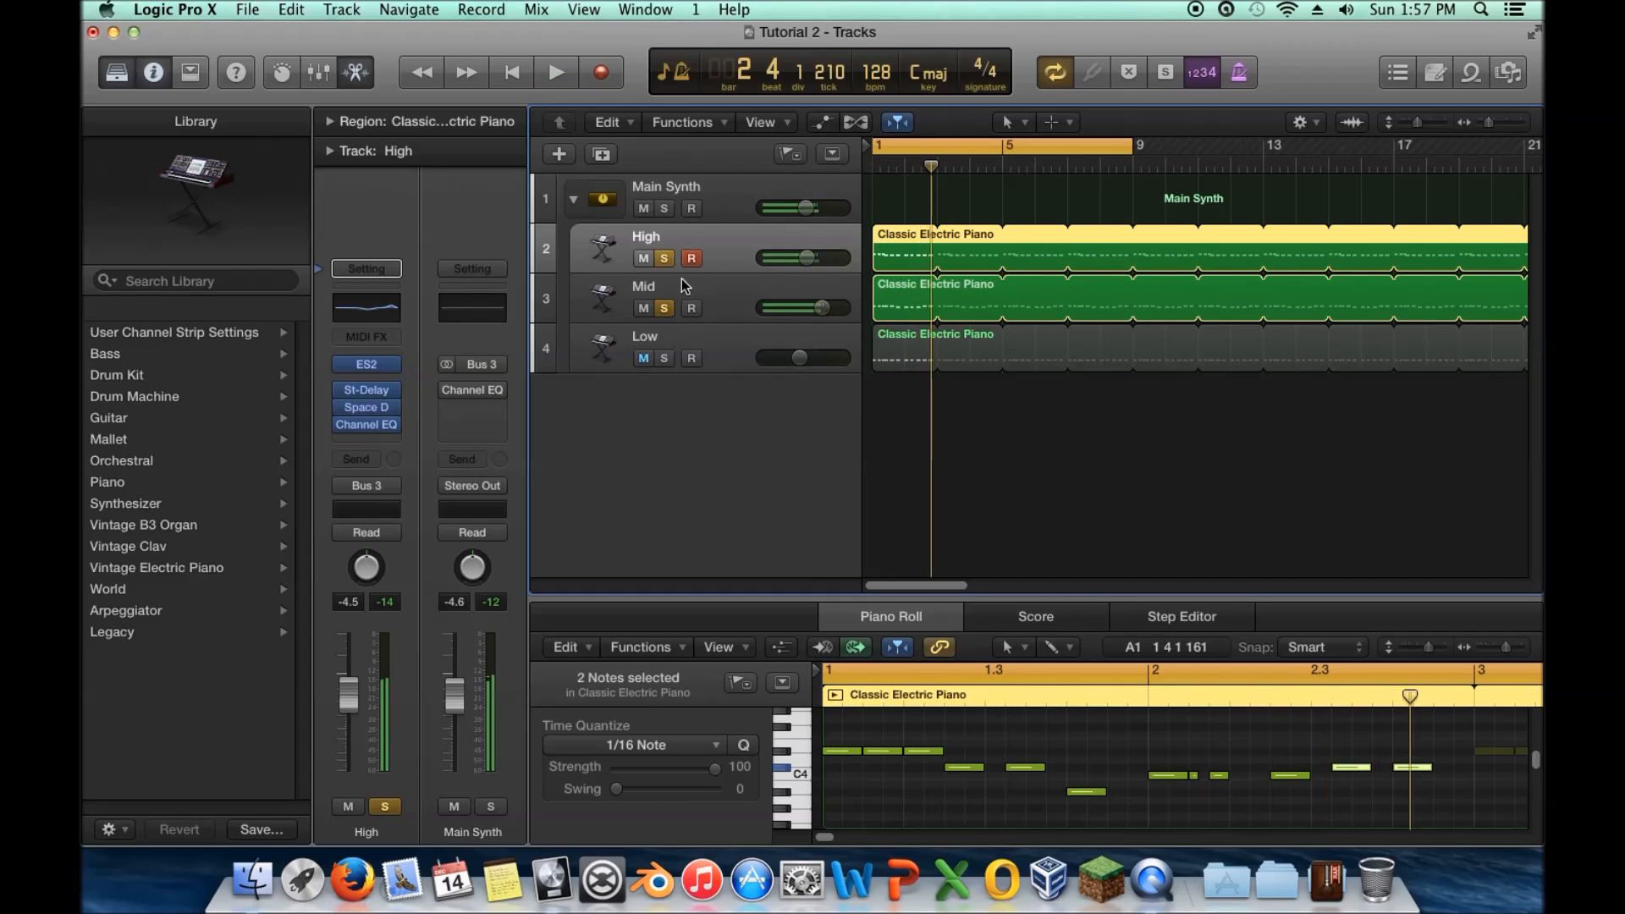
# Select the Mid track, take High out of solo and open Mid's Channel EQ
pyautogui.click(606, 306)
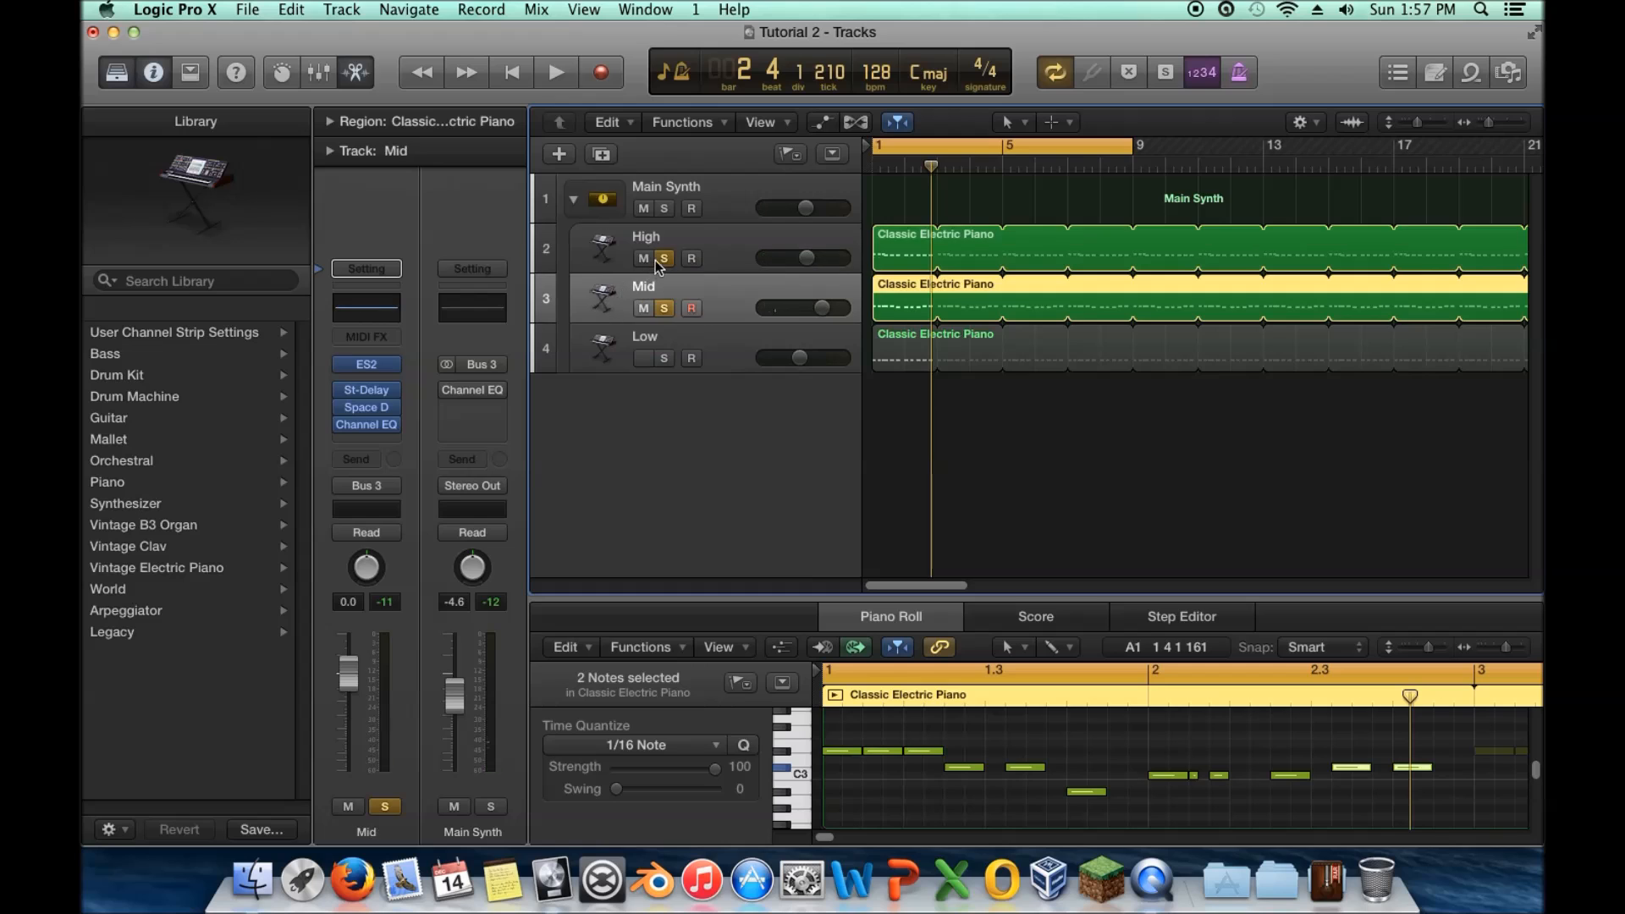
pyautogui.click(664, 258)
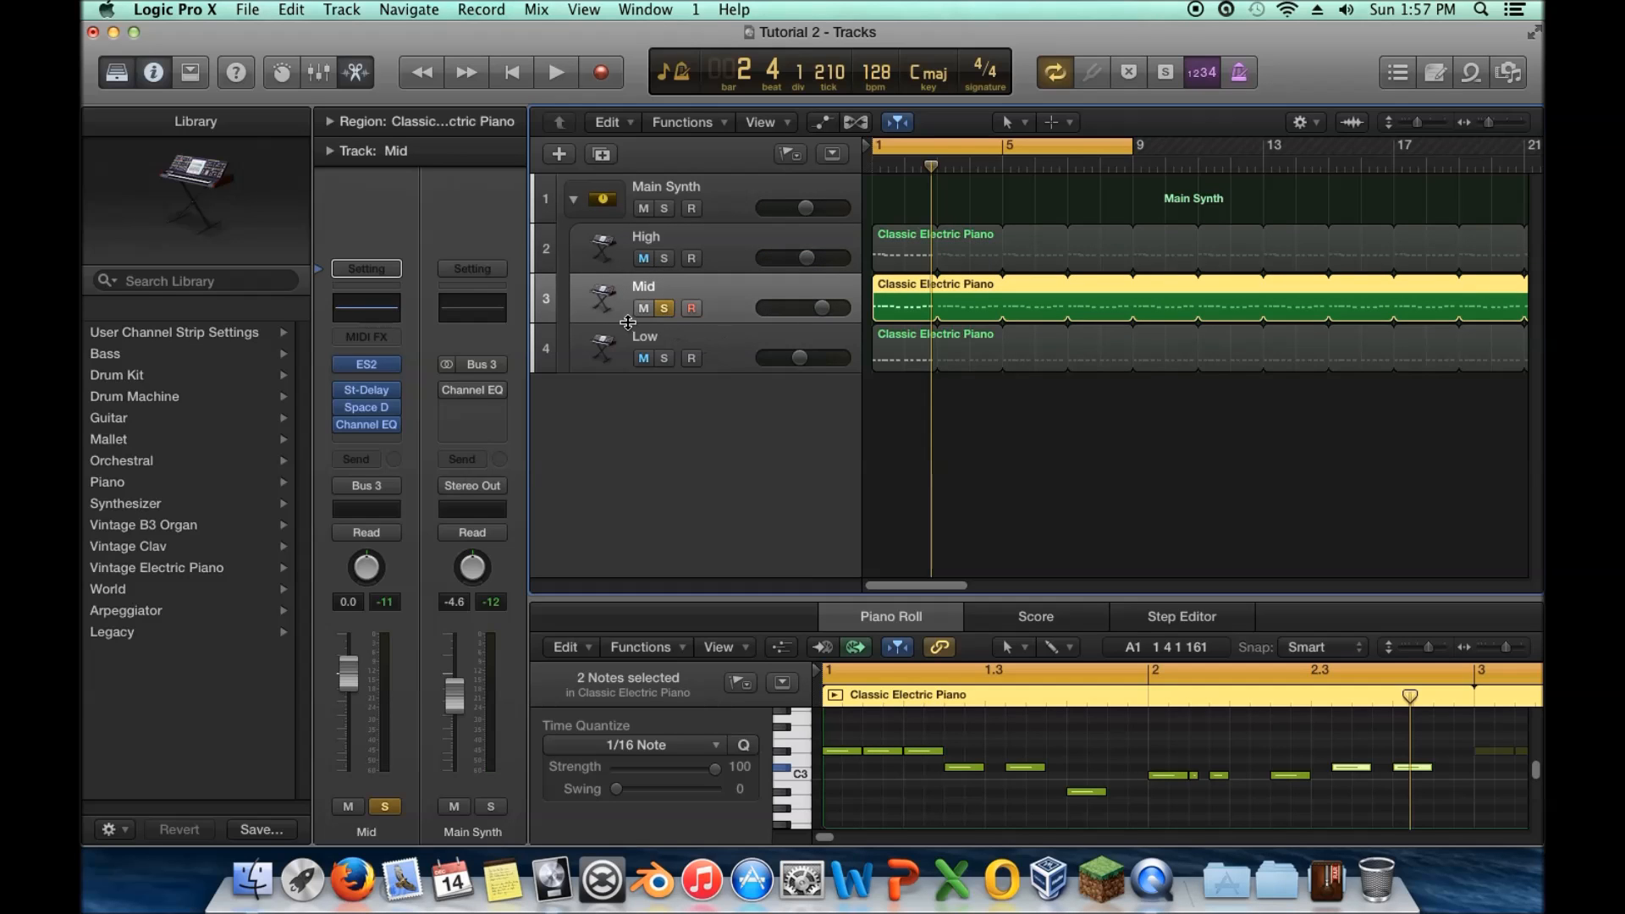
pyautogui.click(366, 424)
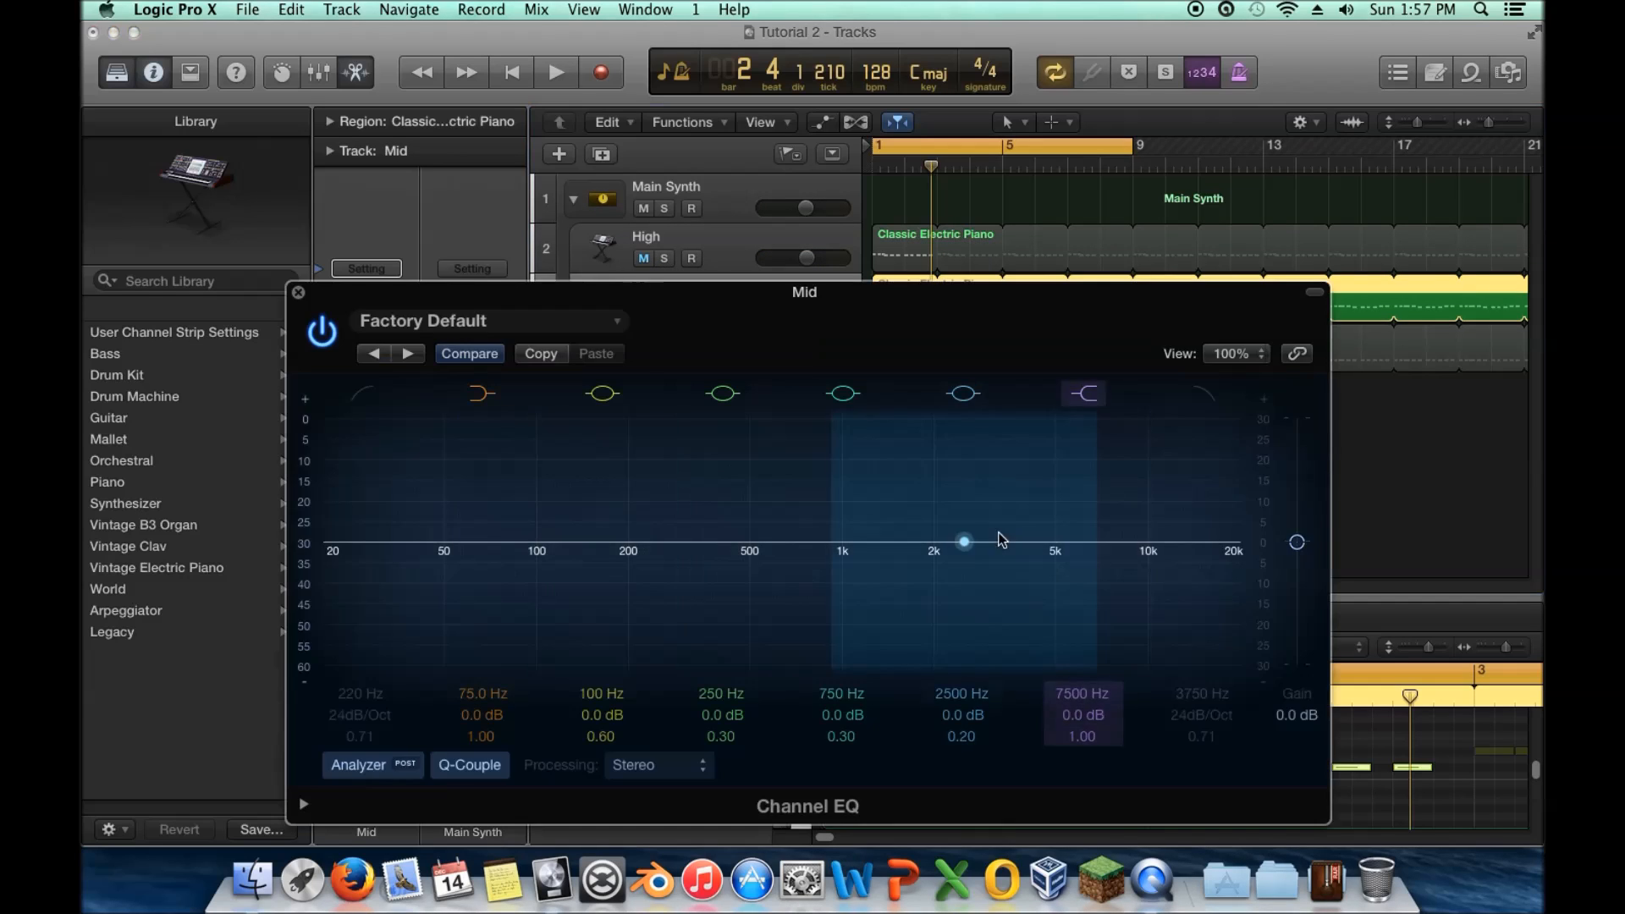
# During playback, boost the Mid EQ's 750 Hz peak band by 7.0 dB at 172 Hz with Q 0.98, and compare it off and on
pyautogui.press('space')
pyautogui.moveTo(875, 556); pyautogui.dragTo(627, 555)
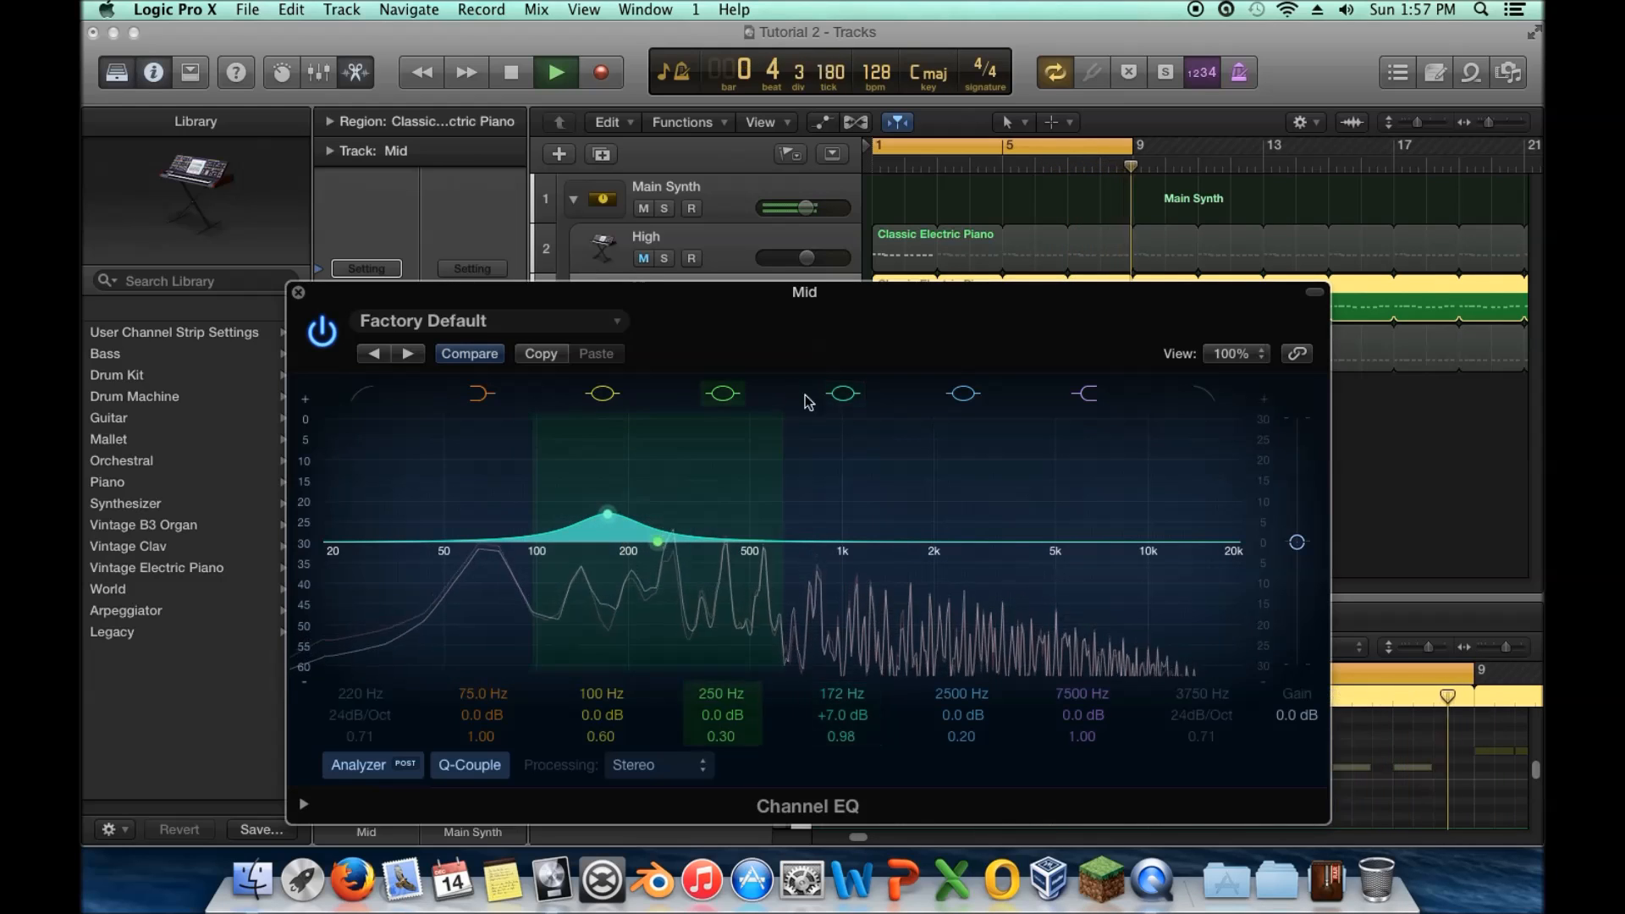
pyautogui.click(842, 392)
pyautogui.click(842, 393)
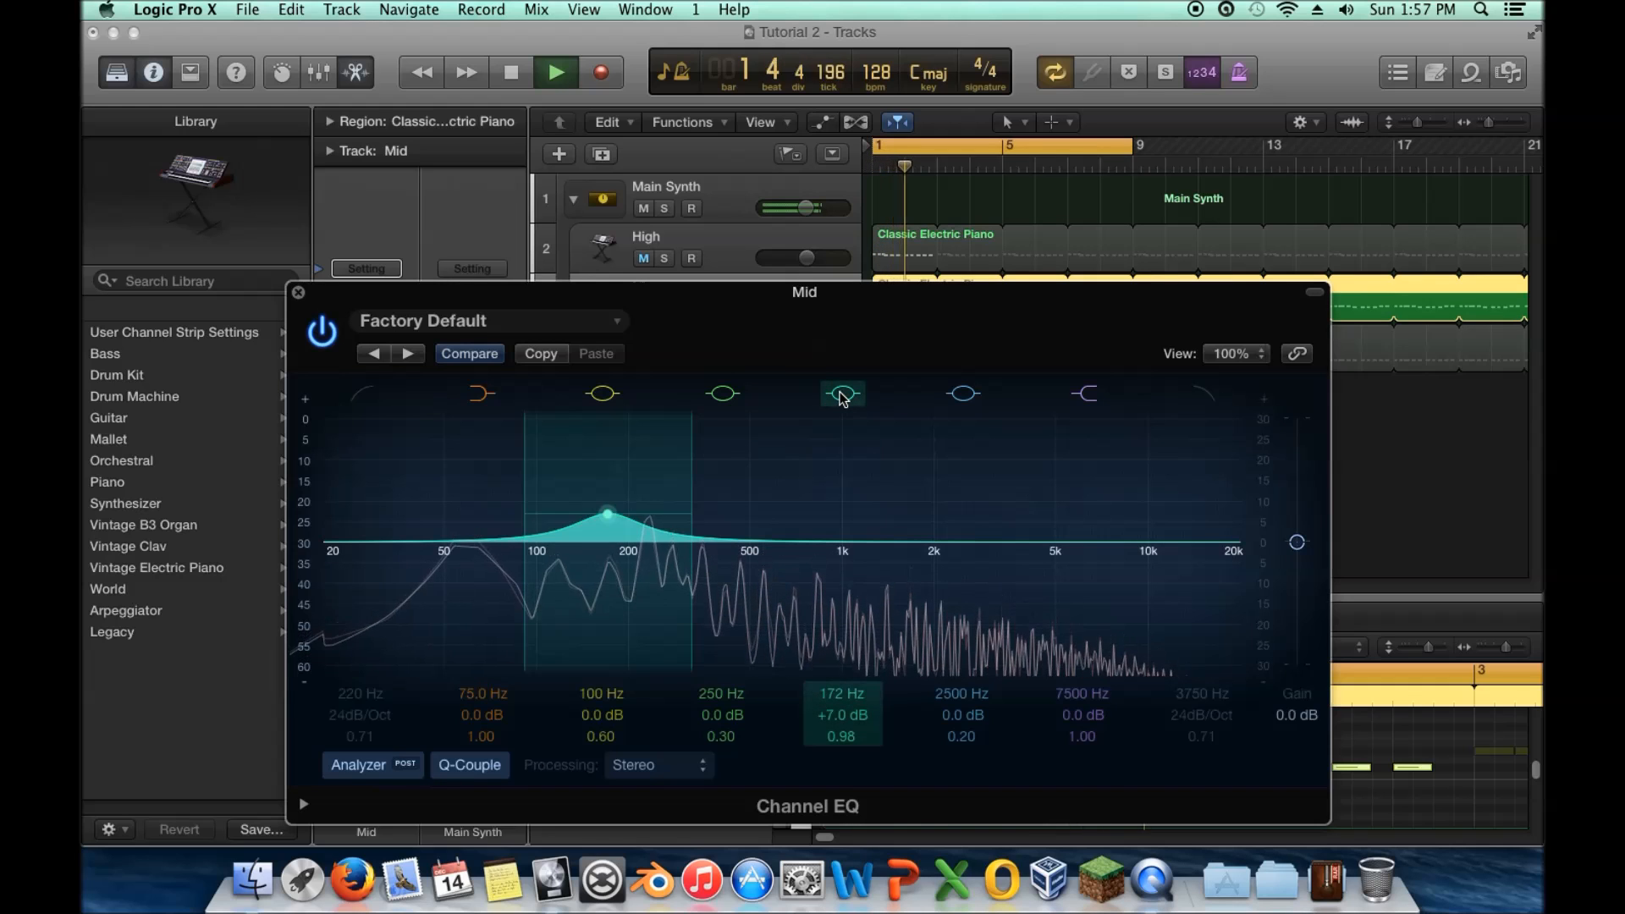
pyautogui.press('space')
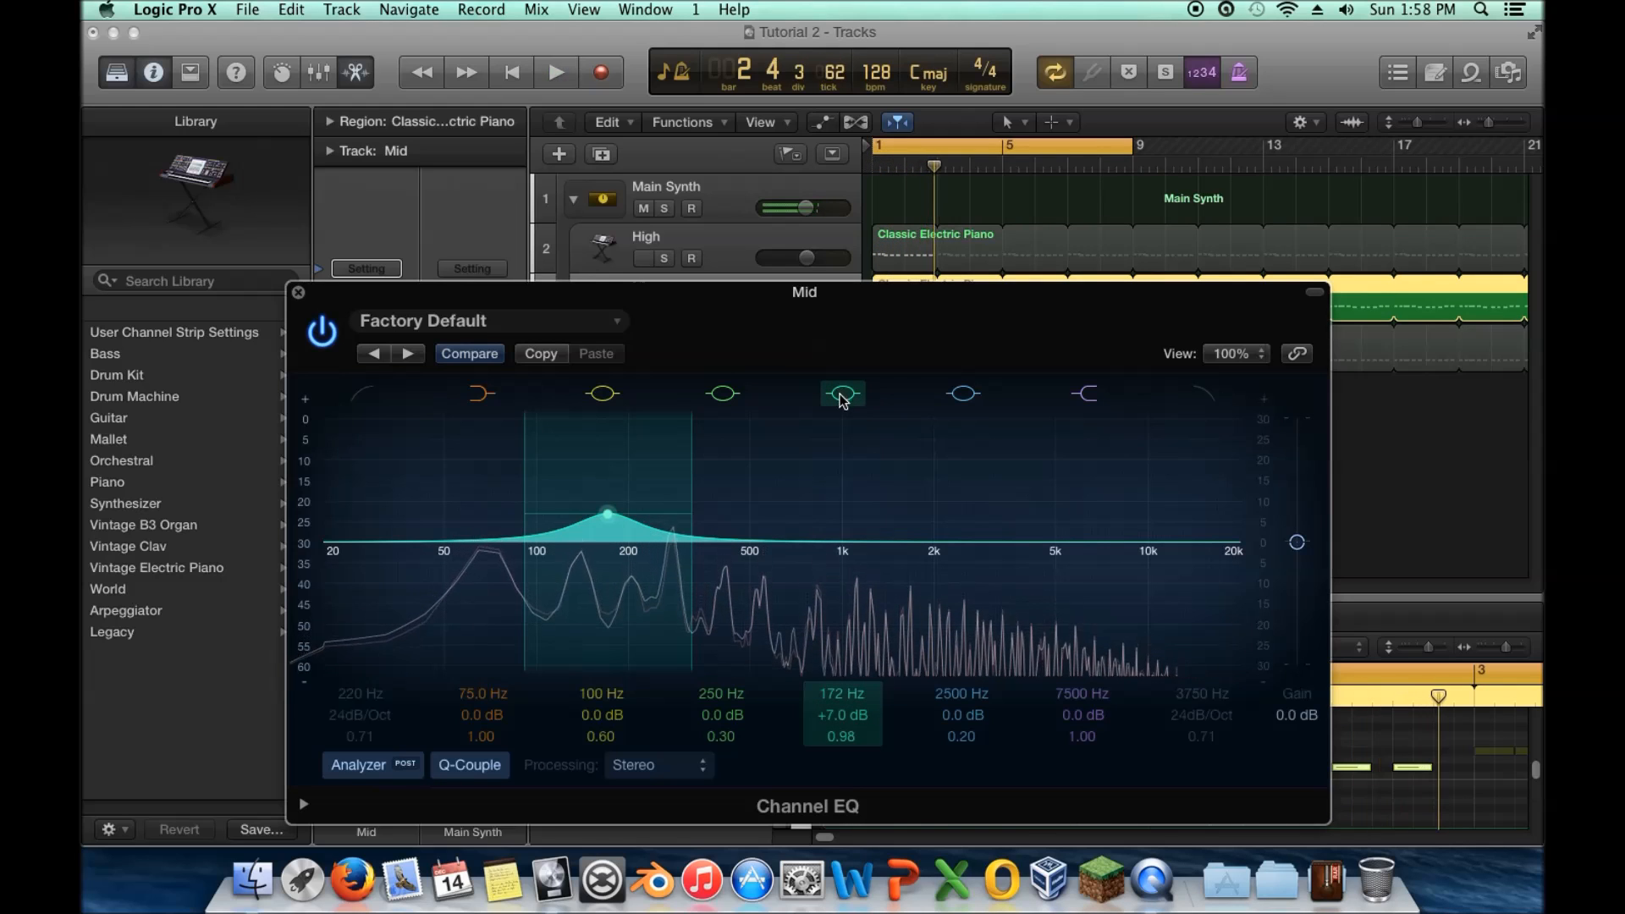
# Boost the Mid EQ's 2500 Hz peak band by 4.5 dB at 4000 Hz with Q 0.51, auditioning it during playback
pyautogui.moveTo(985, 560); pyautogui.dragTo(981, 534)
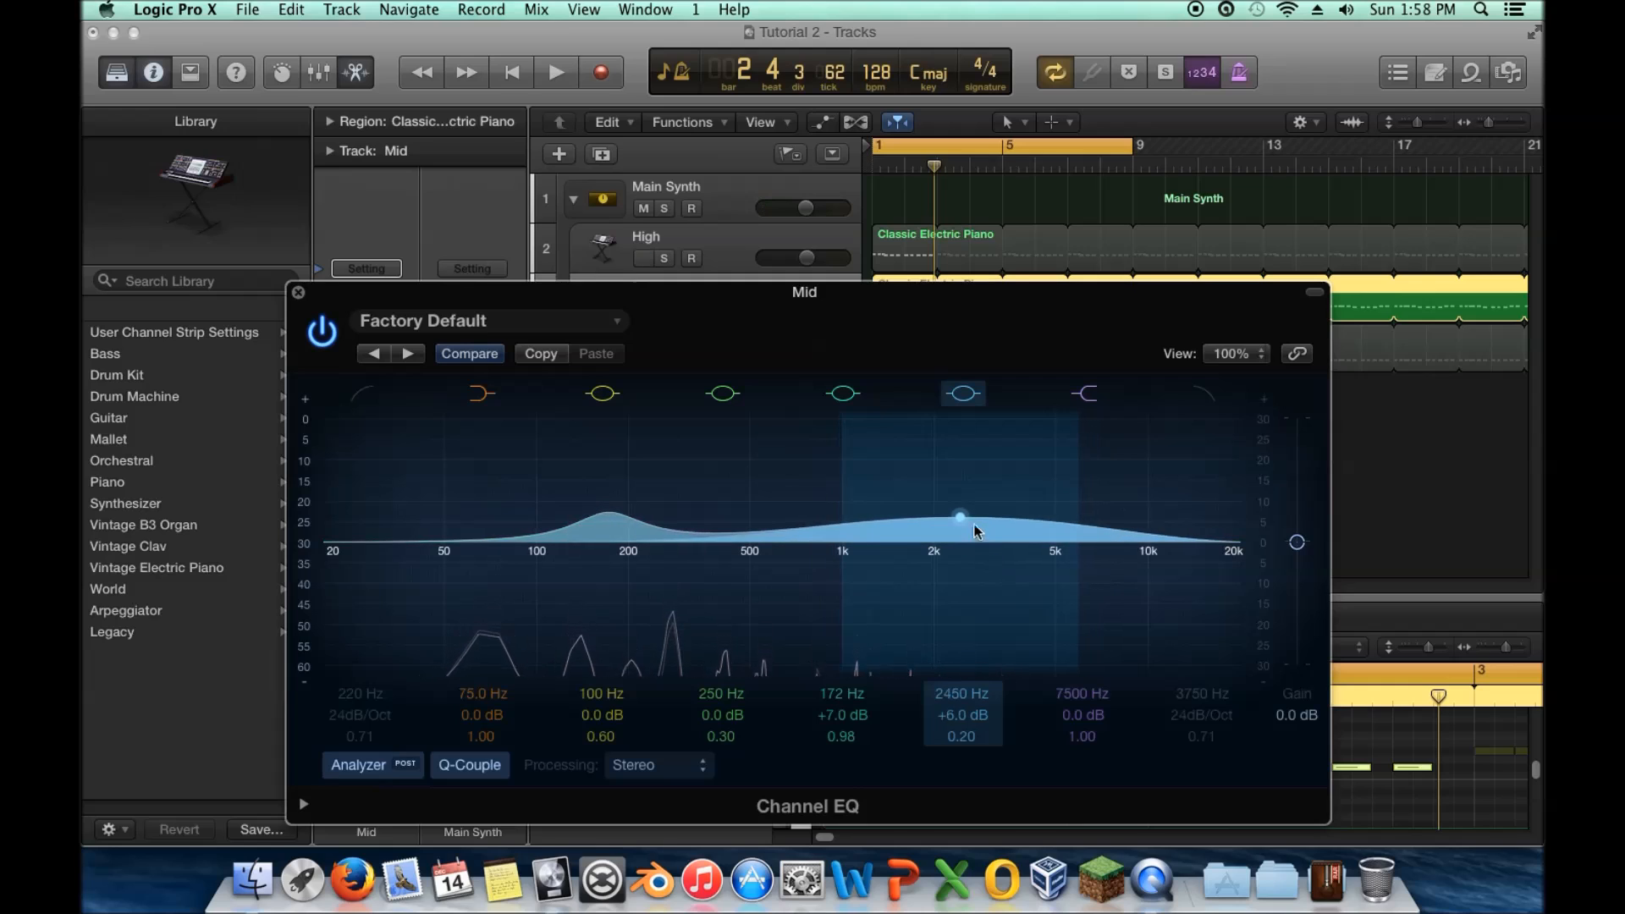
pyautogui.moveTo(1079, 543); pyautogui.dragTo(1062, 542)
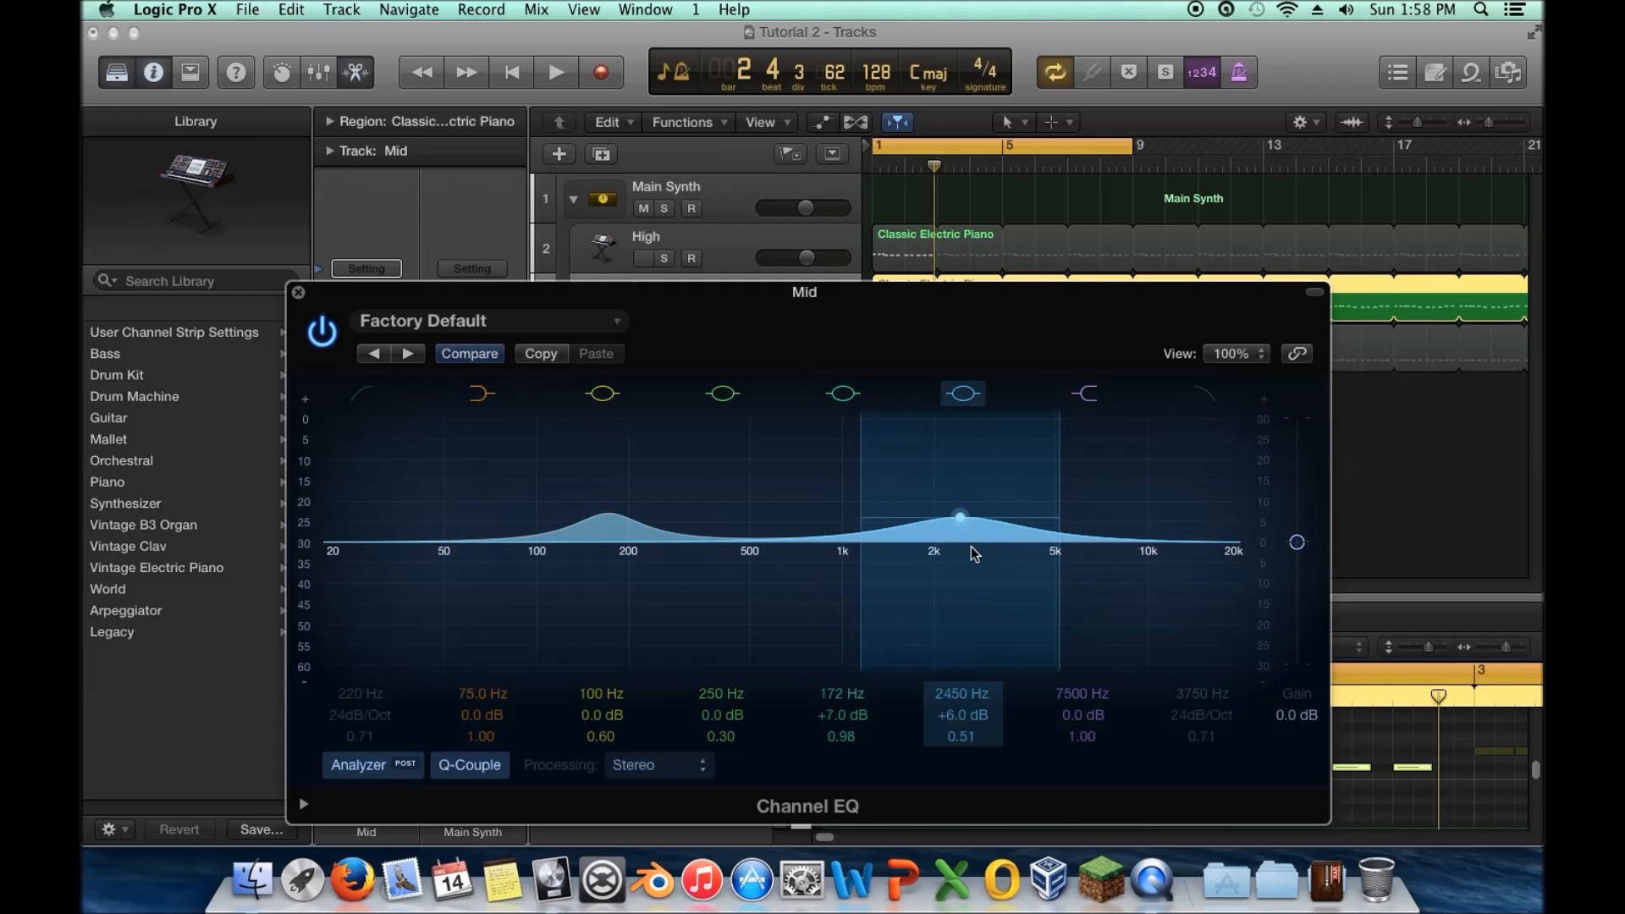
pyautogui.moveTo(975, 558); pyautogui.dragTo(962, 564)
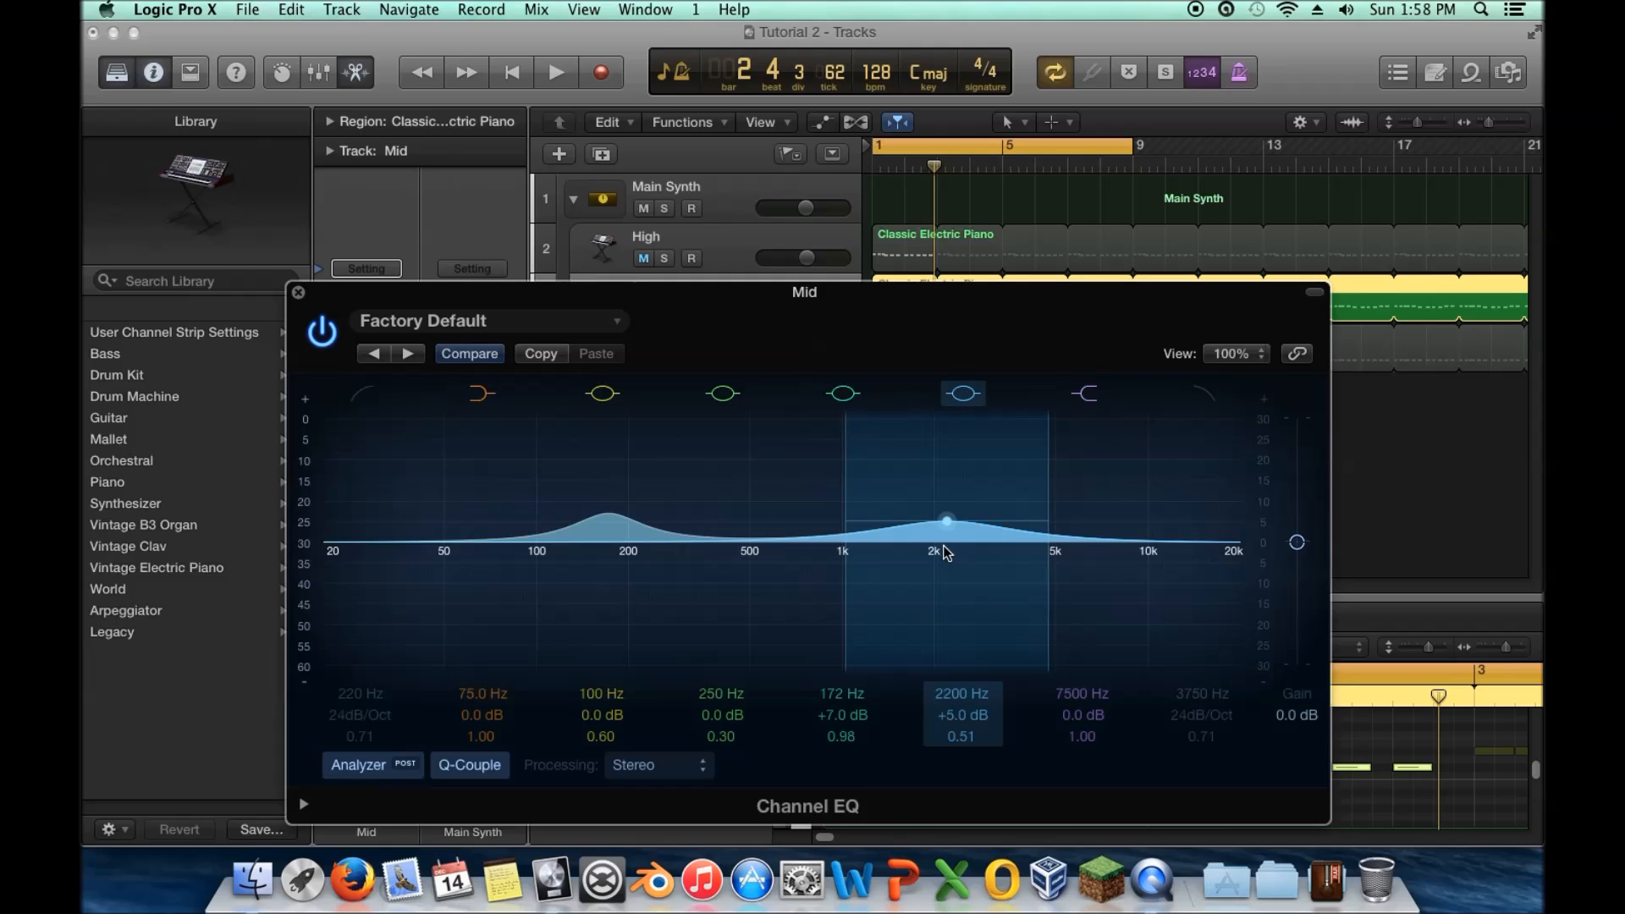
pyautogui.press('space')
pyautogui.moveTo(958, 556); pyautogui.dragTo(1043, 558)
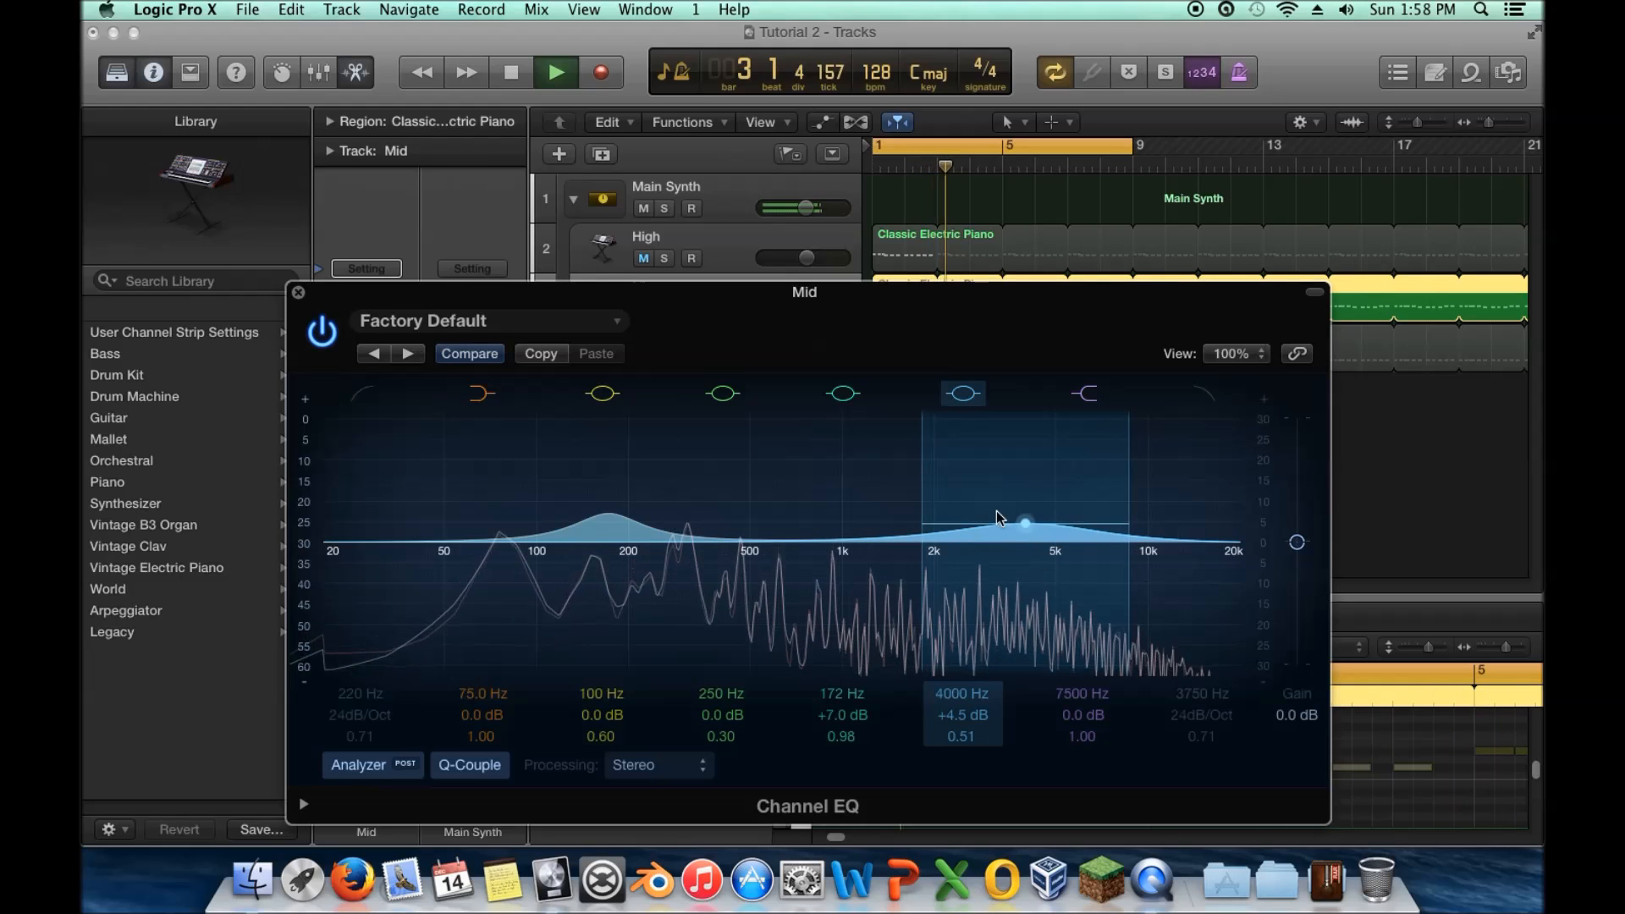
pyautogui.press('space')
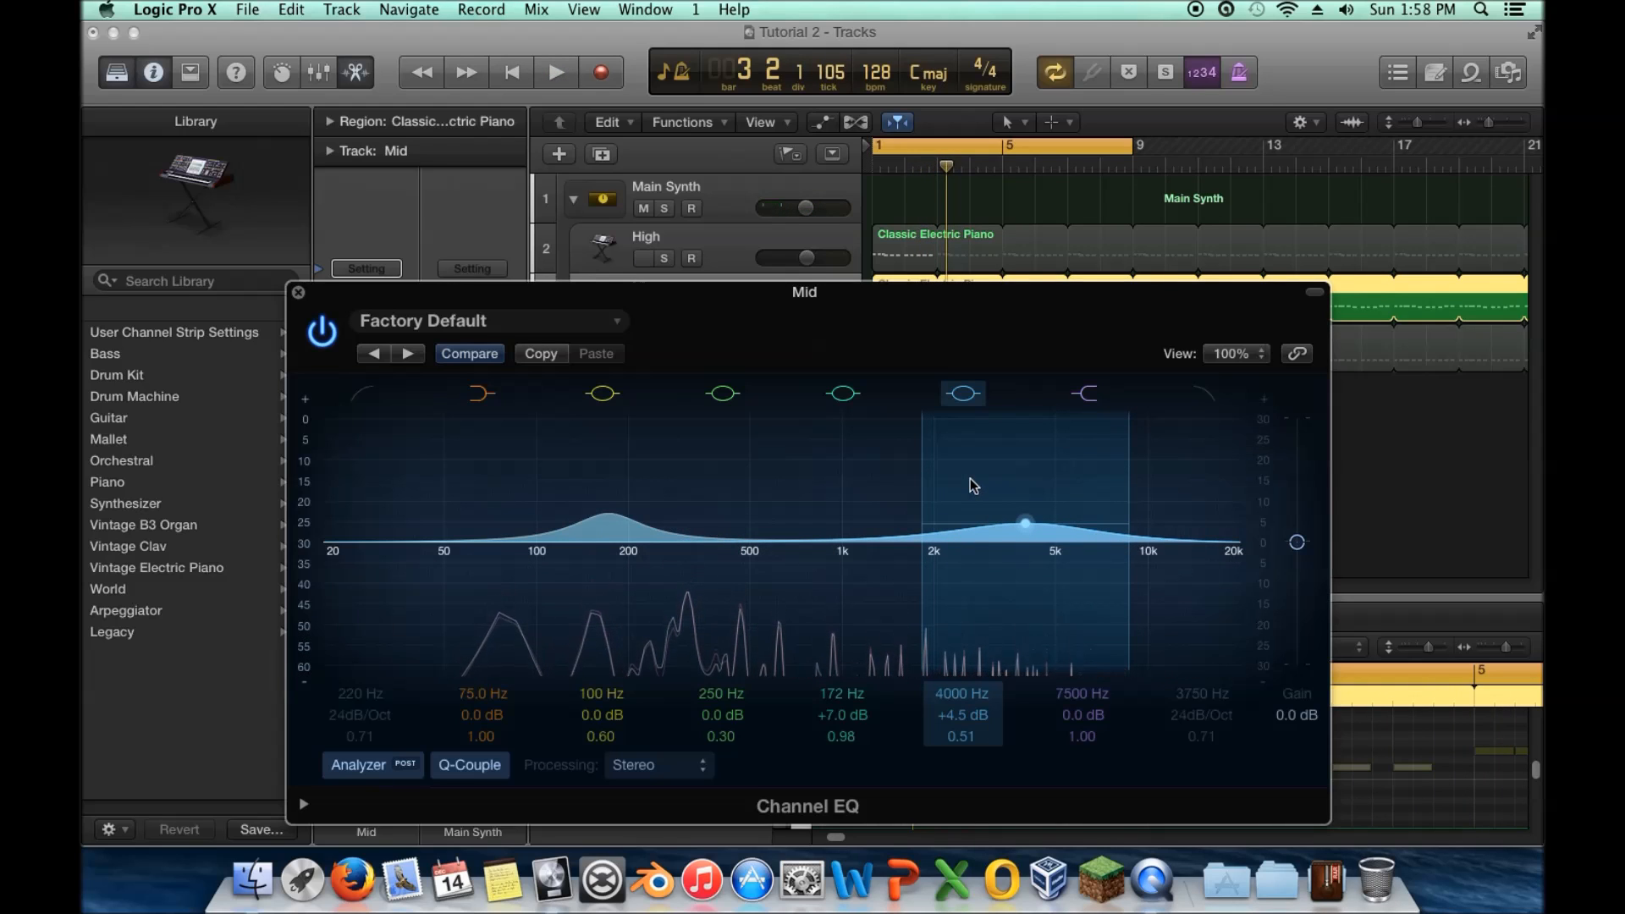
# Raise the Mid EQ's high shelf by 10.5 dB at 7000 Hz and compare playback with the shelf on and off
pyautogui.moveTo(1119, 579); pyautogui.dragTo(1111, 522)
pyautogui.press('space')
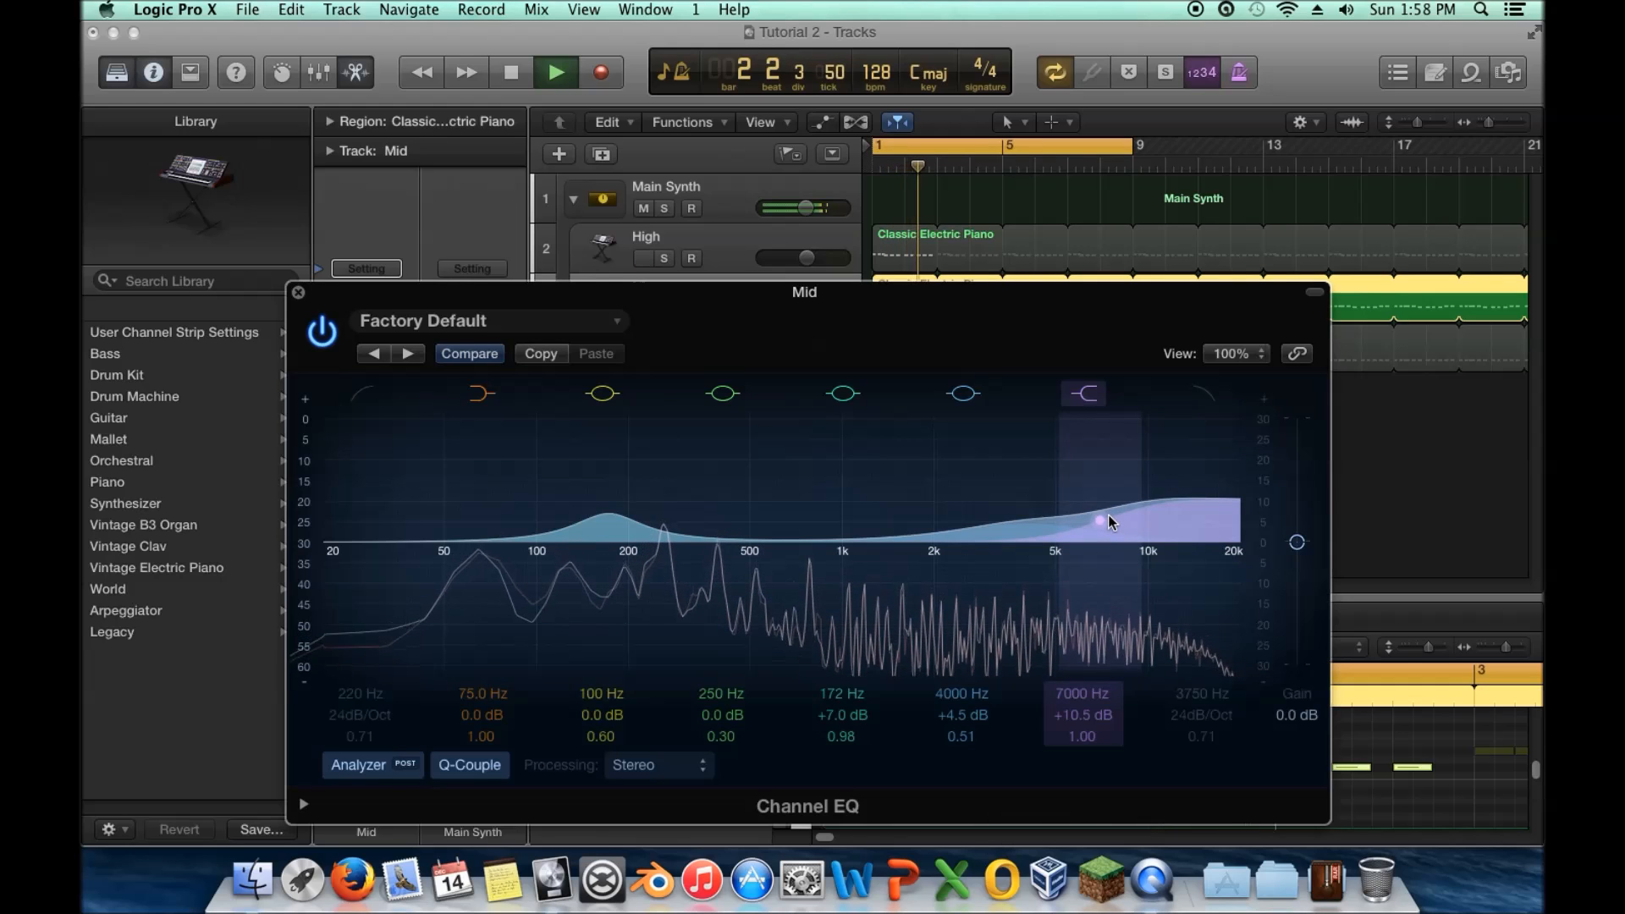
pyautogui.click(1087, 394)
pyautogui.press('space')
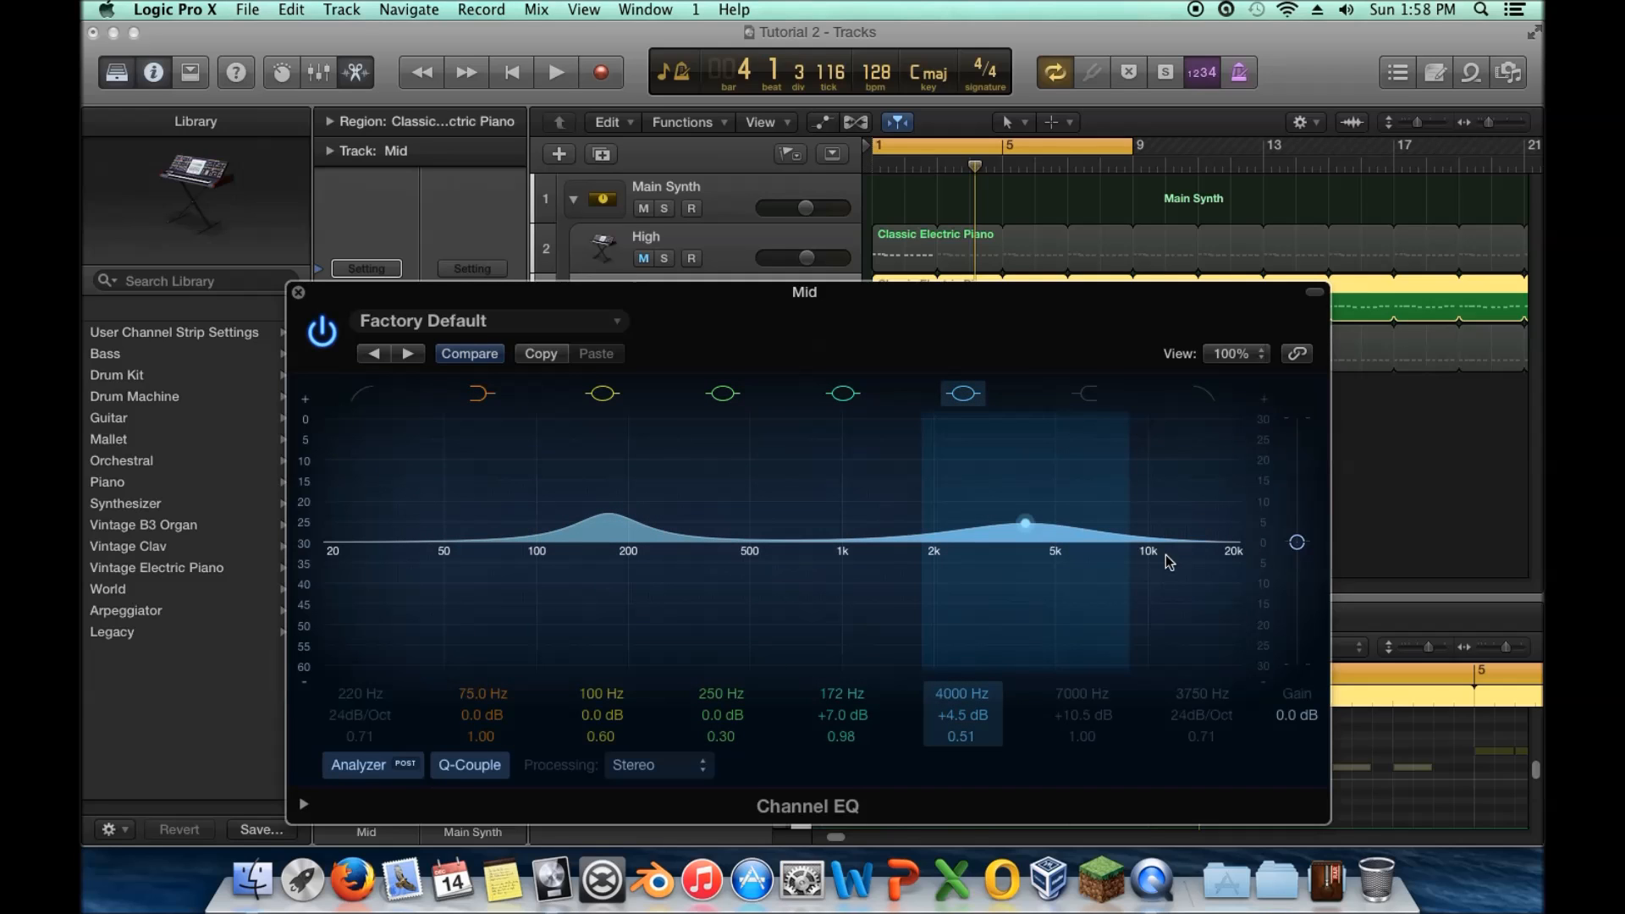
pyautogui.click(1090, 396)
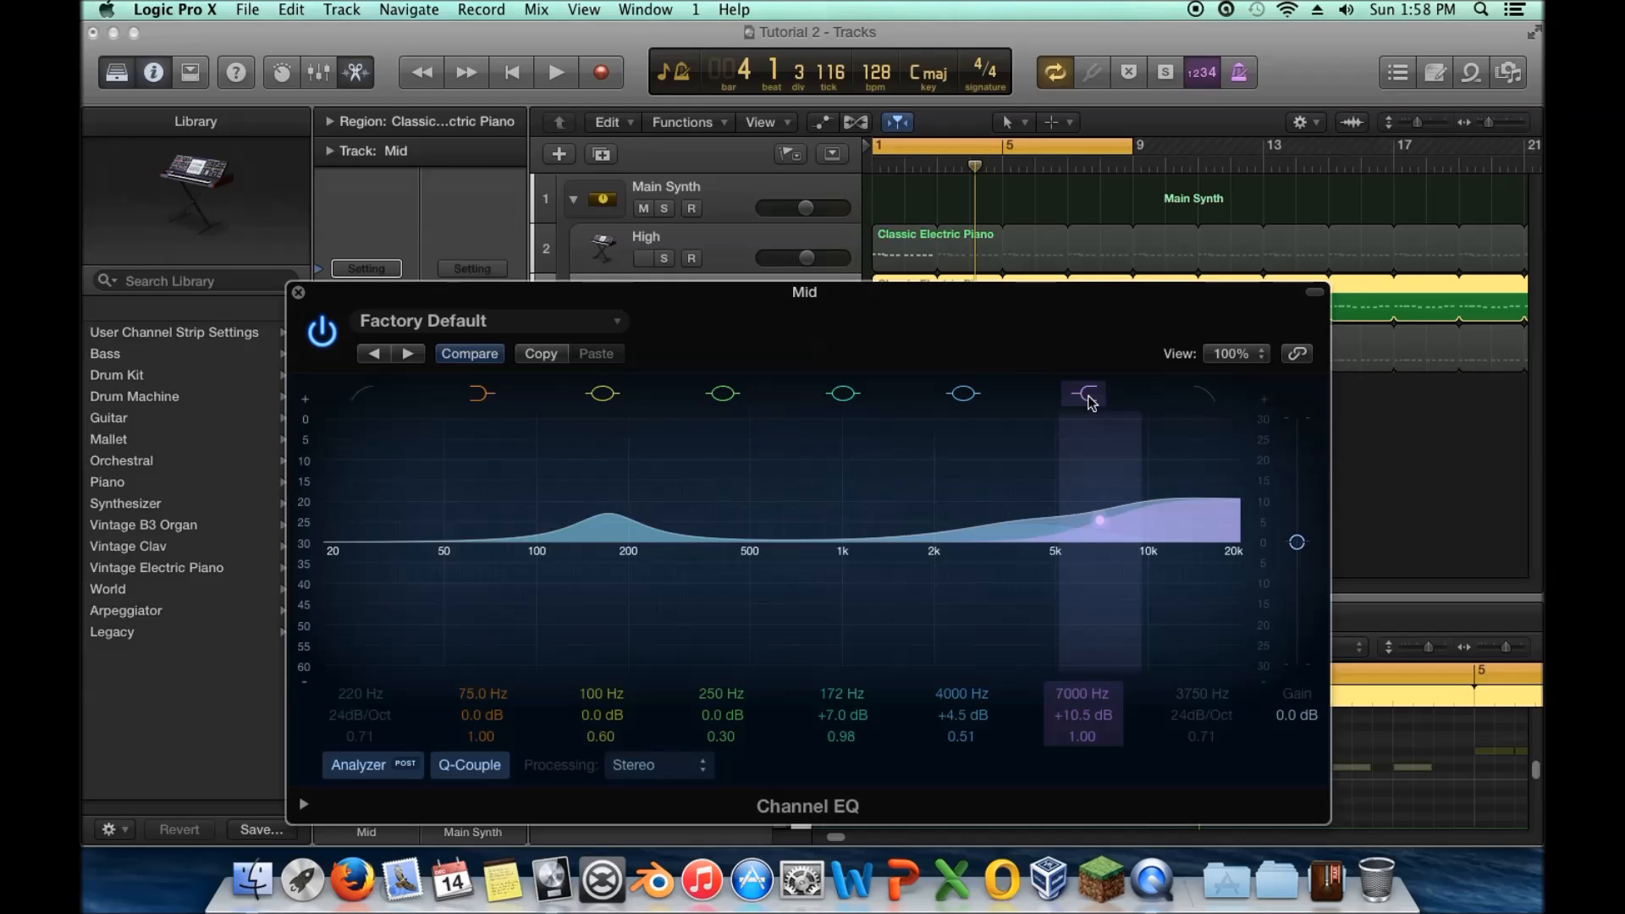
# Increase the Mid EQ's 7000 Hz high shelf gain to +14.0 dB, play the result and close the EQ
pyautogui.moveTo(708, 304); pyautogui.dragTo(818, 241)
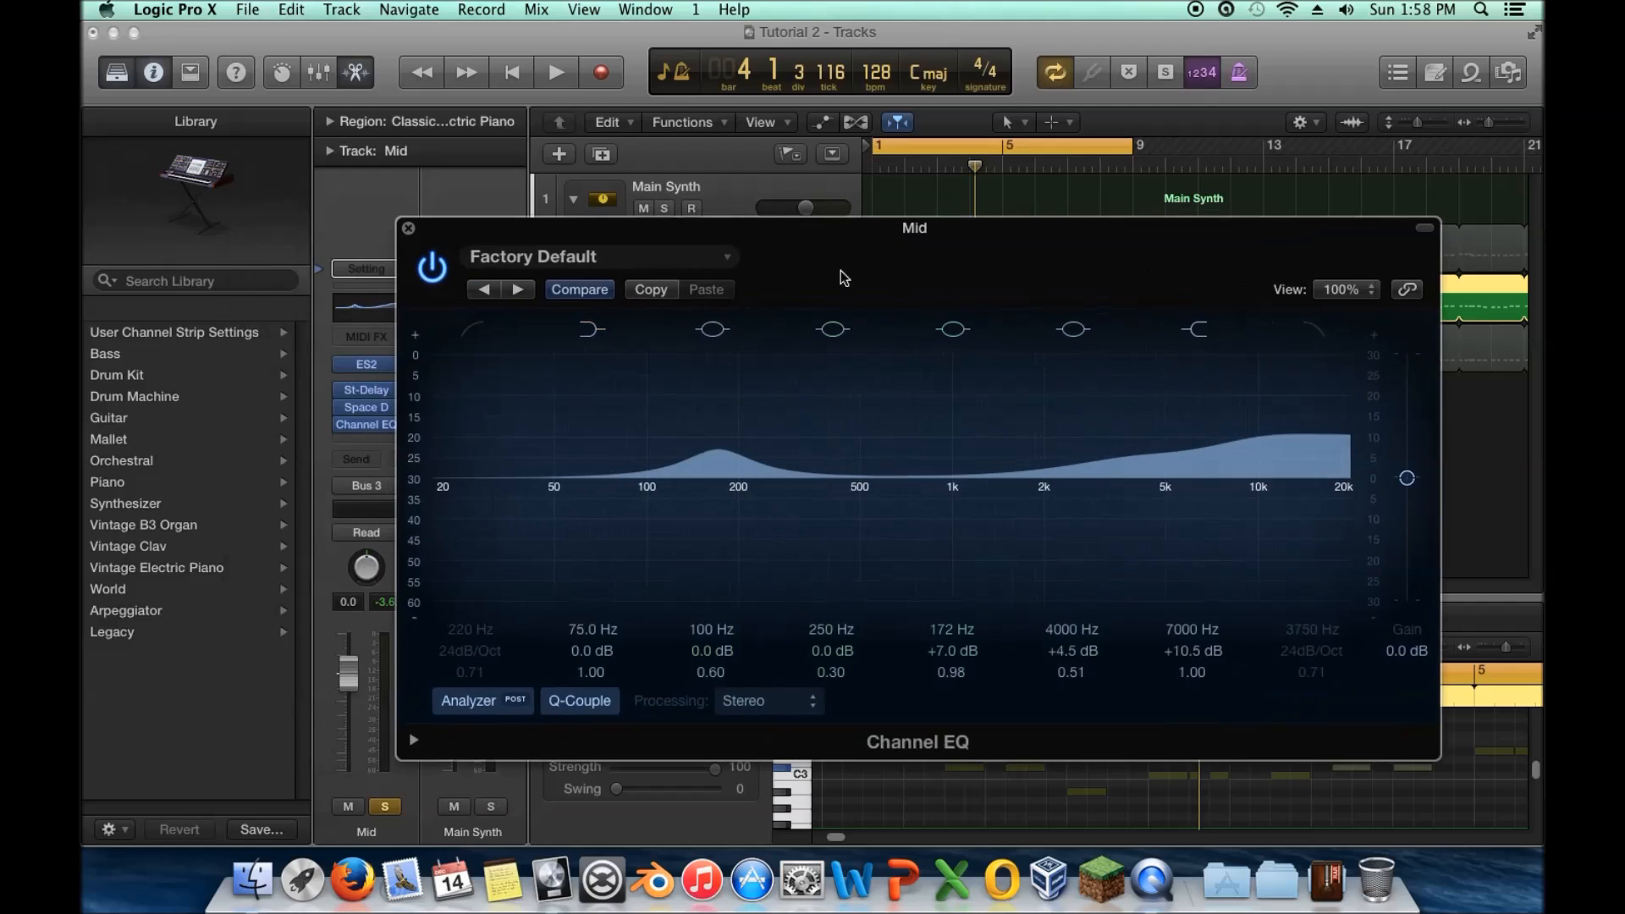
pyautogui.click(1191, 332)
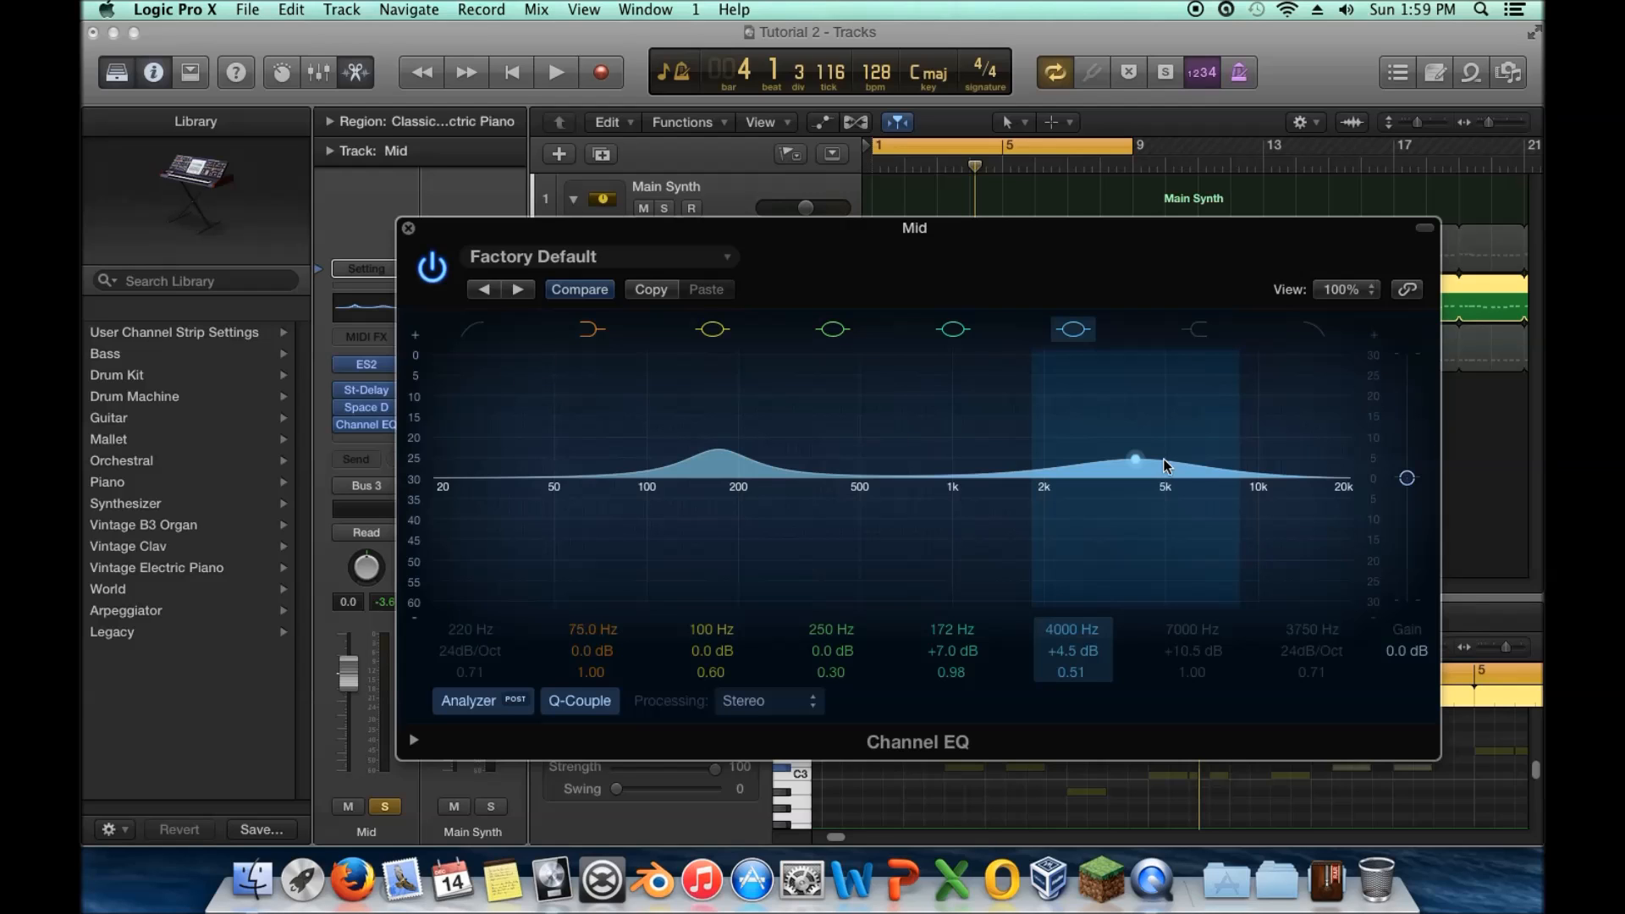
pyautogui.click(1194, 328)
pyautogui.moveTo(1217, 500); pyautogui.dragTo(1217, 486)
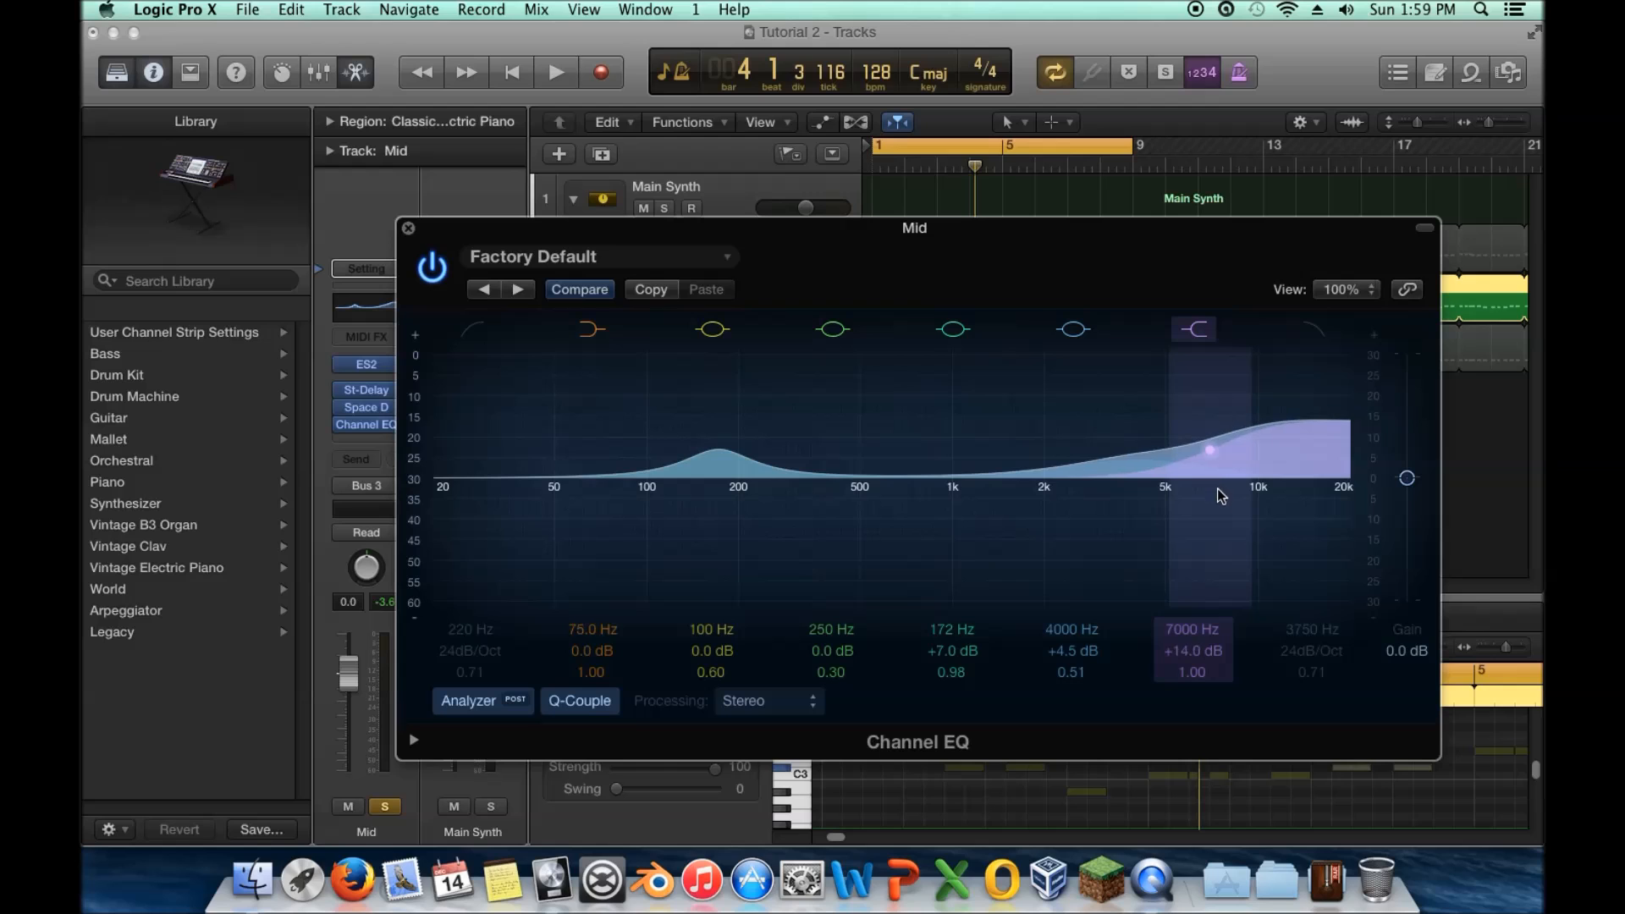
pyautogui.press('space')
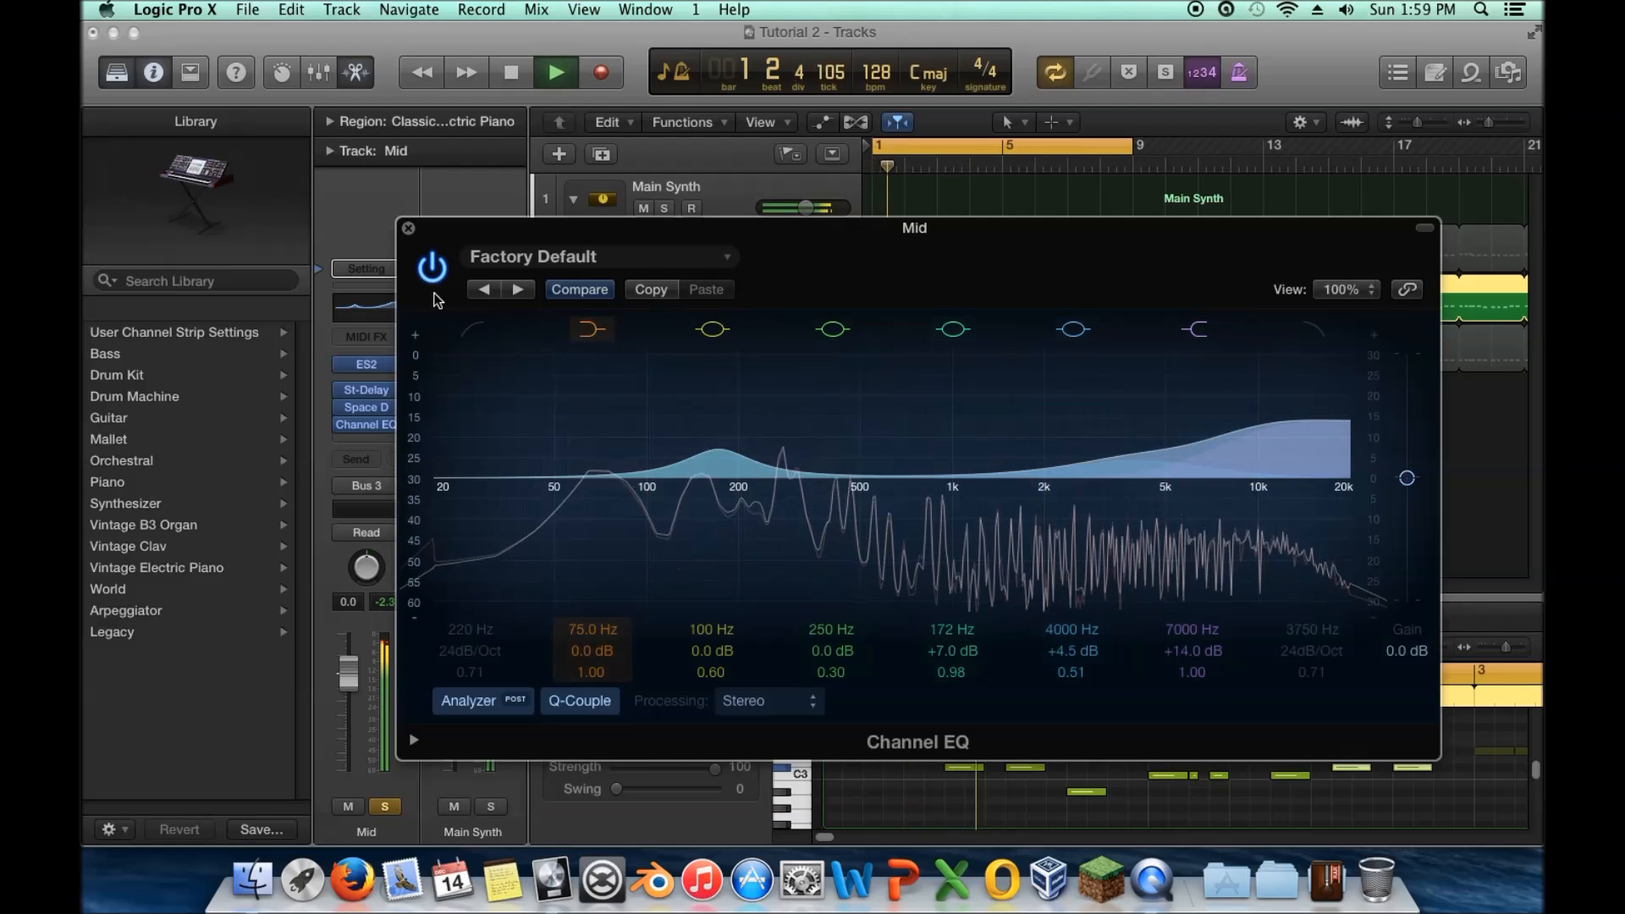
pyautogui.click(408, 227)
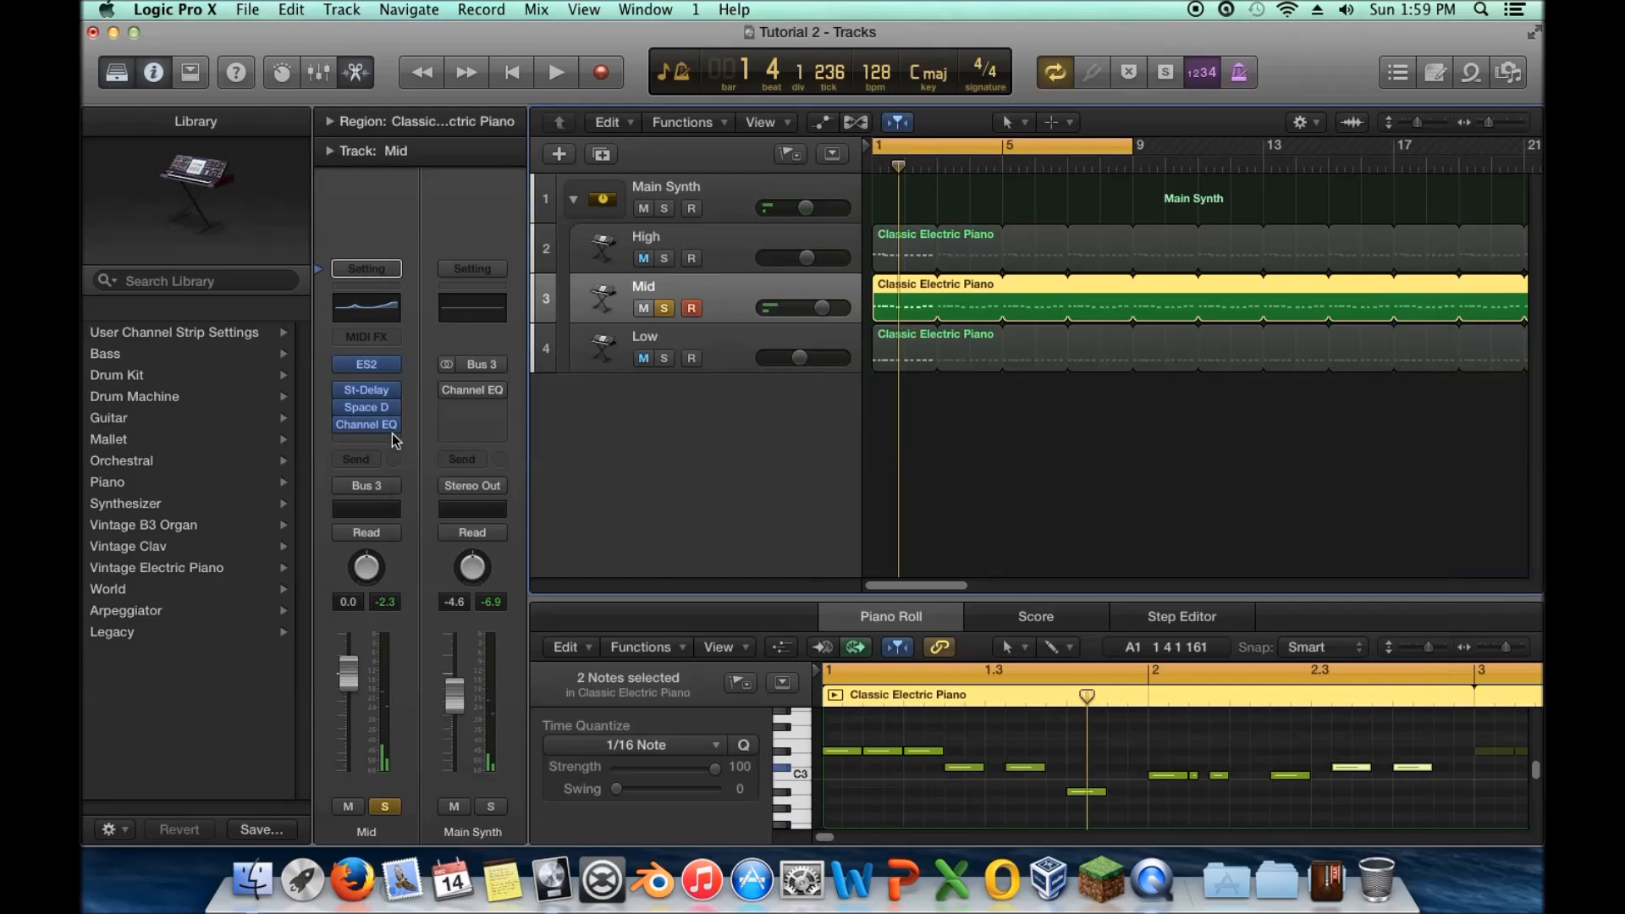
# Insert a stereo Chorus effect after the Channel EQ on the Mid track
pyautogui.click(389, 424)
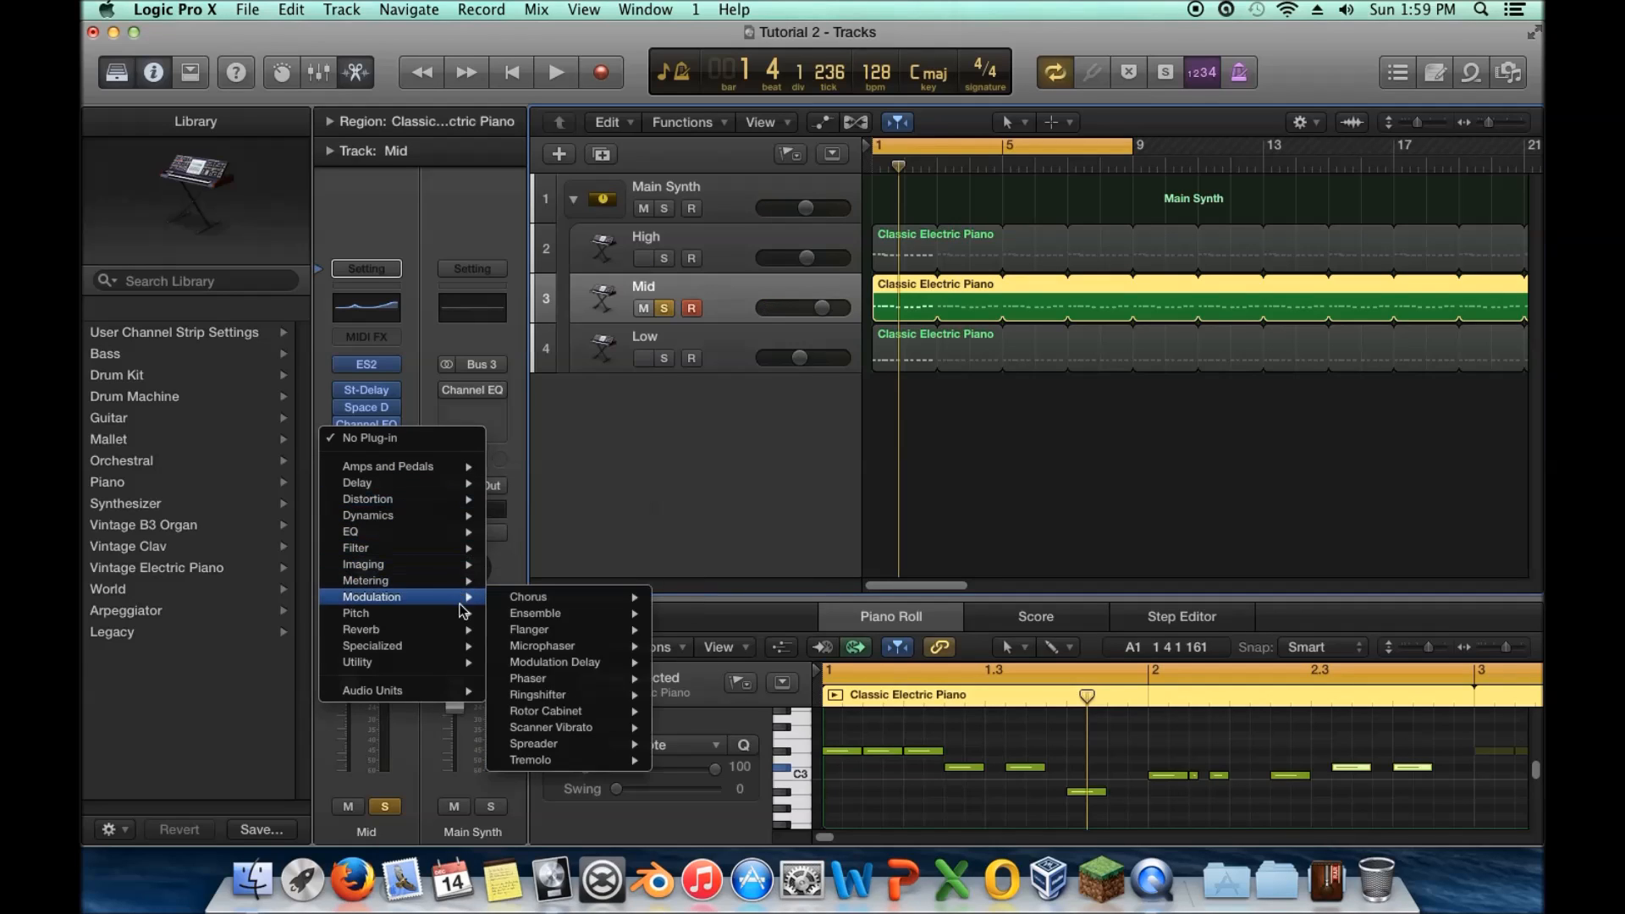
pyautogui.moveTo(468, 603)
pyautogui.moveTo(584, 632)
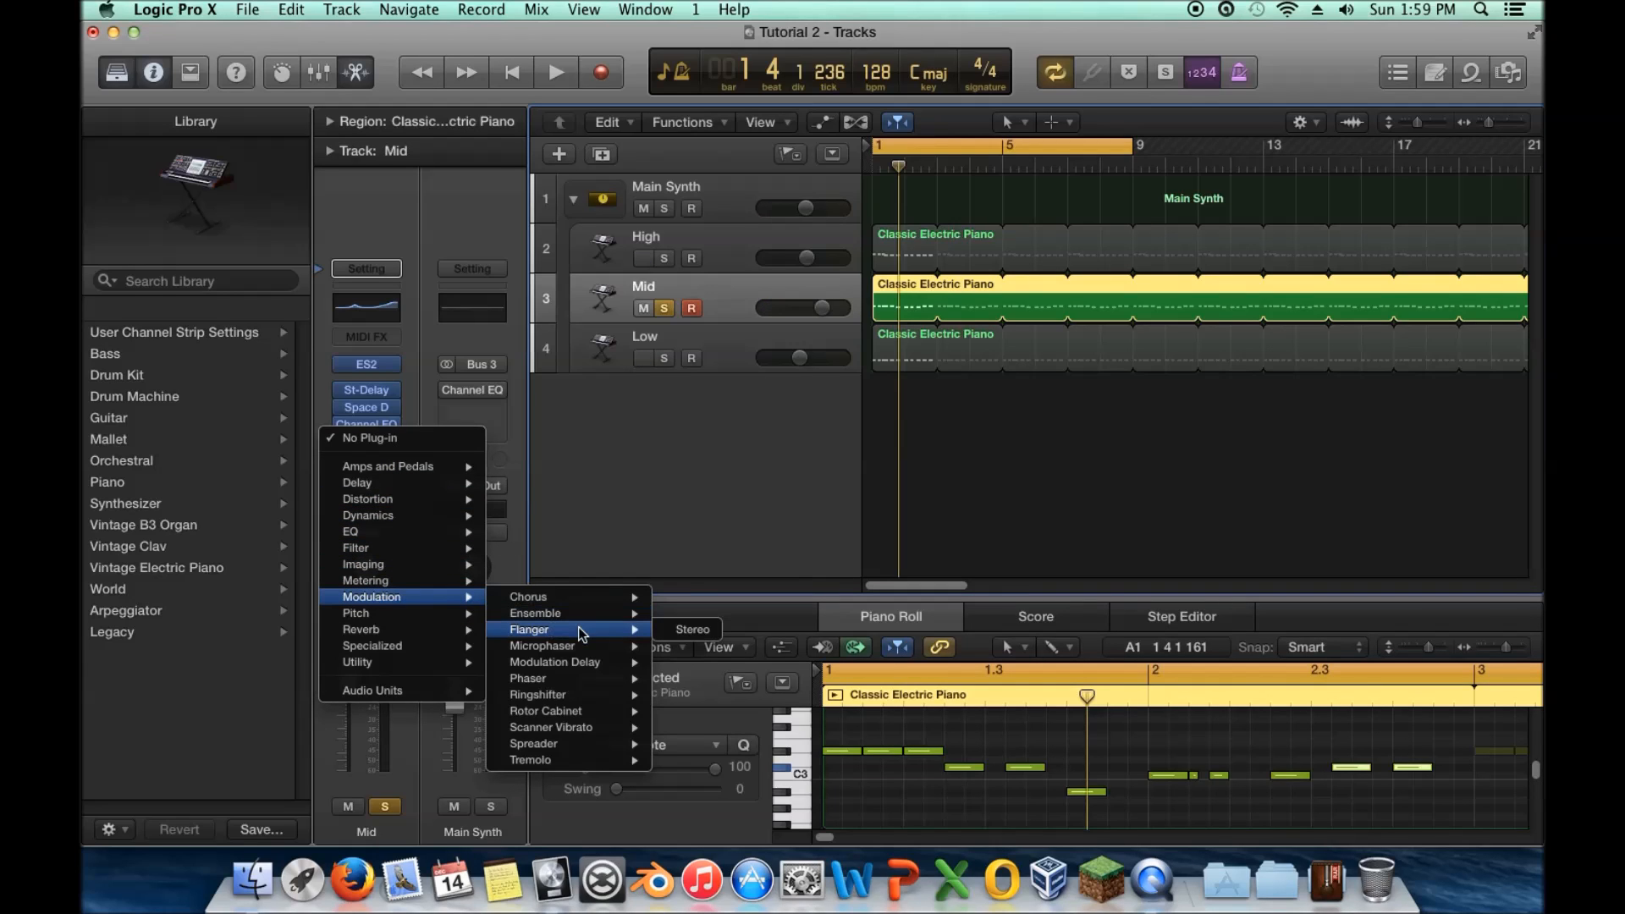
pyautogui.moveTo(619, 604)
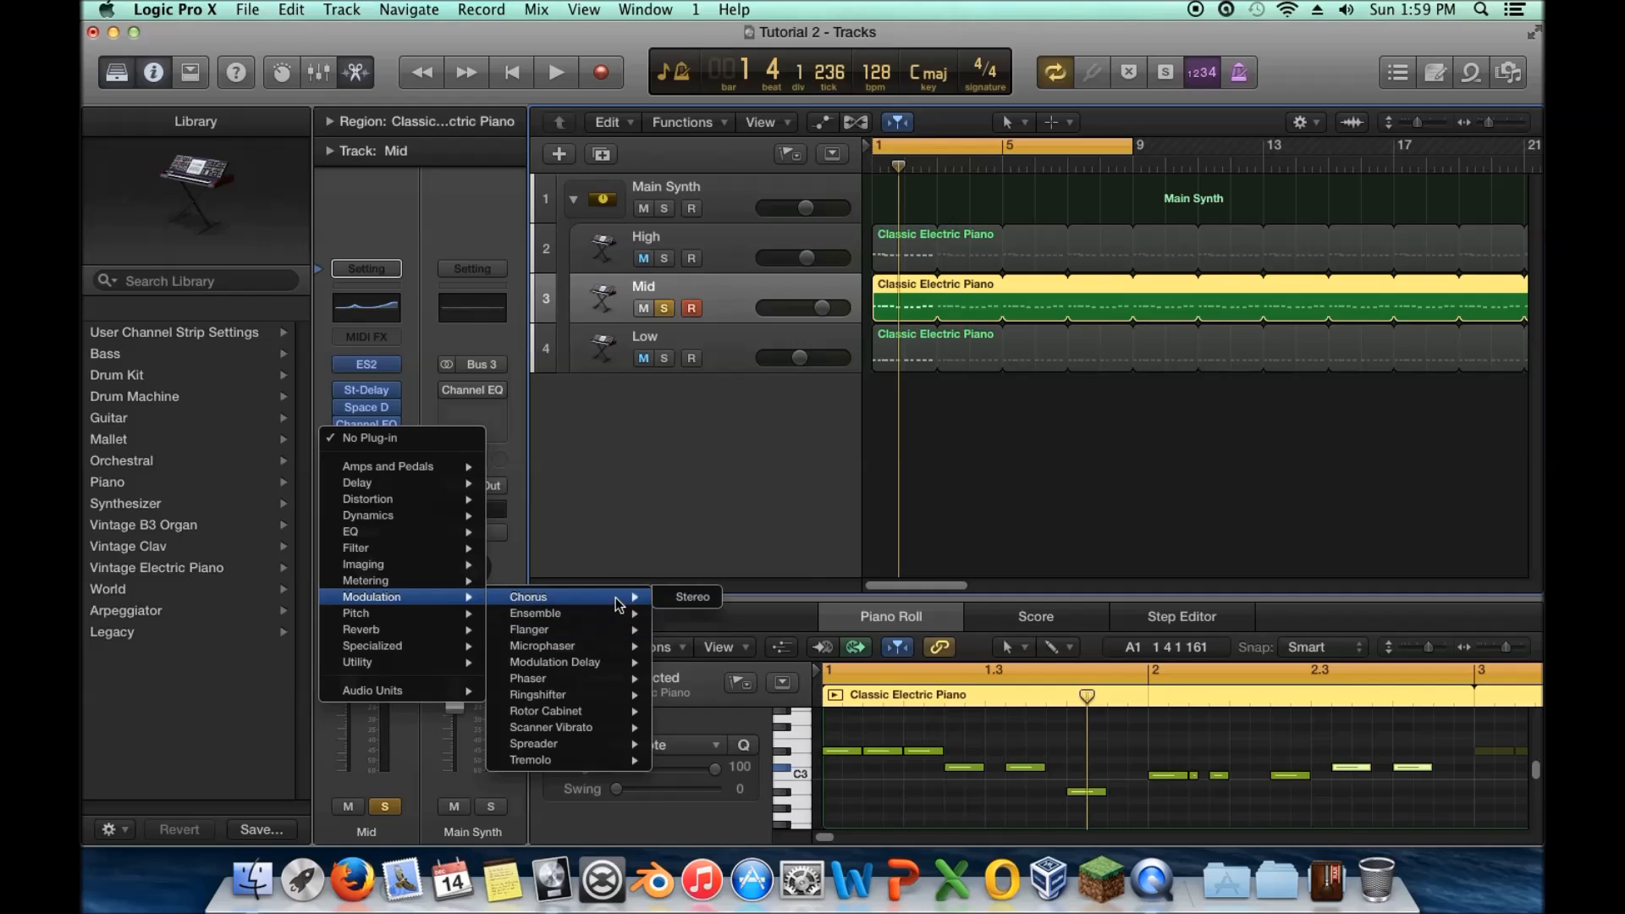
pyautogui.click(692, 596)
# Set the Mid track's Chorus to 100% mix, 0.100 Hz rate and 38.0% intensity while the track plays
pyautogui.press('space')
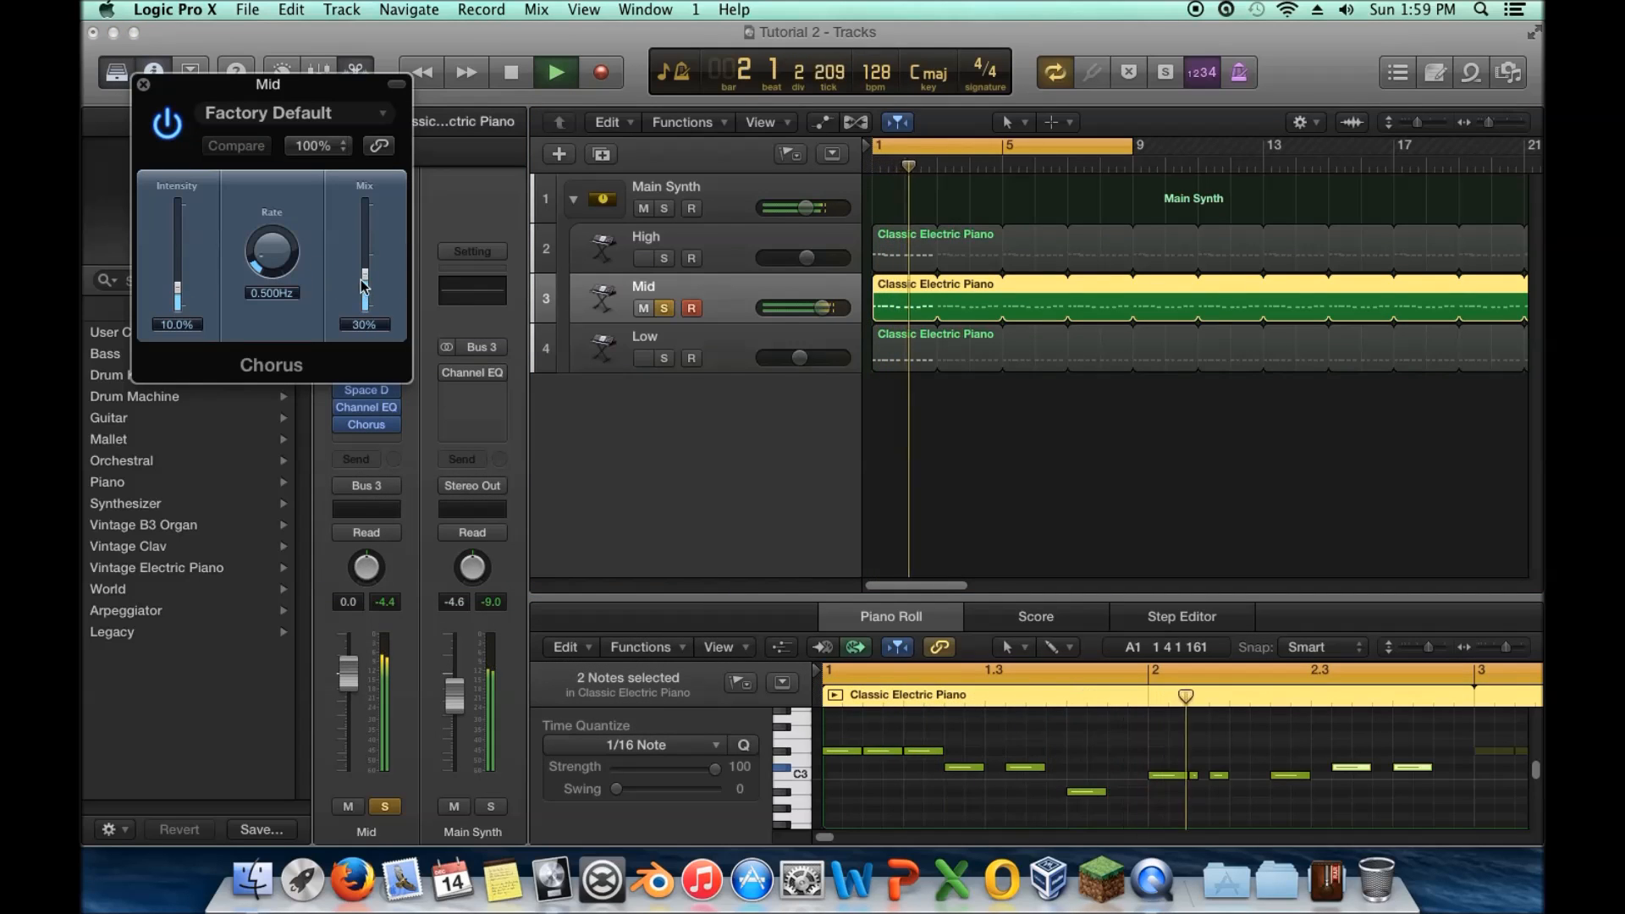
pyautogui.moveTo(365, 274); pyautogui.dragTo(366, 186)
pyautogui.moveTo(178, 290)
pyautogui.mouseDown()
pyautogui.moveTo(185, 269)
pyautogui.moveTo(186, 286)
pyautogui.mouseUp()
pyautogui.moveTo(269, 253); pyautogui.dragTo(259, 308)
pyautogui.moveTo(181, 274); pyautogui.dragTo(180, 257)
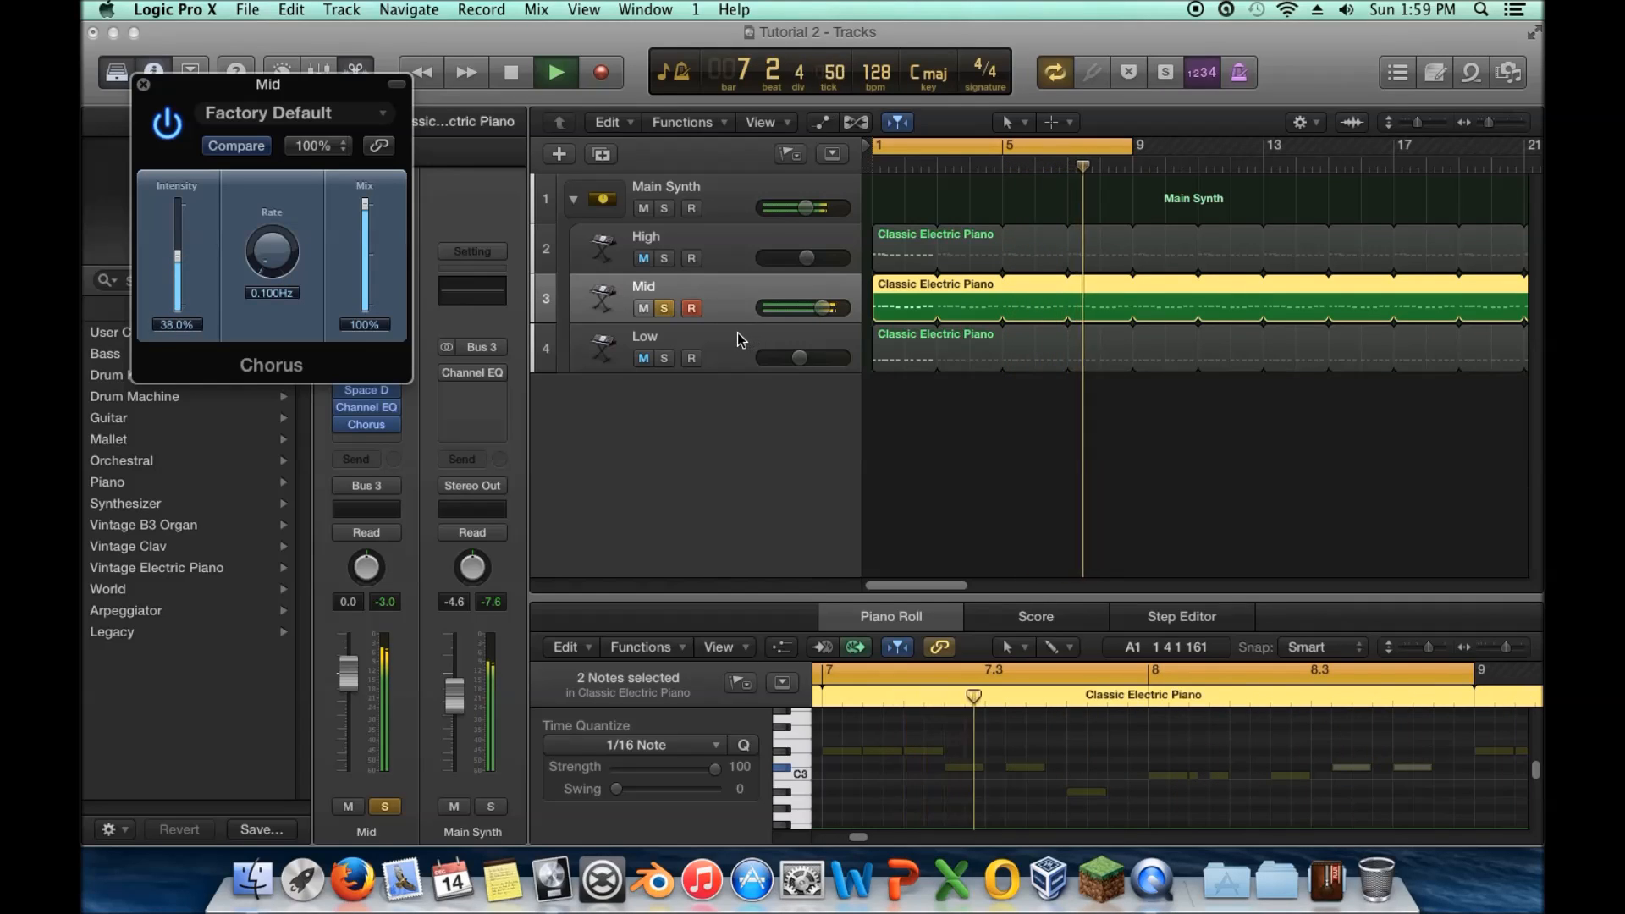
# Compare the Mid track's playback with the Chorus bypassed and active, stop playback and close the effect window
pyautogui.moveTo(345, 432)
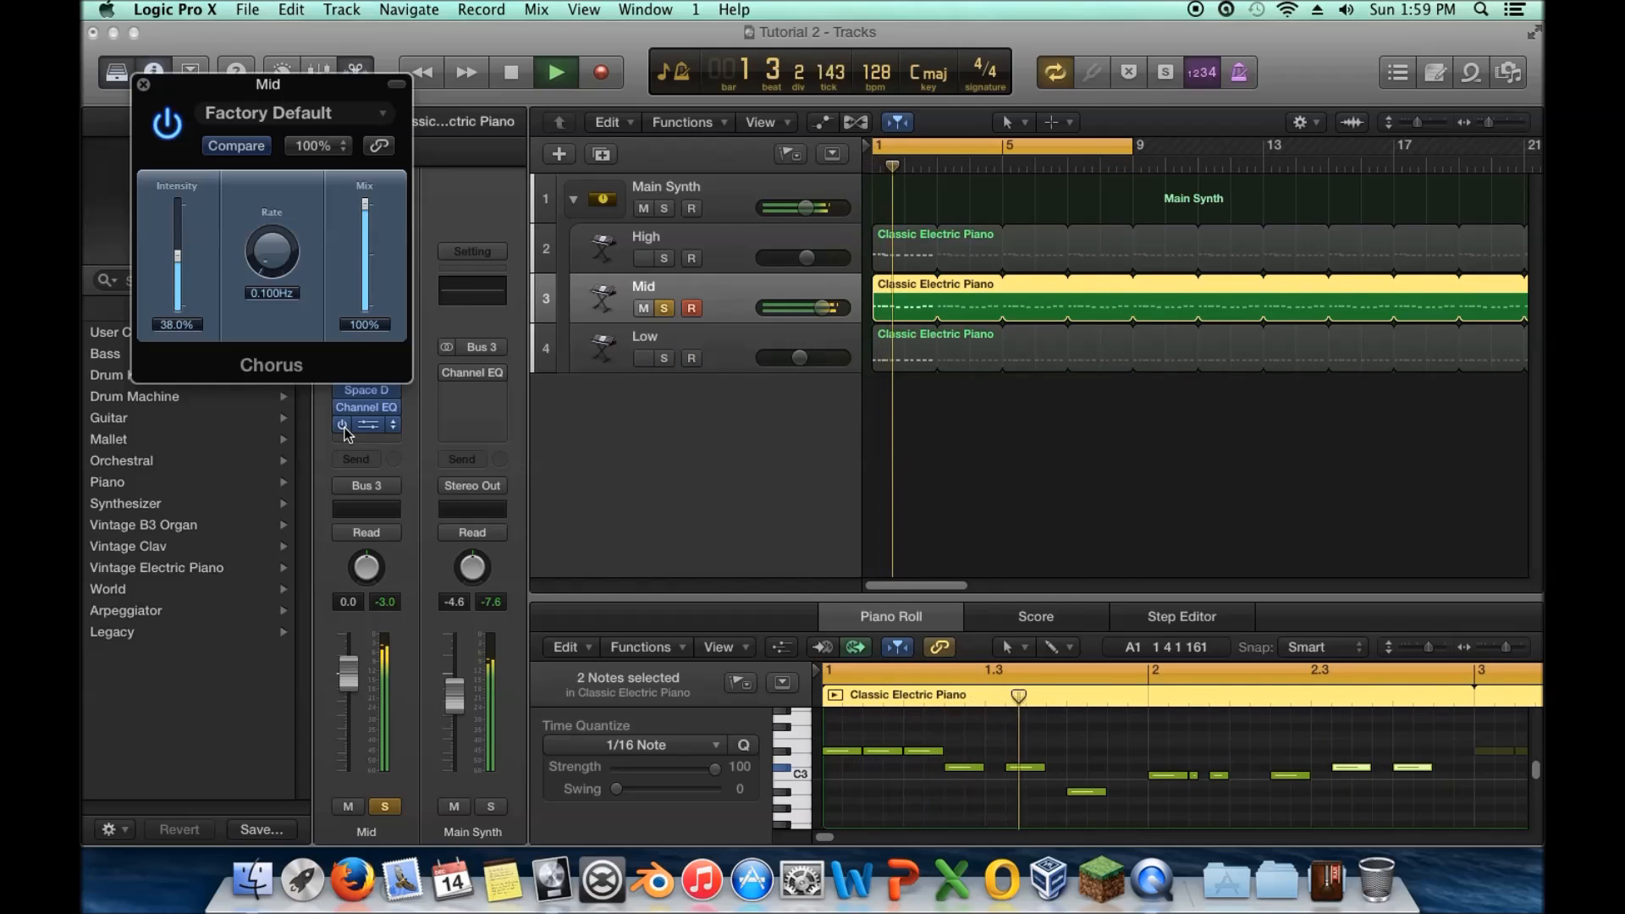
pyautogui.click(344, 428)
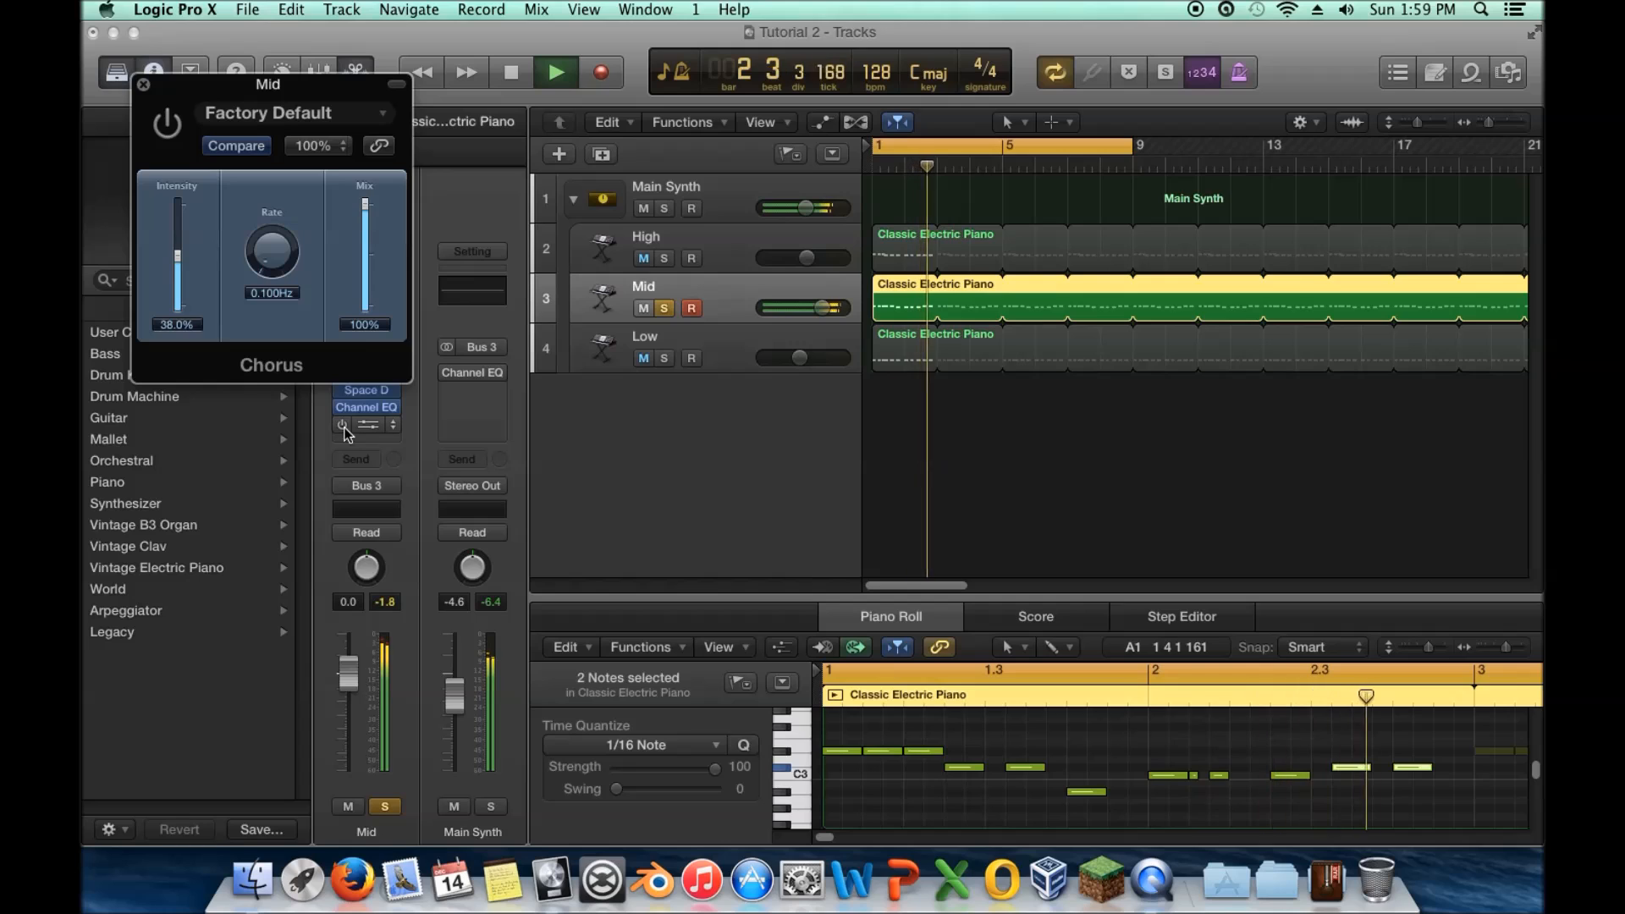
pyautogui.click(343, 428)
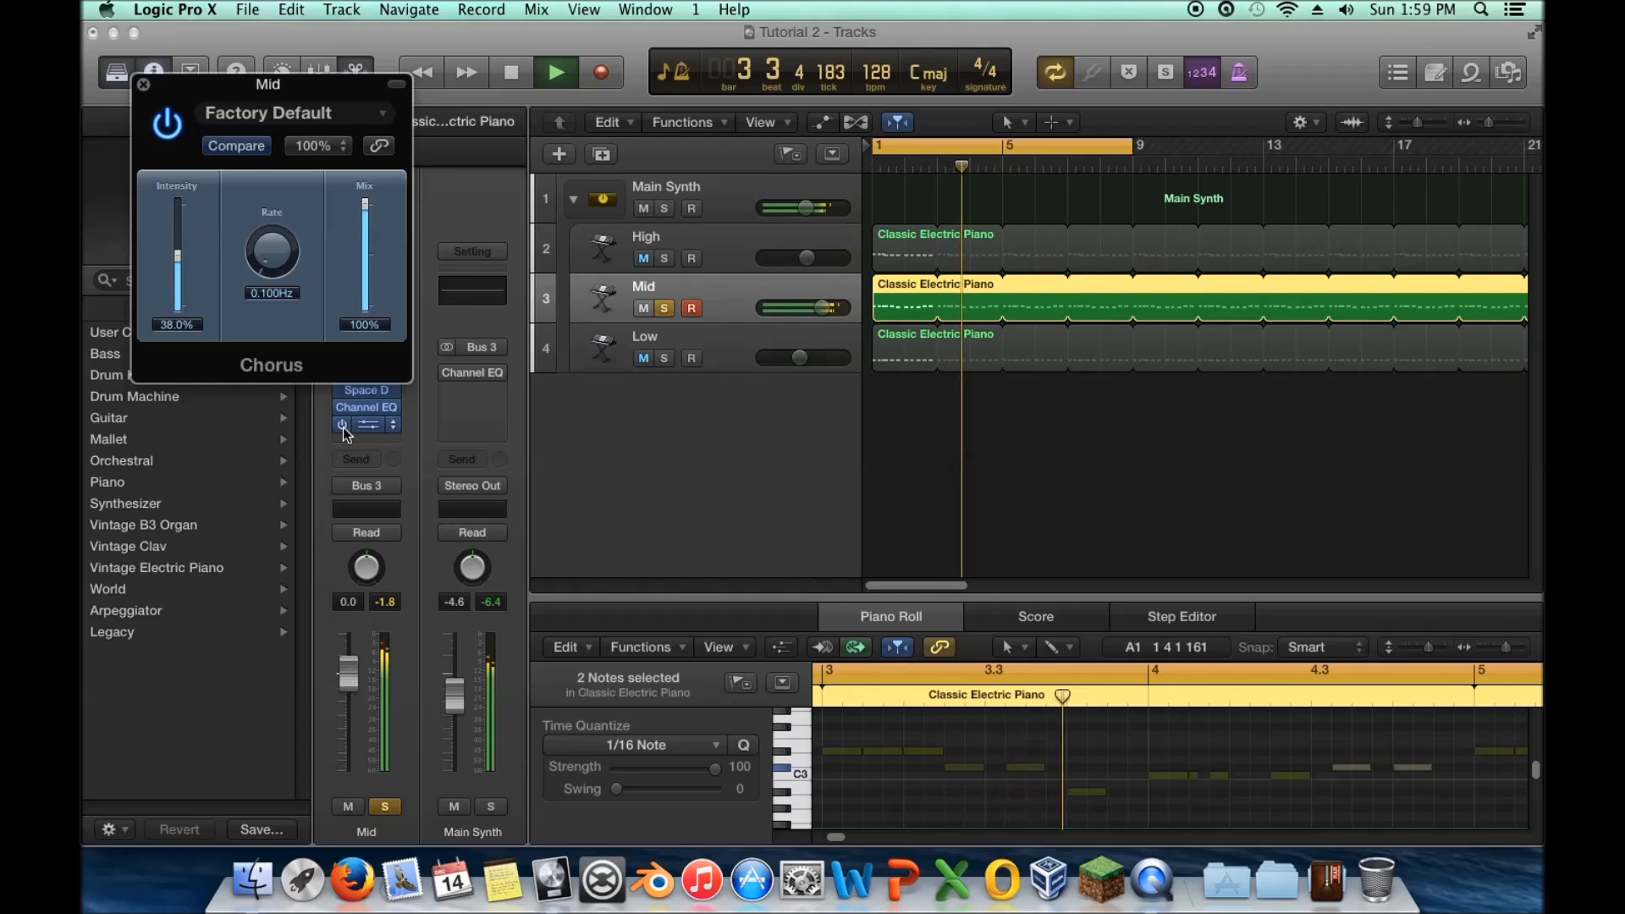
pyautogui.press('space')
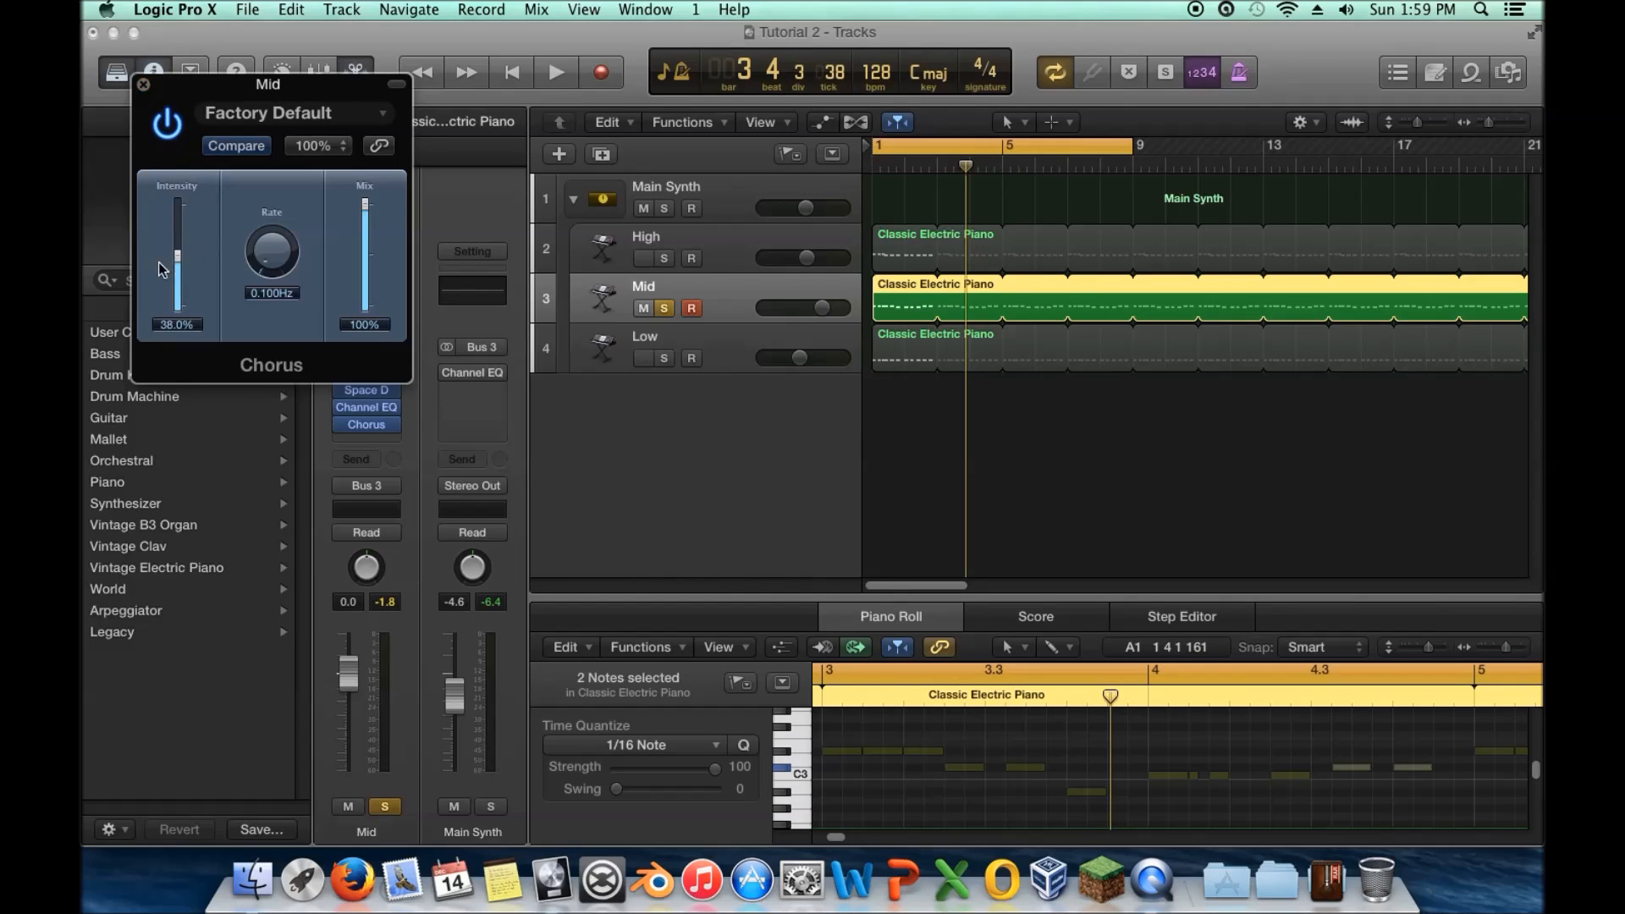
pyautogui.click(144, 85)
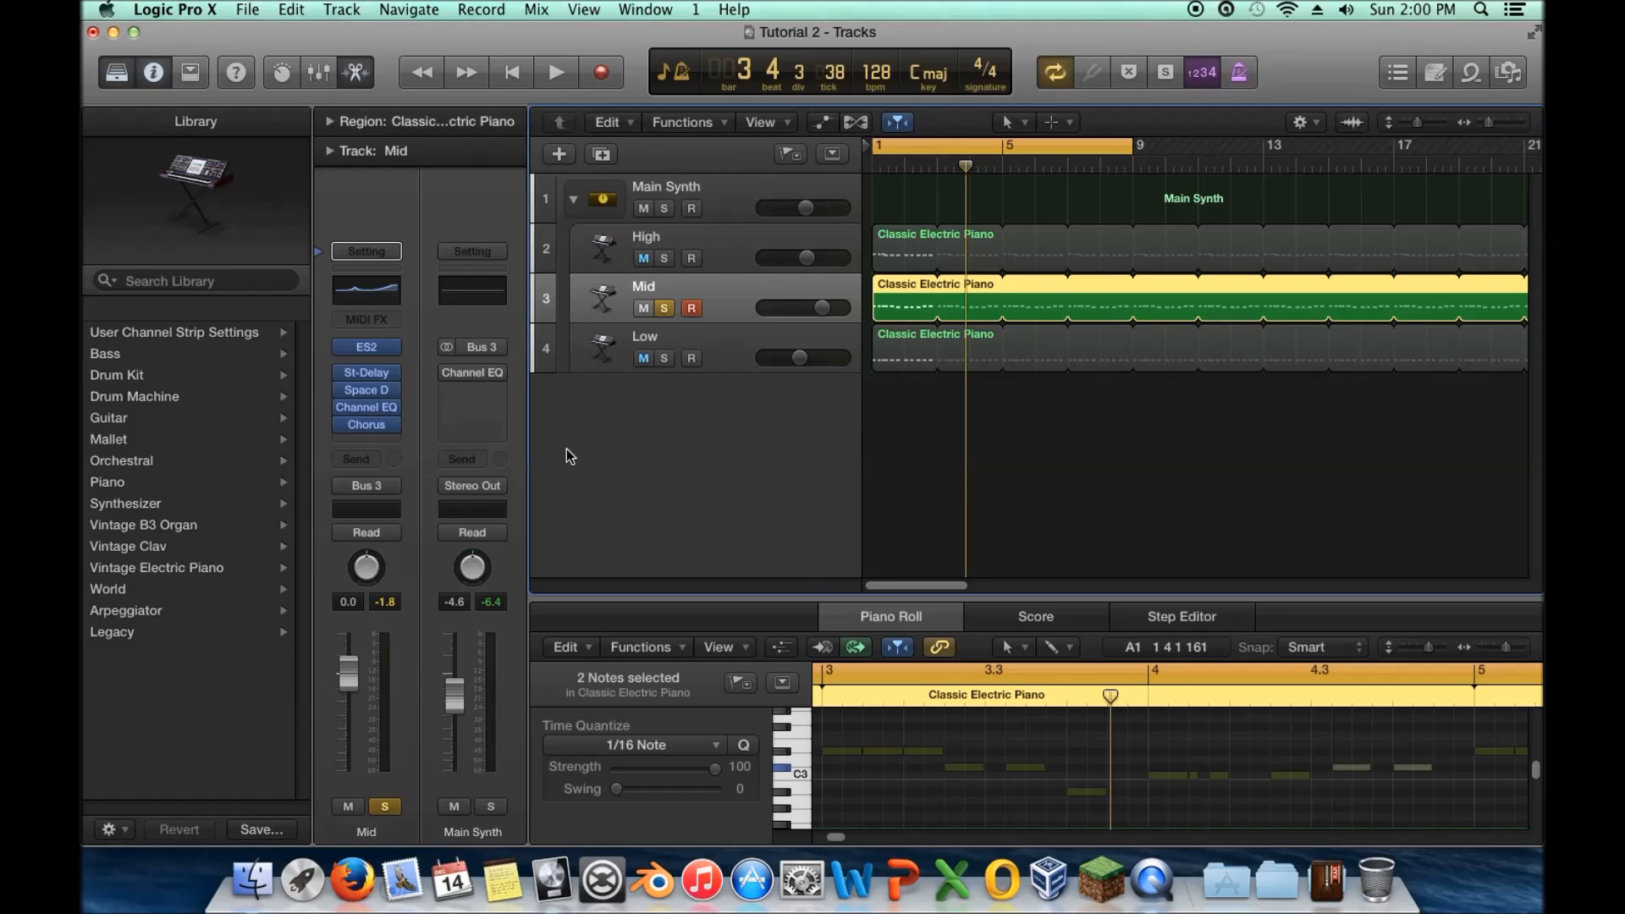
# Remove the Chorus effect from the Mid track
pyautogui.moveTo(369, 434)
pyautogui.click(392, 427)
pyautogui.click(394, 456)
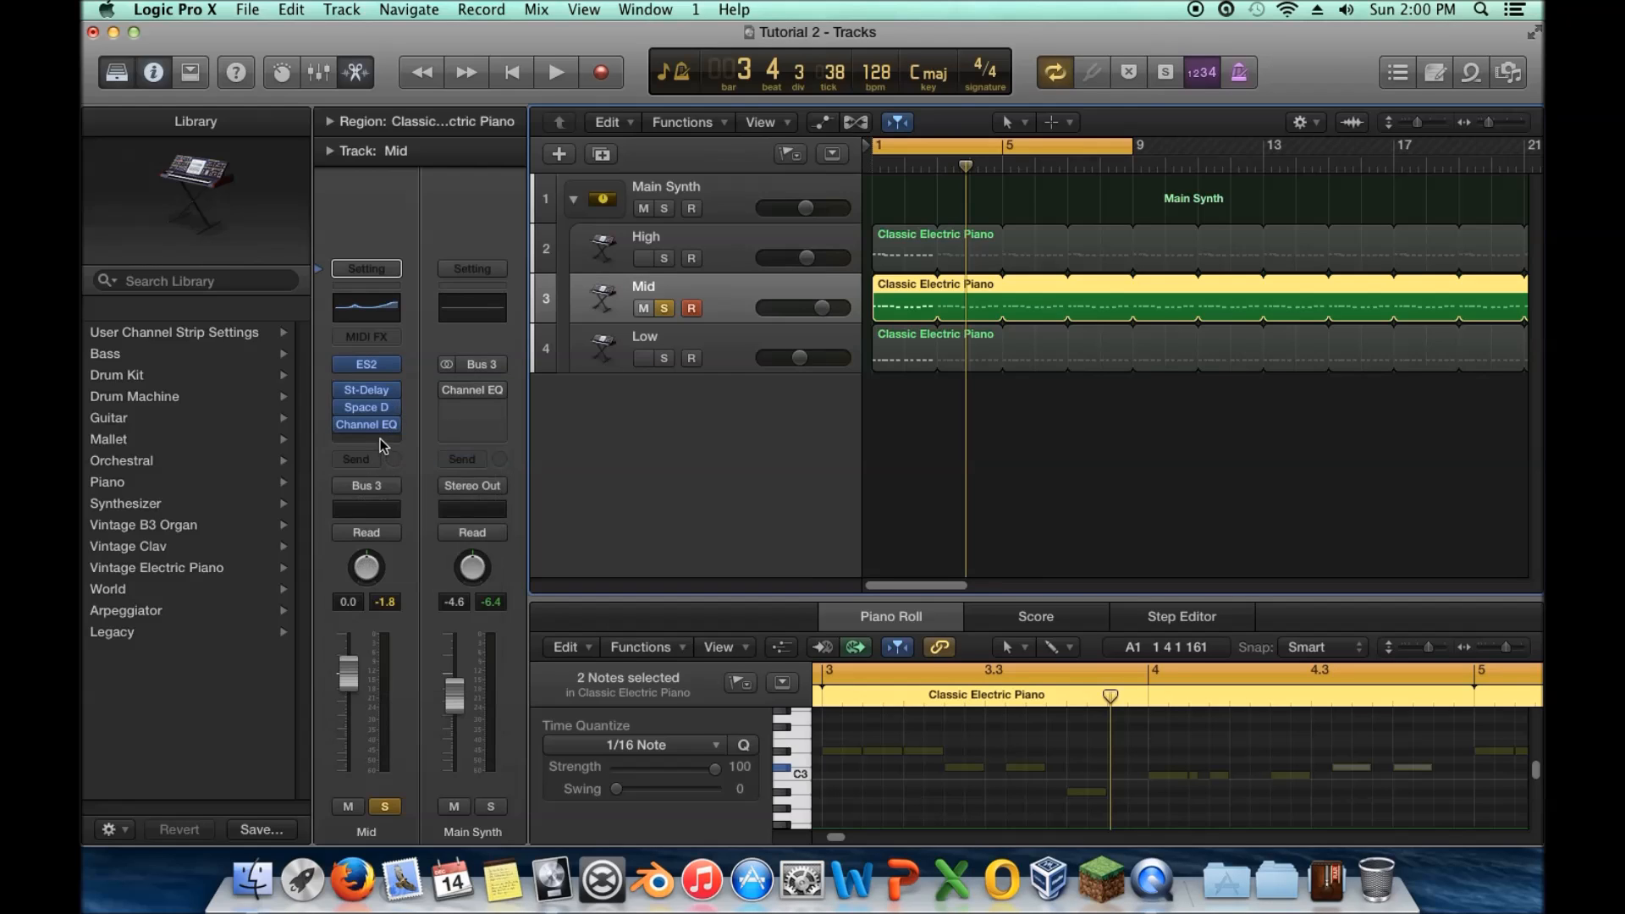
# Insert a Gain utility plug-in after the Channel EQ on the Mid track
pyautogui.click(386, 440)
pyautogui.moveTo(447, 670)
pyautogui.moveTo(542, 662)
pyautogui.click(685, 664)
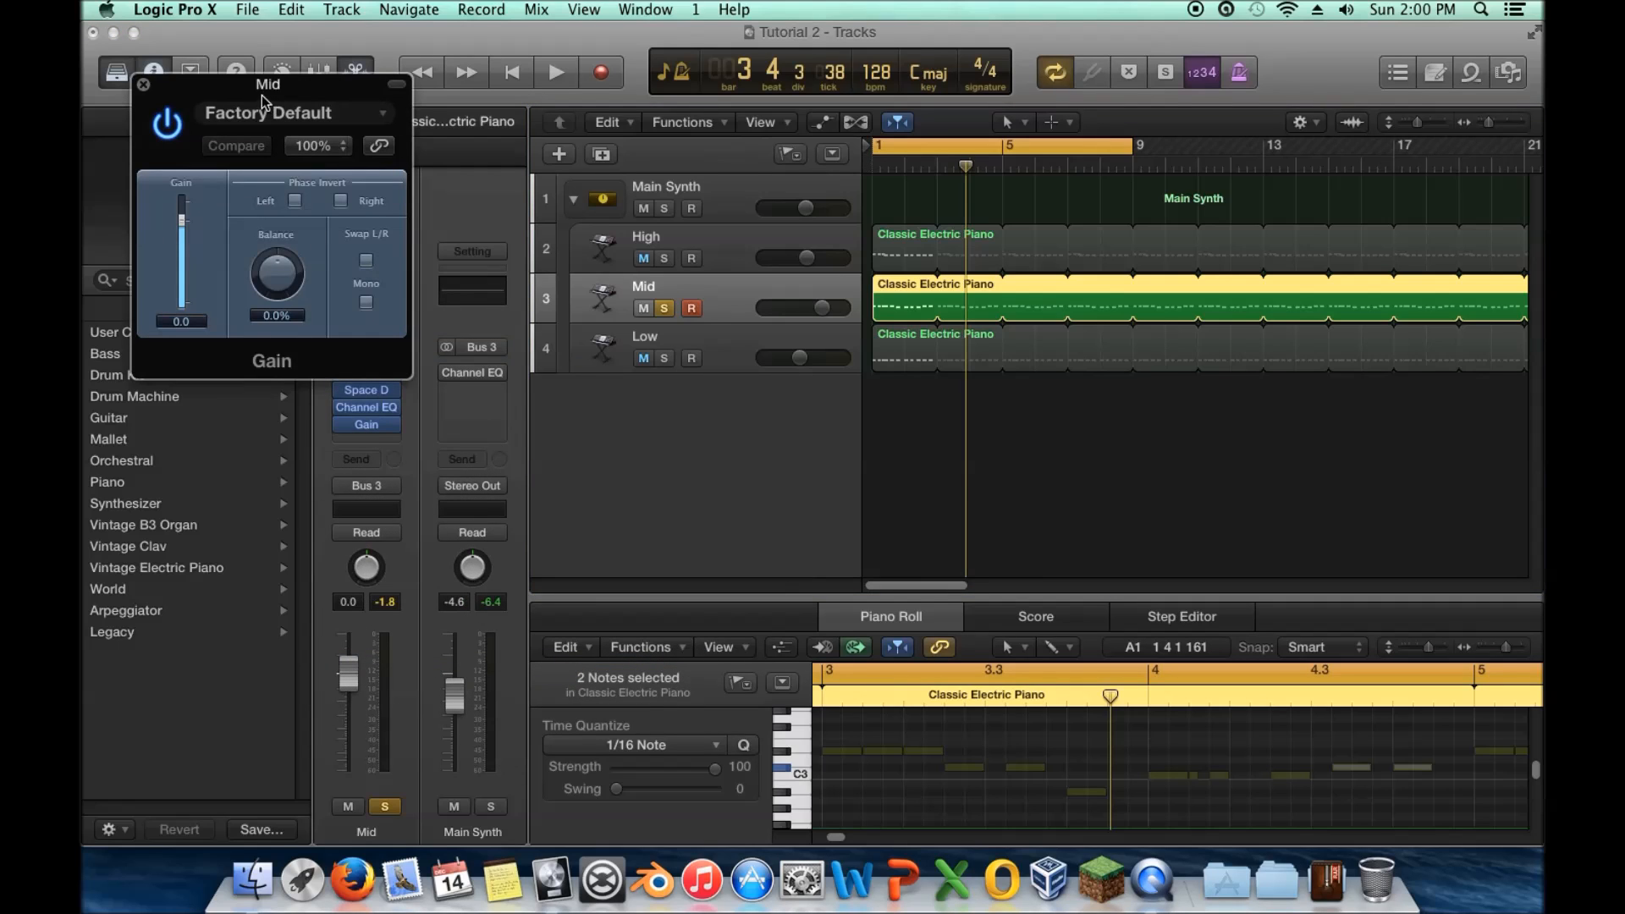
# Switch the Mid track's Gain plug-in to mono and compare its playback with Mono on and off
pyautogui.moveTo(266, 95); pyautogui.dragTo(774, 266)
pyautogui.click(874, 473)
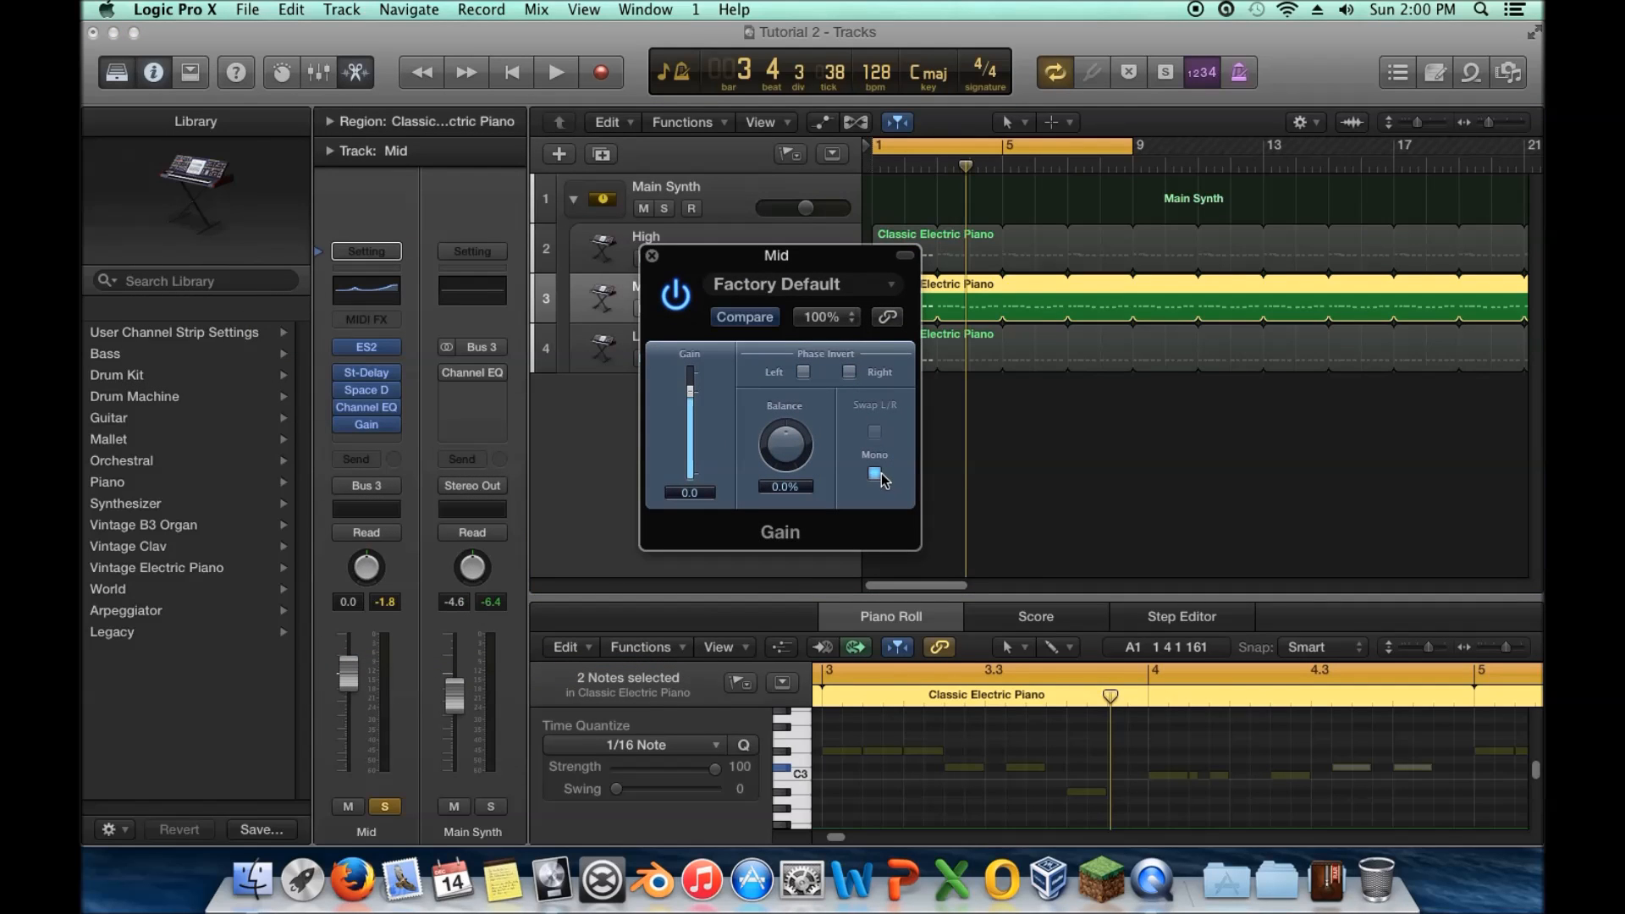
pyautogui.press('space')
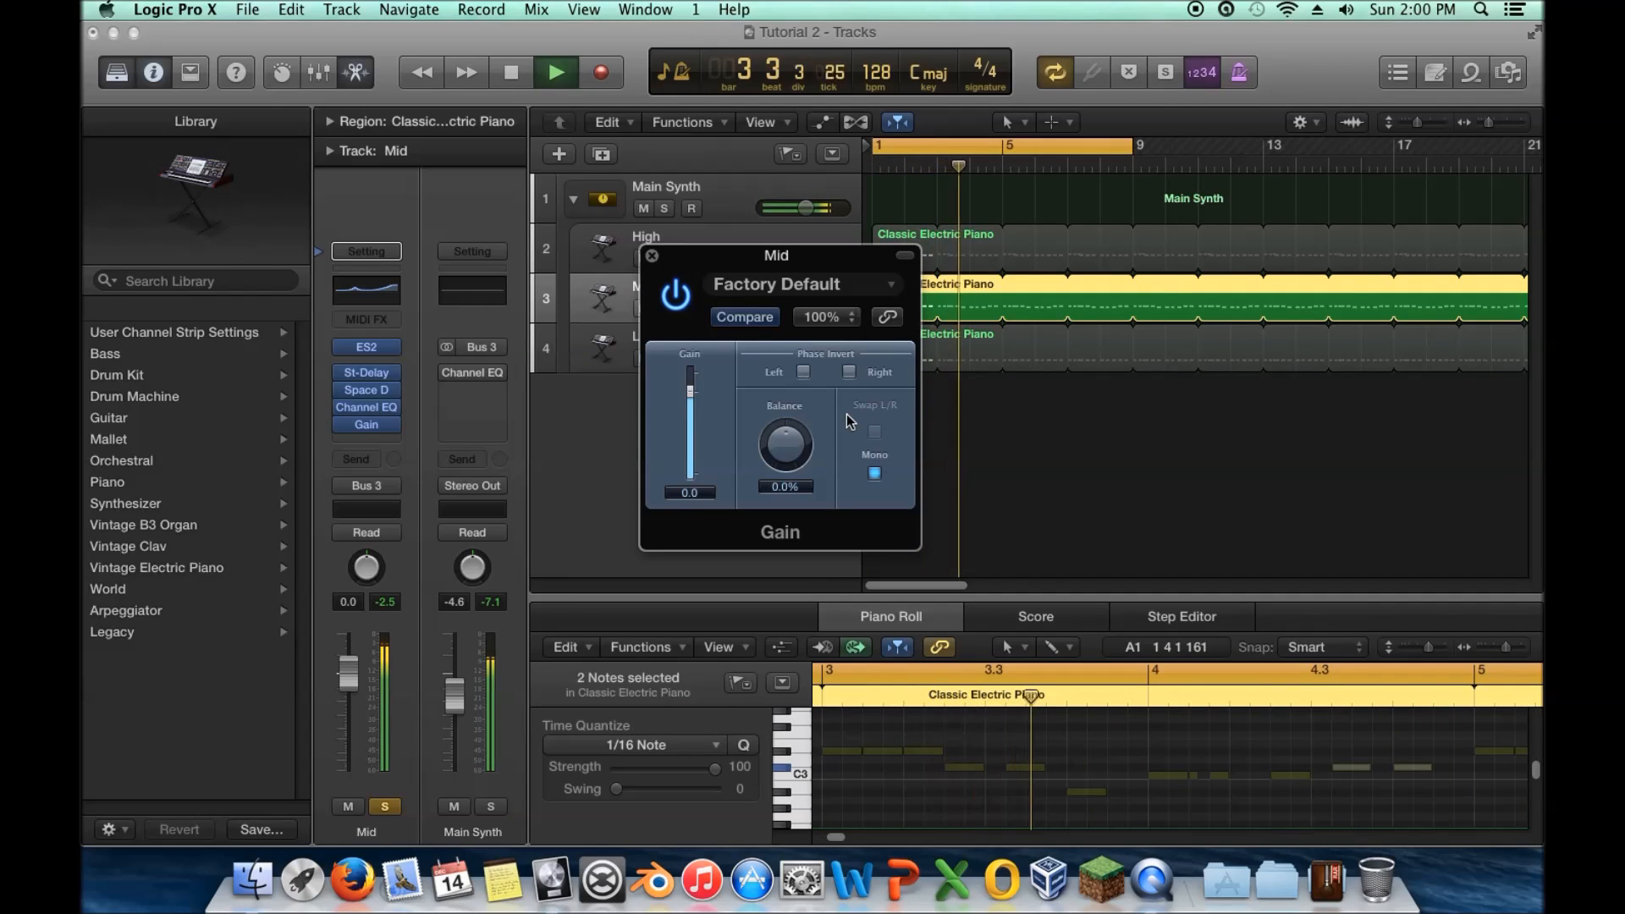
pyautogui.click(875, 473)
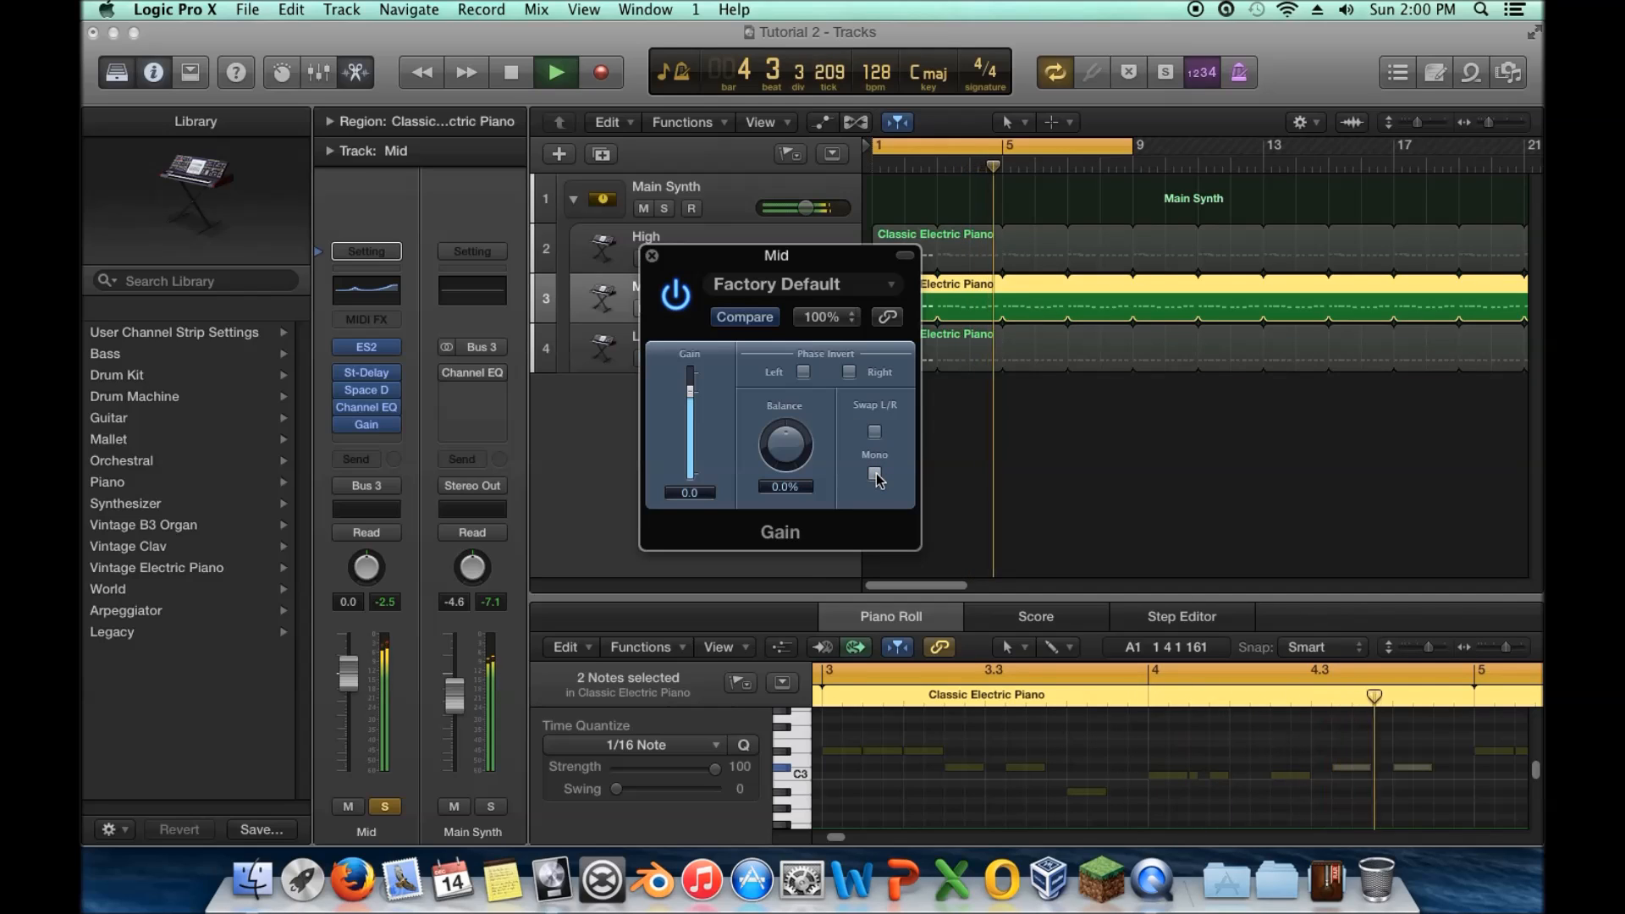
pyautogui.press('space')
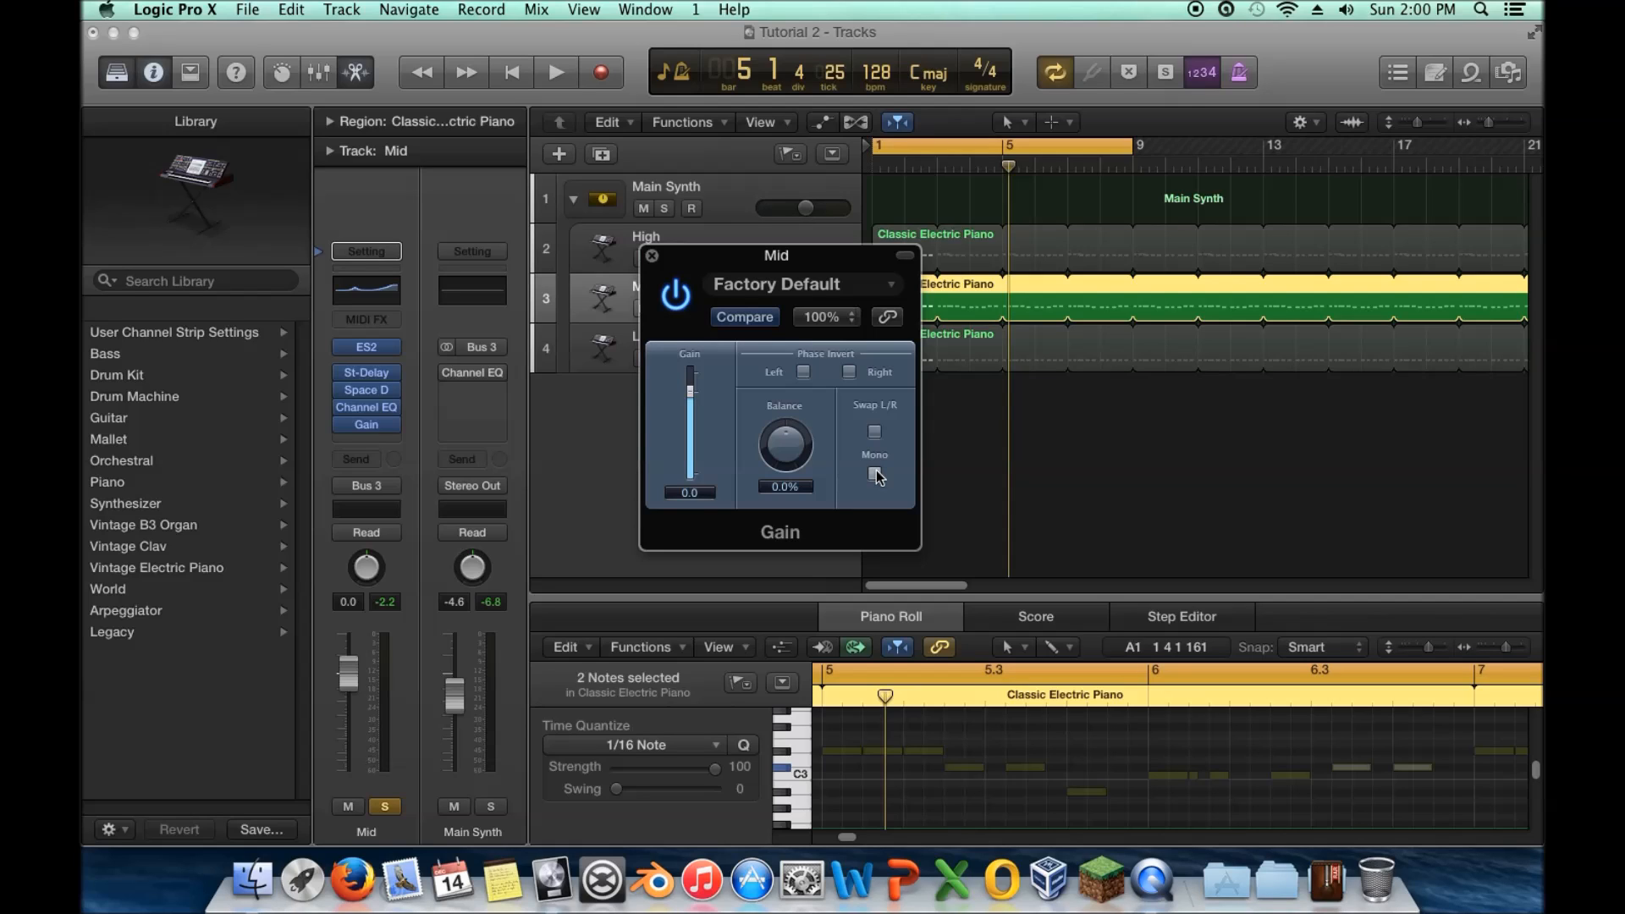
pyautogui.click(875, 474)
pyautogui.press('space')
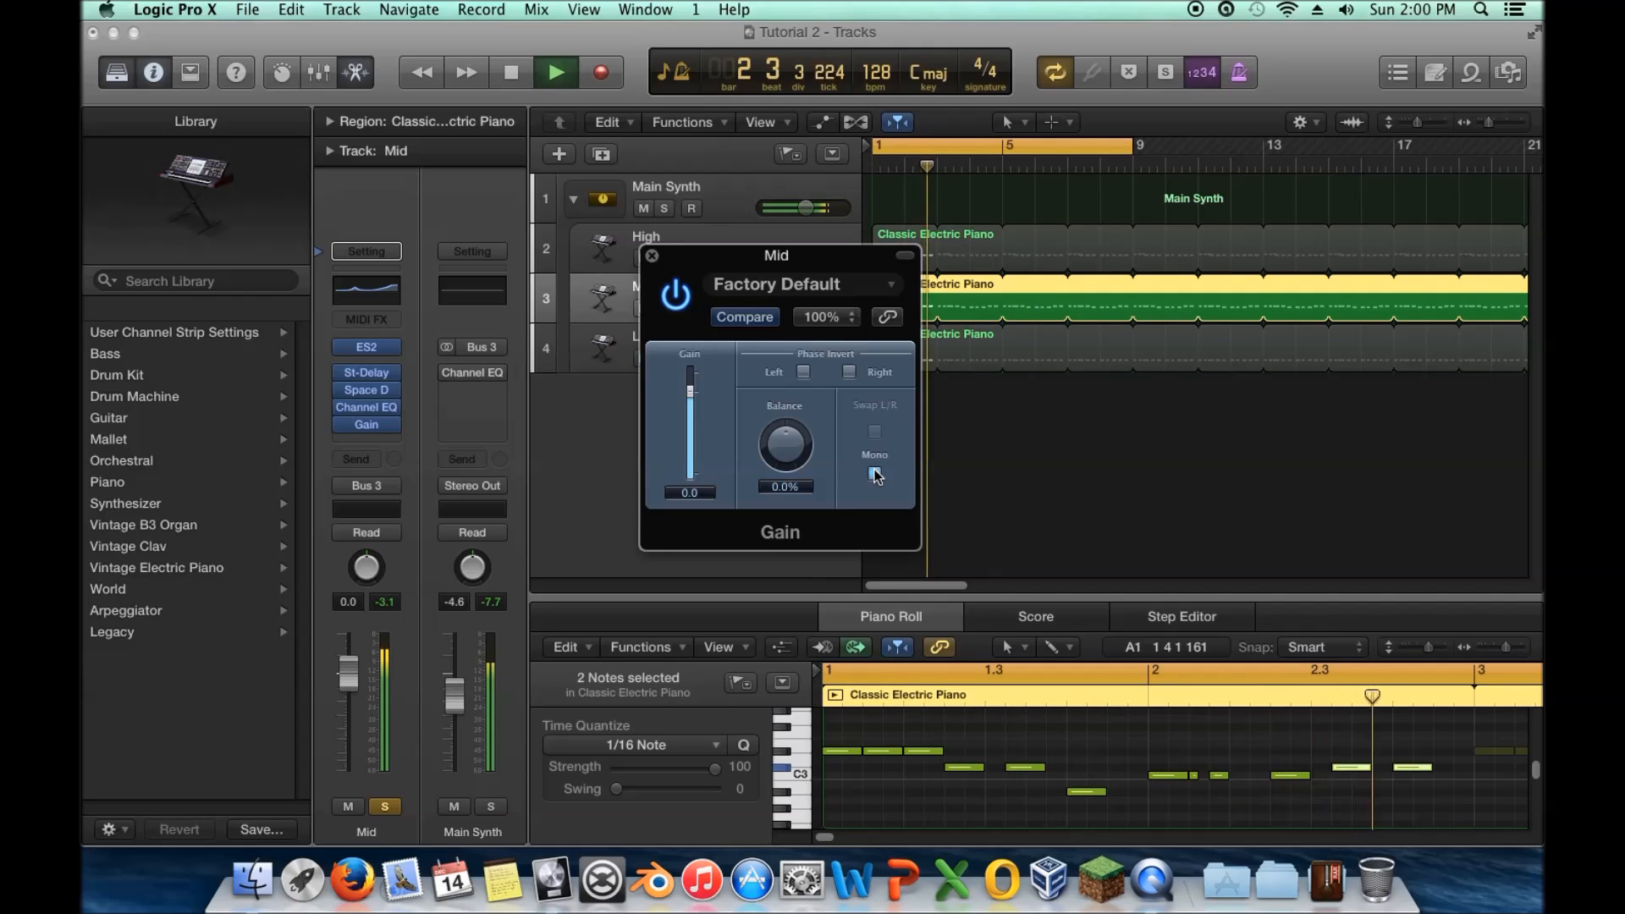
# Audition Mid with left phase inverted and gain at +9.7 dB, reset the gain to 0.0 and bypass the Gain plug-in
pyautogui.press('space')
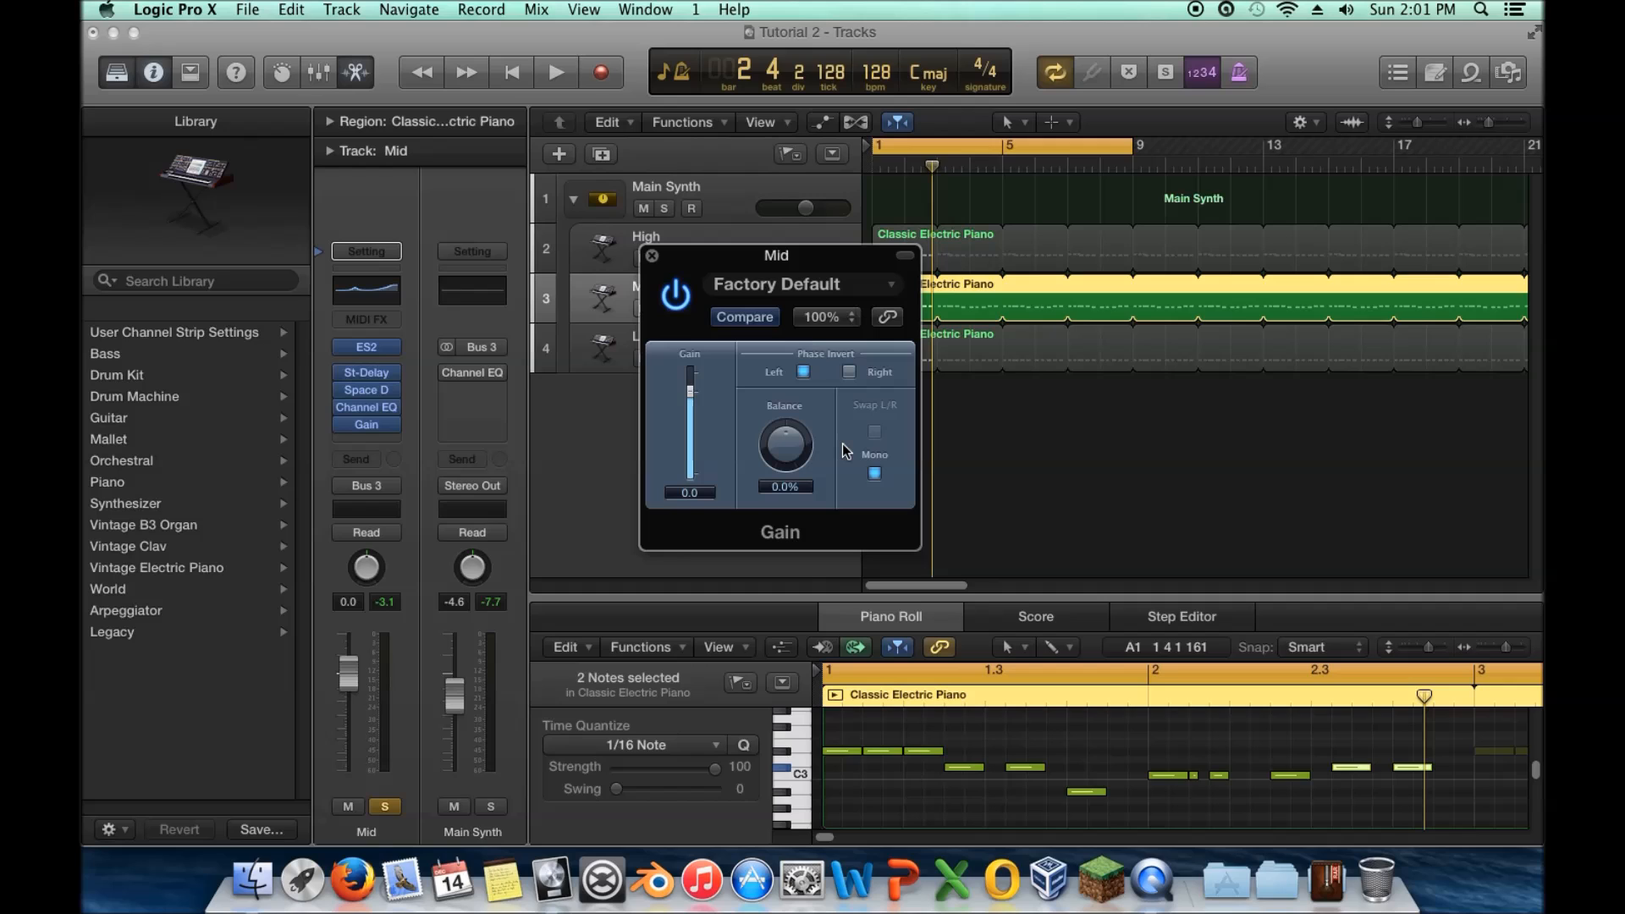
pyautogui.press('space')
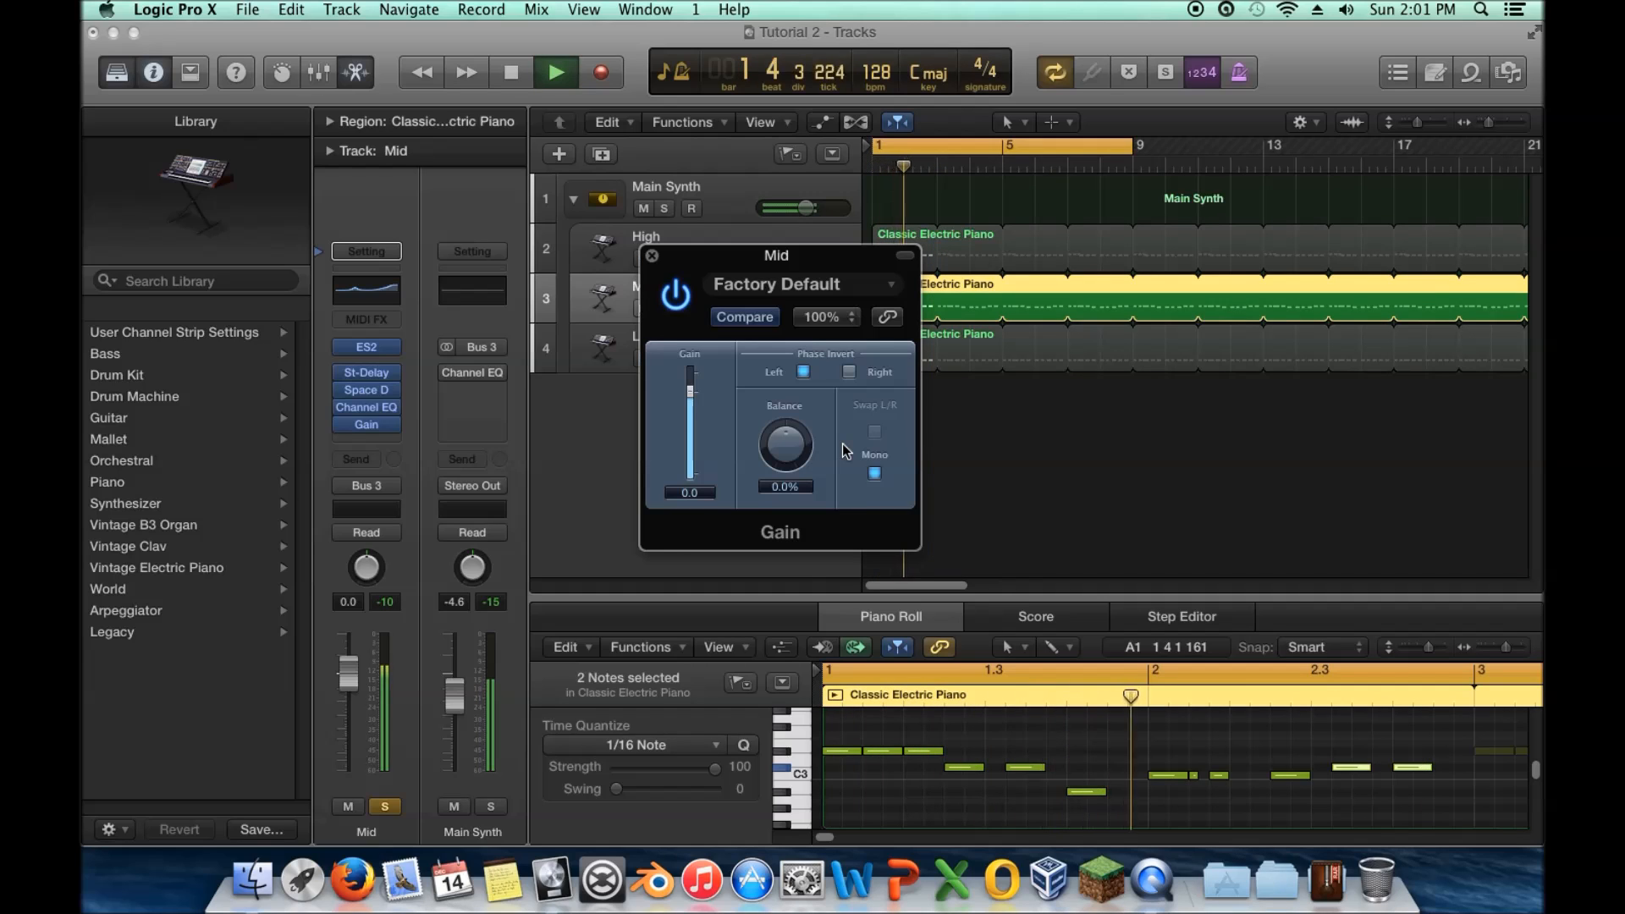
pyautogui.moveTo(694, 409); pyautogui.dragTo(694, 400)
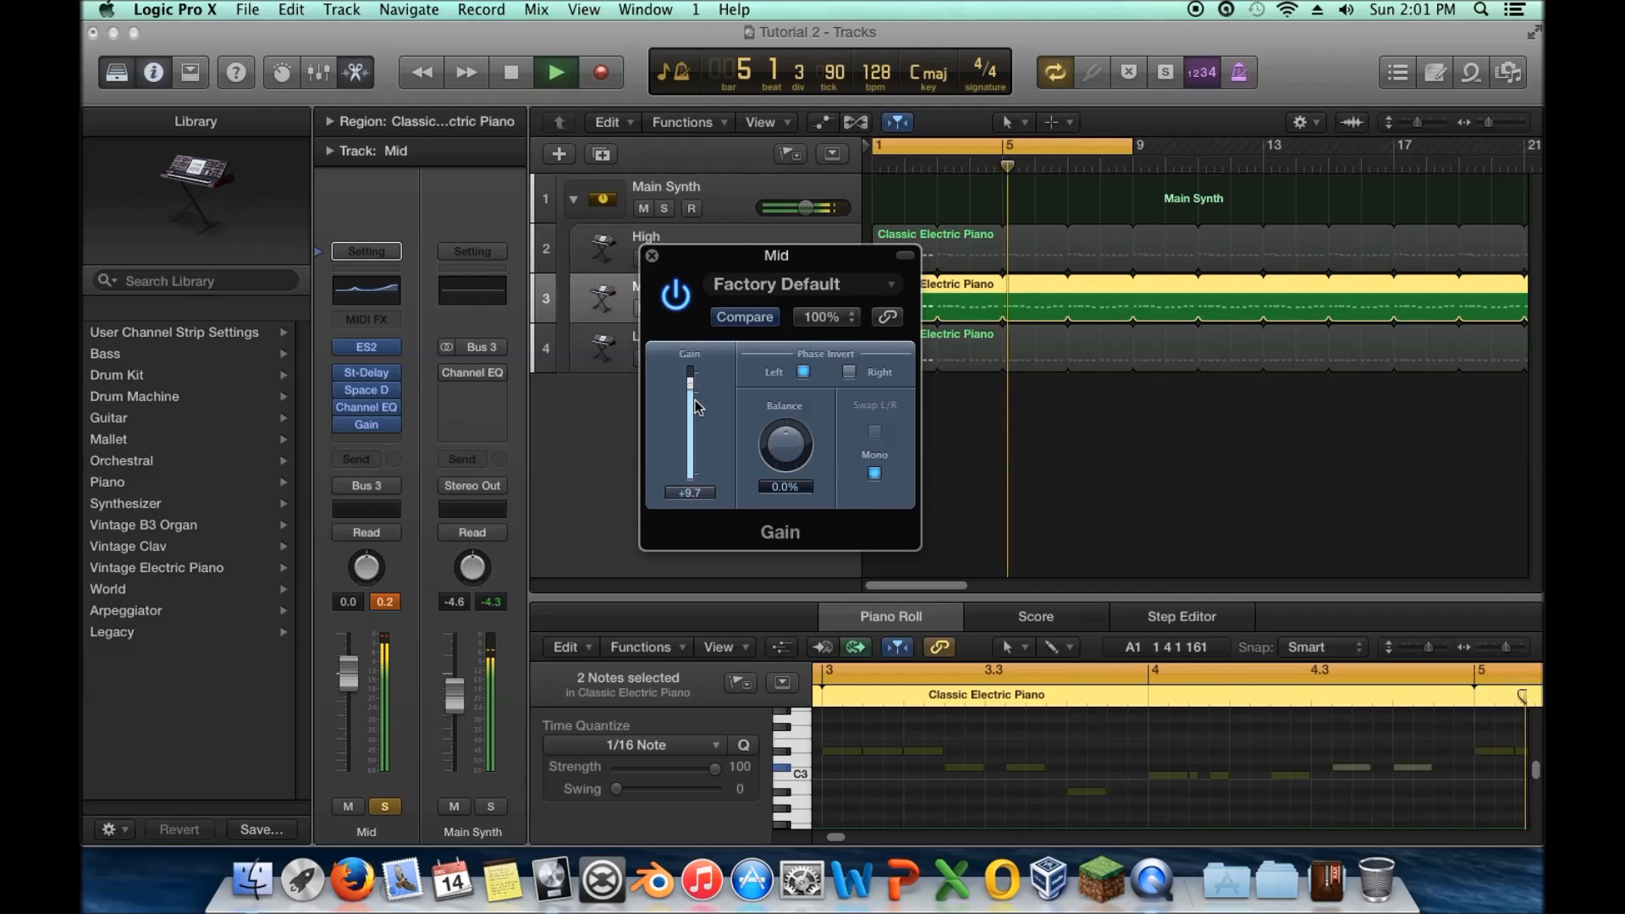
pyautogui.press('space')
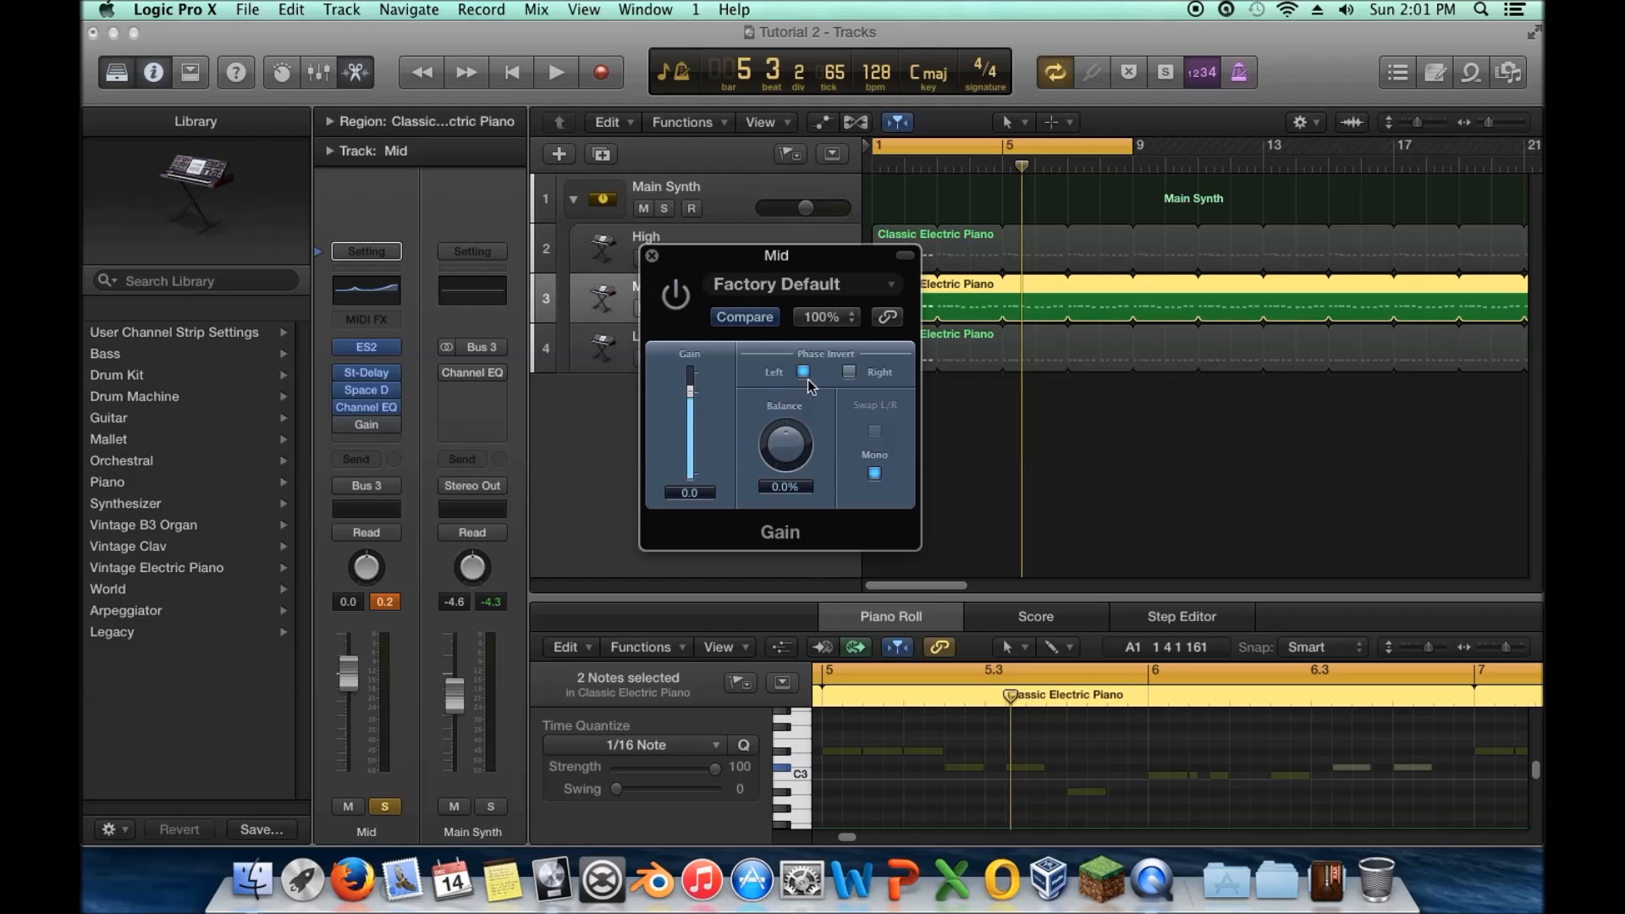
pyautogui.press('space')
pyautogui.press('space')
# Turn off the high shelf in the Mid track's Channel EQ and set the 4000 Hz band to 4450 Hz and +5.0 dB
pyautogui.click(365, 407)
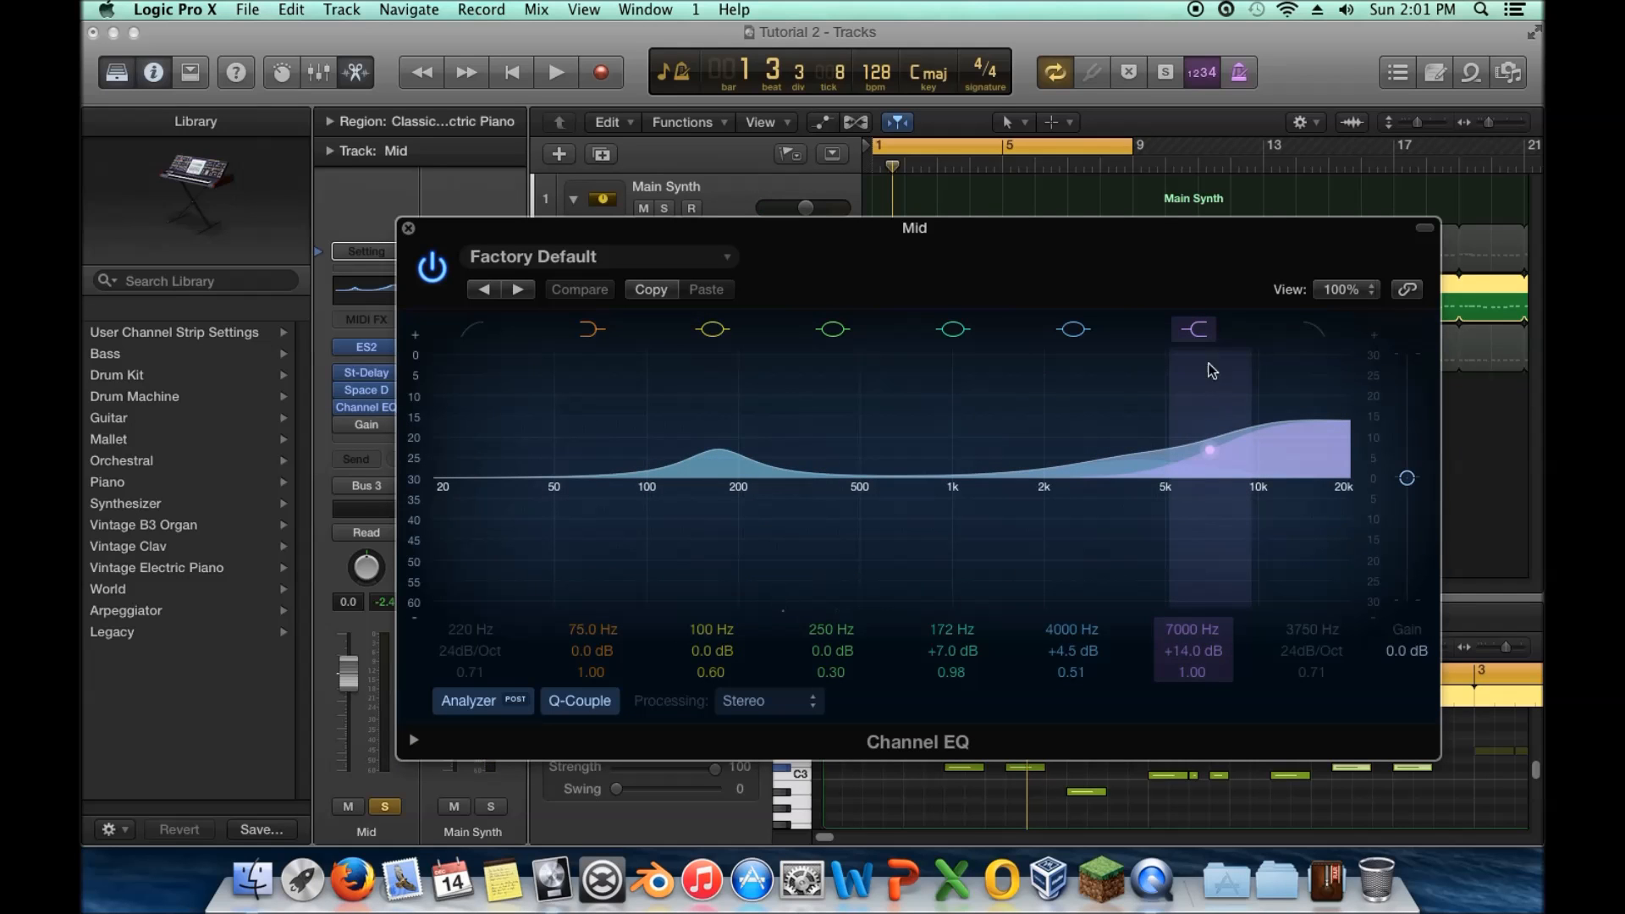
pyautogui.click(1202, 328)
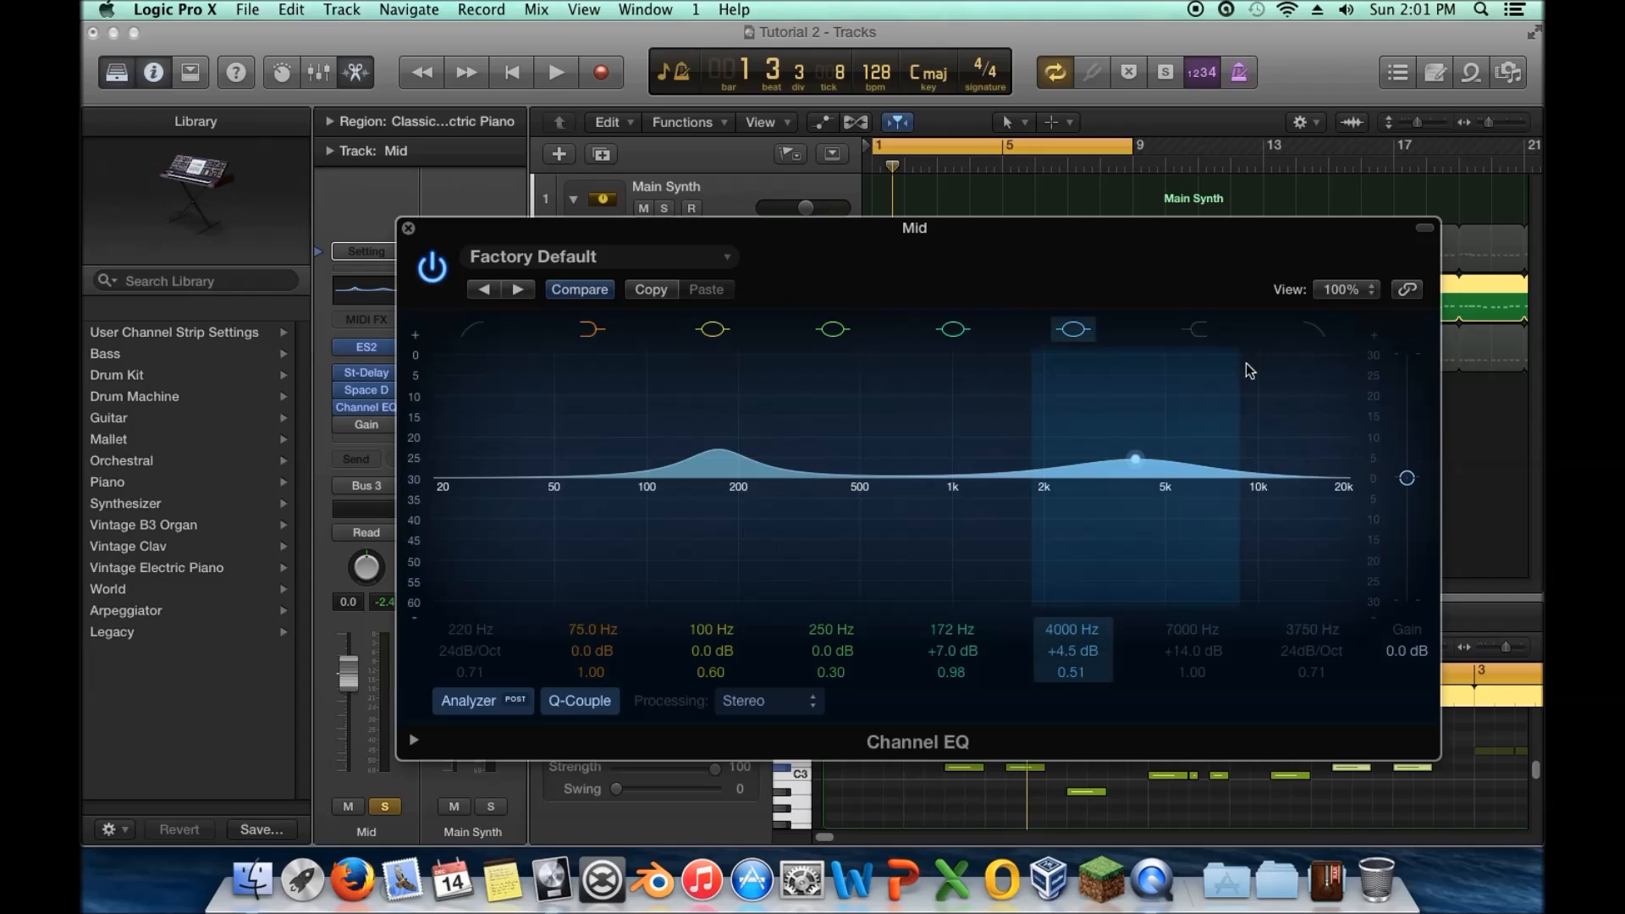
pyautogui.click(1200, 330)
pyautogui.click(1200, 330)
pyautogui.press('space')
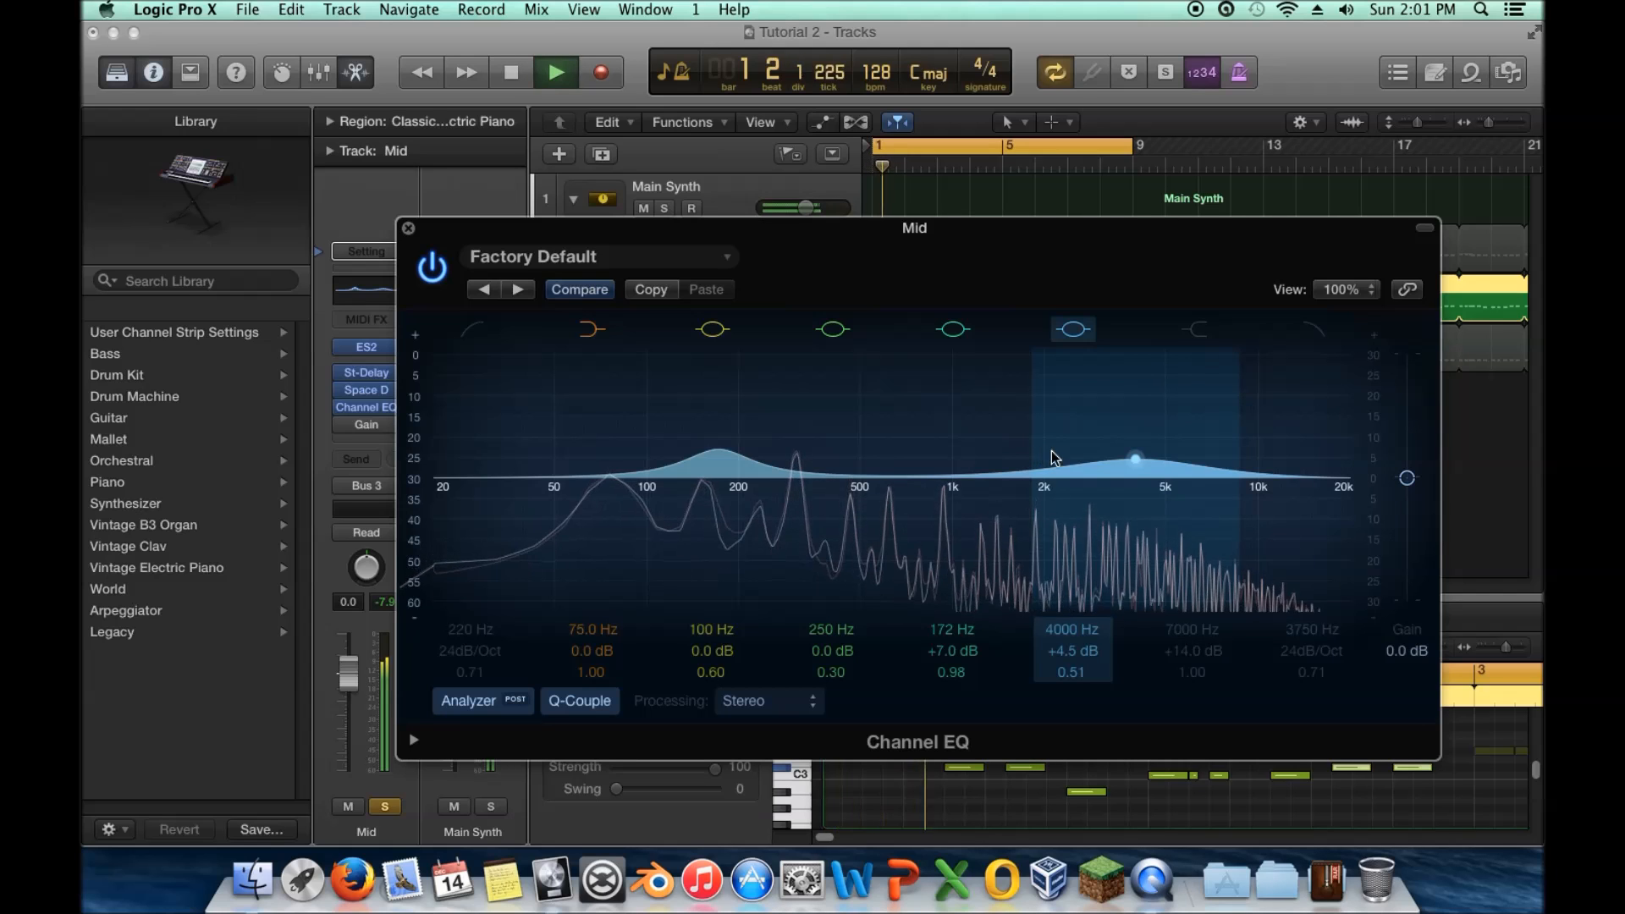
pyautogui.moveTo(1139, 438)
pyautogui.mouseDown()
pyautogui.moveTo(1150, 383)
pyautogui.moveTo(1165, 421)
pyautogui.moveTo(1137, 440)
pyautogui.mouseUp()
# Close the Gain window and solo the High track instead of Mid during playback
pyautogui.moveTo(459, 228); pyautogui.dragTo(825, 313)
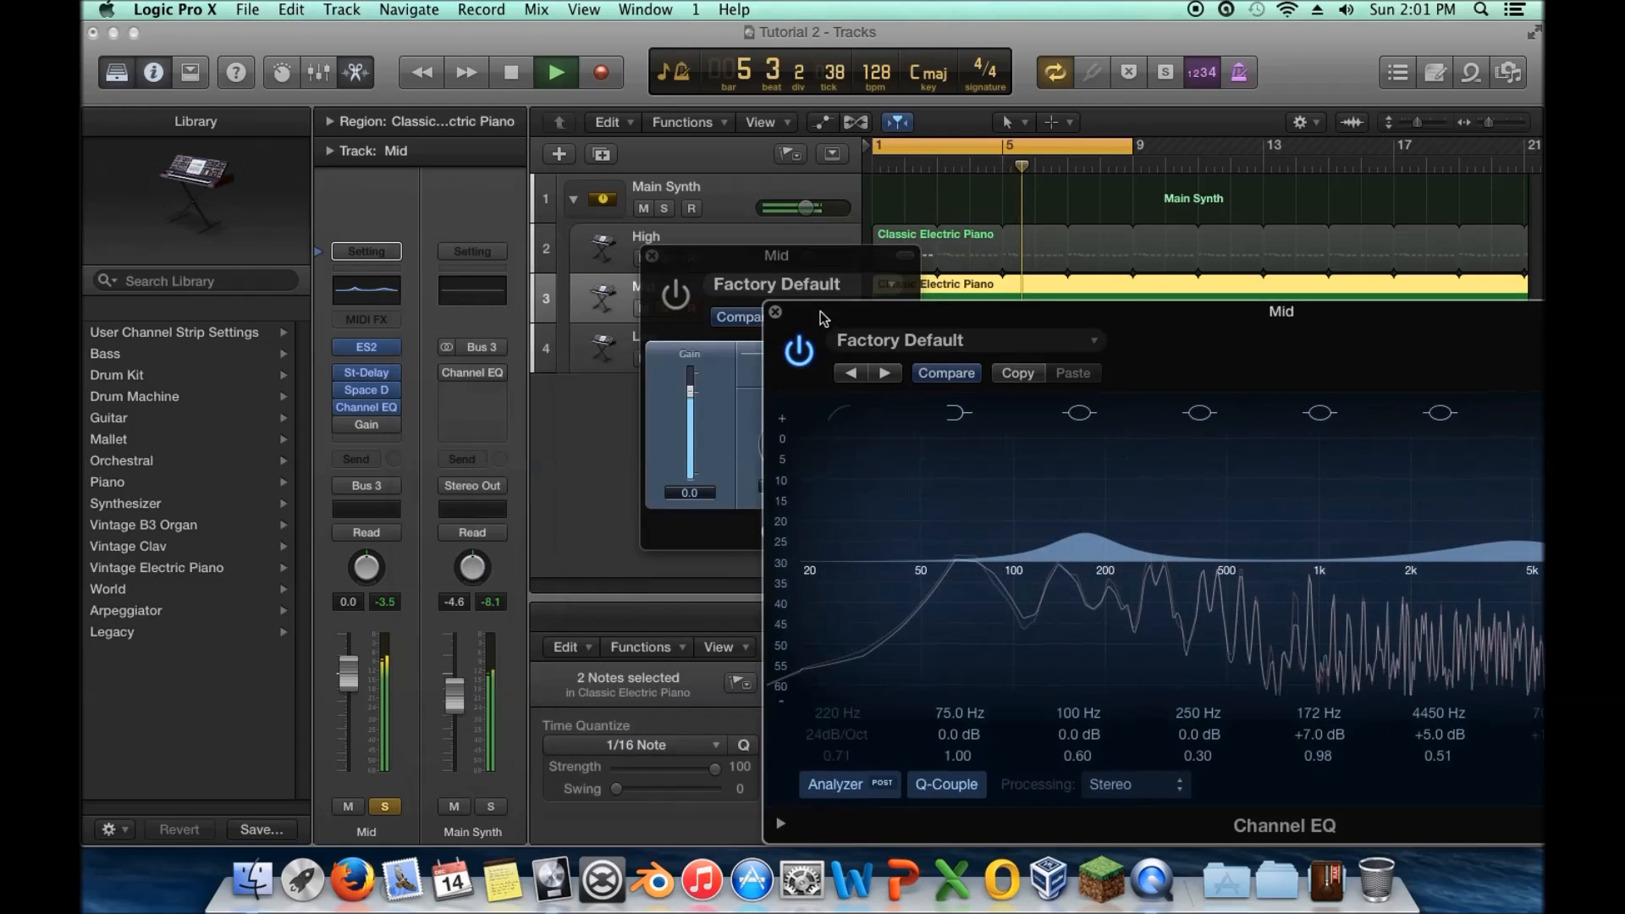
pyautogui.click(653, 256)
pyautogui.click(661, 258)
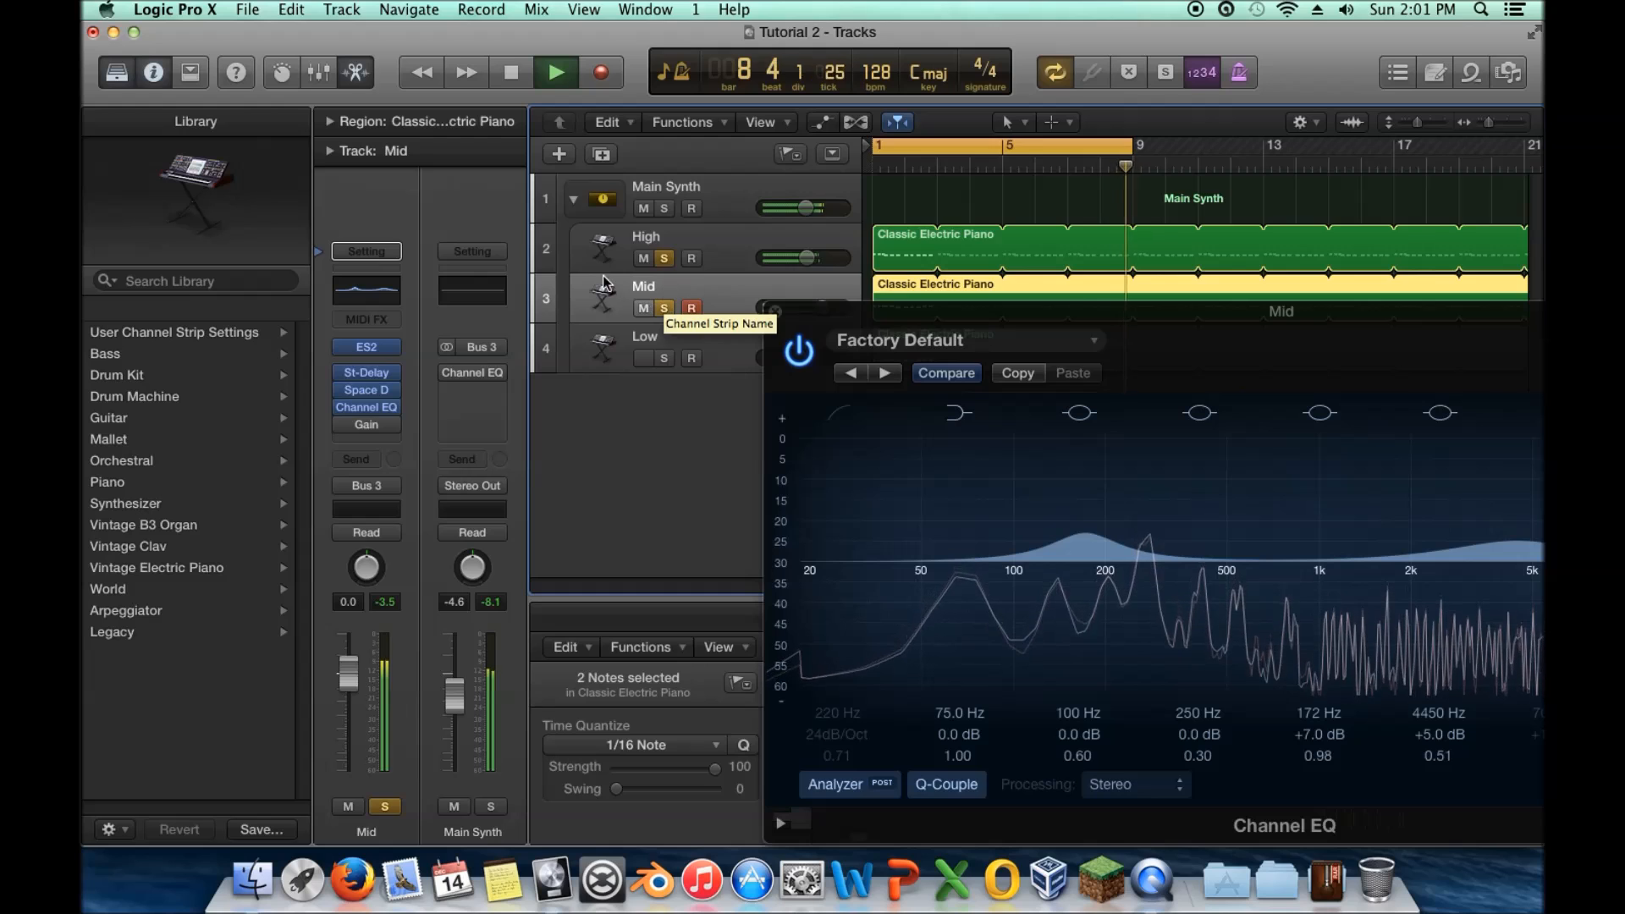
pyautogui.click(661, 239)
pyautogui.click(657, 310)
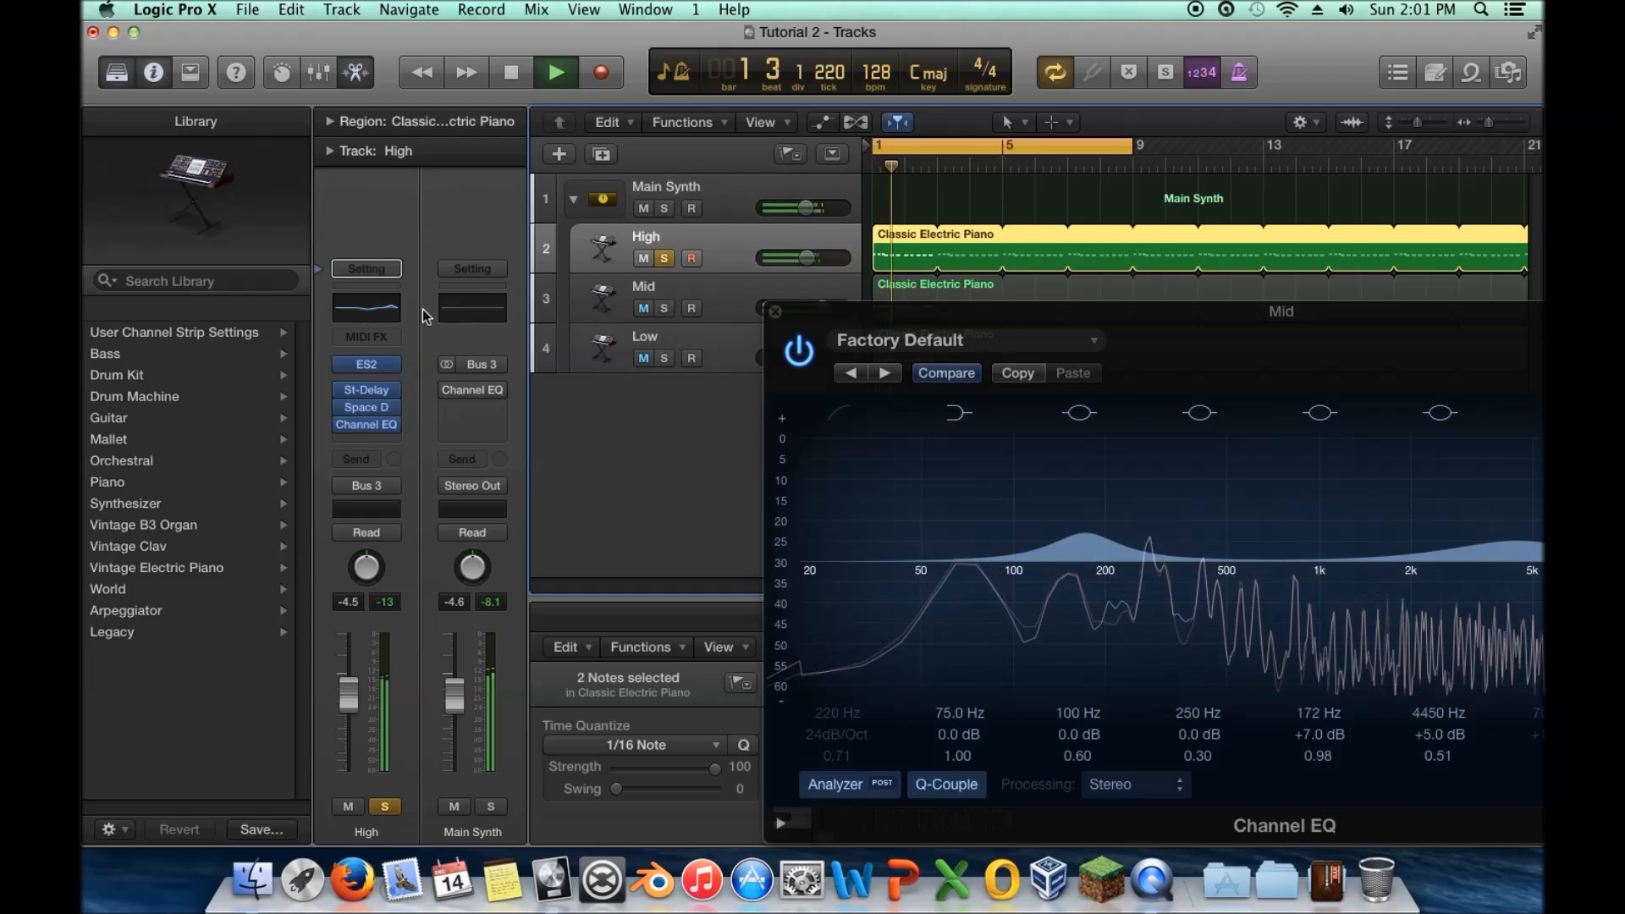
# Compare the High track's sound with the high shelf of its Channel EQ toggled, and close that equalizer
pyautogui.click(371, 314)
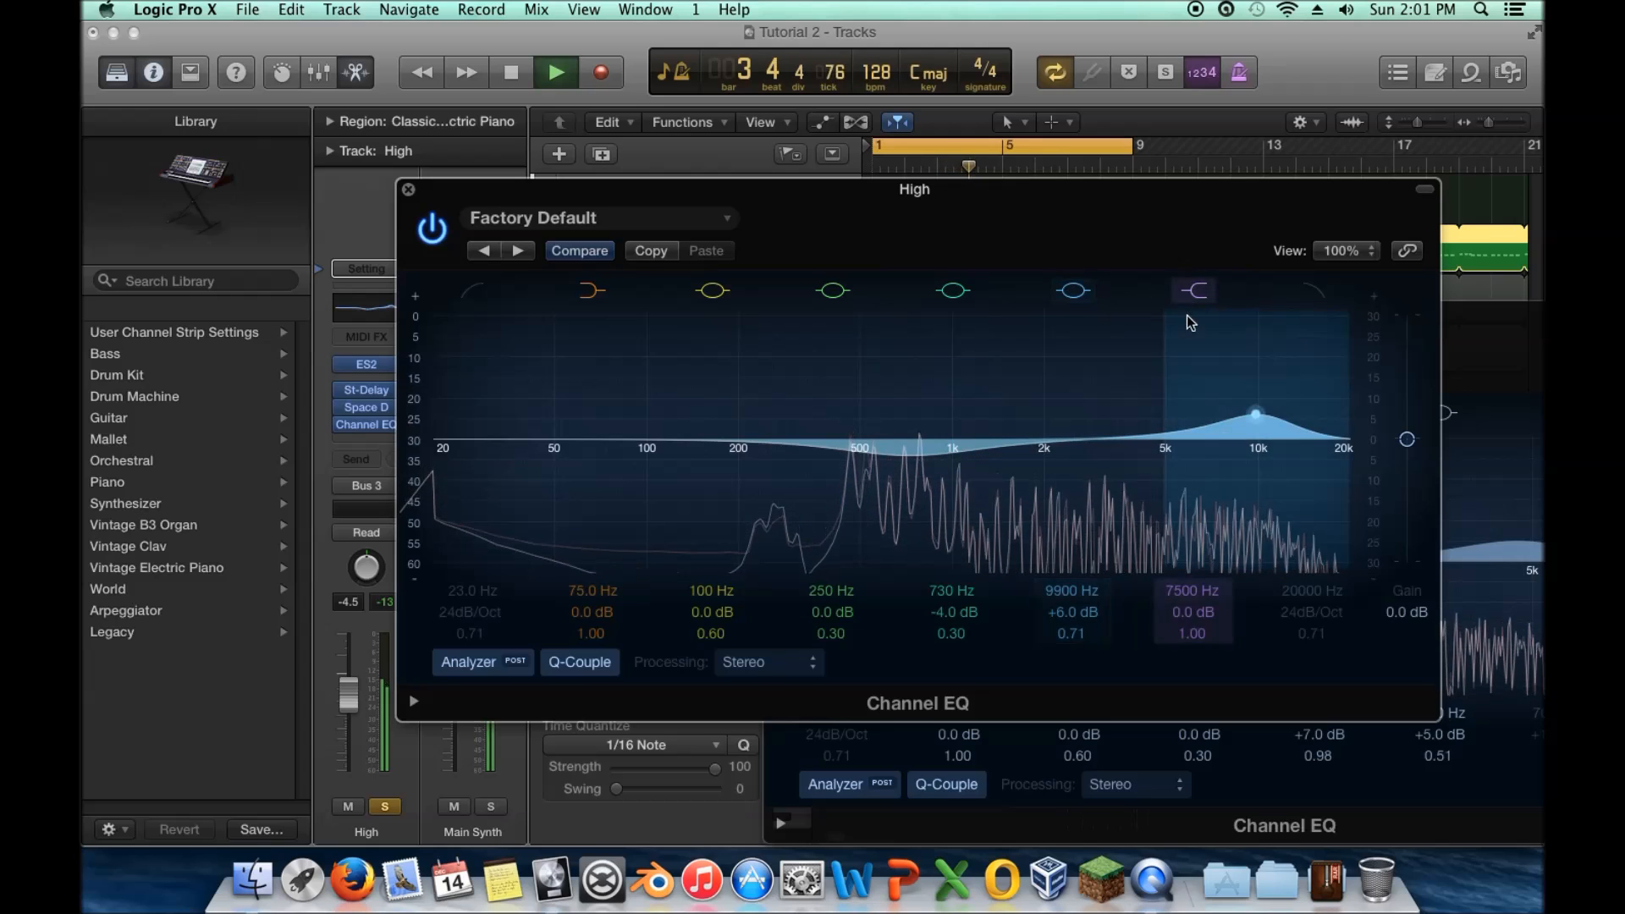
pyautogui.click(1193, 292)
pyautogui.click(1193, 292)
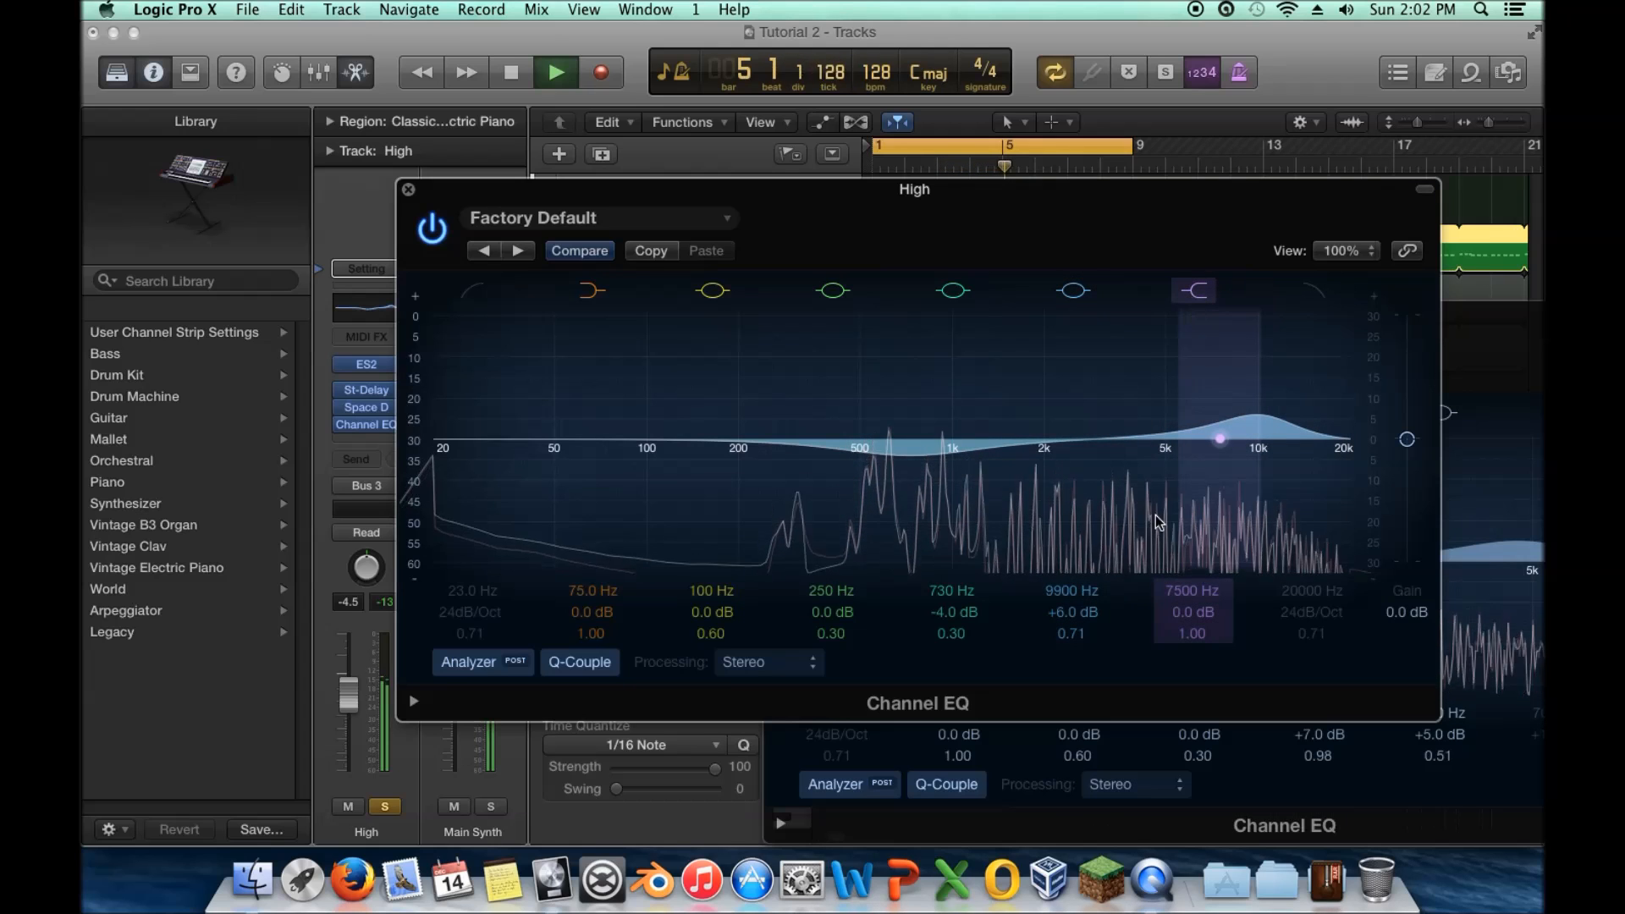
pyautogui.click(401, 190)
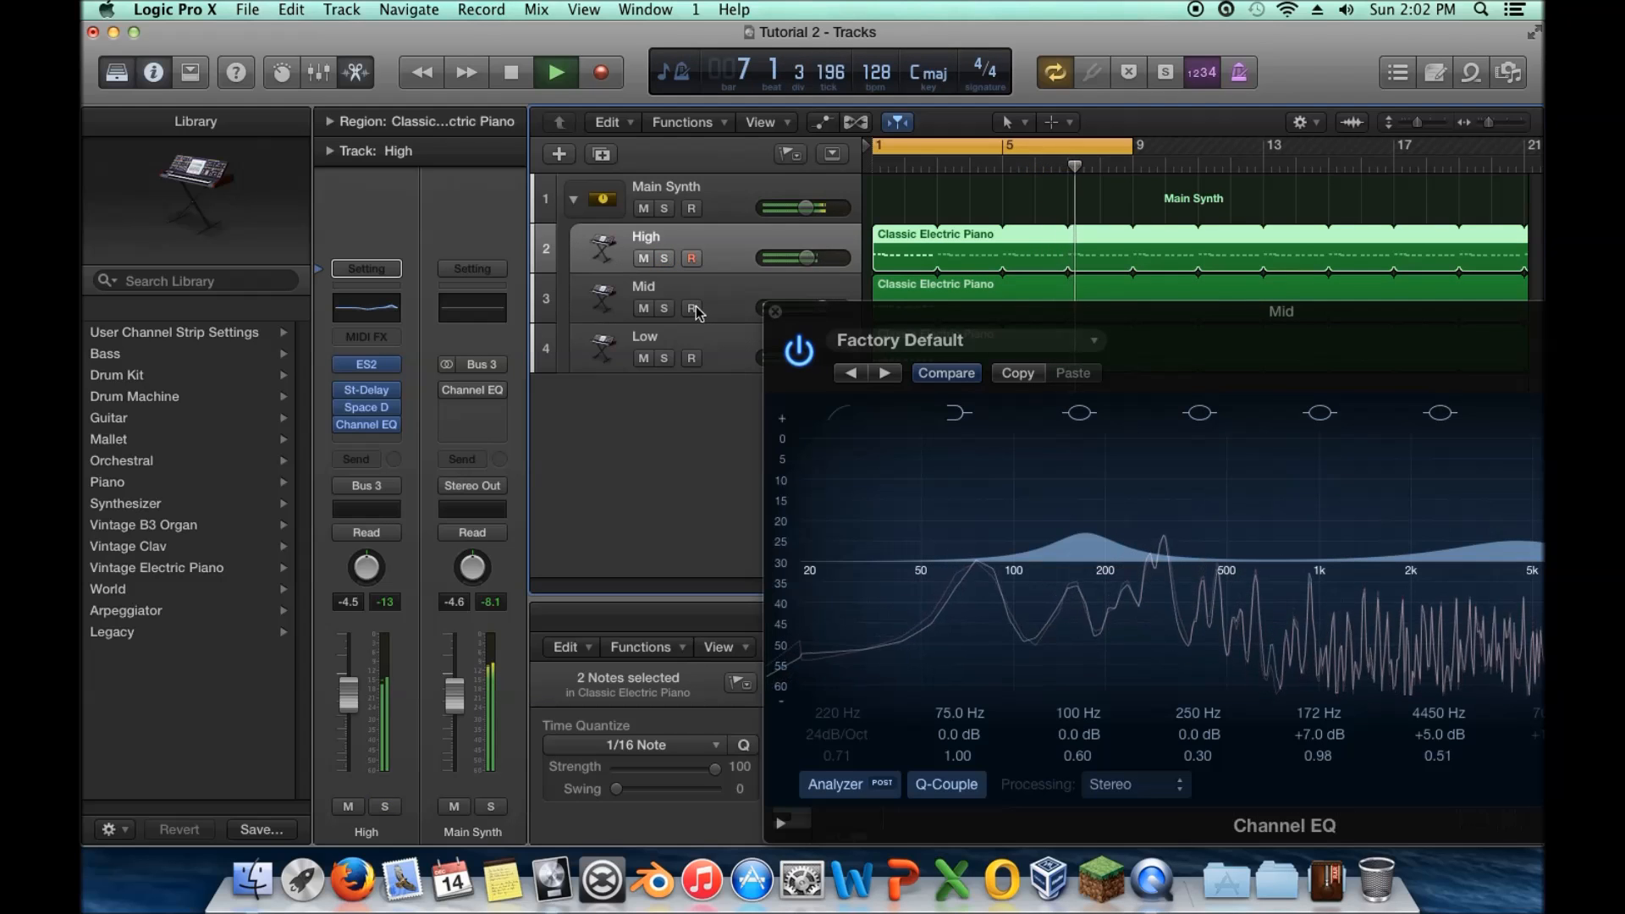
# Set the Mid Channel EQ's upper peak band to 4950 Hz and +4.0 dB, compare its lower bands, close the equalizer and stop playback
pyautogui.moveTo(779, 315); pyautogui.dragTo(357, 220)
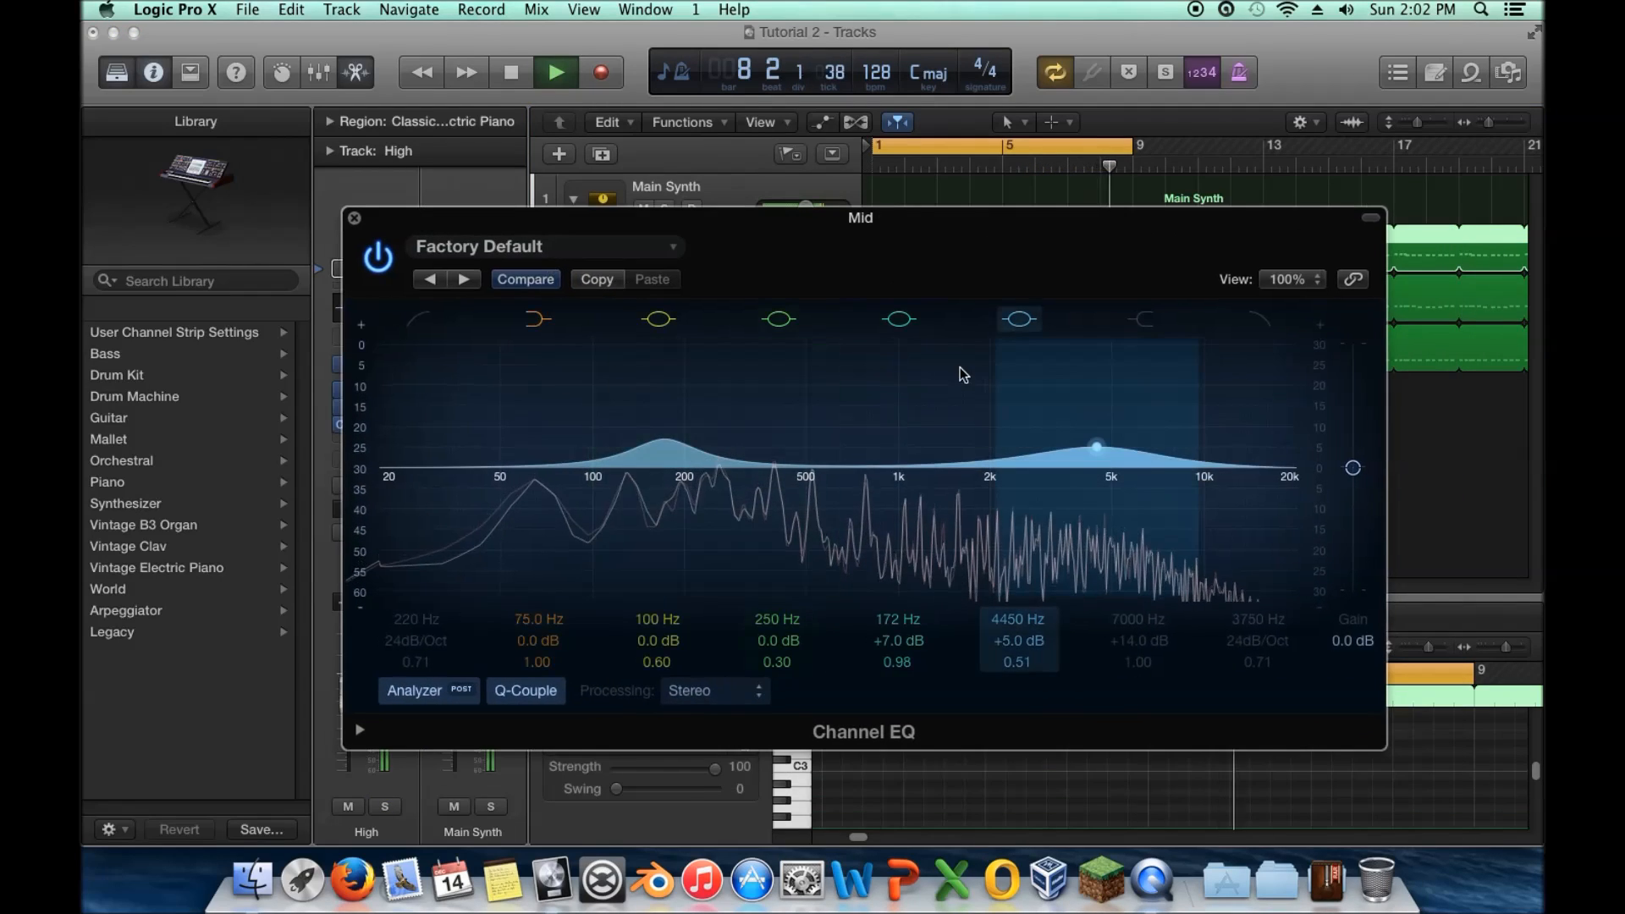
pyautogui.moveTo(1074, 402)
pyautogui.mouseDown()
pyautogui.moveTo(1094, 412)
pyautogui.moveTo(1044, 380)
pyautogui.moveTo(1083, 402)
pyautogui.mouseUp()
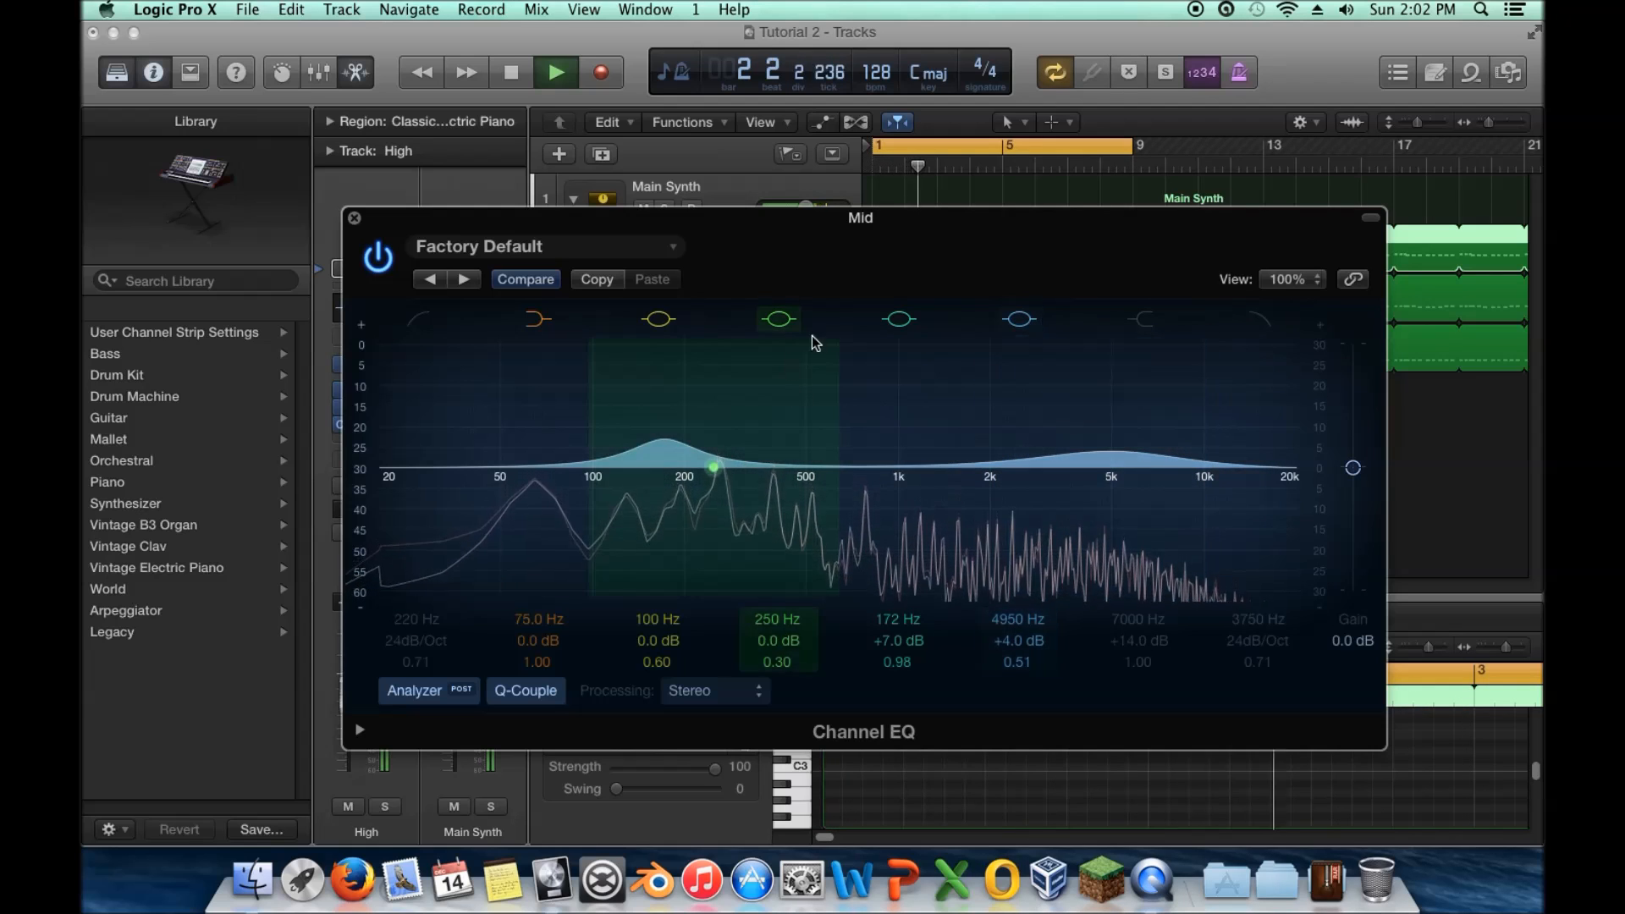
pyautogui.click(899, 319)
pyautogui.click(898, 319)
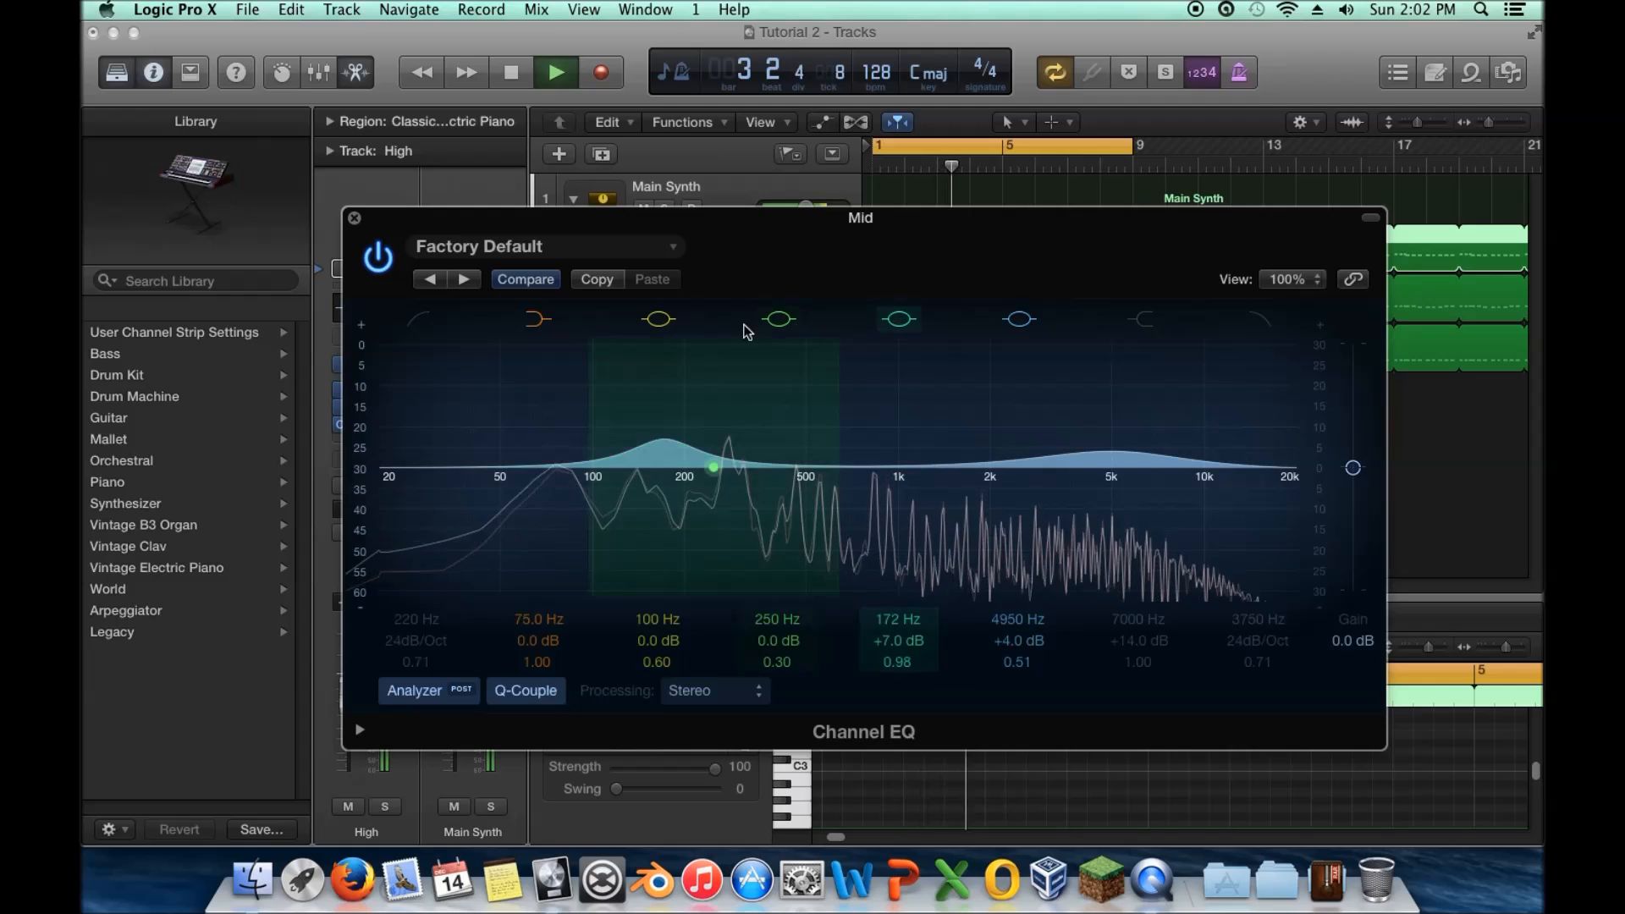
pyautogui.click(775, 321)
pyautogui.click(774, 321)
pyautogui.moveTo(700, 519); pyautogui.dragTo(814, 538)
pyautogui.press('super+w')
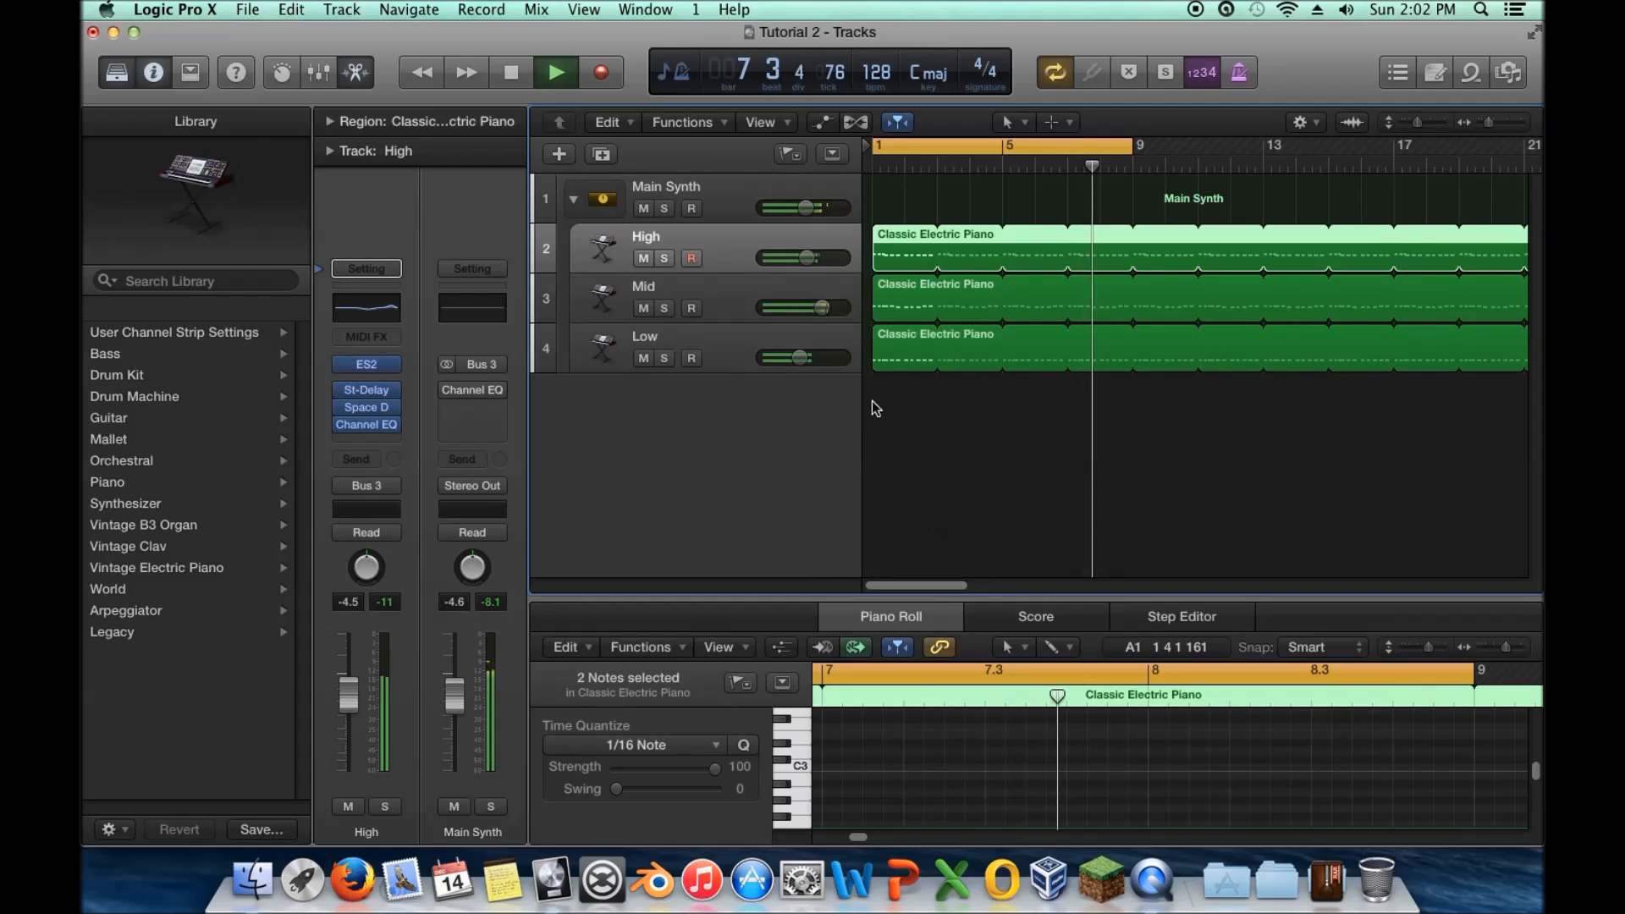
pyautogui.press('space')
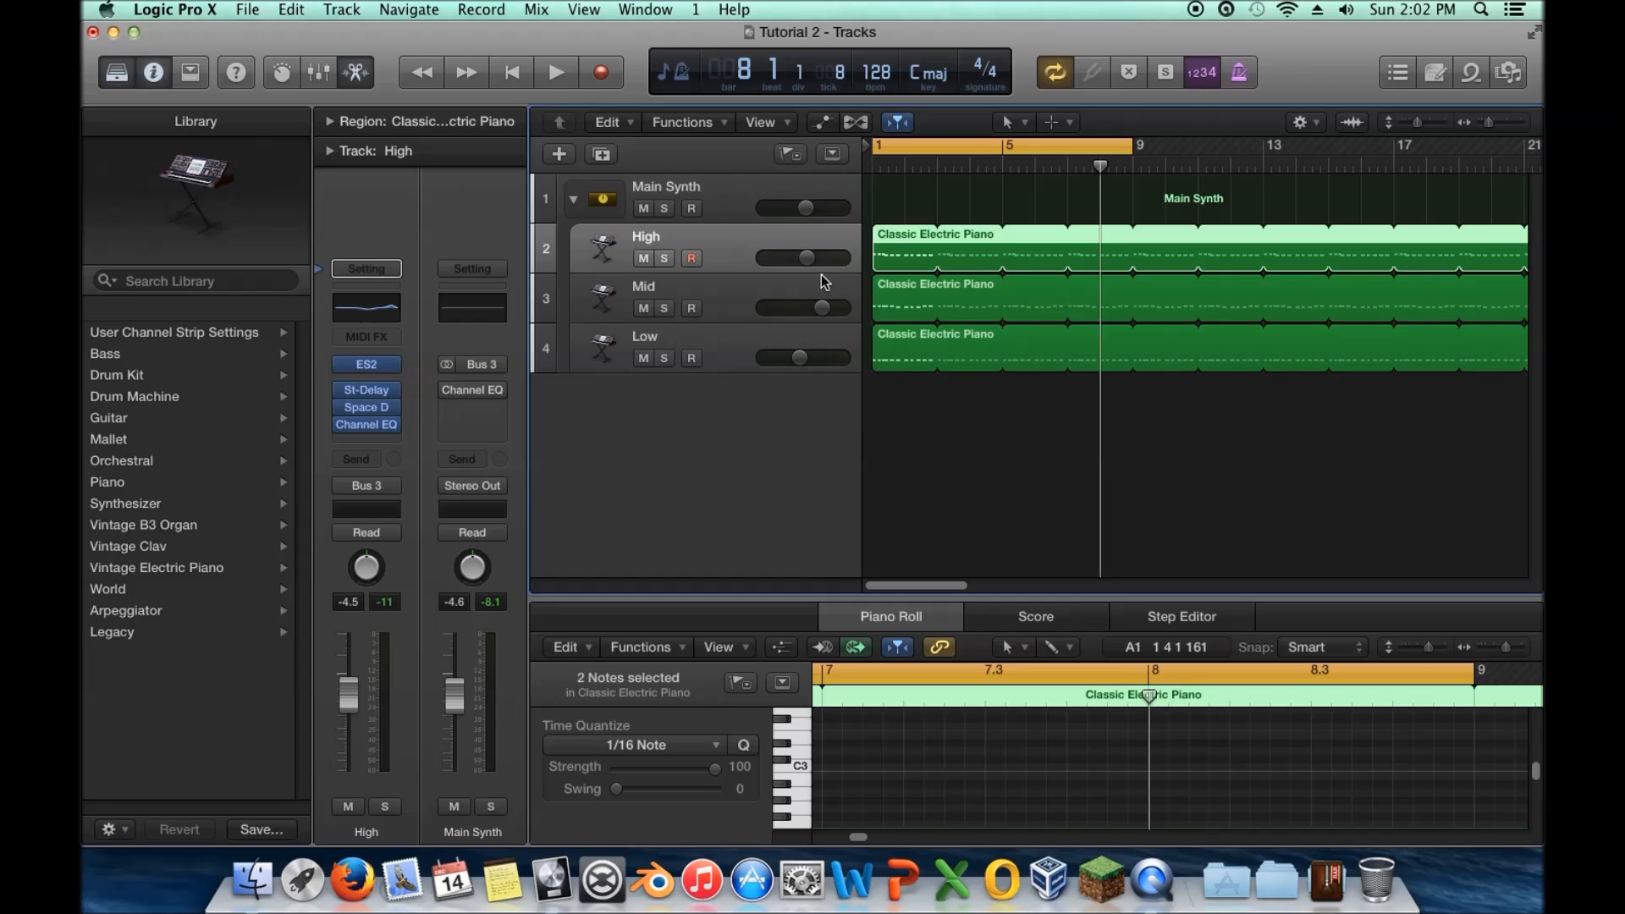
# Solo the Low track during playback and add a Channel EQ to it with the Analyzer on
pyautogui.click(689, 342)
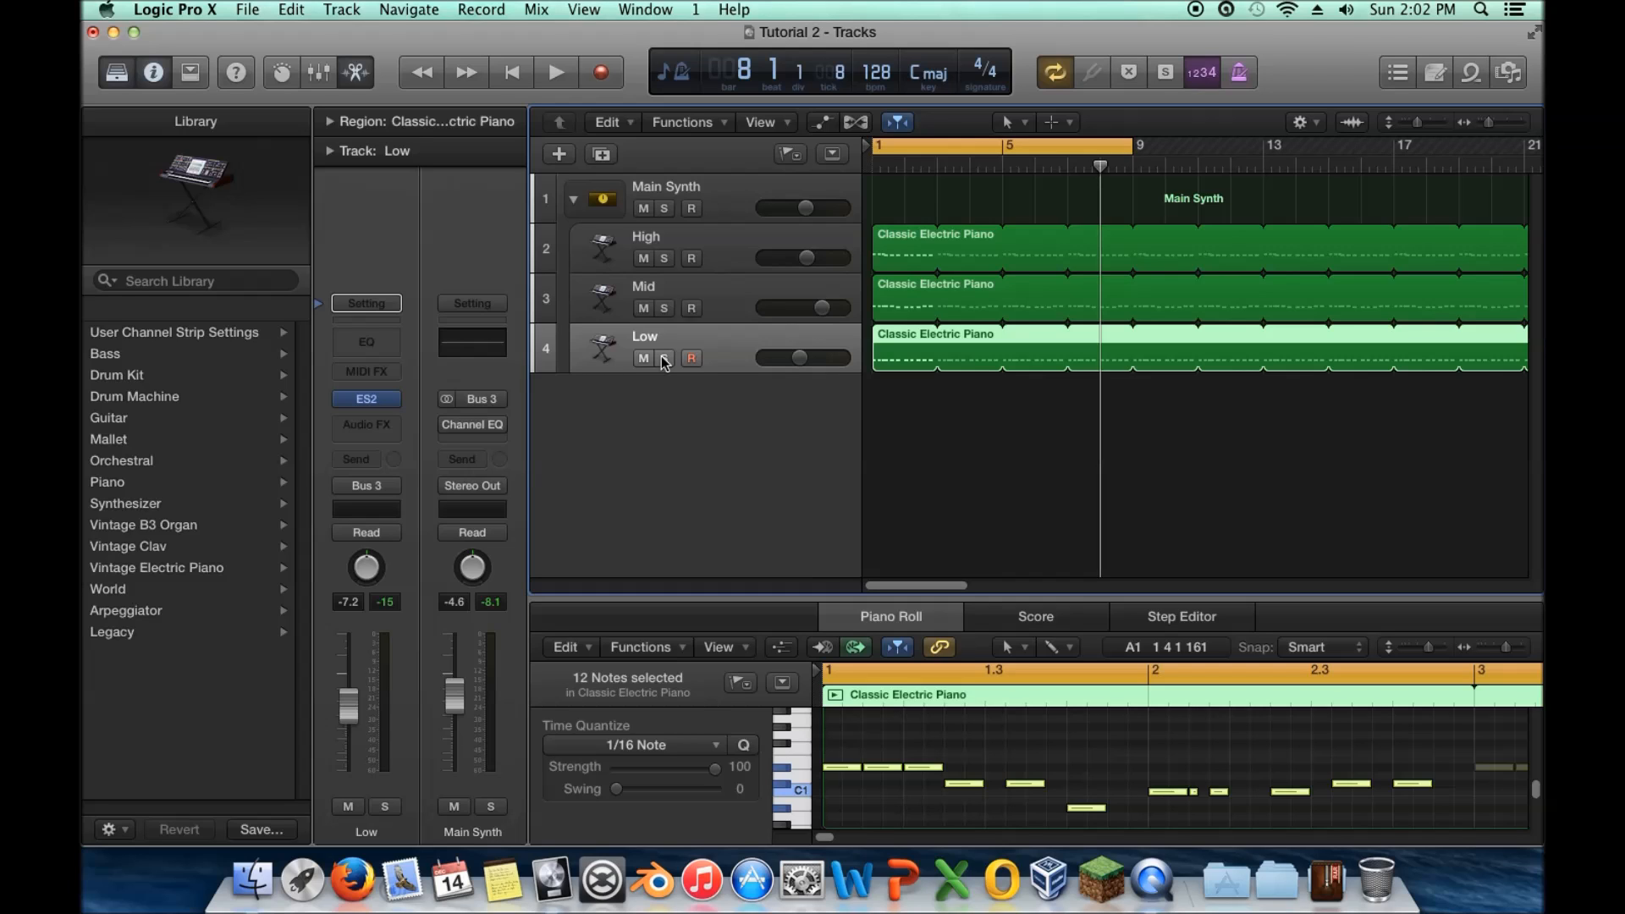
pyautogui.press('space')
pyautogui.click(663, 358)
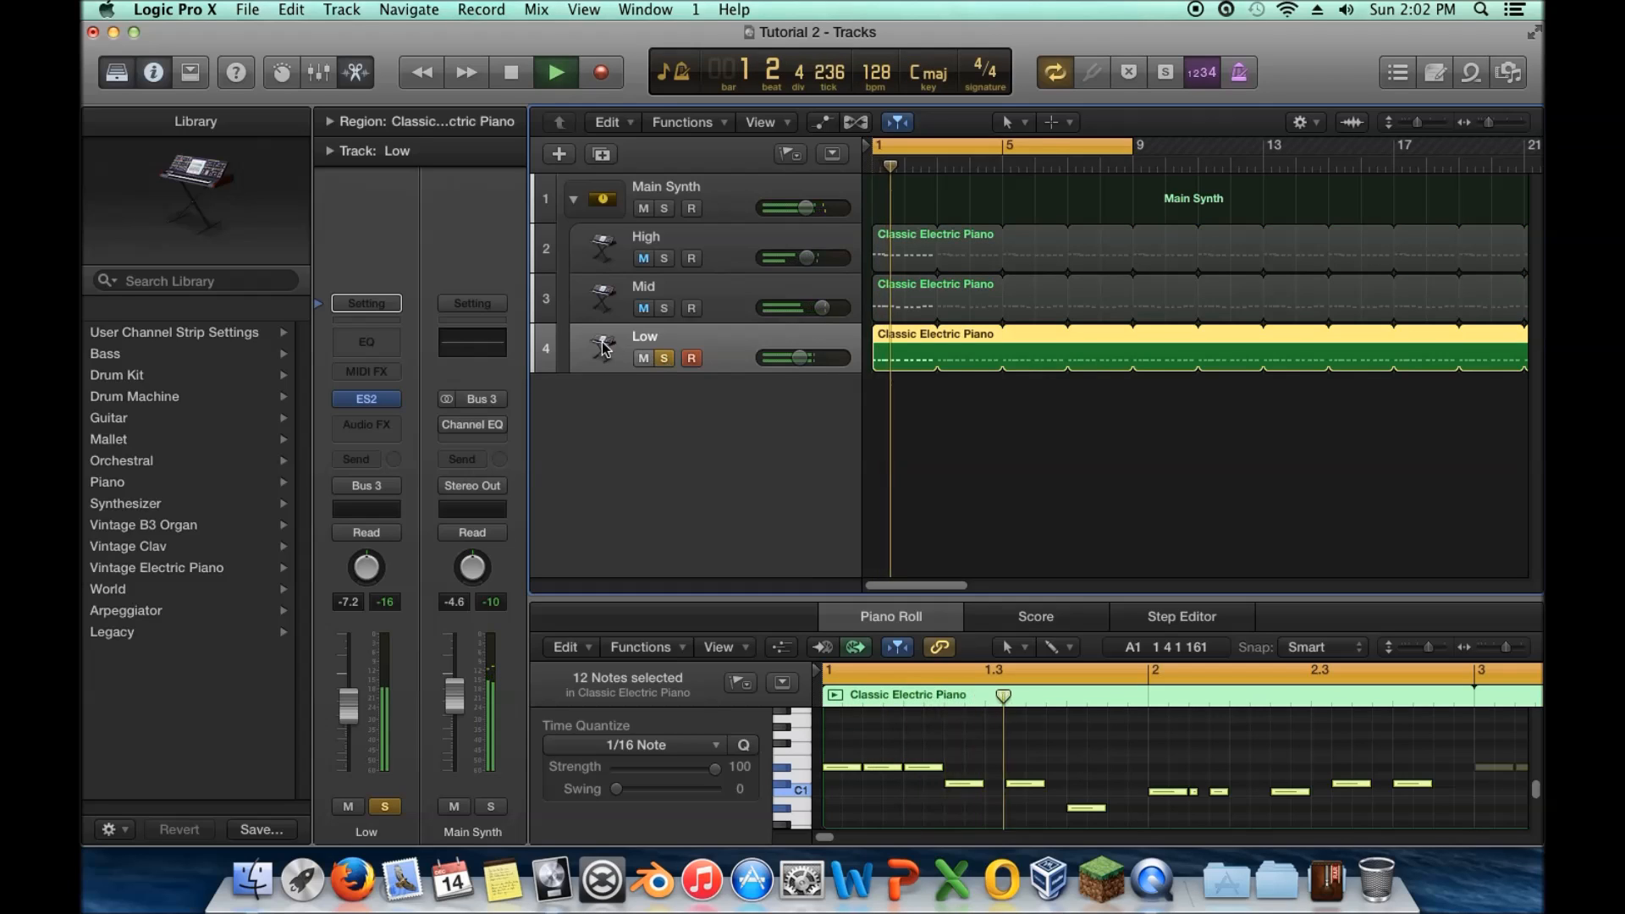
pyautogui.click(367, 342)
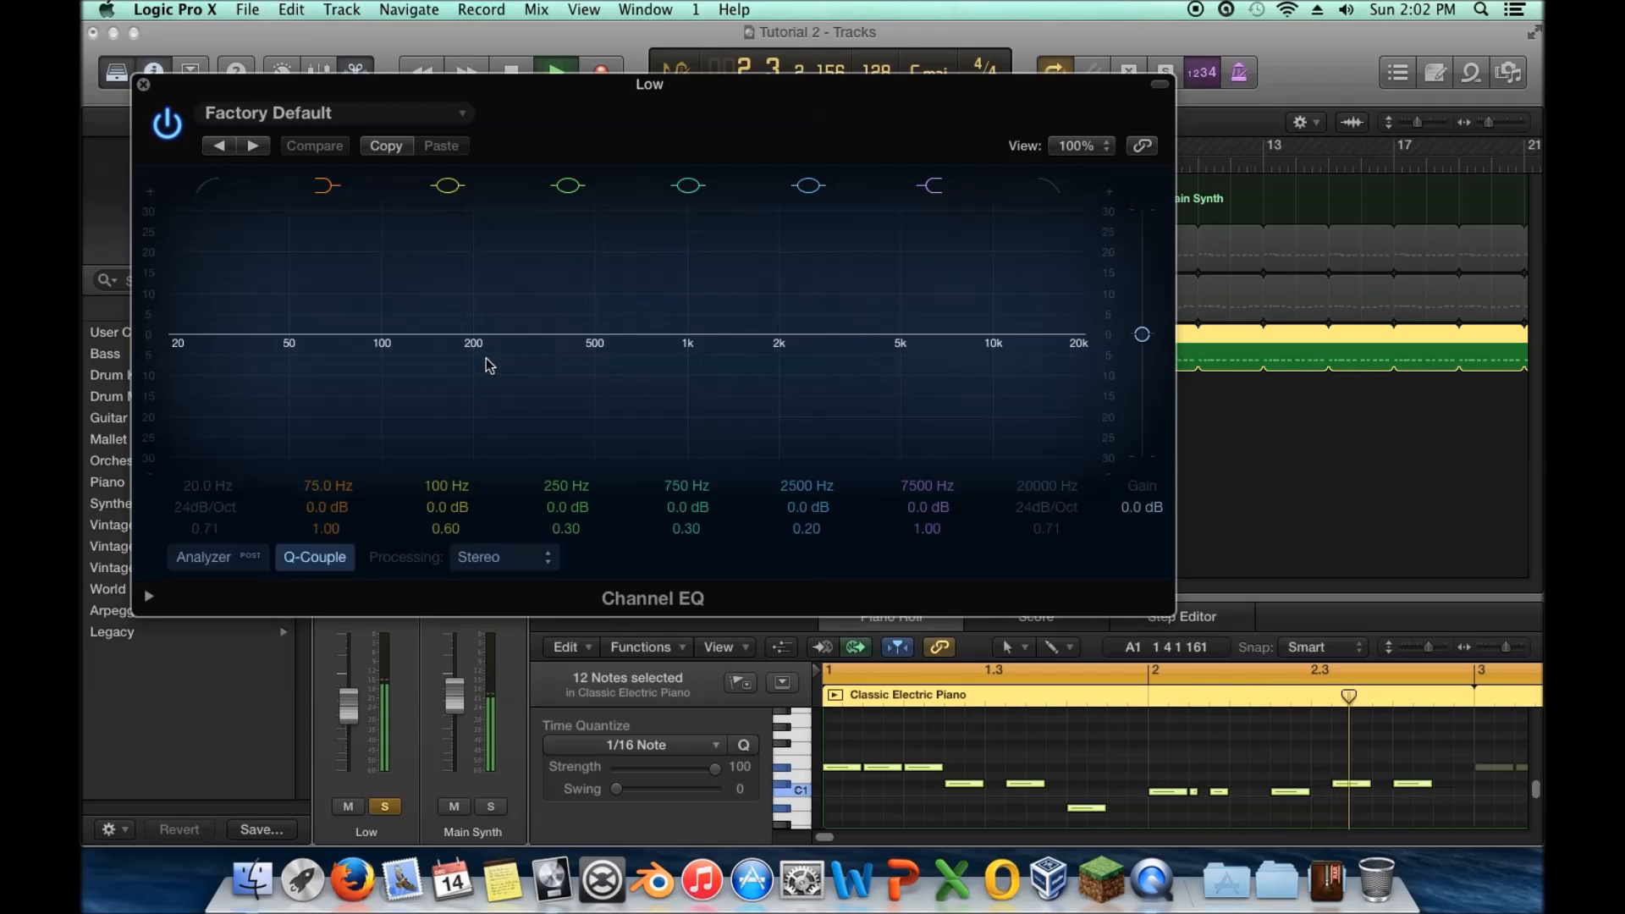
pyautogui.click(202, 559)
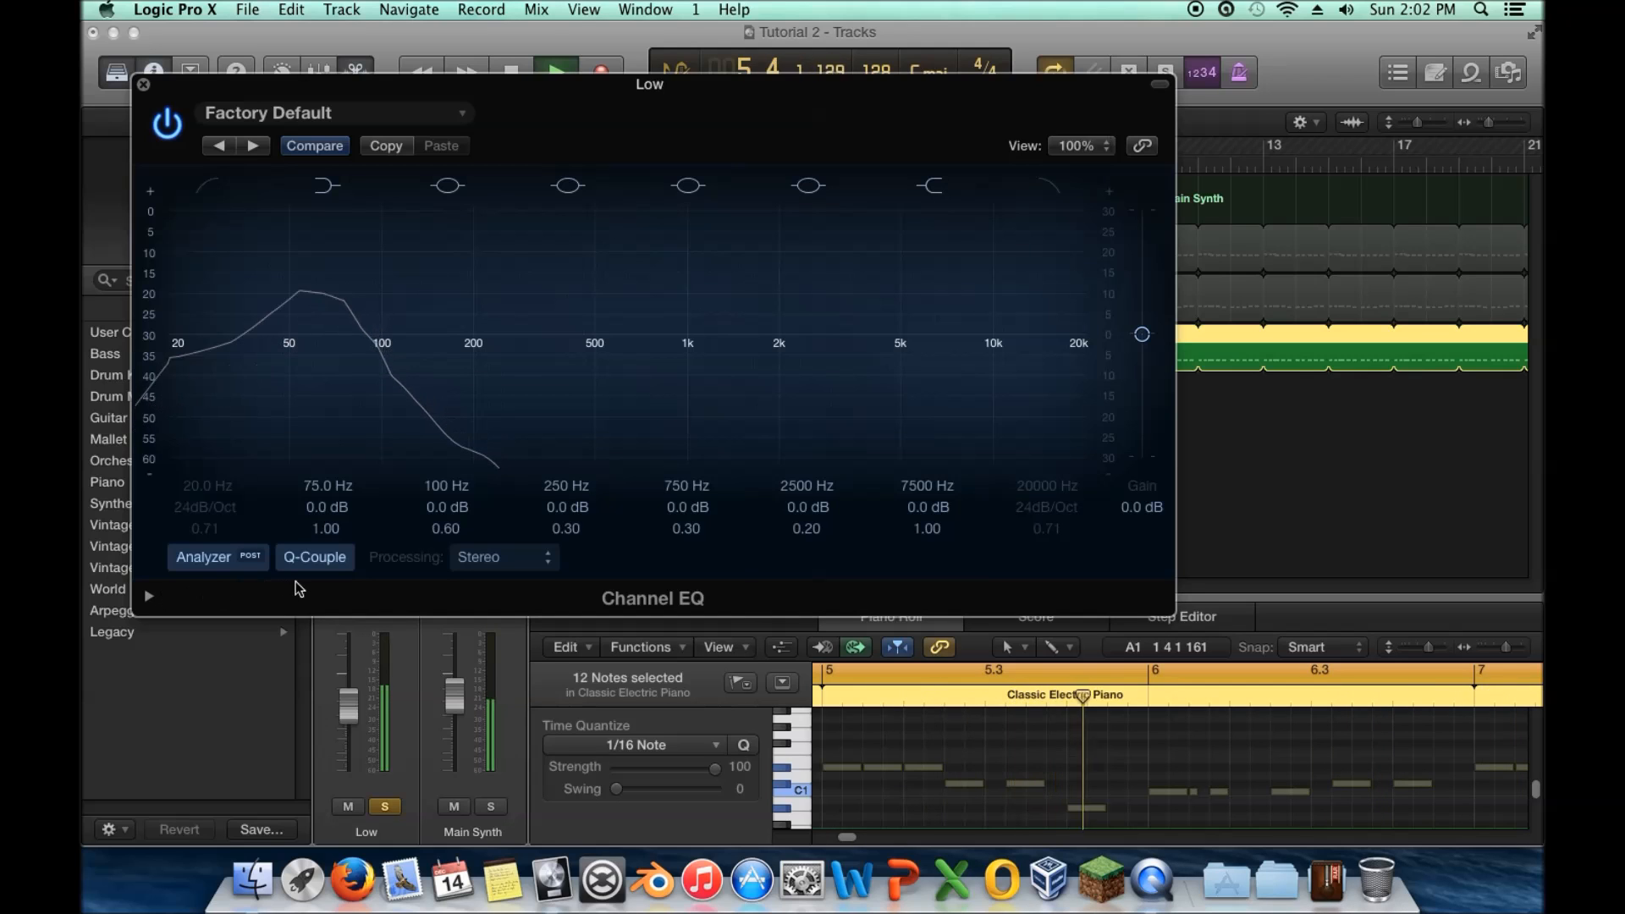
# Set the Low Channel EQ's analyzer resolution to high (8192 points)
pyautogui.click(150, 597)
pyautogui.click(469, 627)
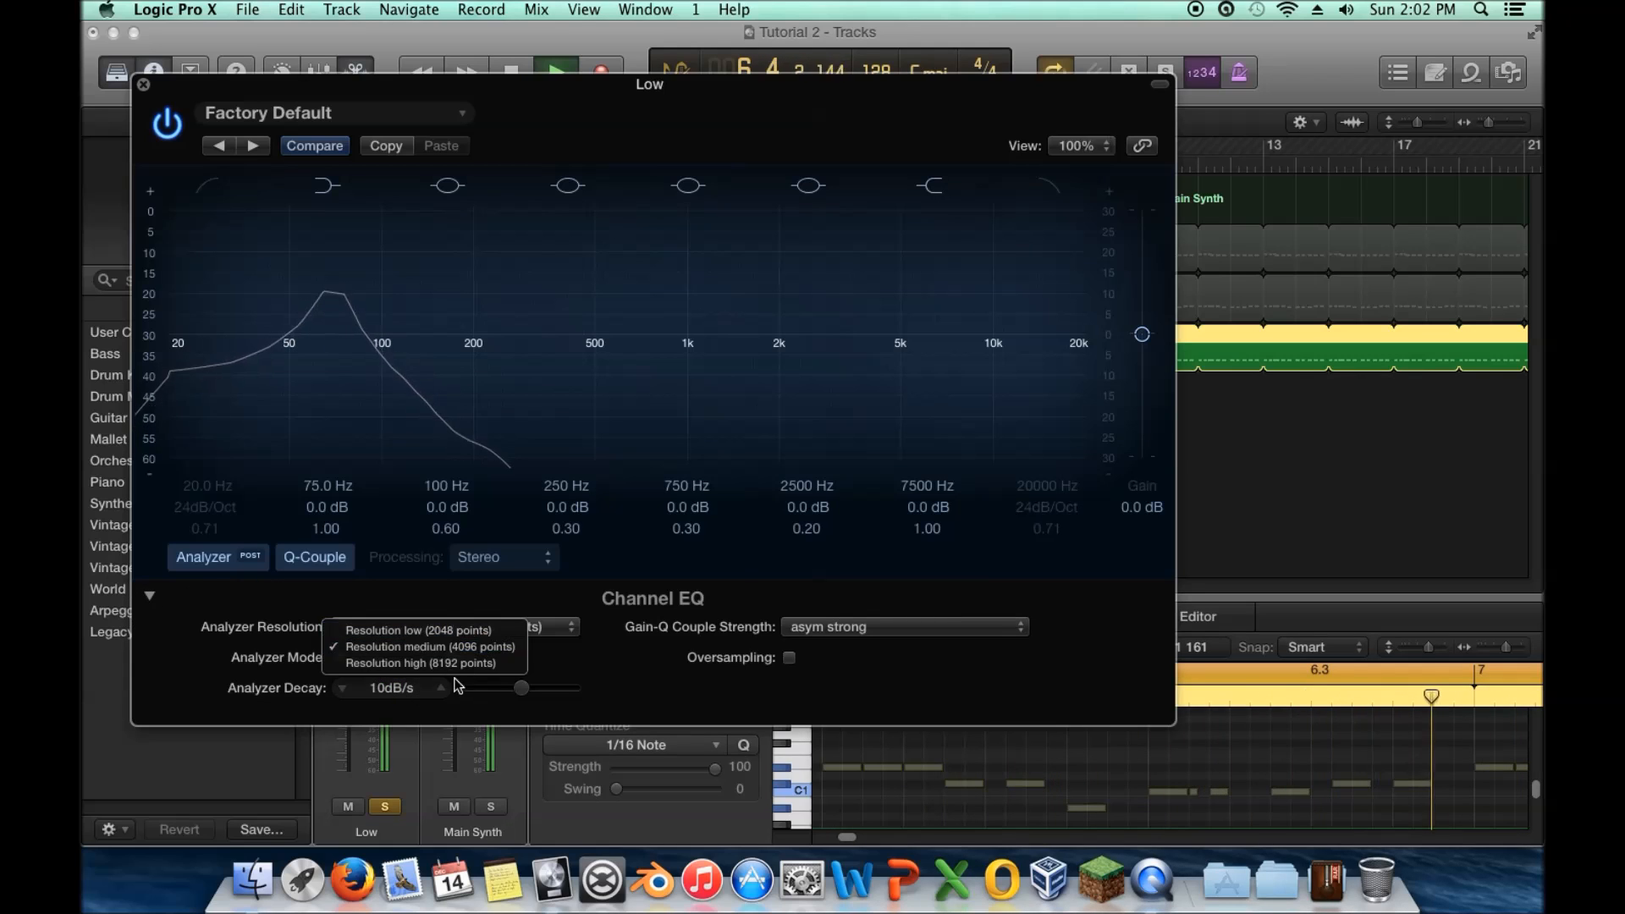
pyautogui.click(423, 664)
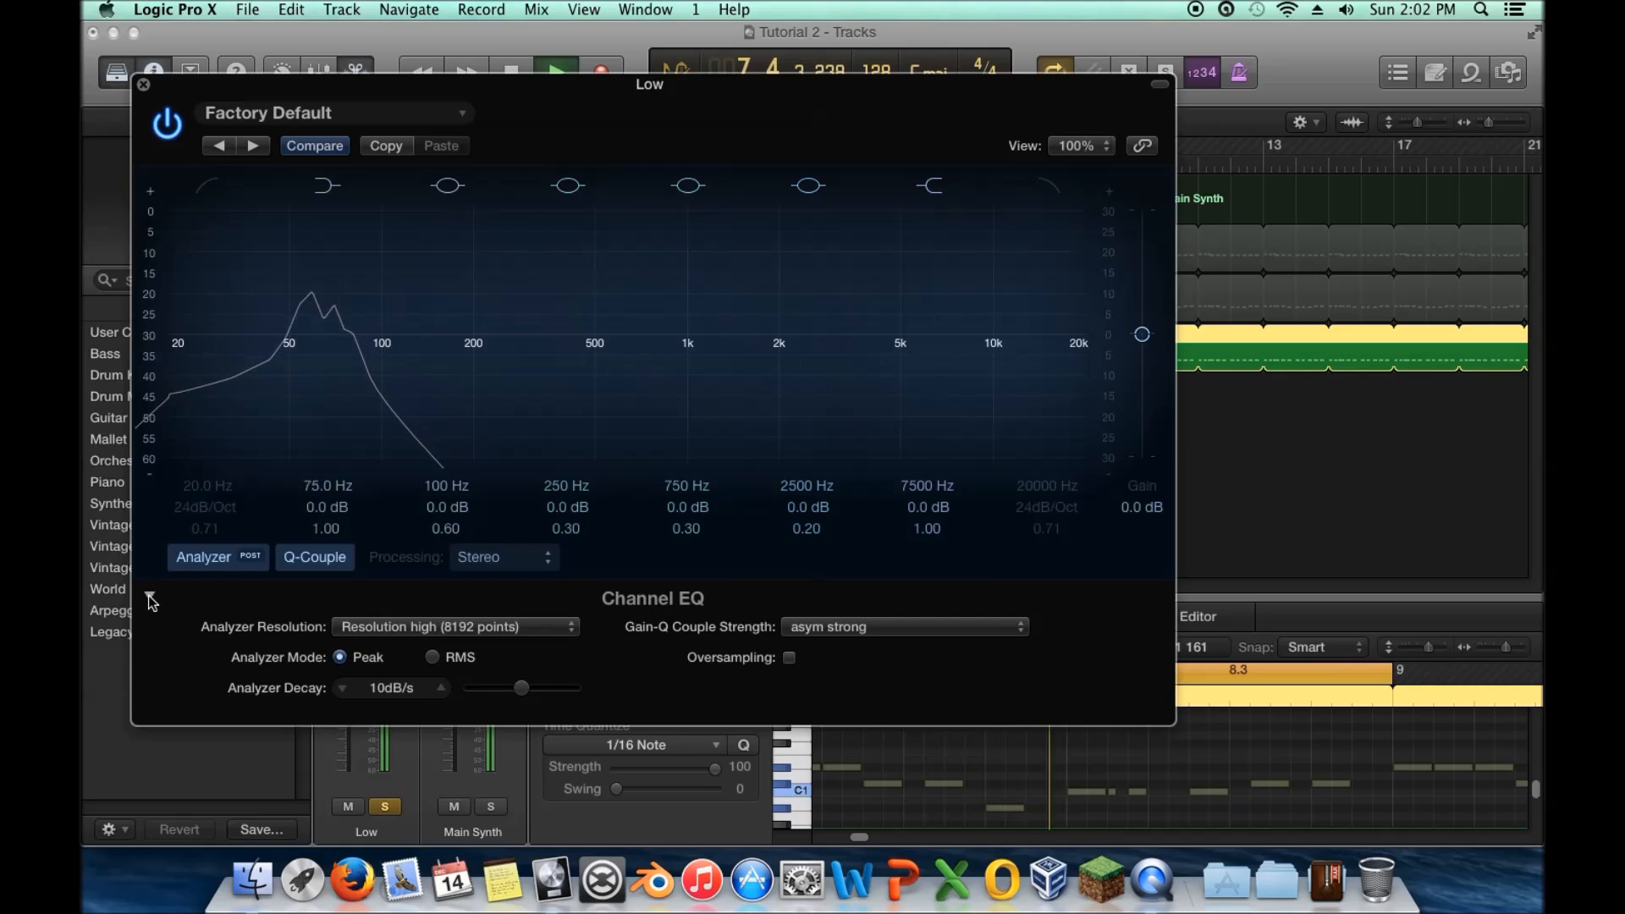
pyautogui.click(150, 596)
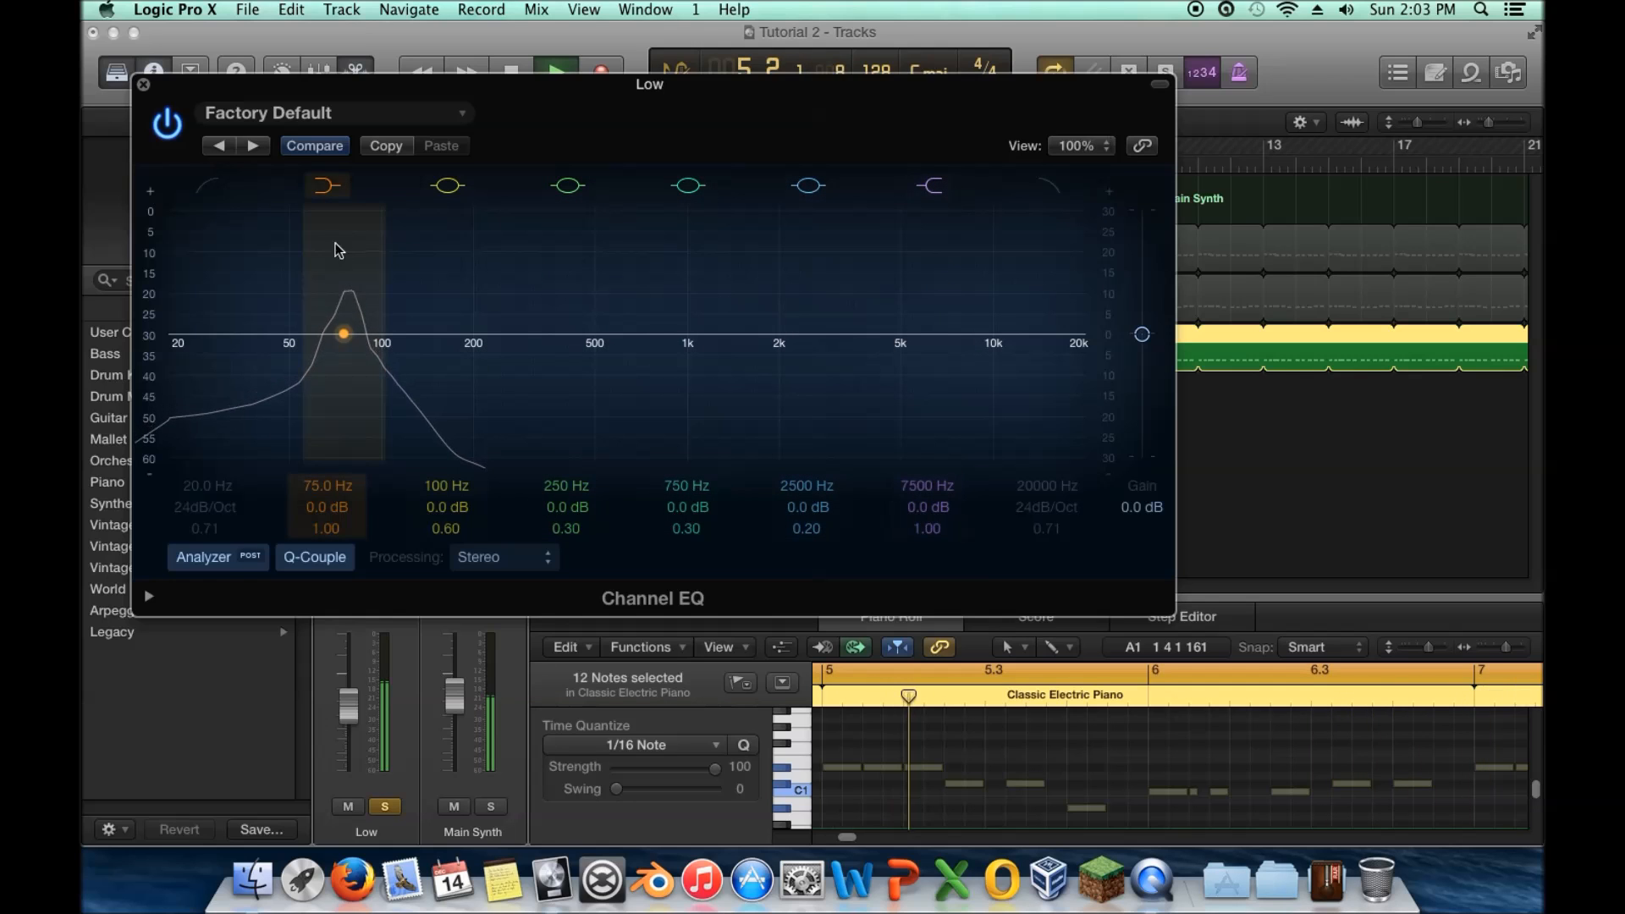
# Try a +11.5 dB boost at 71.0 Hz on Low, switch that band off, and unsolo Low for a full playback
pyautogui.moveTo(505, 337); pyautogui.dragTo(426, 313)
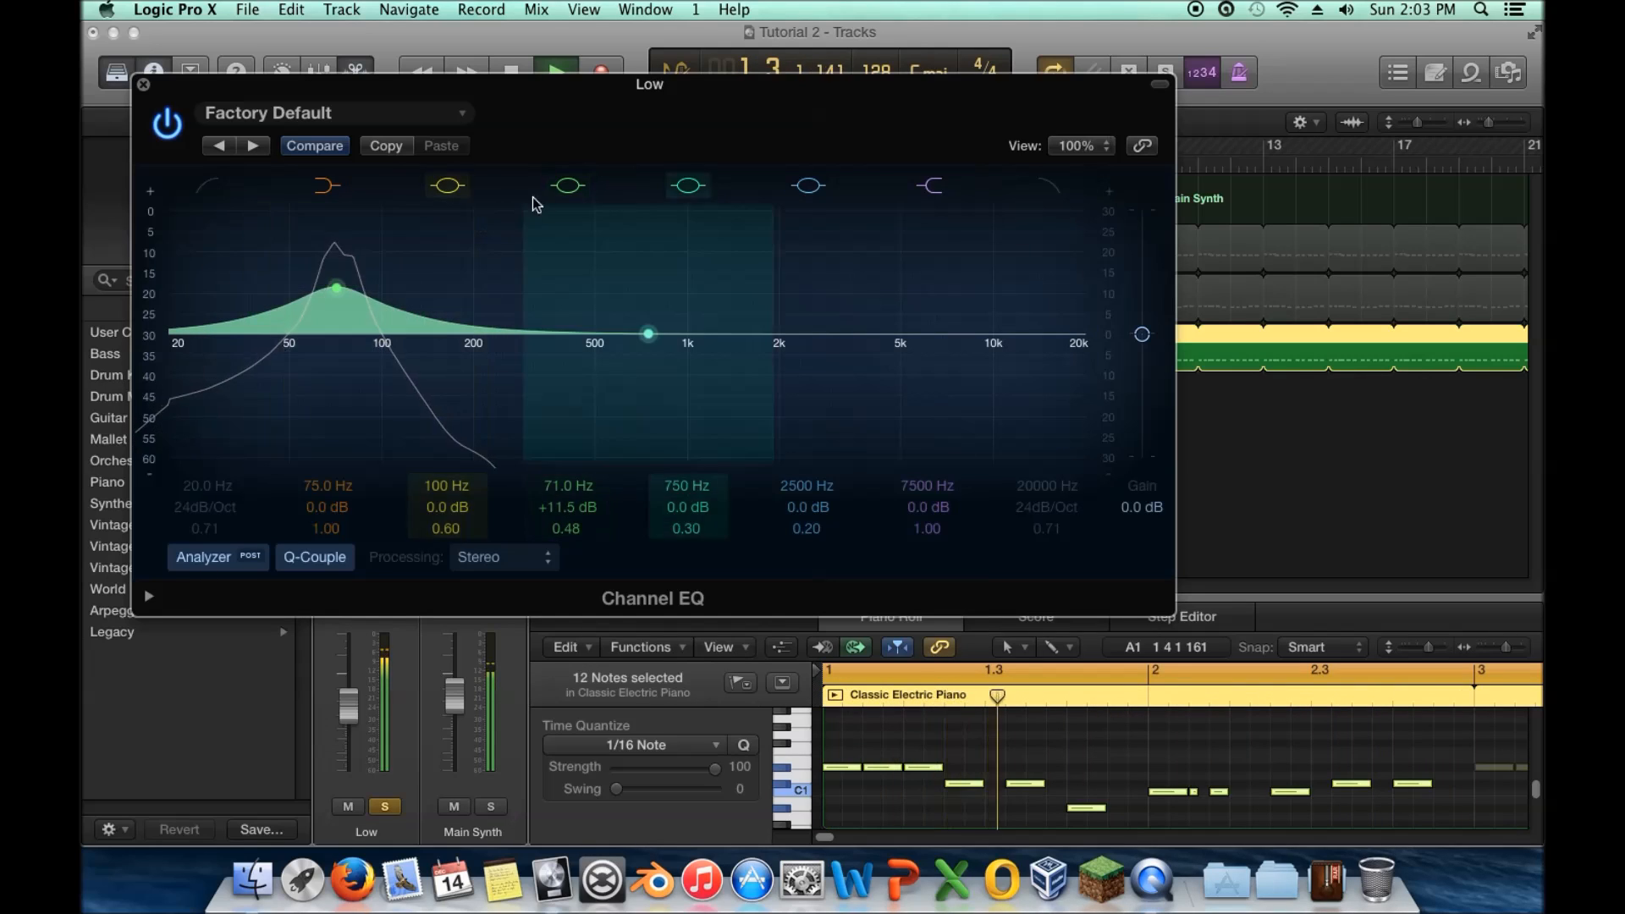
pyautogui.click(568, 185)
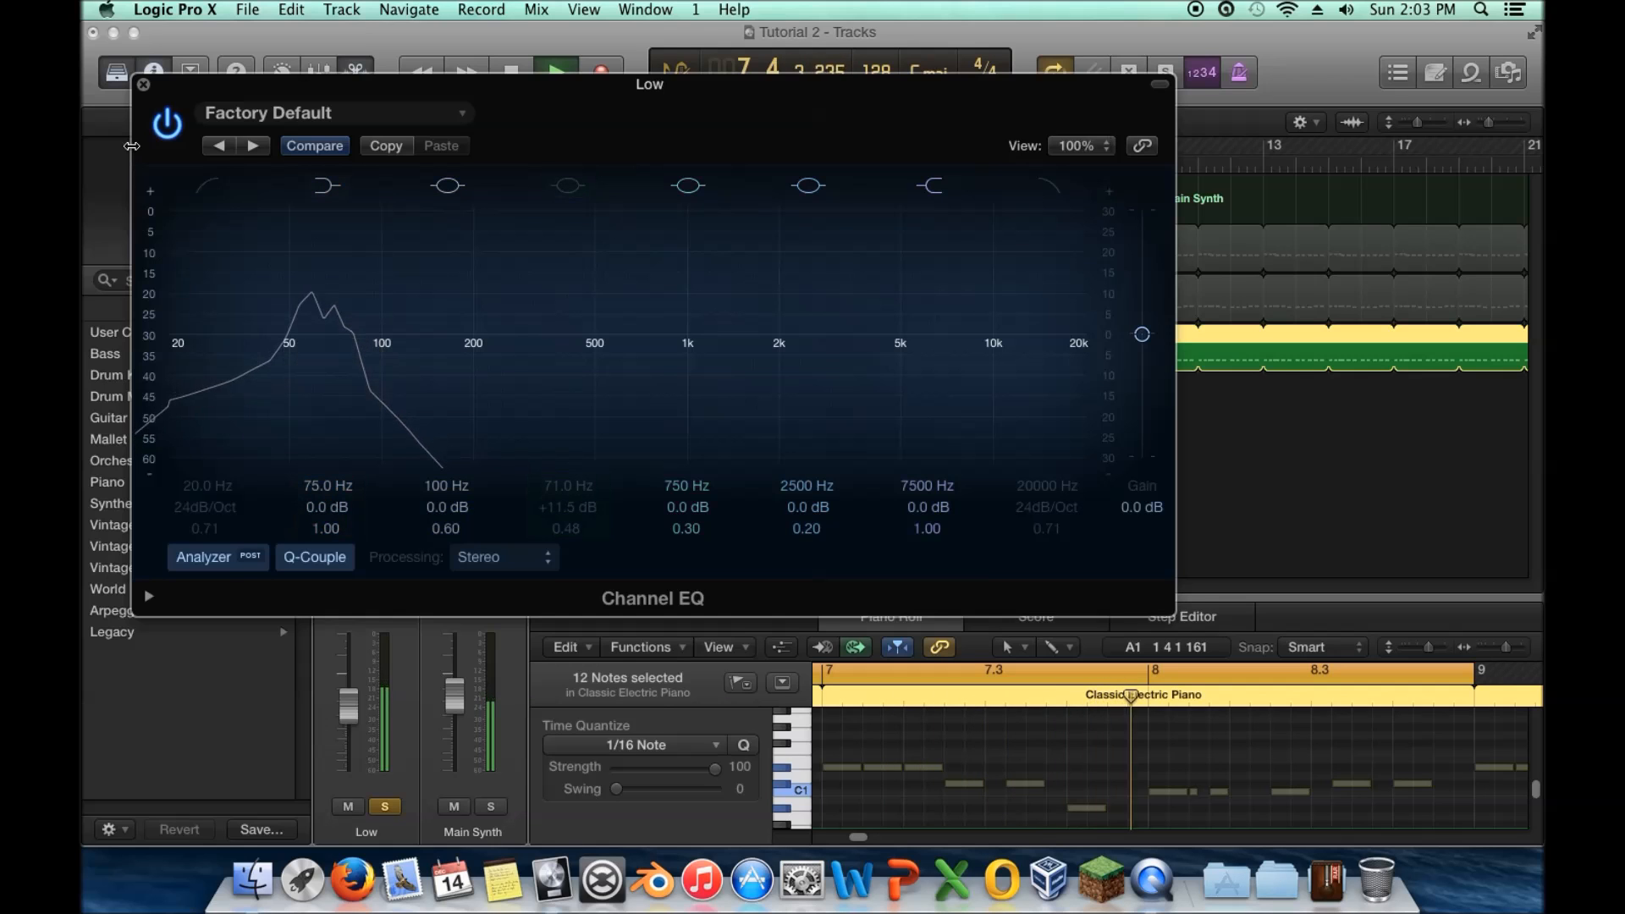
pyautogui.click(143, 85)
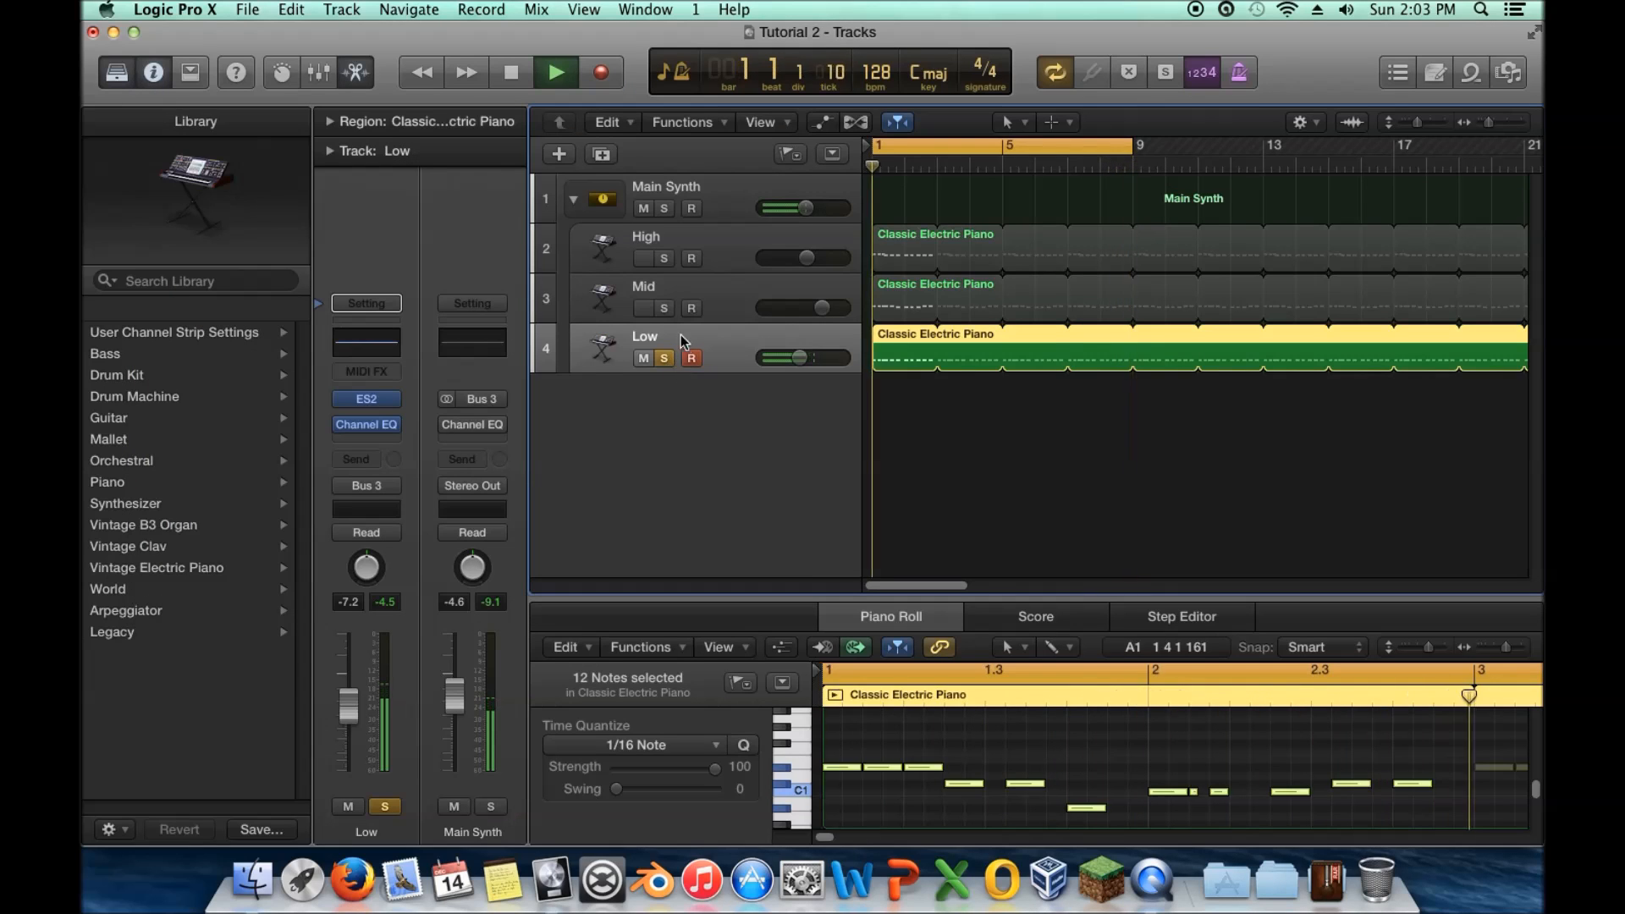
pyautogui.click(664, 359)
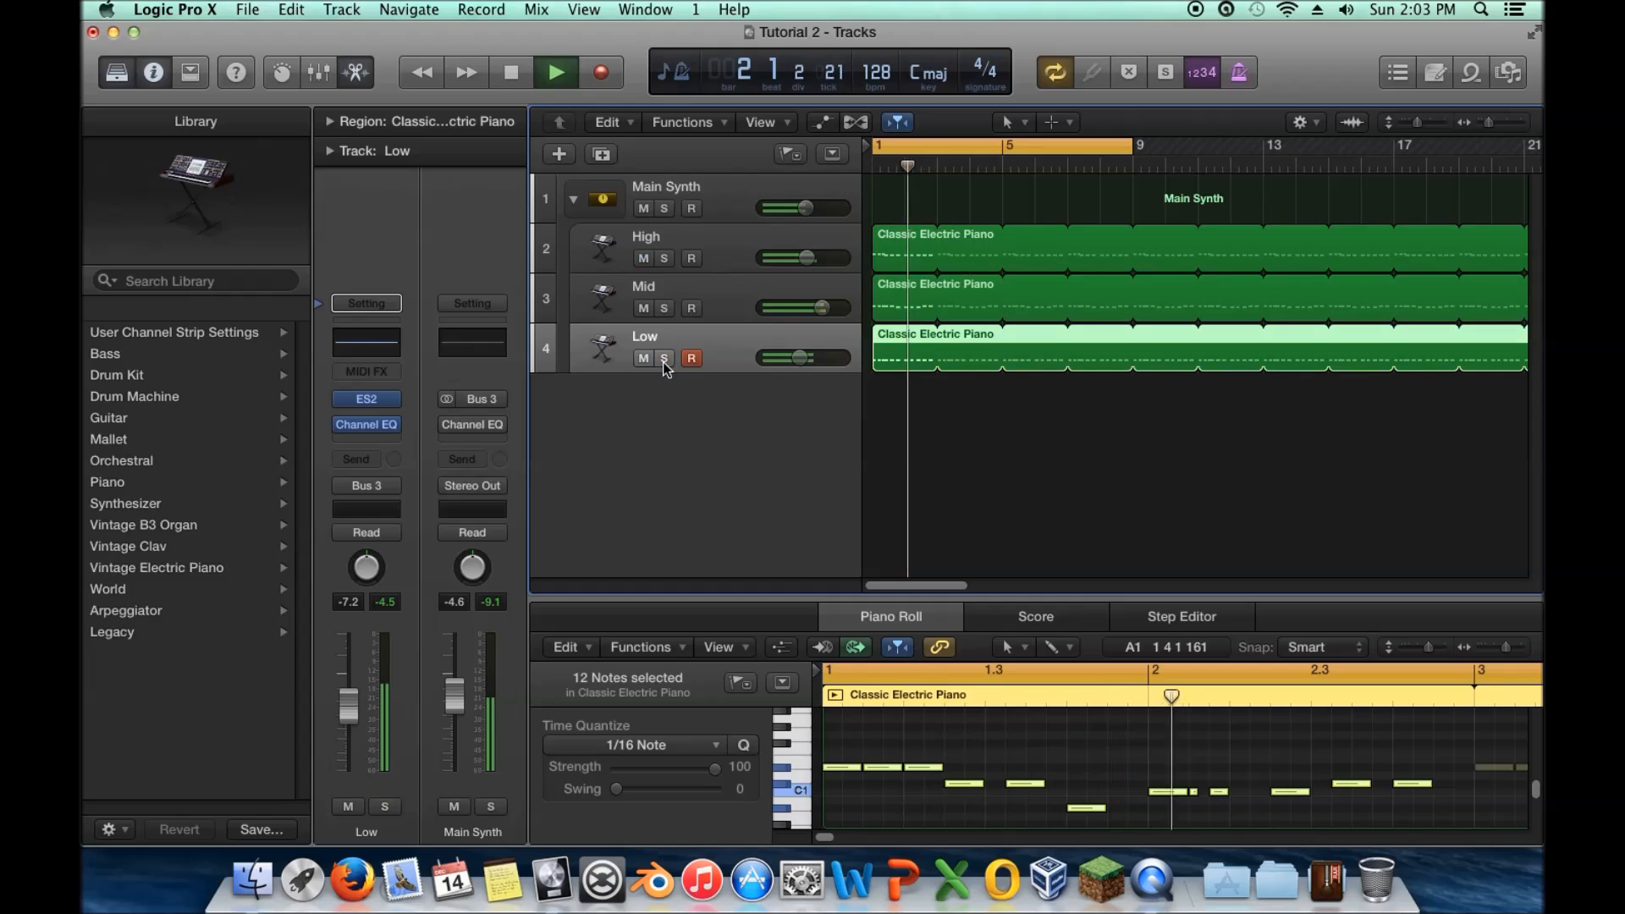
pyautogui.press('space')
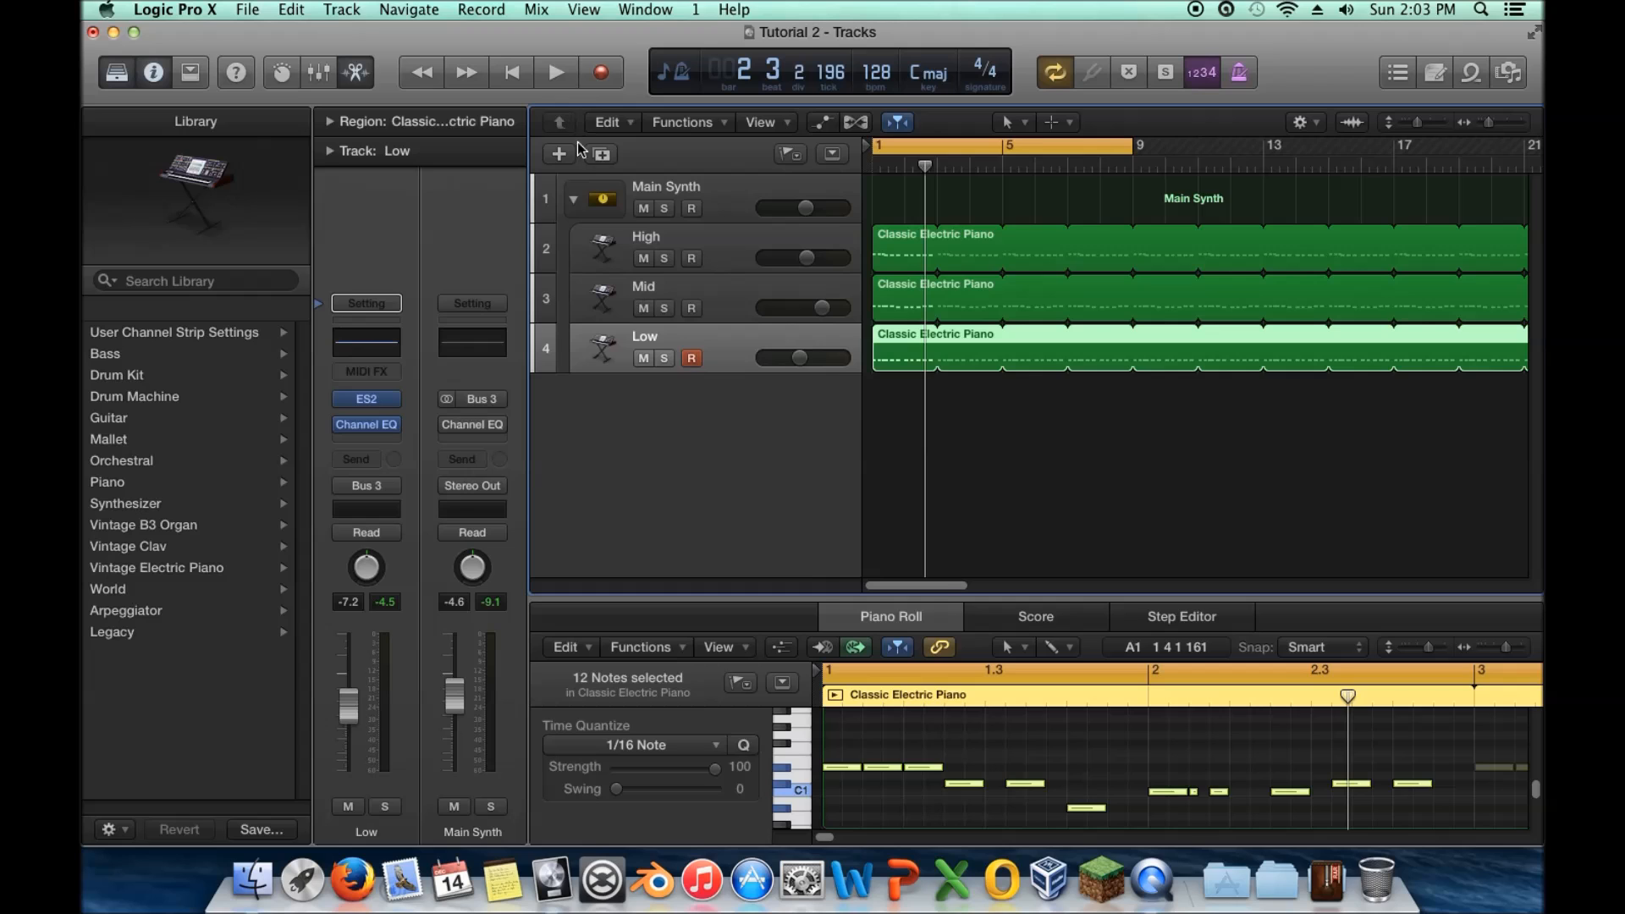
# Switch on the Main Synth track's Channel EQ and move its window clear of the track list
pyautogui.click(717, 195)
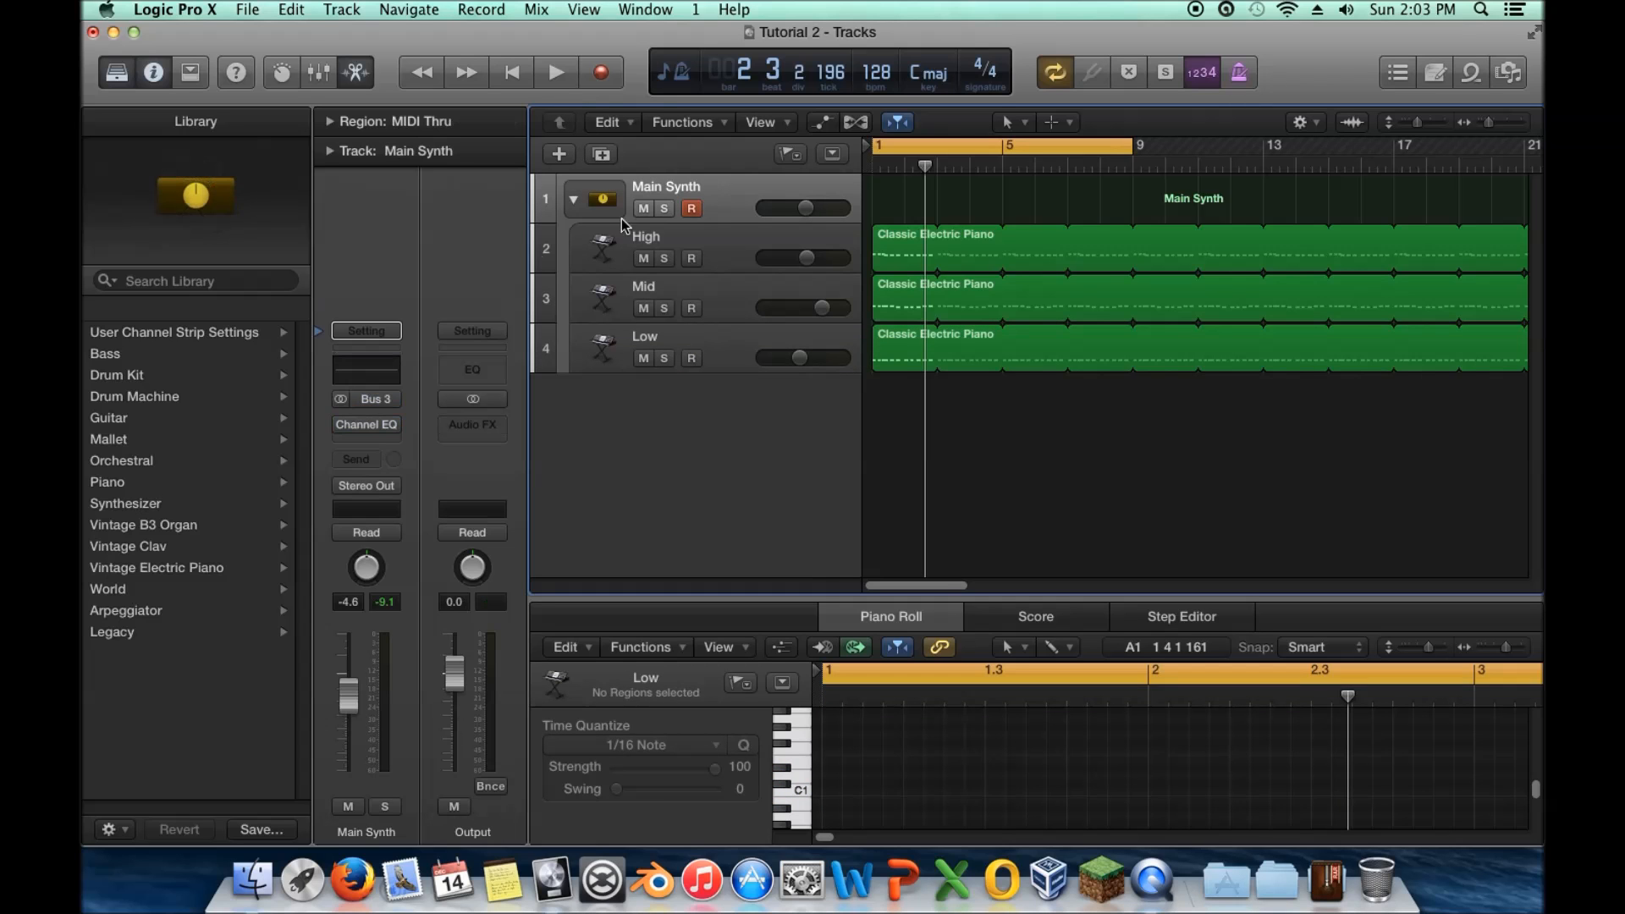
pyautogui.click(369, 425)
pyautogui.moveTo(617, 319); pyautogui.dragTo(330, 217)
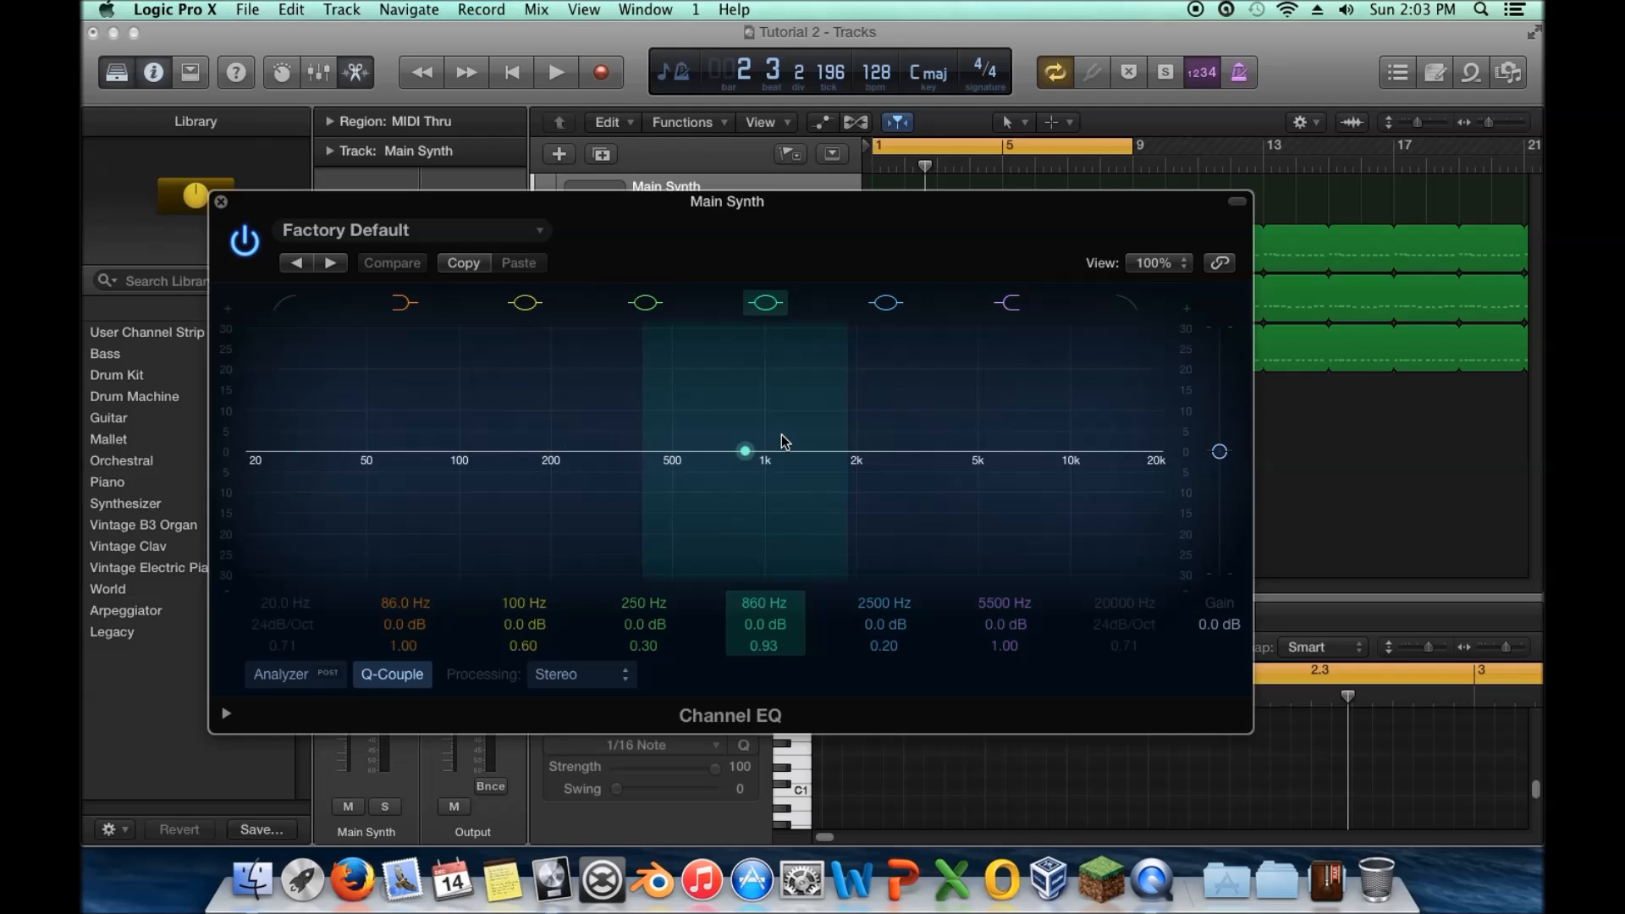
pyautogui.moveTo(764, 212); pyautogui.dragTo(1358, 225)
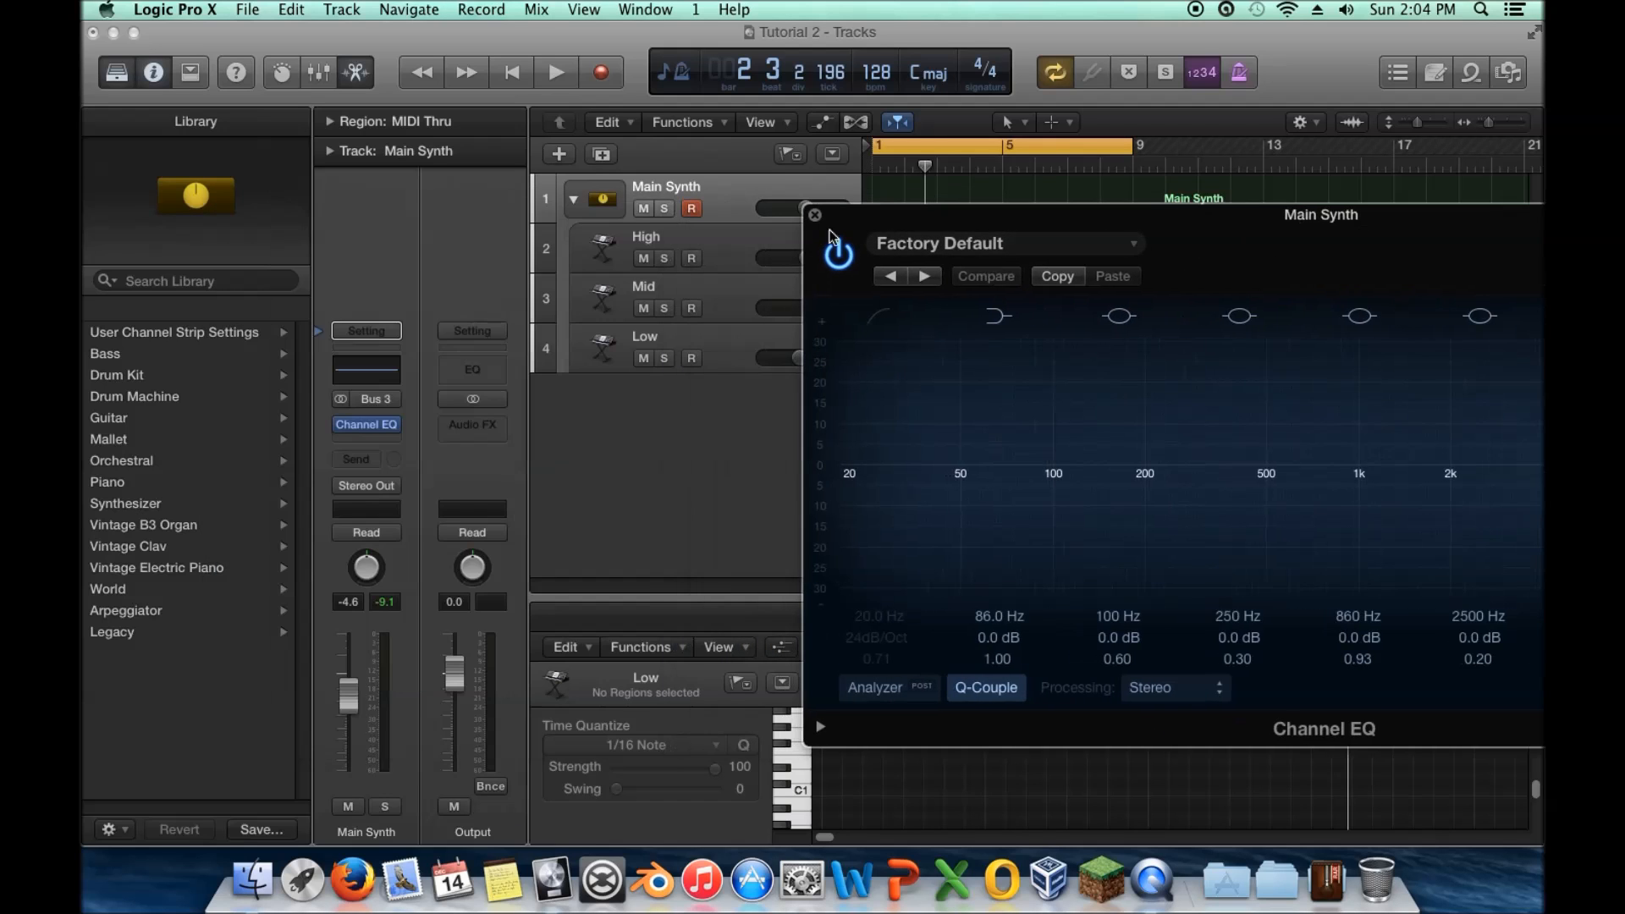
# Compare the channel strips of the High, Mid and Low tracks, and close the Main Synth's Channel EQ
pyautogui.click(722, 243)
pyautogui.click(713, 307)
pyautogui.click(724, 338)
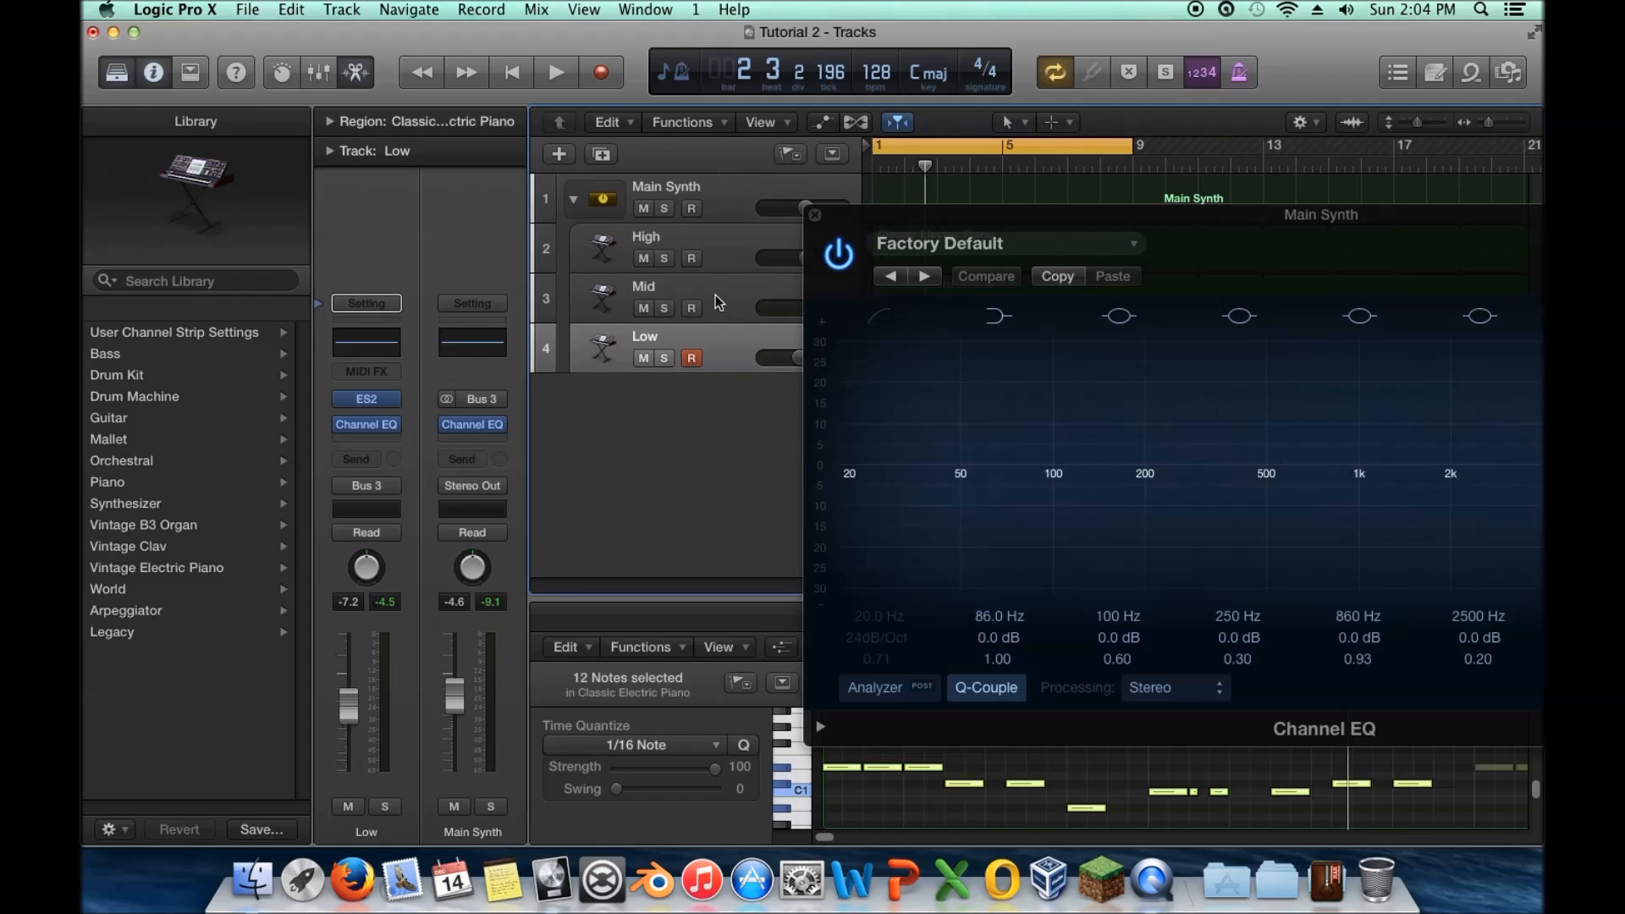
pyautogui.click(694, 246)
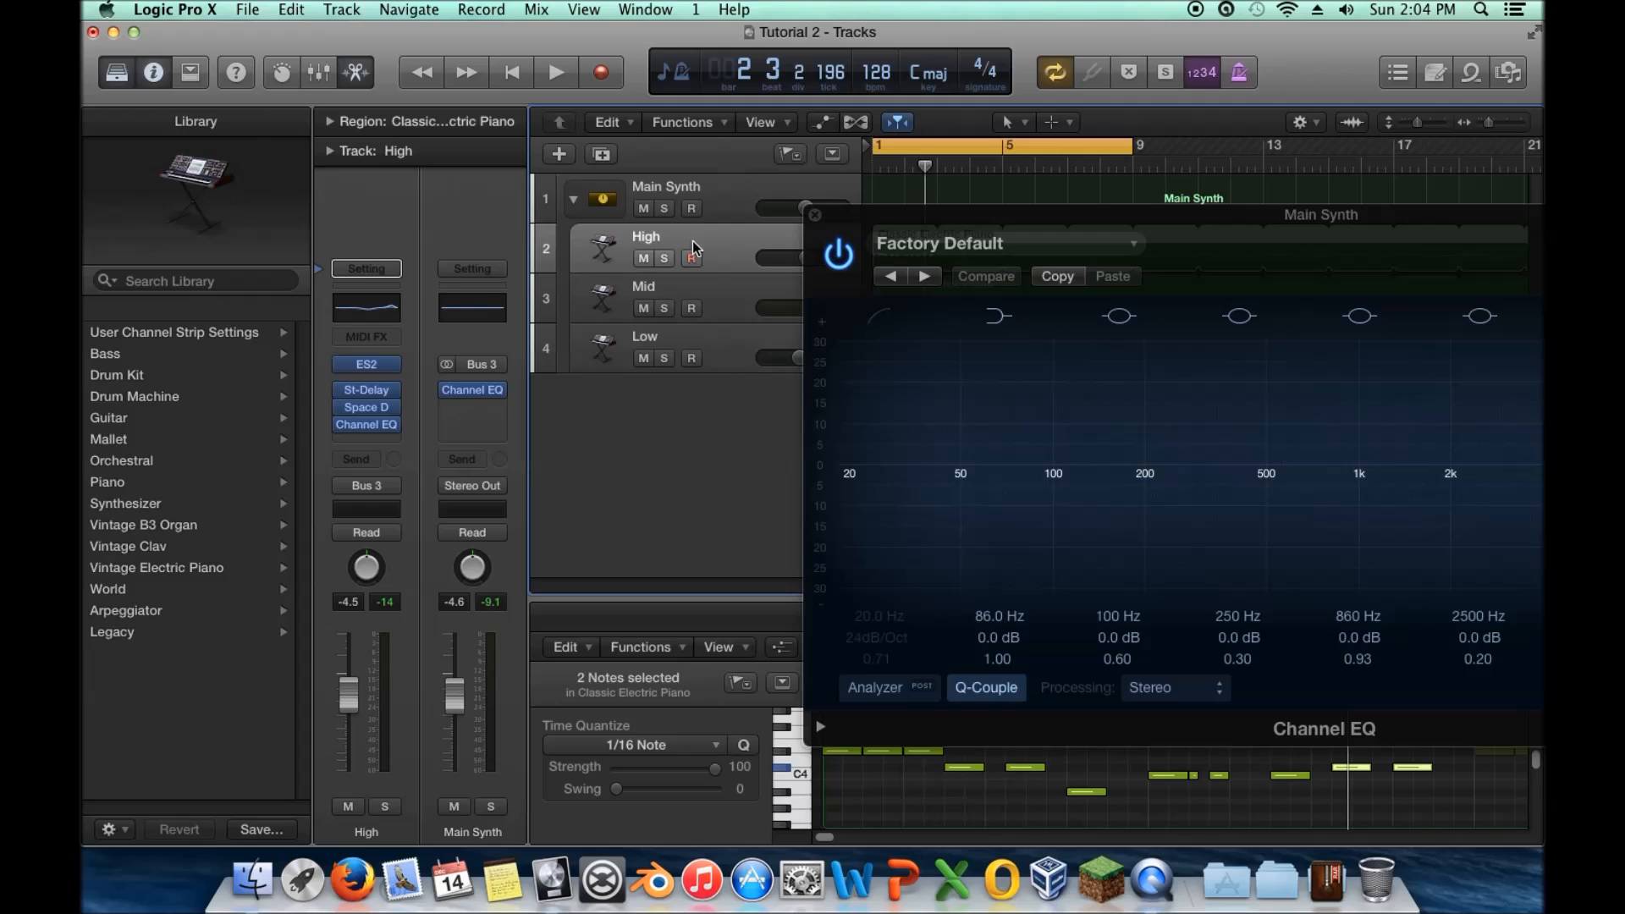
pyautogui.click(712, 297)
pyautogui.click(710, 349)
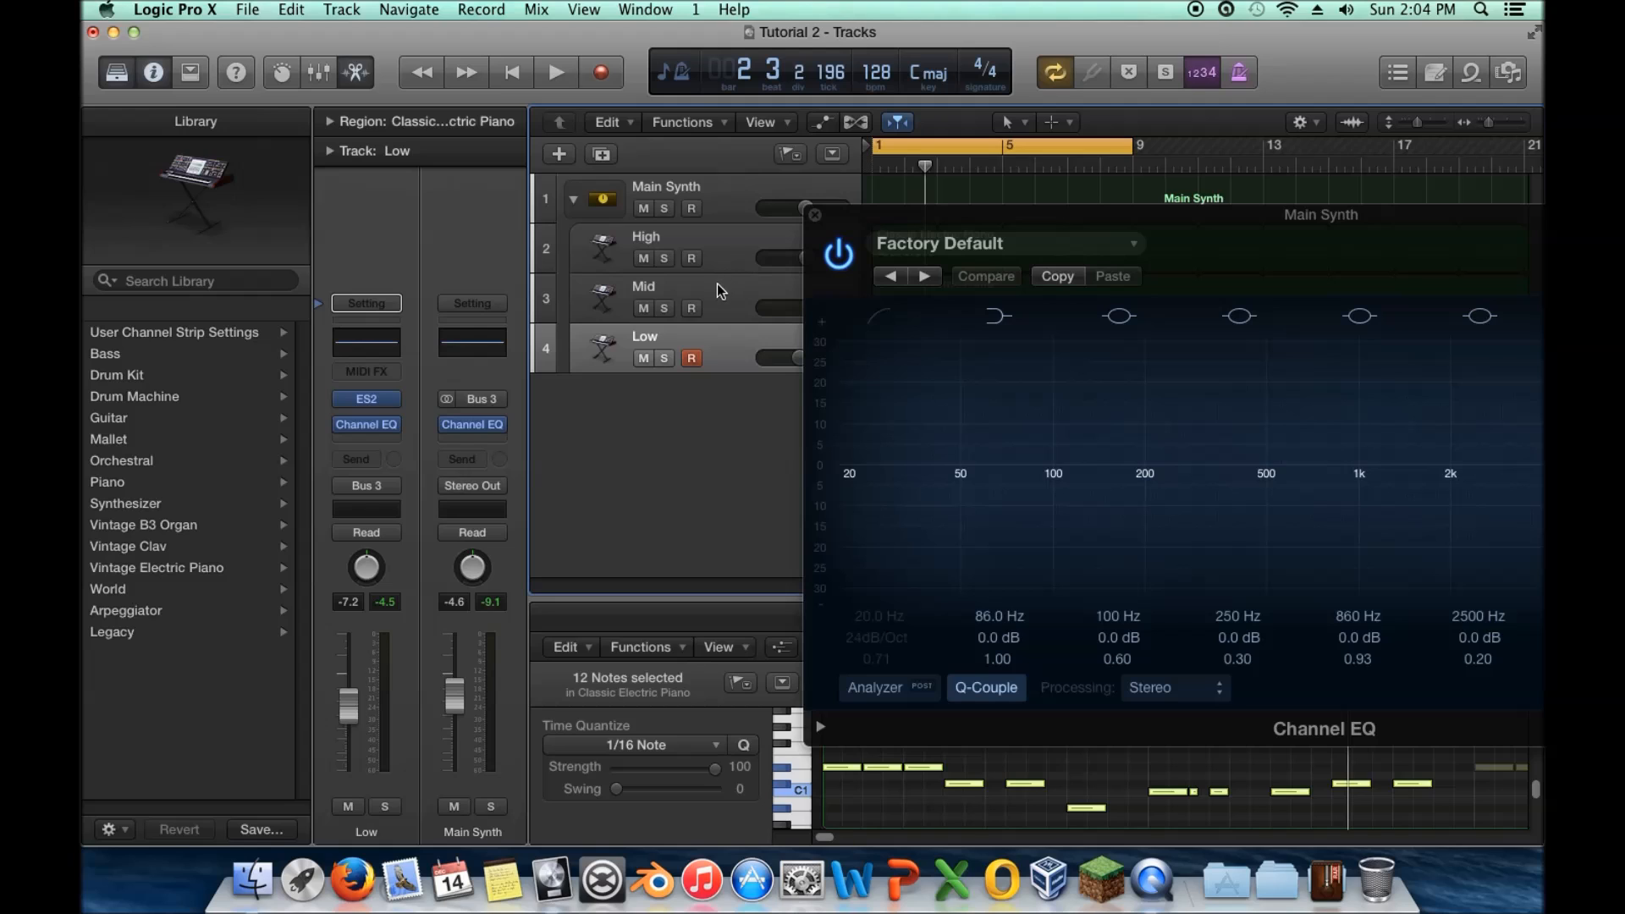
pyautogui.click(697, 241)
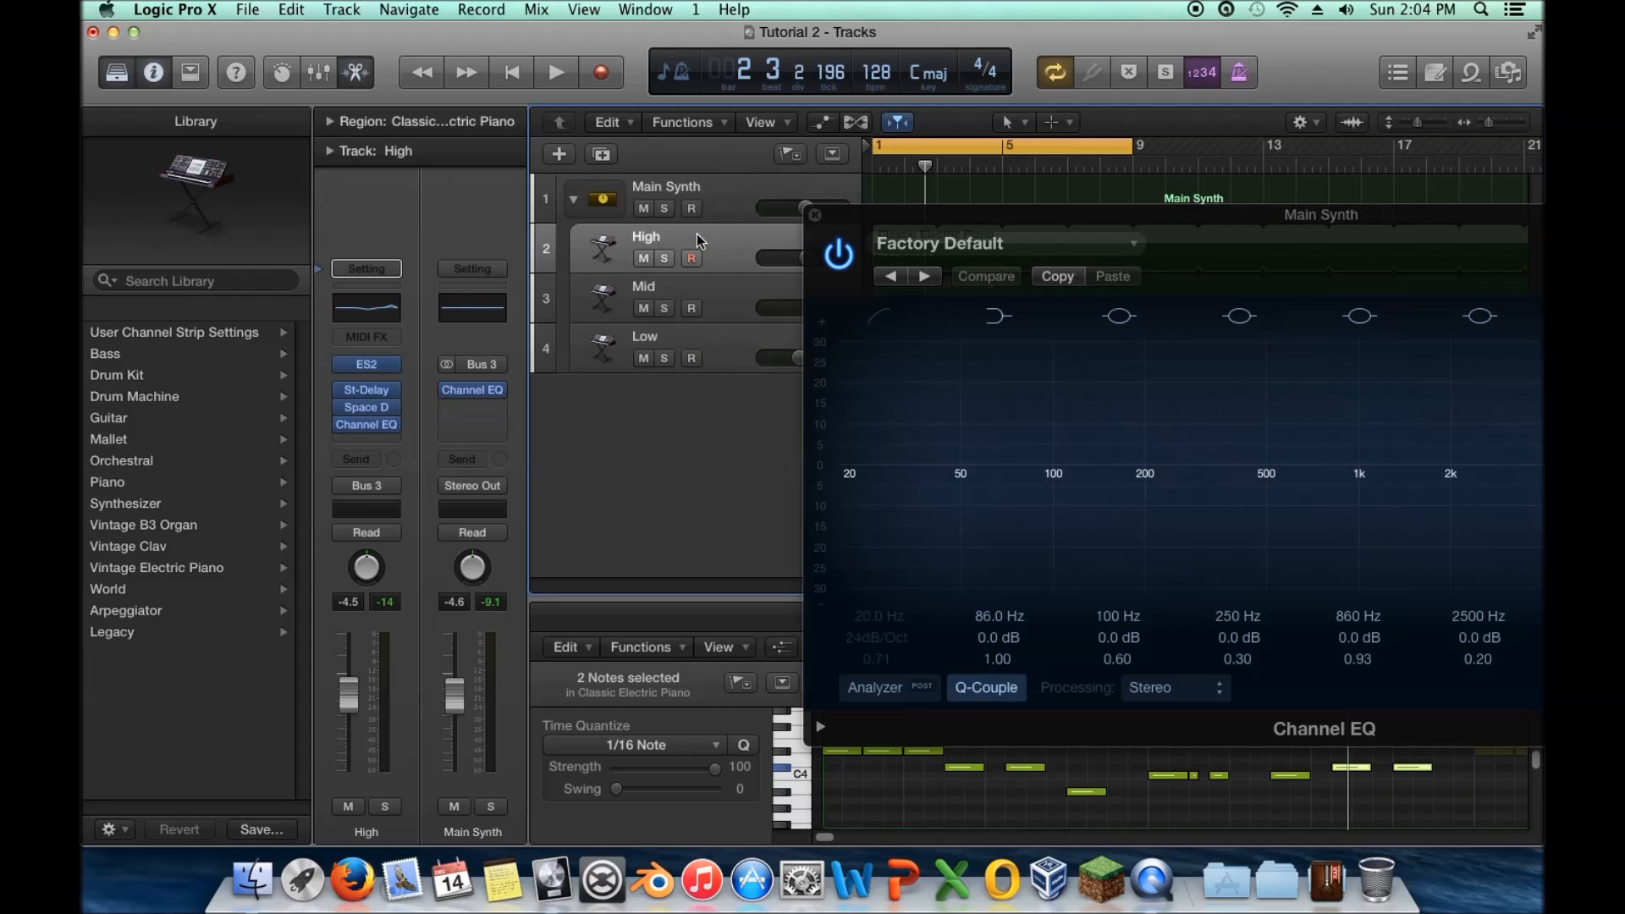
pyautogui.click(702, 298)
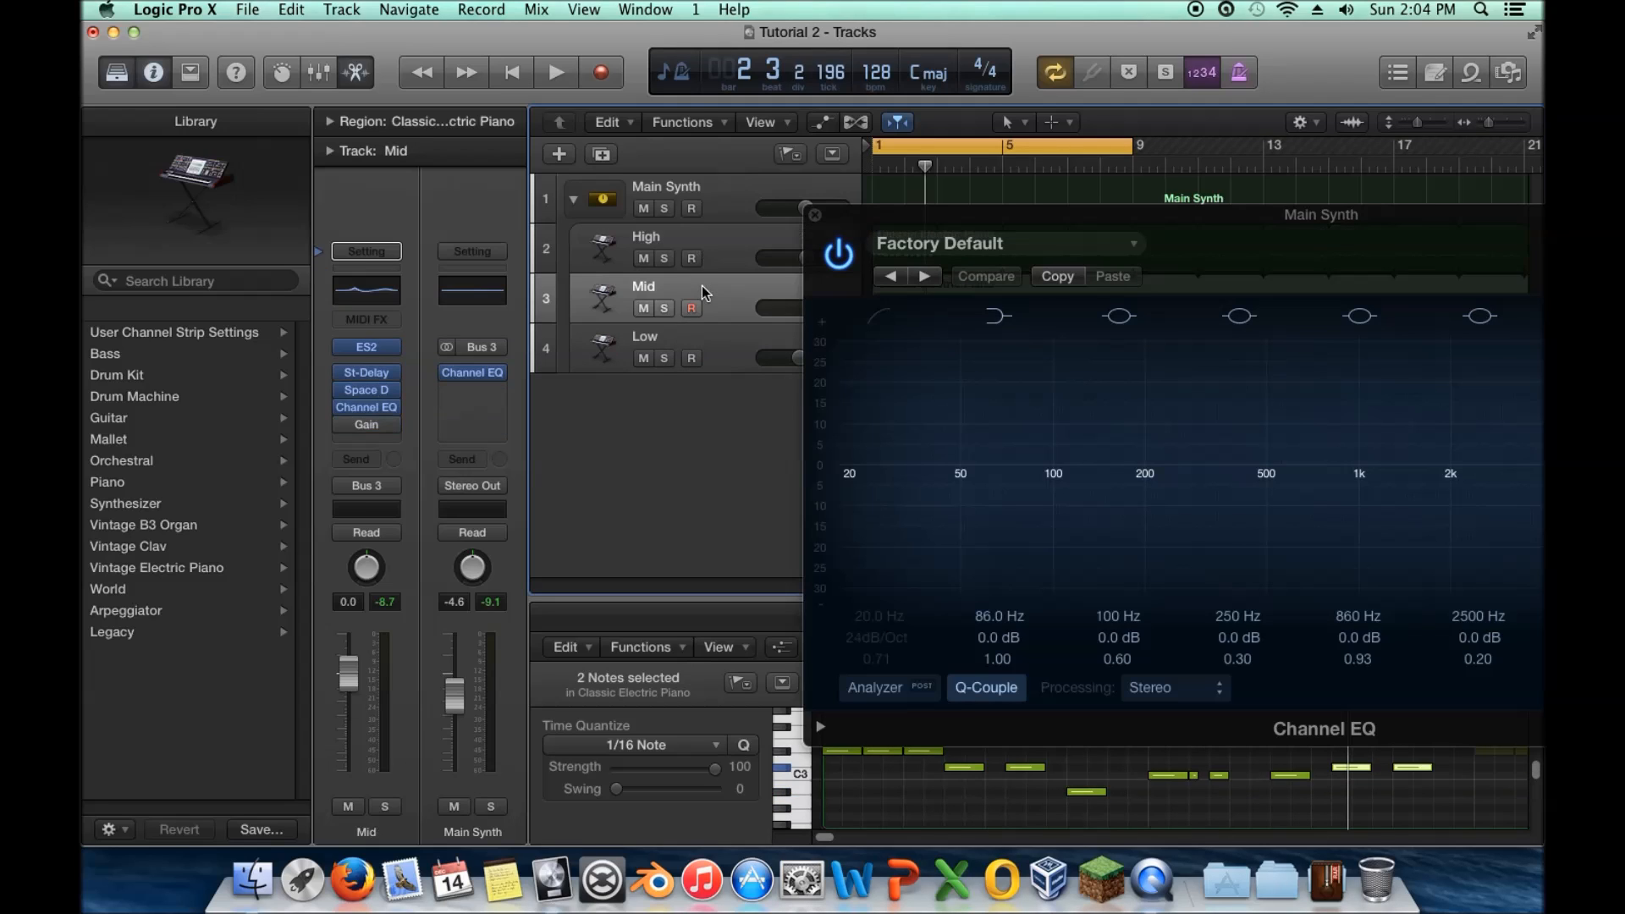
pyautogui.click(699, 340)
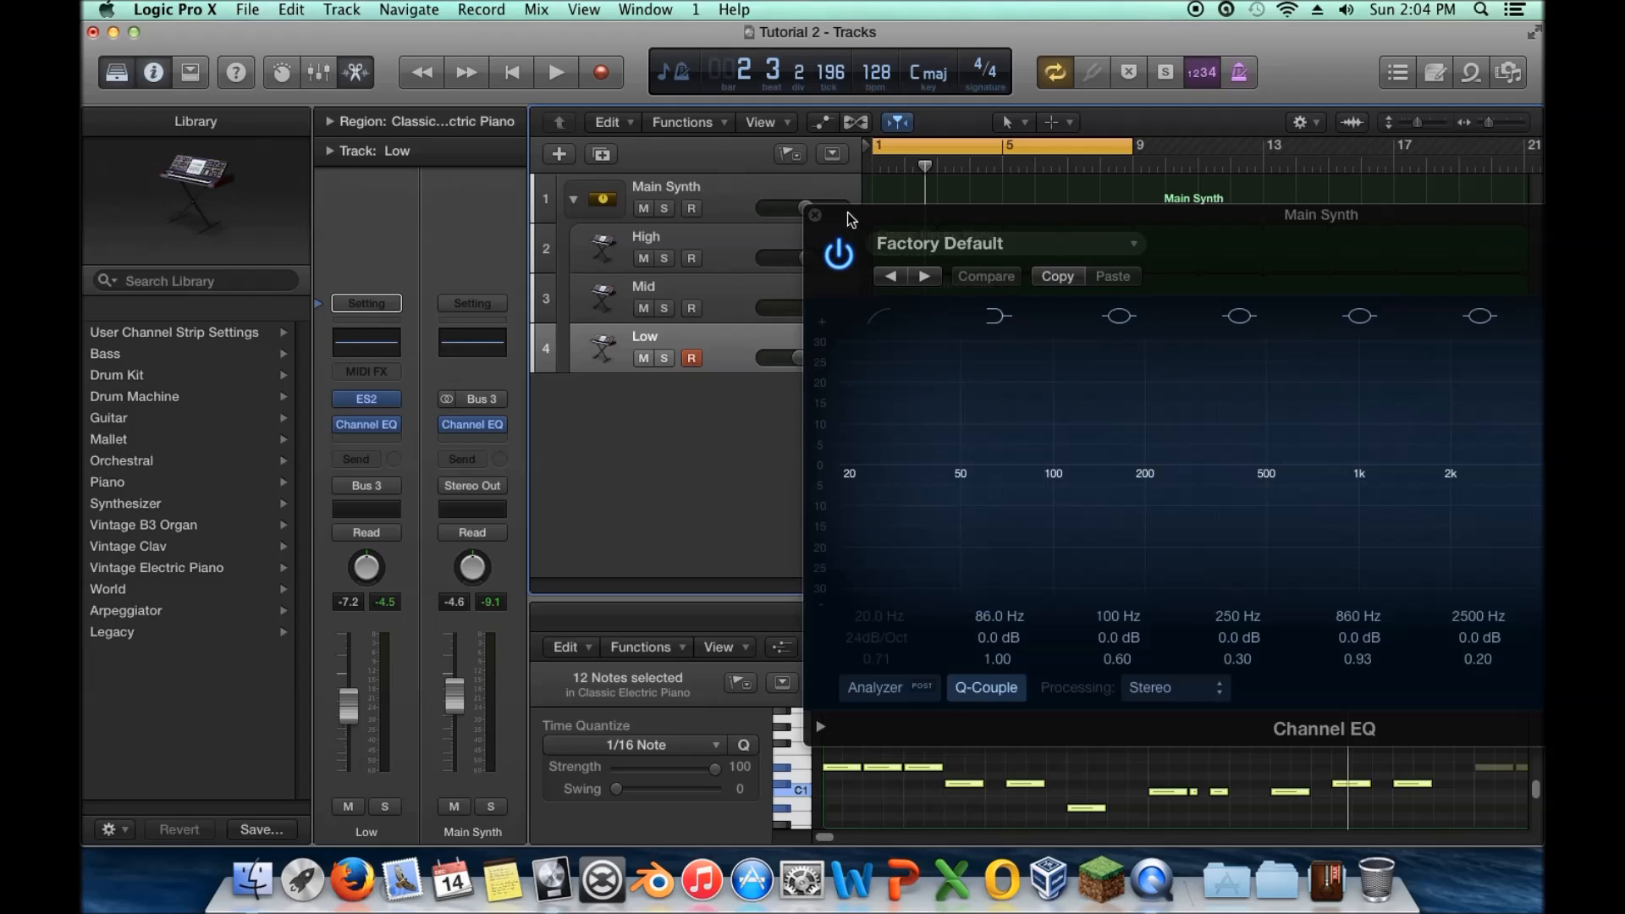
pyautogui.moveTo(852, 218); pyautogui.dragTo(645, 206)
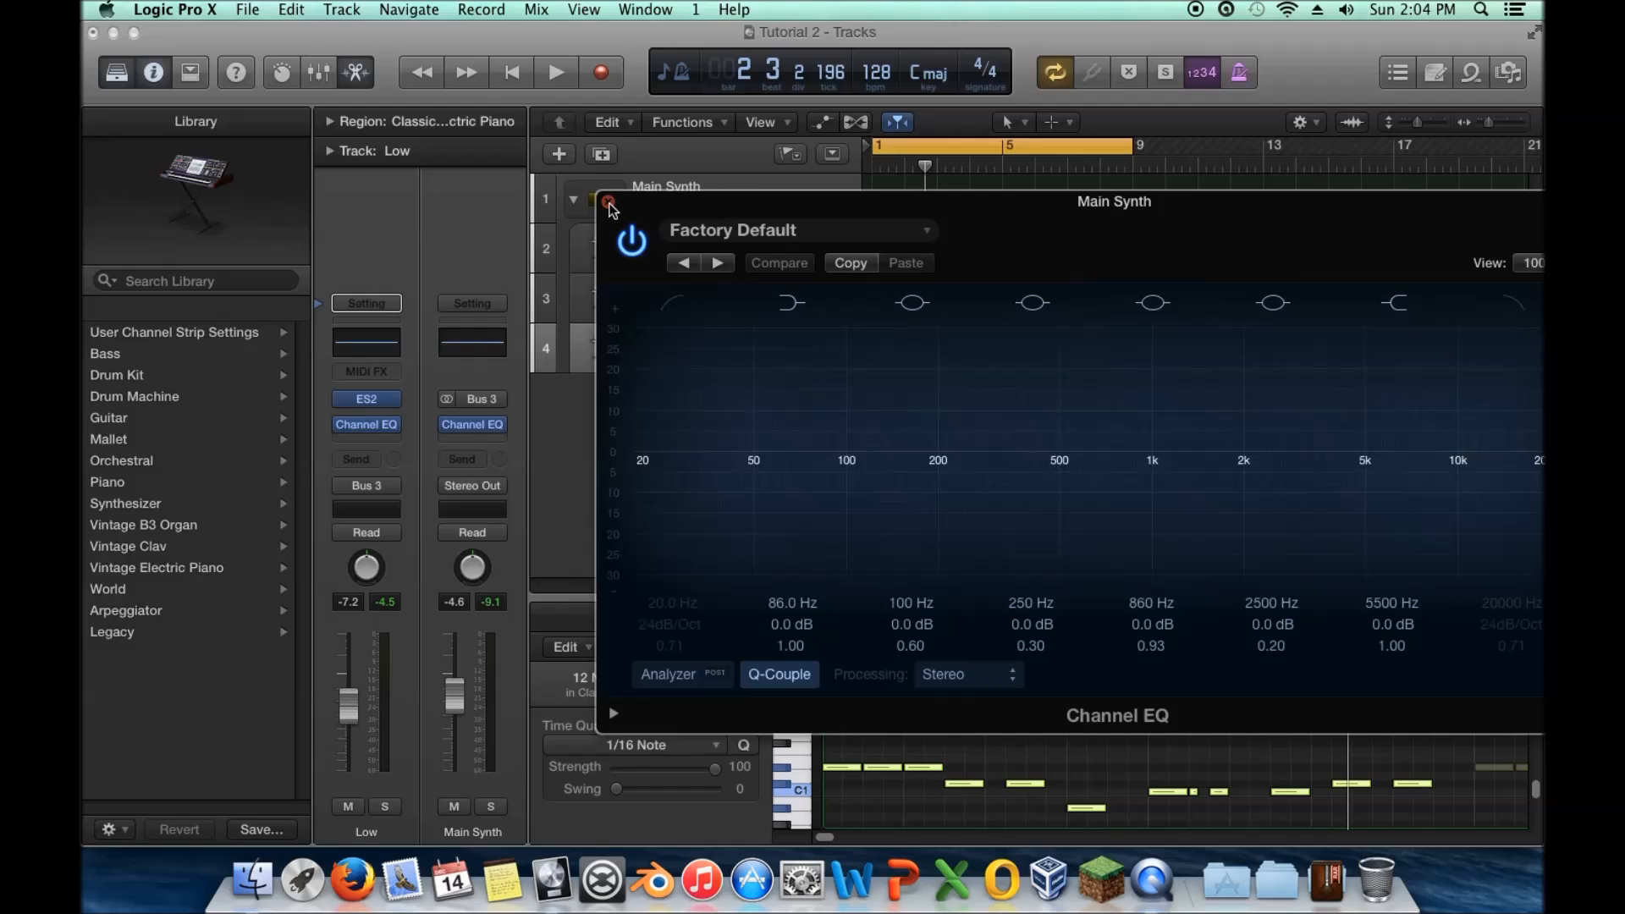
pyautogui.click(607, 203)
# Shorten the cycle range to bars 1 to 5 and return the playhead to the start of the project
pyautogui.moveTo(1134, 147); pyautogui.dragTo(1003, 148)
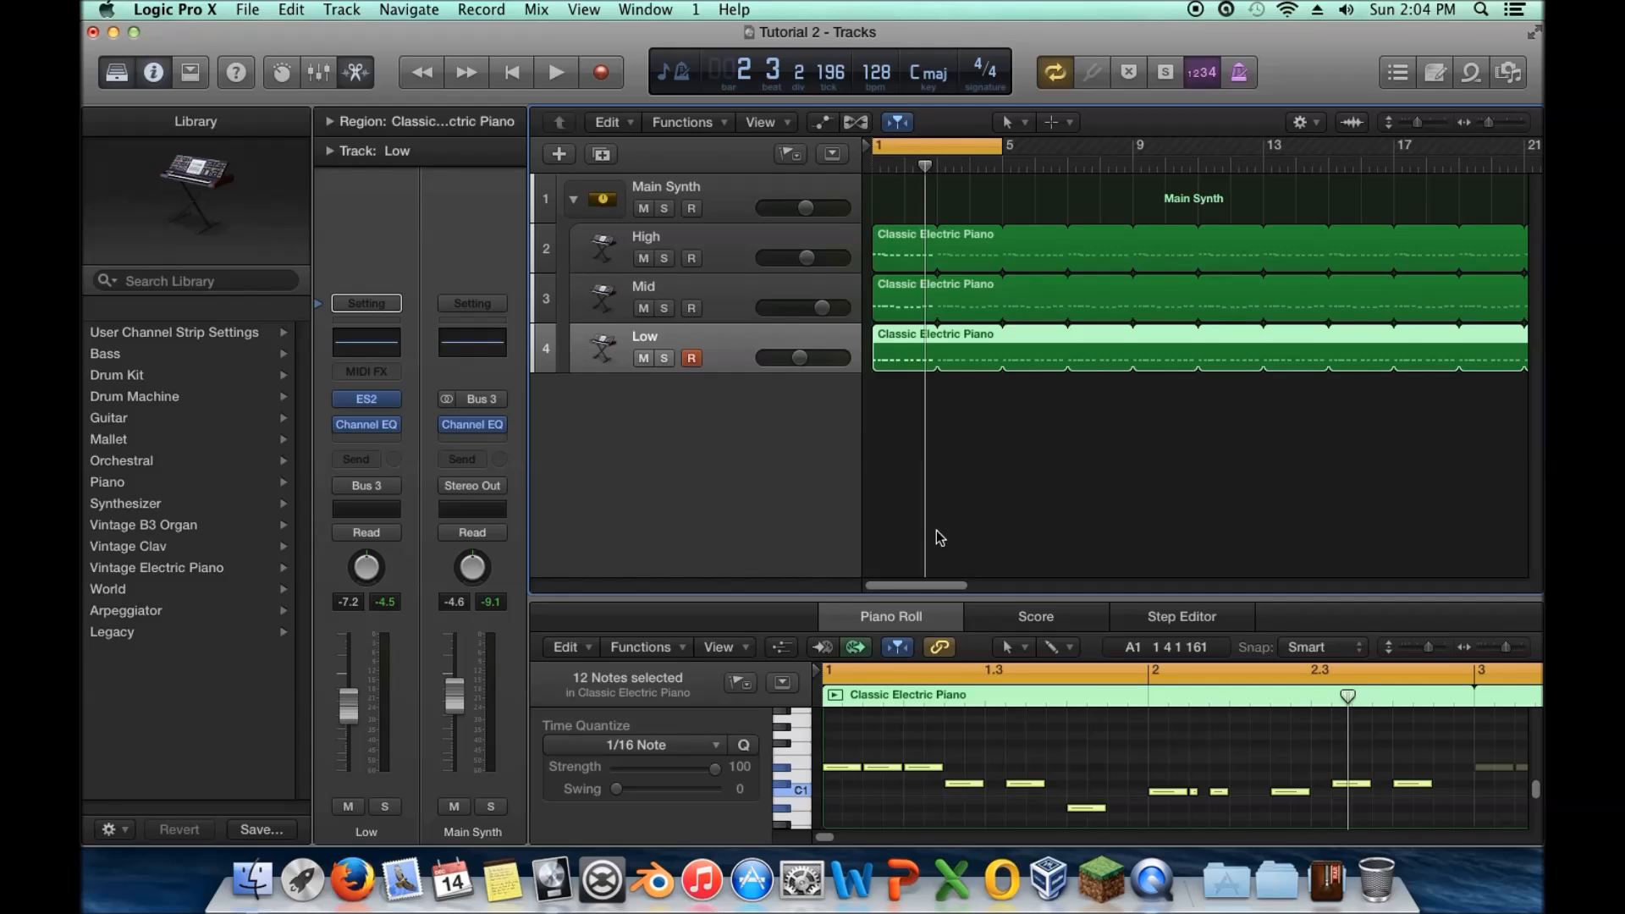
pyautogui.moveTo(924, 507); pyautogui.dragTo(865, 505)
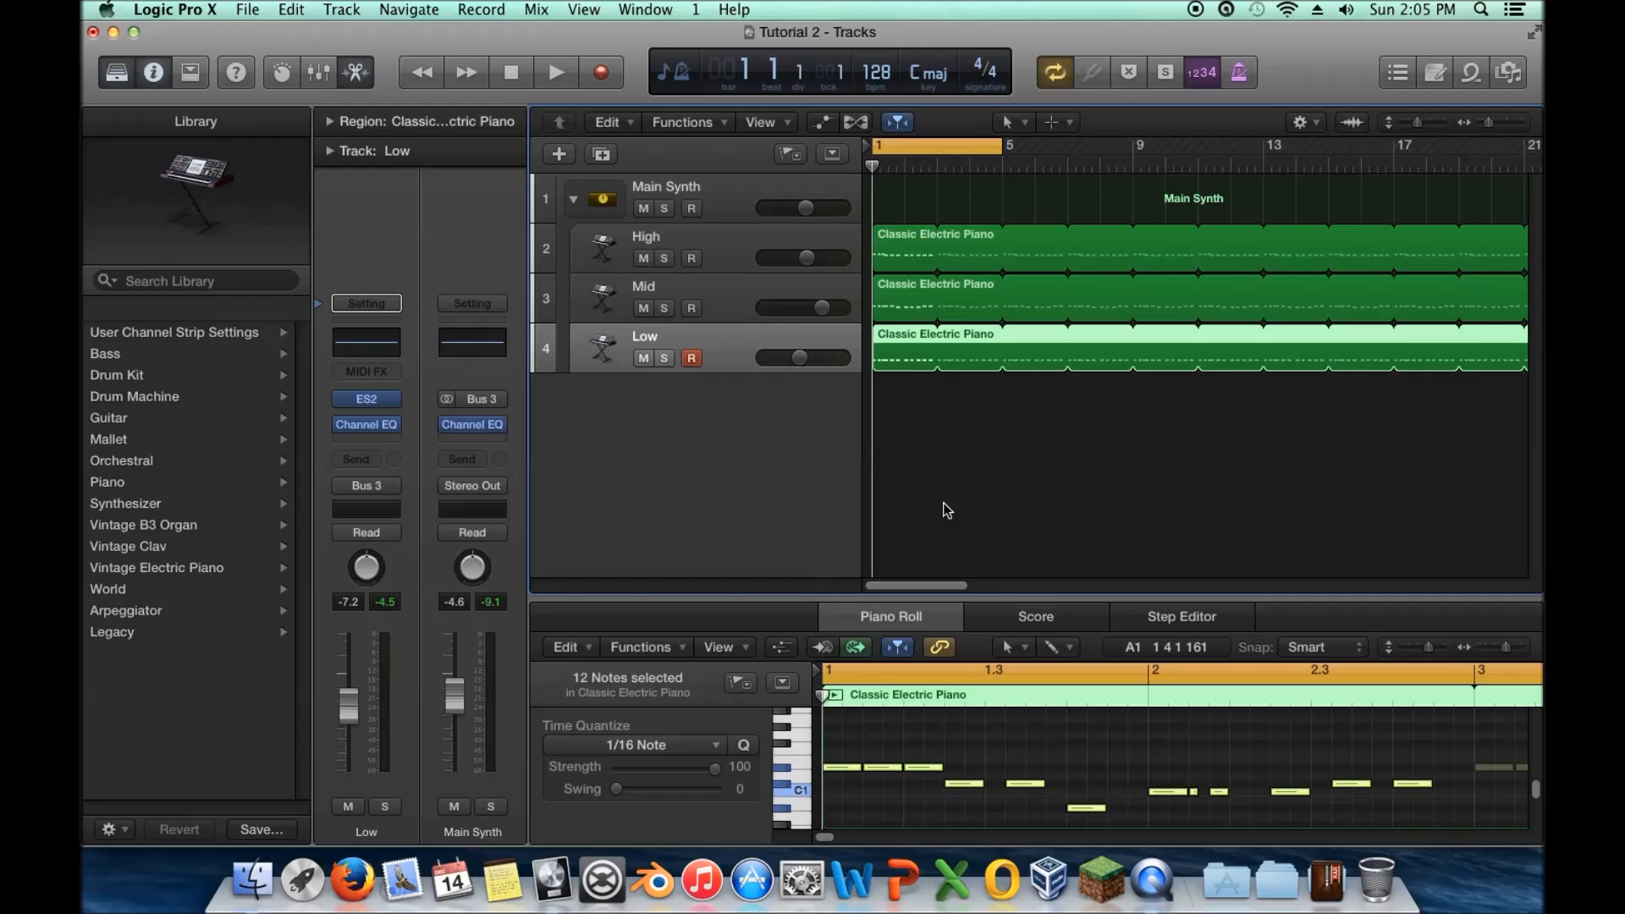
# Try a +7.0 dB boost at 770 Hz with Q 0.57 in Low's Channel EQ, reset its gain to 0.0 dB and close the equalizer
pyautogui.click(370, 425)
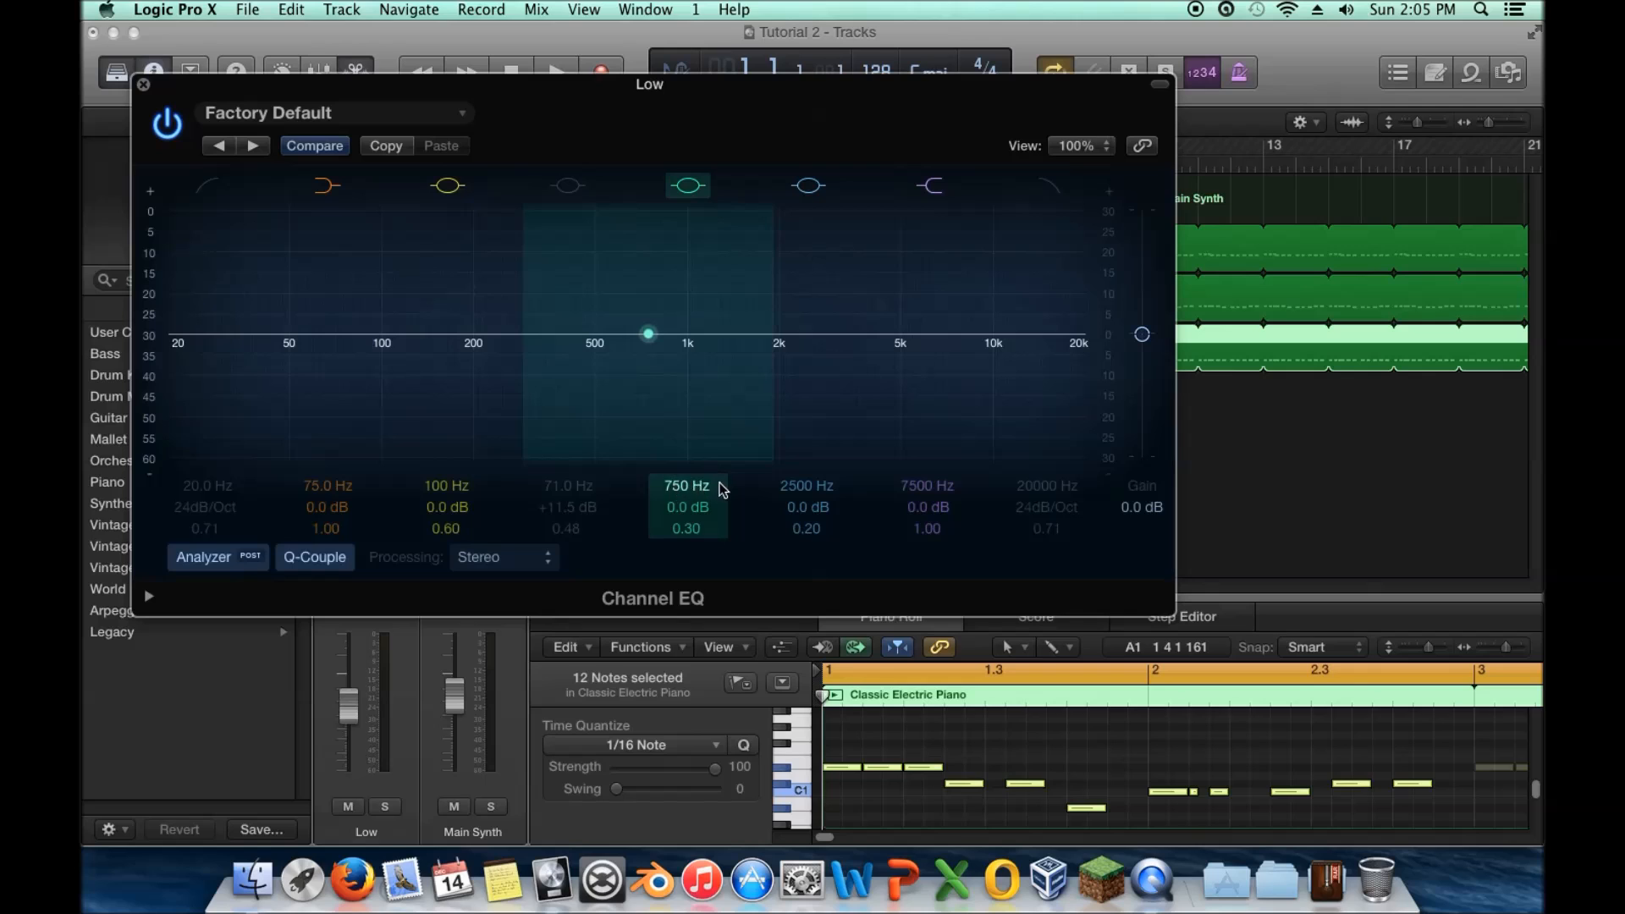
pyautogui.moveTo(715, 489); pyautogui.dragTo(691, 490)
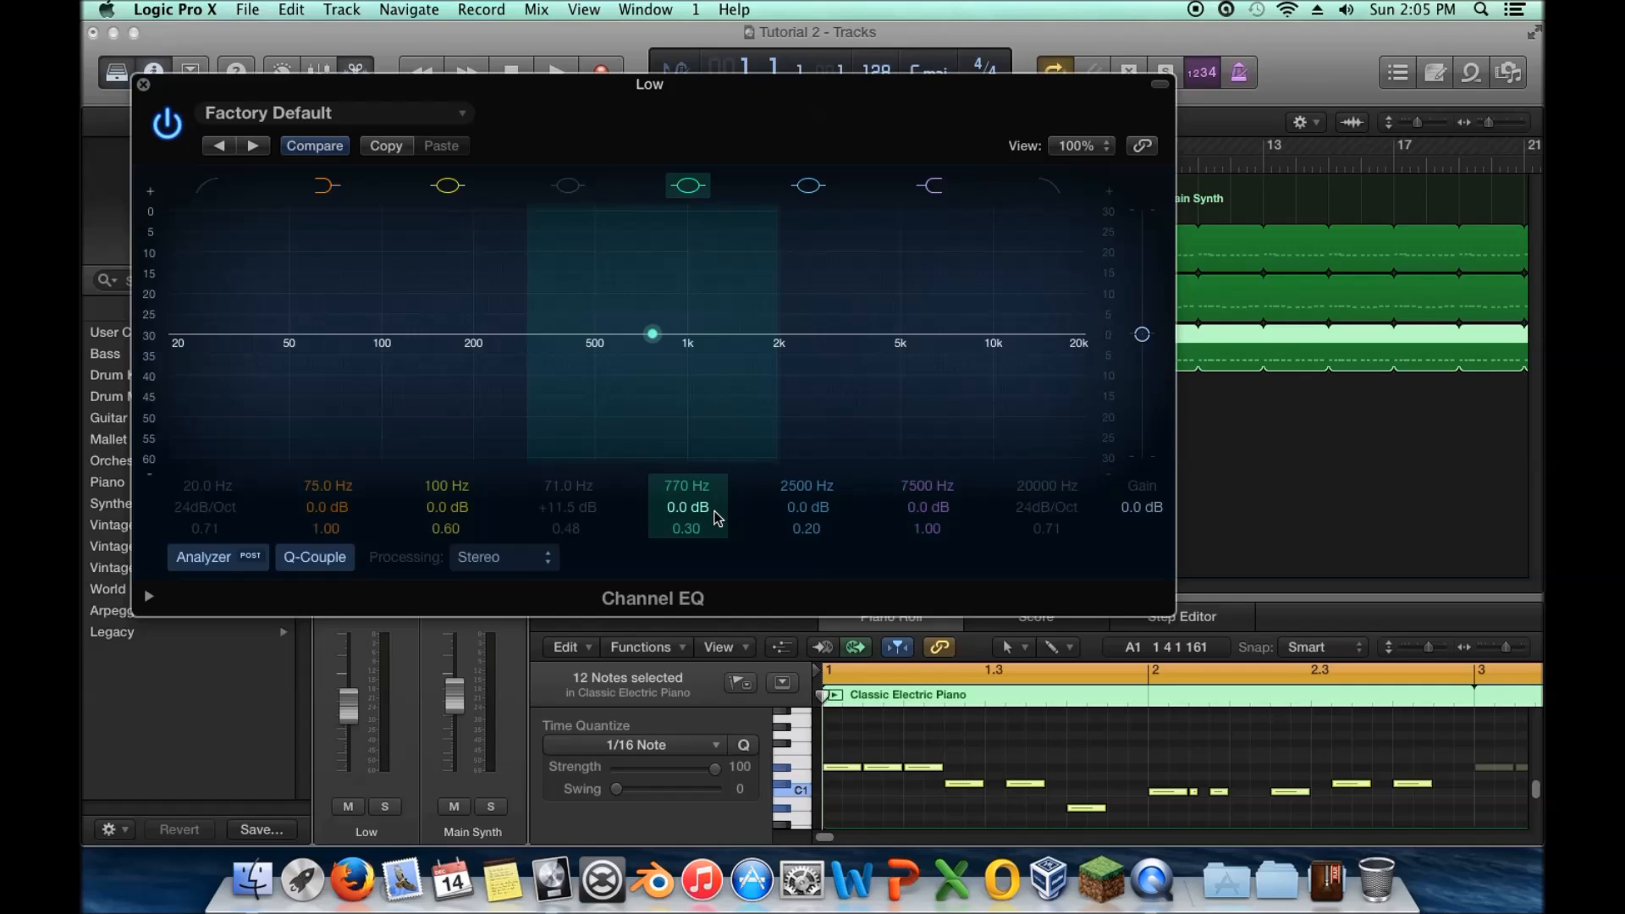
pyautogui.moveTo(709, 533); pyautogui.dragTo(692, 499)
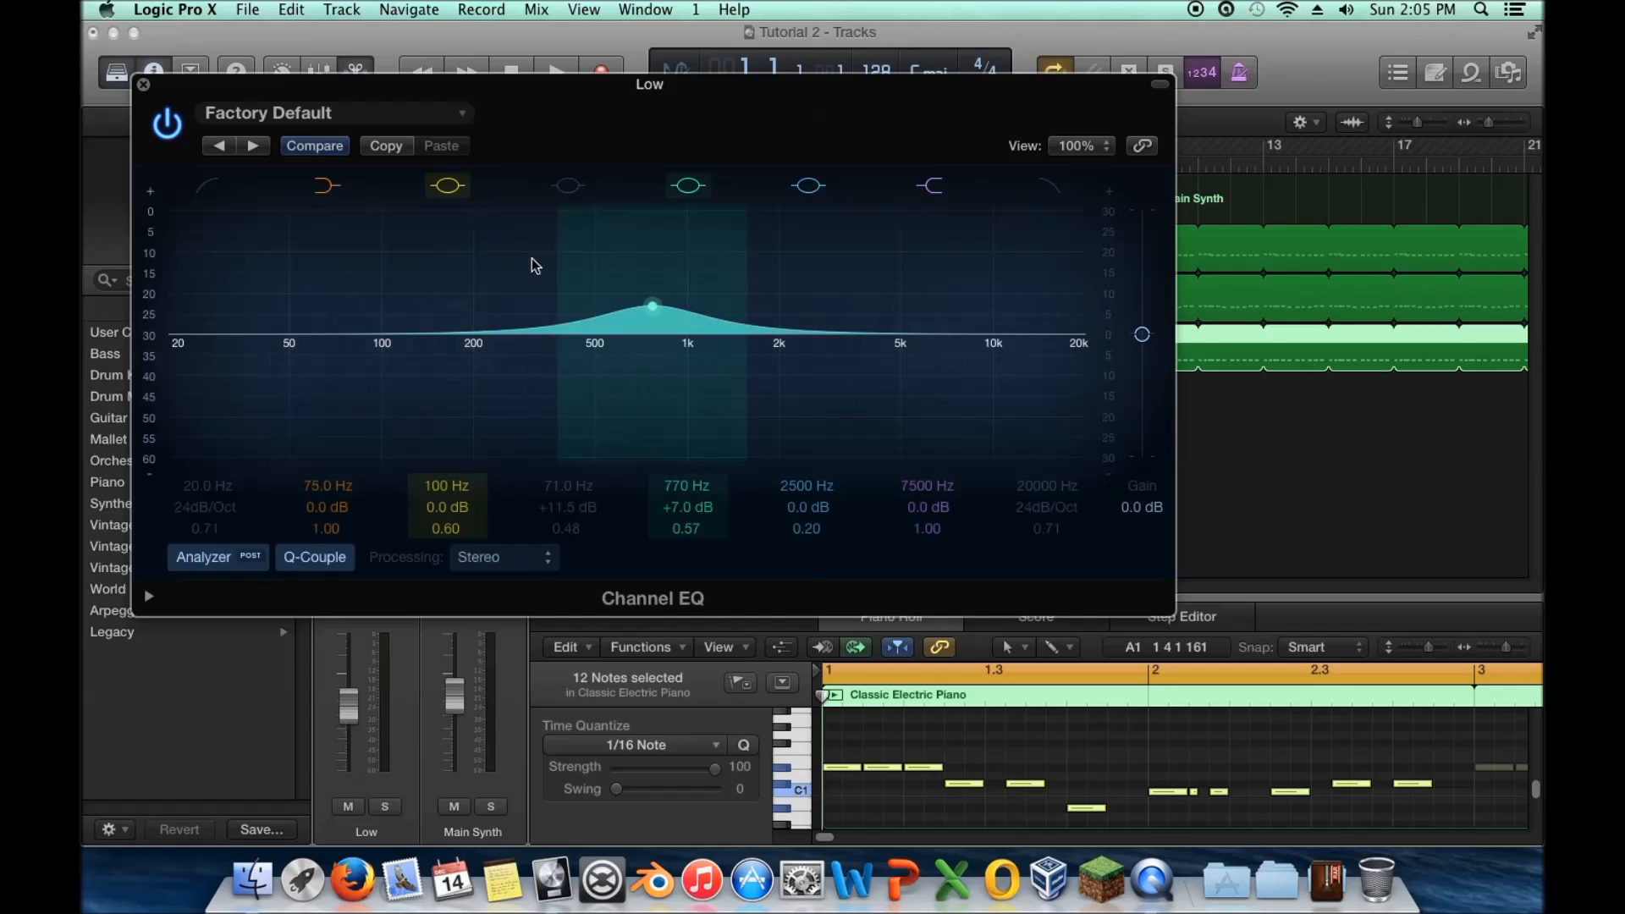
pyautogui.moveTo(659, 289); pyautogui.dragTo(658, 325)
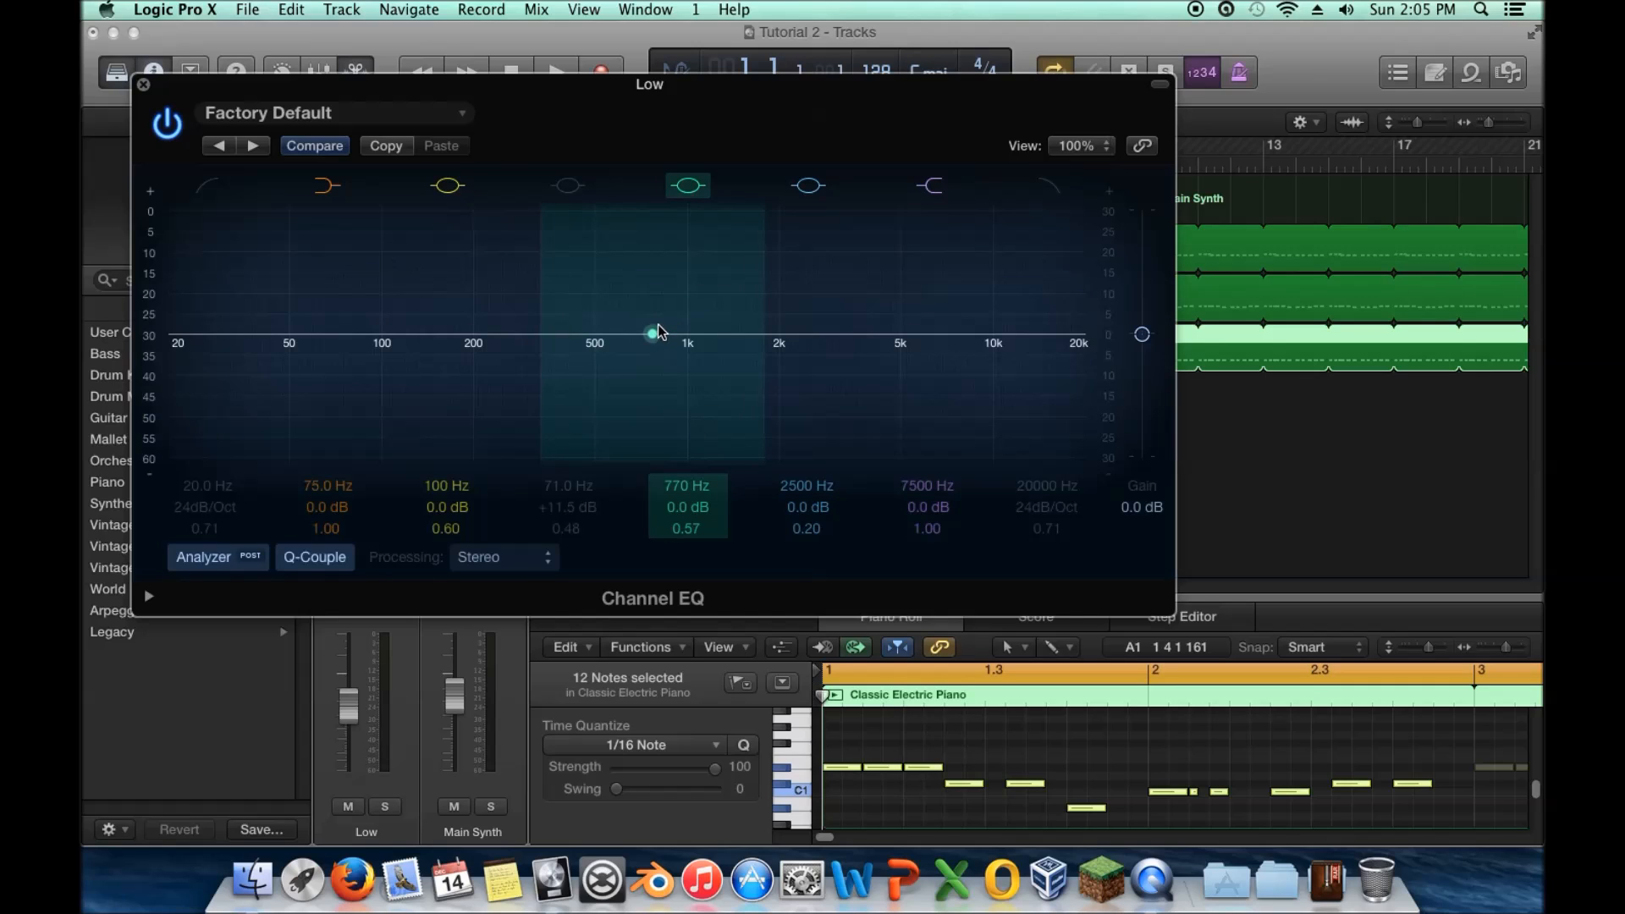
pyautogui.click(143, 85)
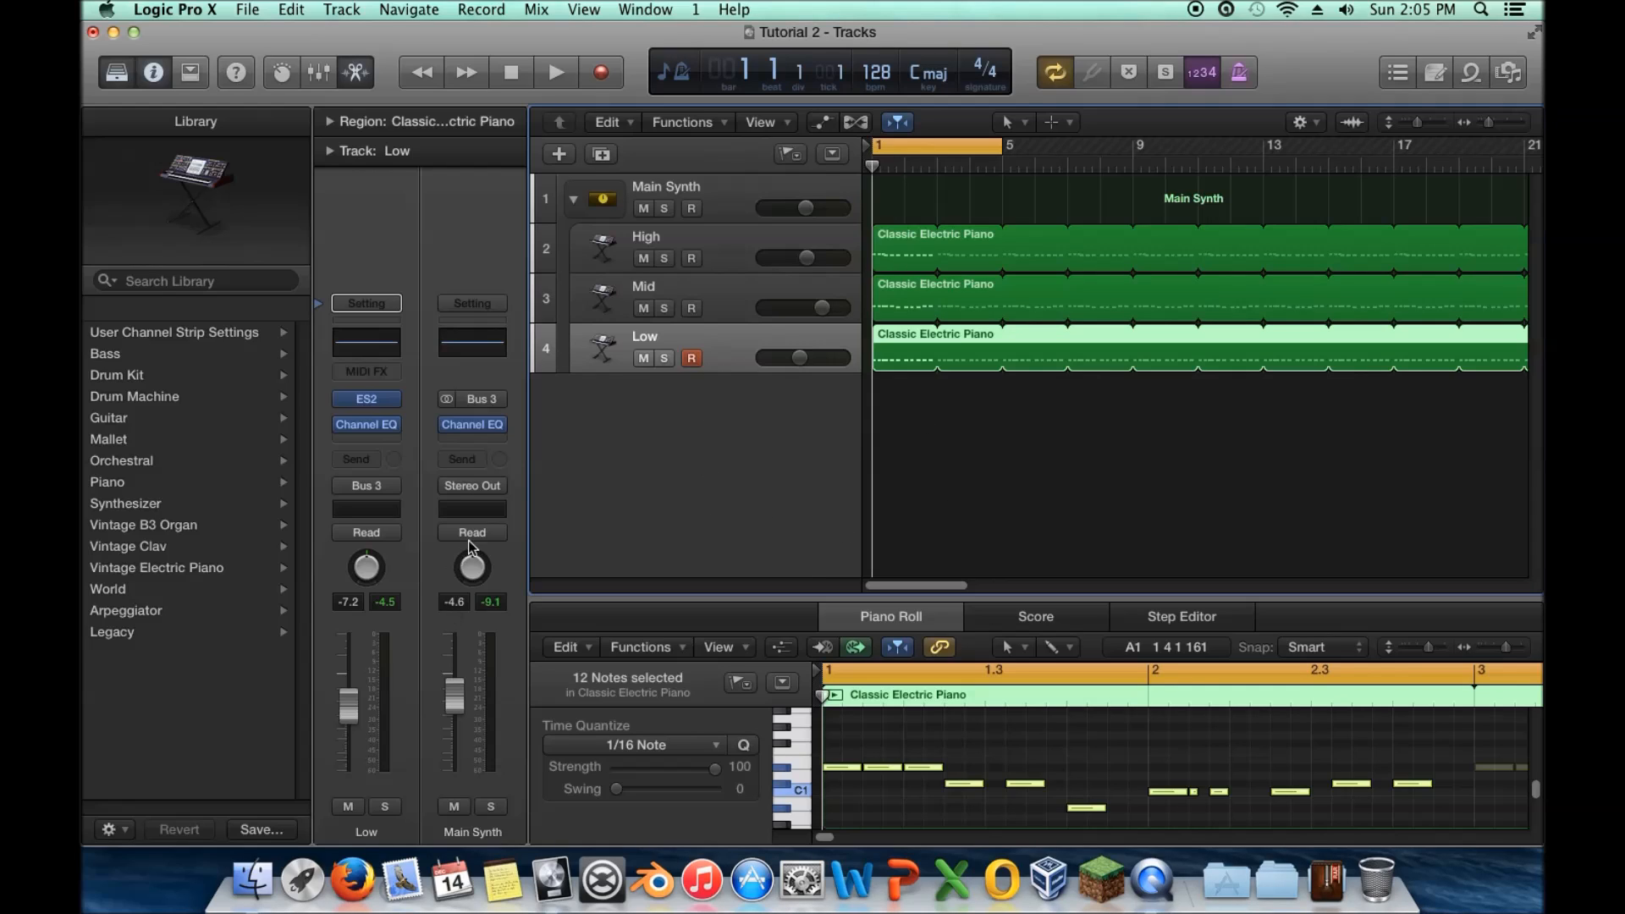
# Add a MultiMeter to the Main Synth channel, switch its display to the Goniometer, and close it
pyautogui.click(479, 440)
pyautogui.moveTo(541, 582)
pyautogui.moveTo(674, 628)
pyautogui.click(796, 629)
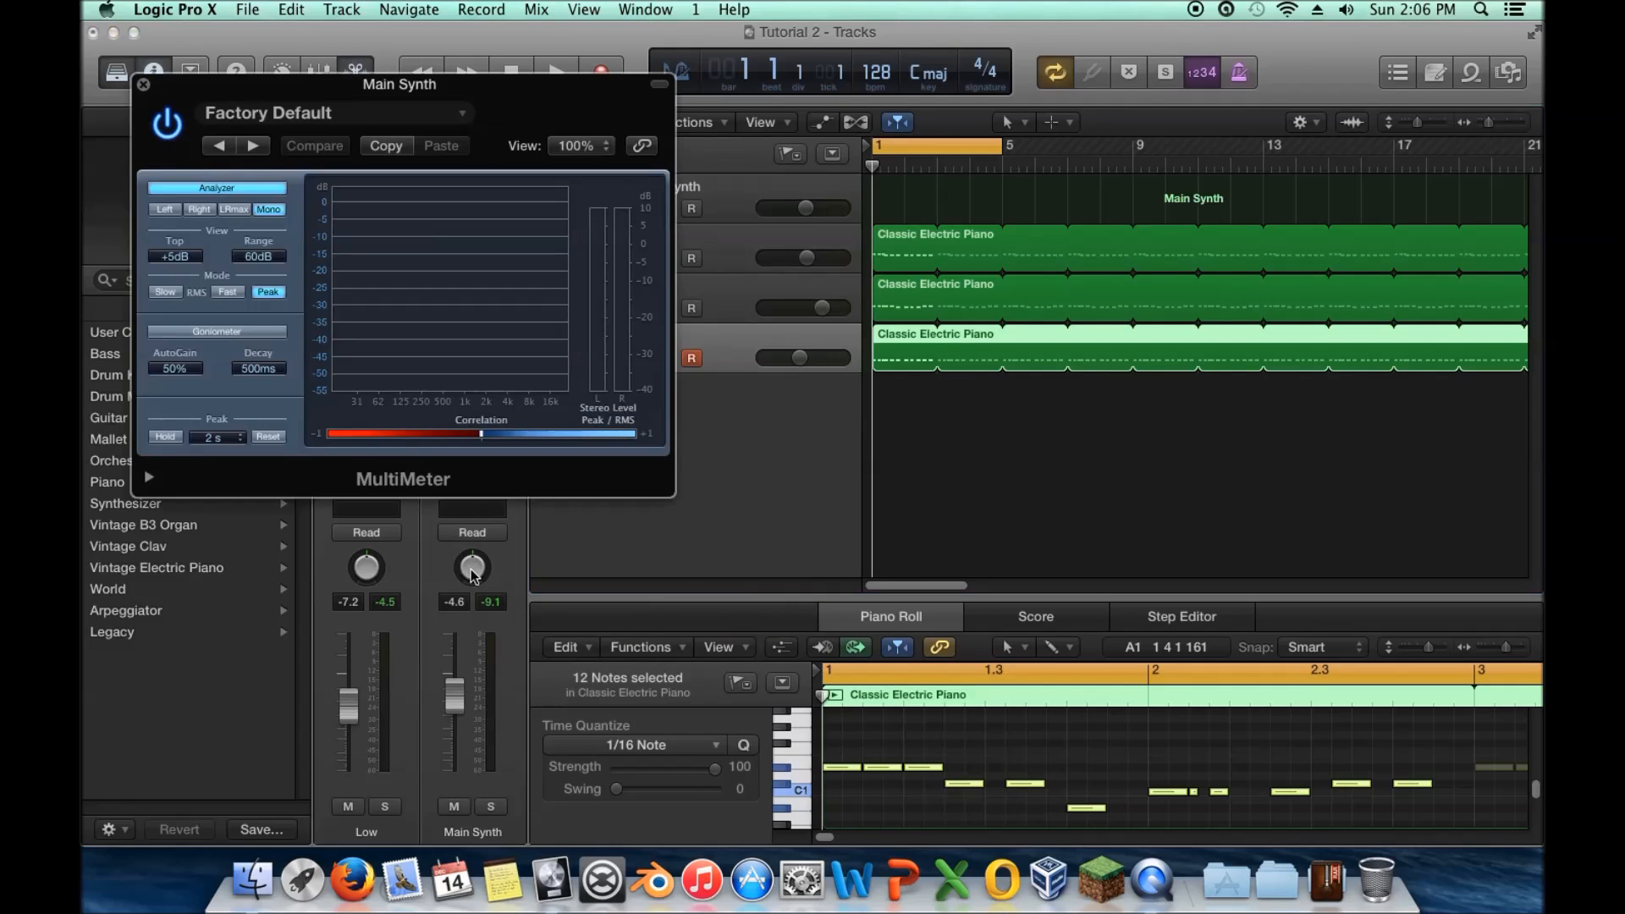
pyautogui.click(251, 335)
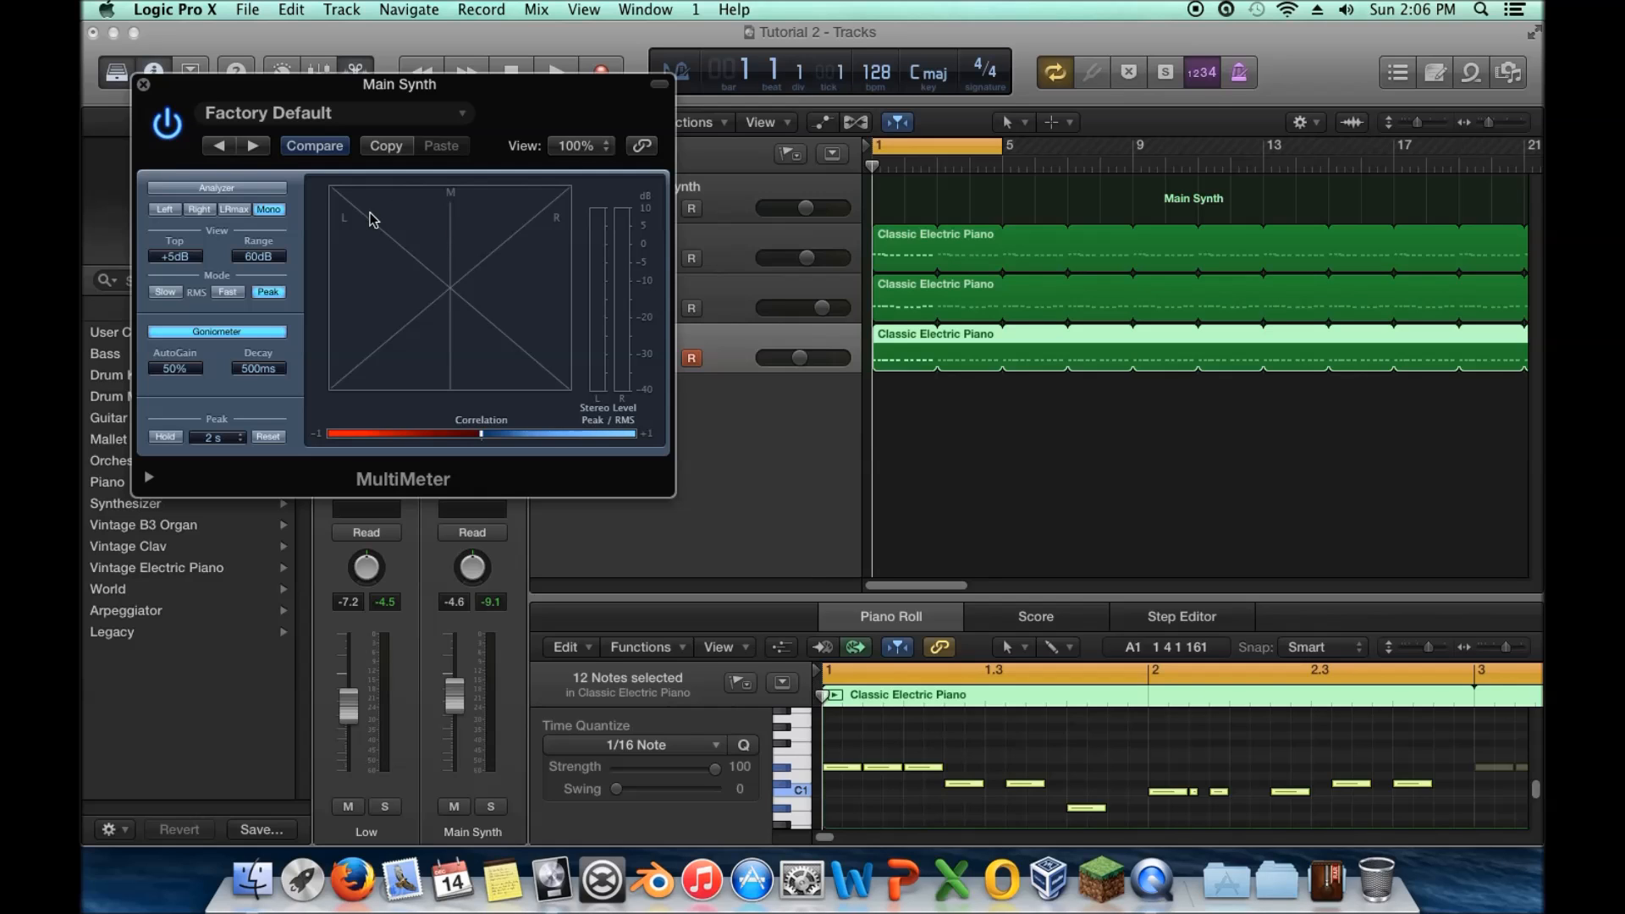
pyautogui.click(143, 84)
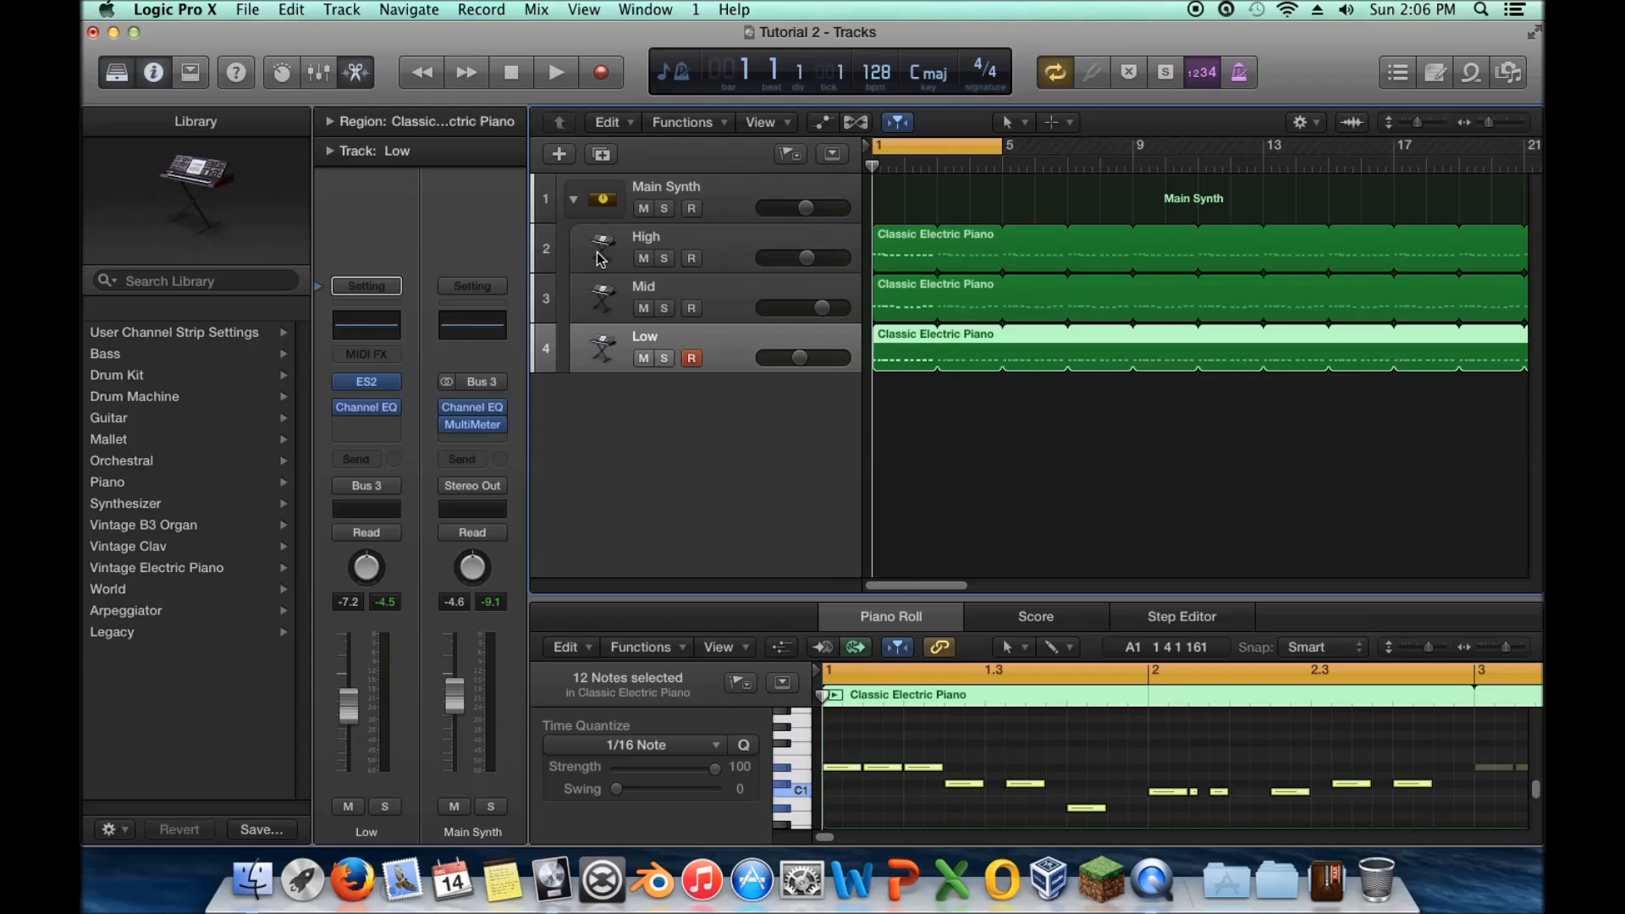
# Review the effects on the Mid, High and Low channel strips, ending with Mid selected and its regions deselected
pyautogui.click(603, 300)
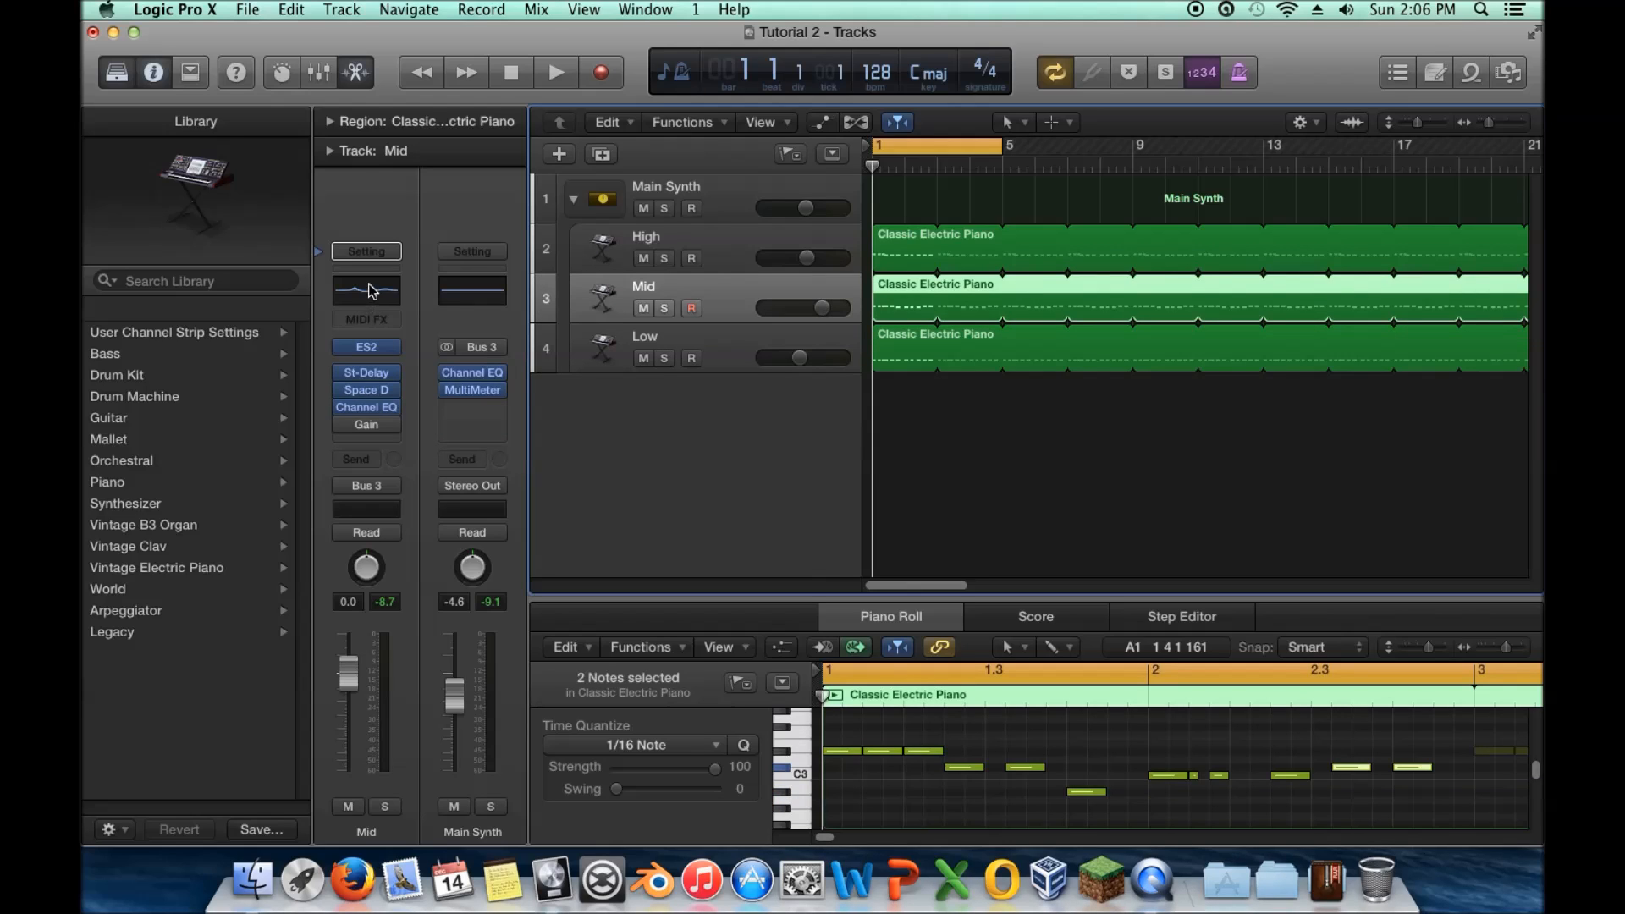
pyautogui.click(588, 255)
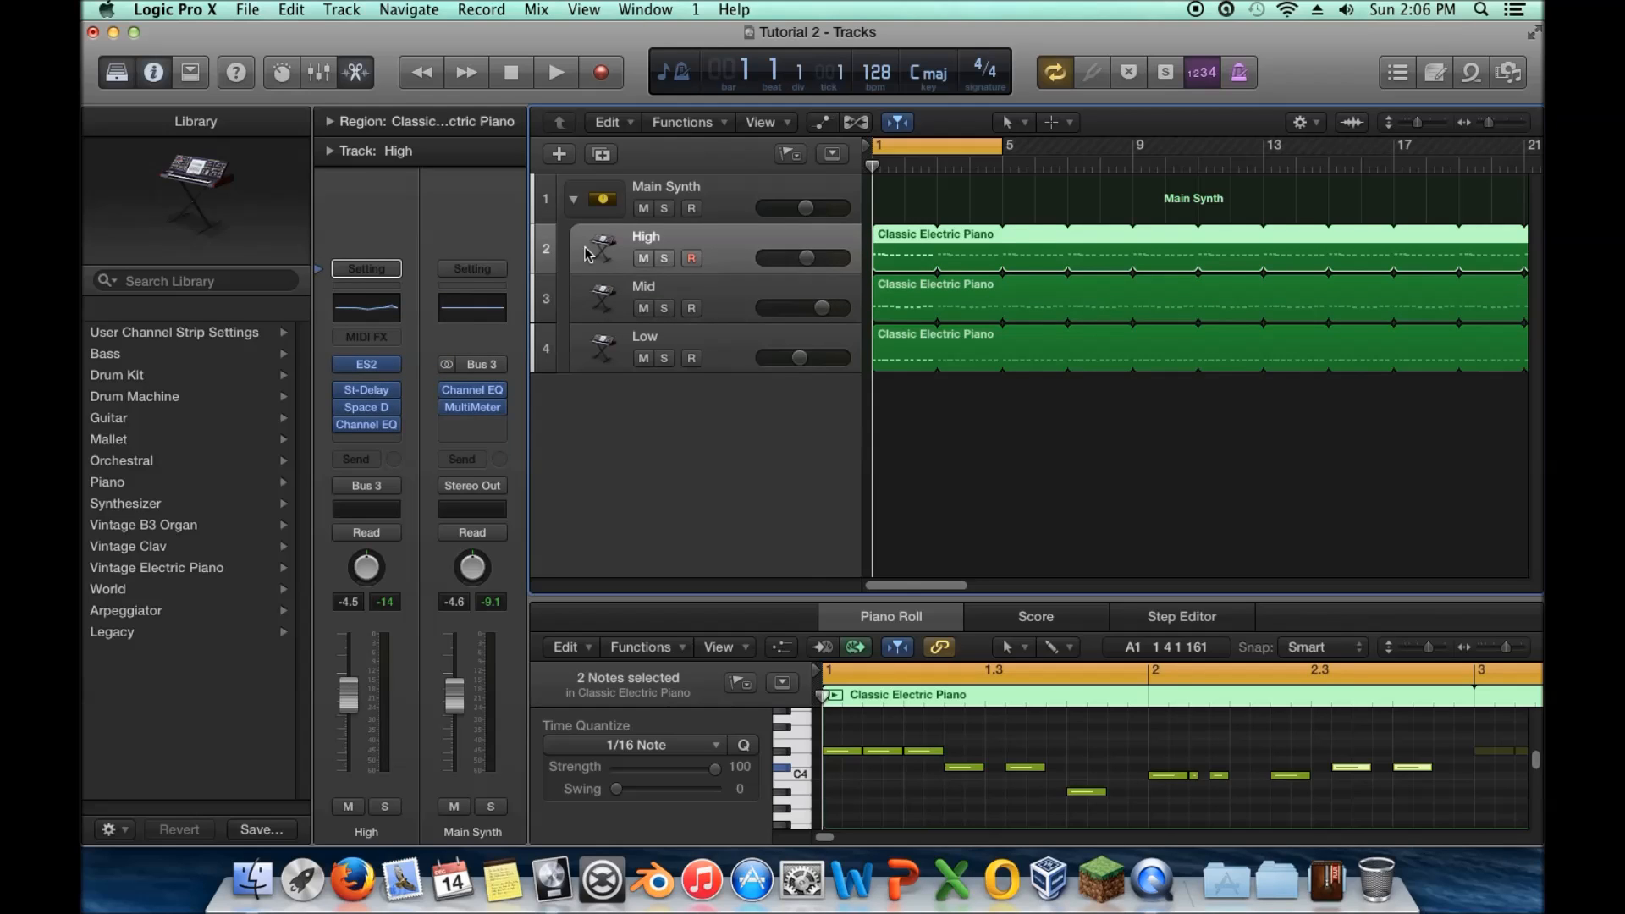
pyautogui.click(595, 336)
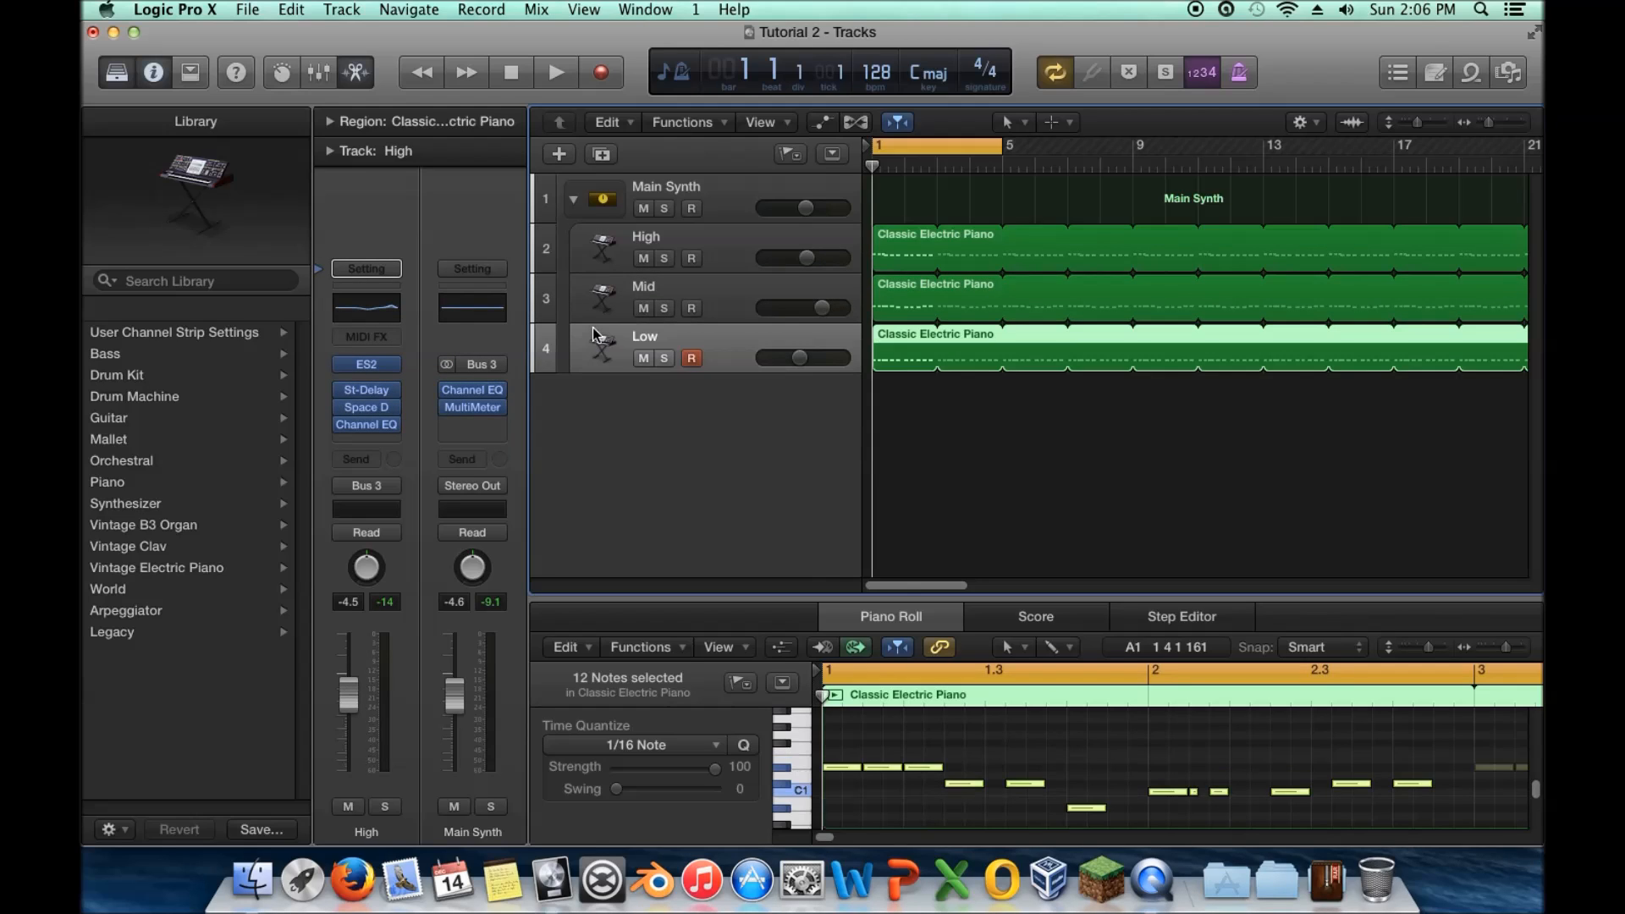
pyautogui.moveTo(367, 408)
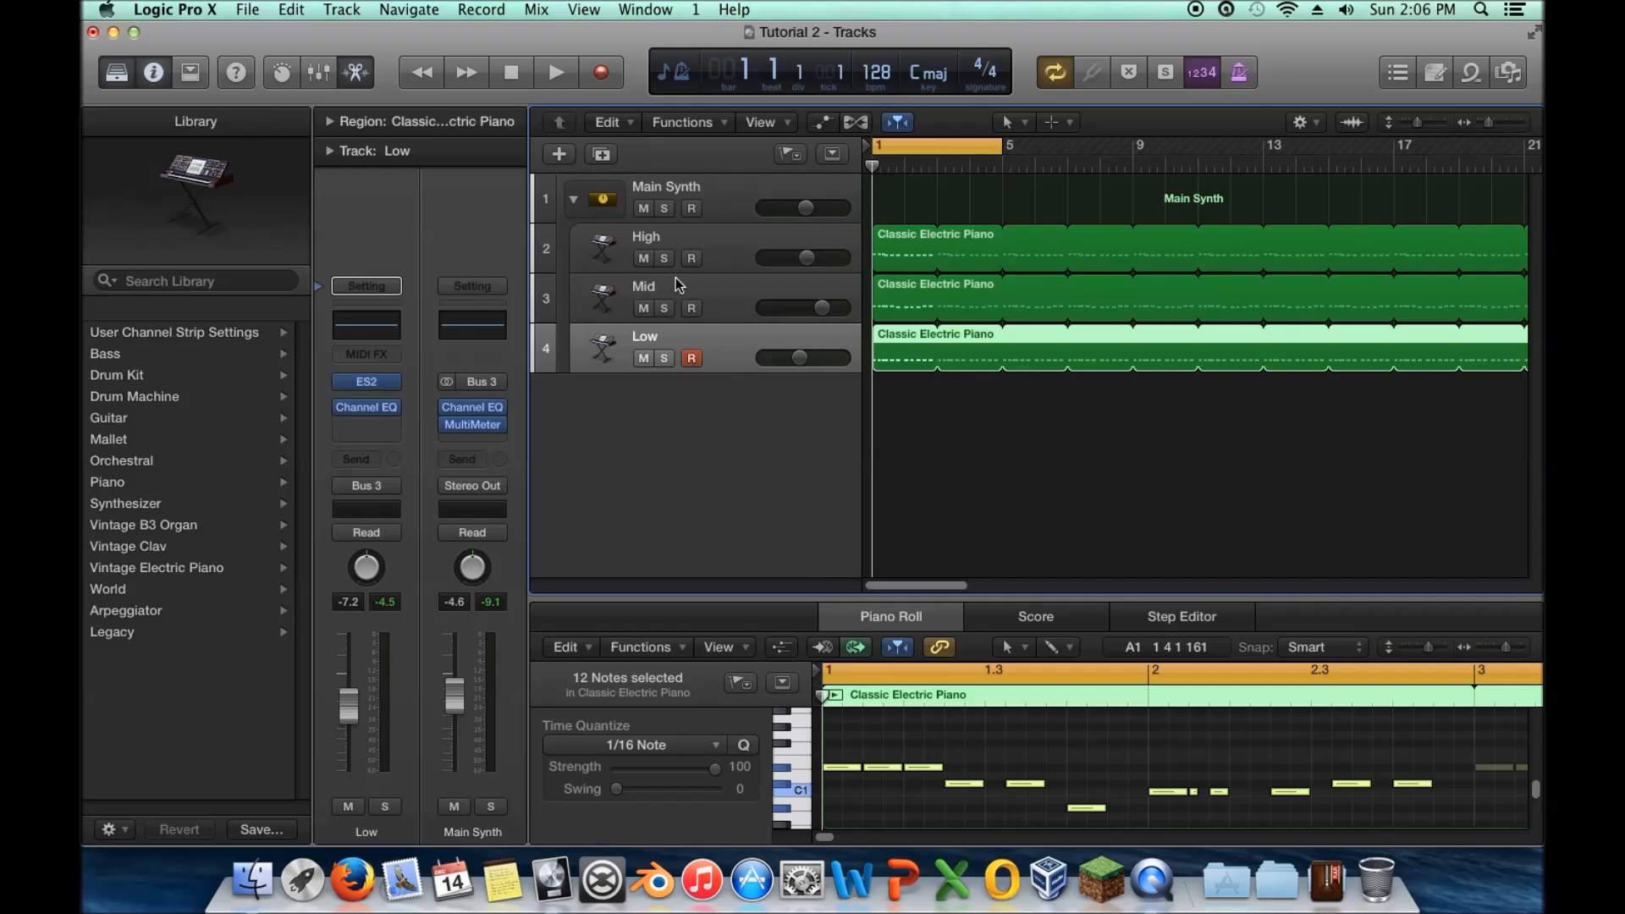
pyautogui.click(620, 295)
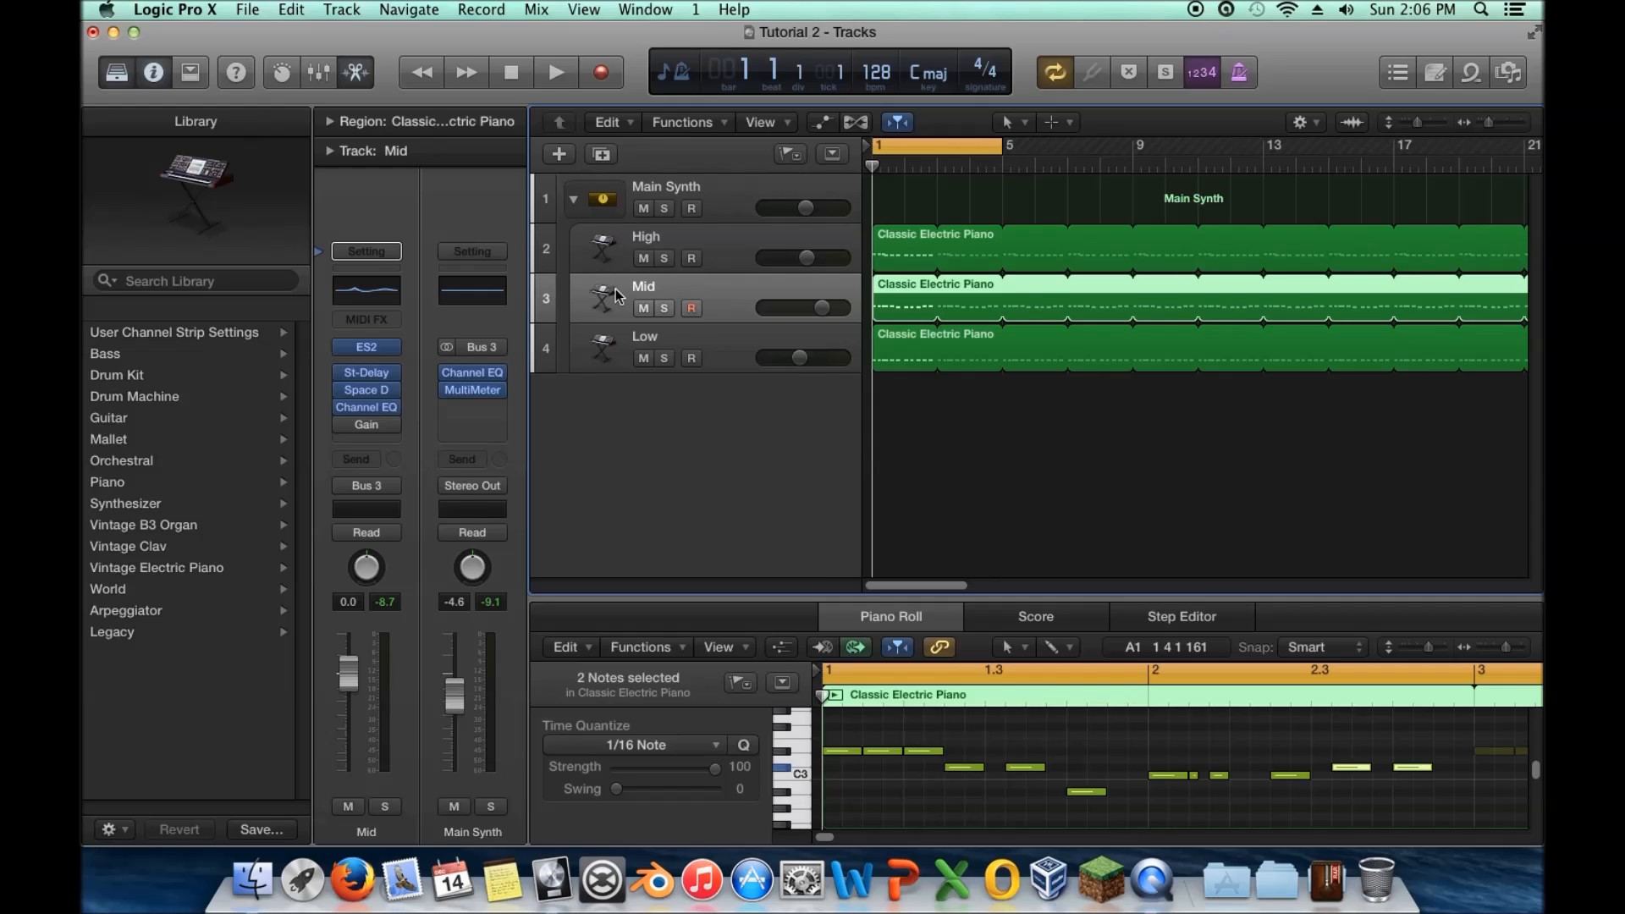
pyautogui.click(967, 426)
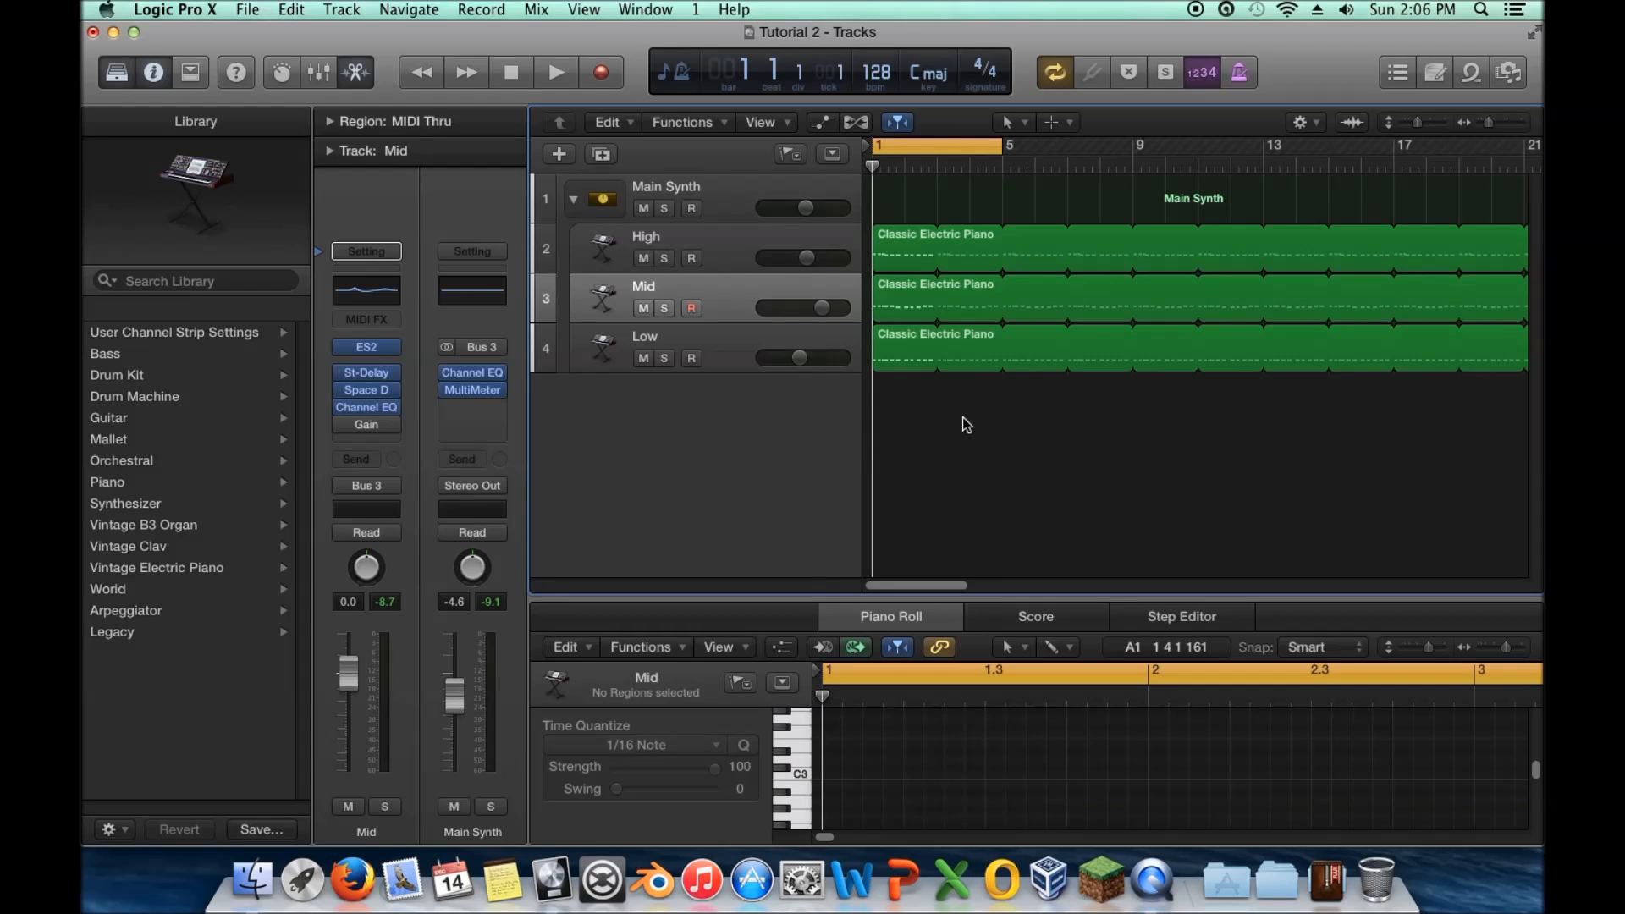